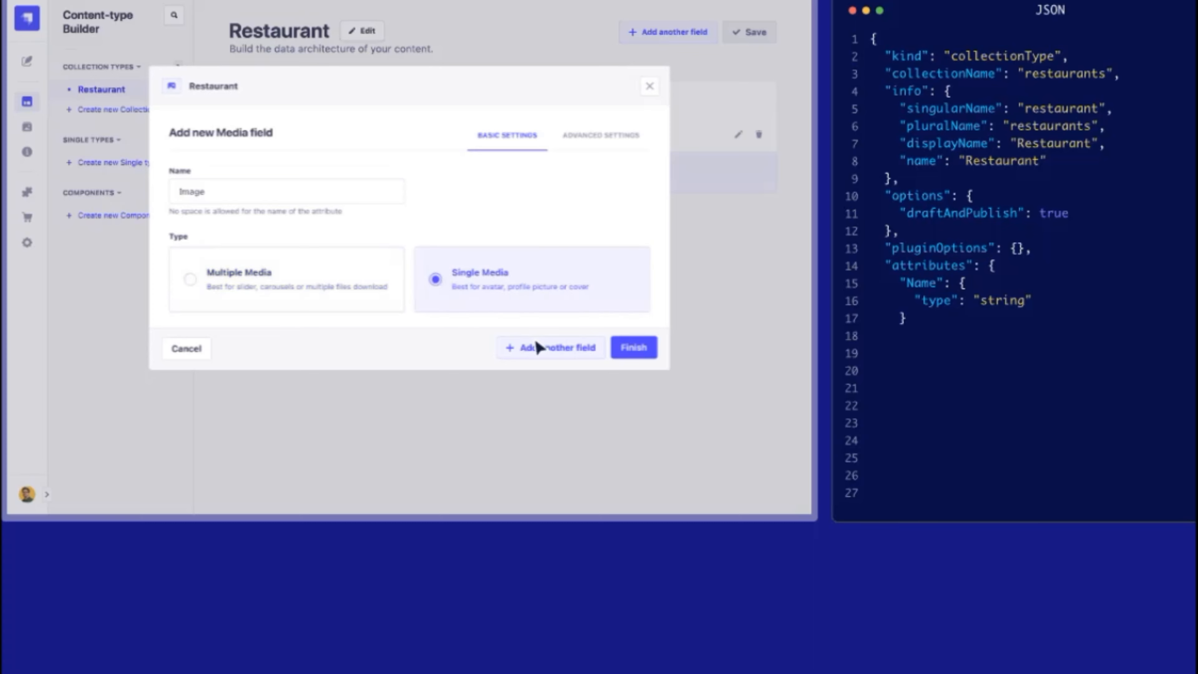
Add a dynamic zone field named Reviews to the Restaurant collection type and save the collection type.
click(547, 443)
text(Reviews)
click(631, 253)
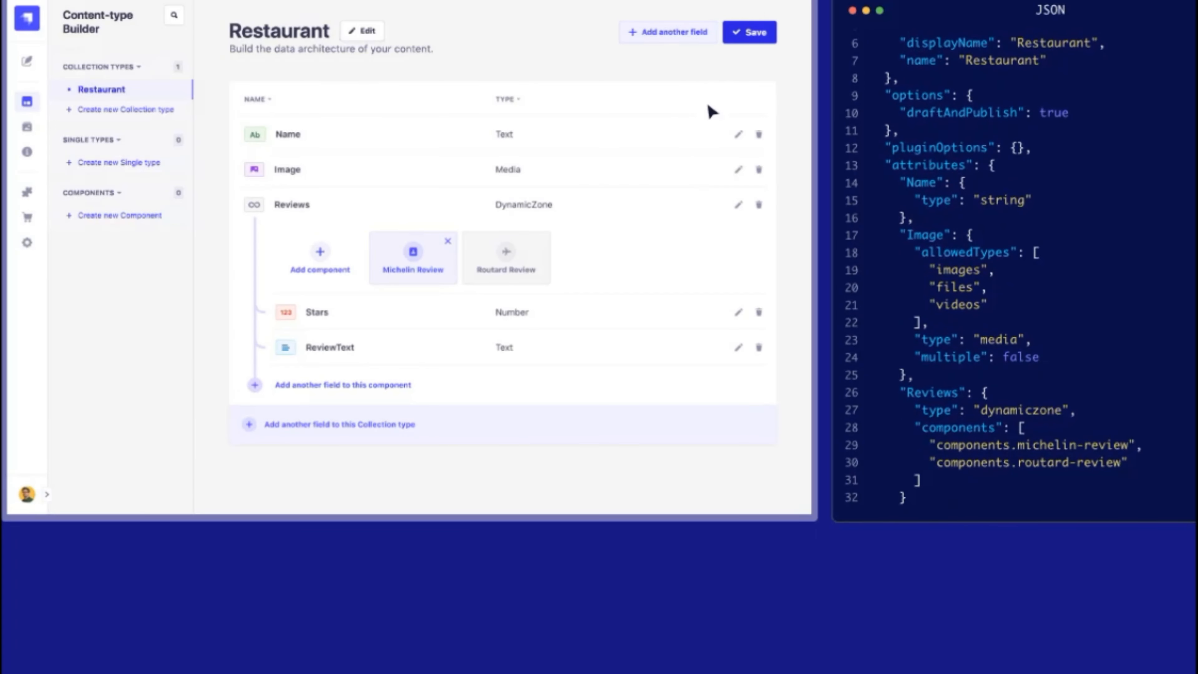
click(751, 33)
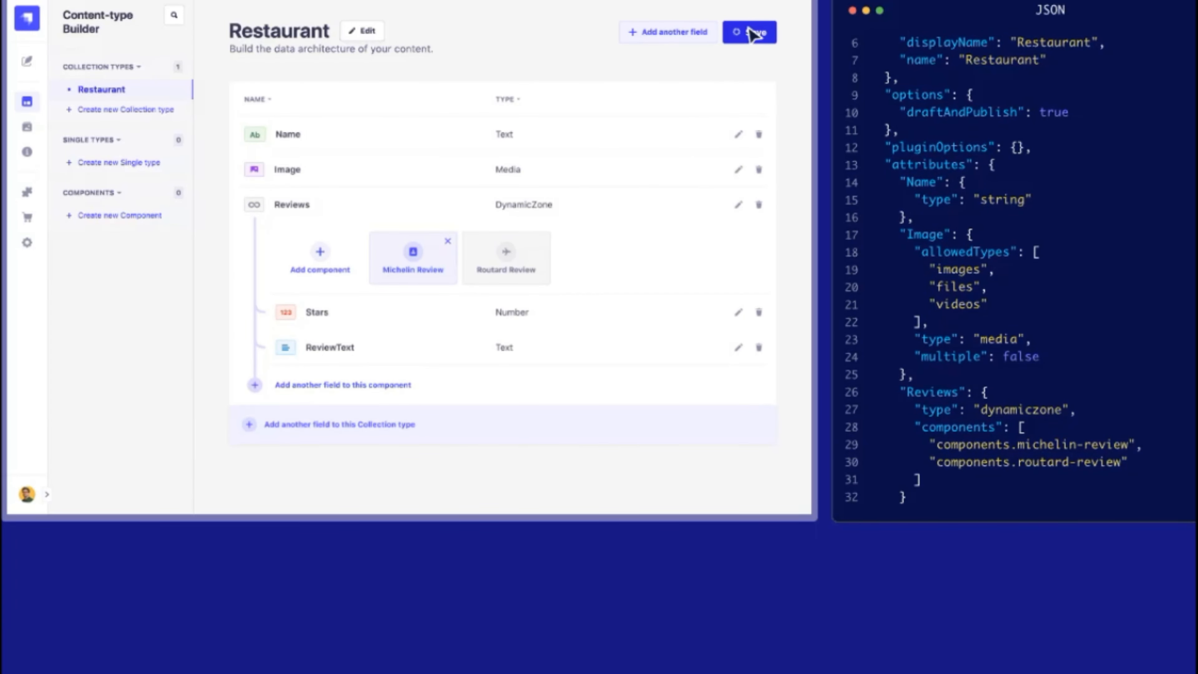
Create a Restaurant entry named The Napolitana in the content manager and attach the TheNapolitana image.
click(26, 61)
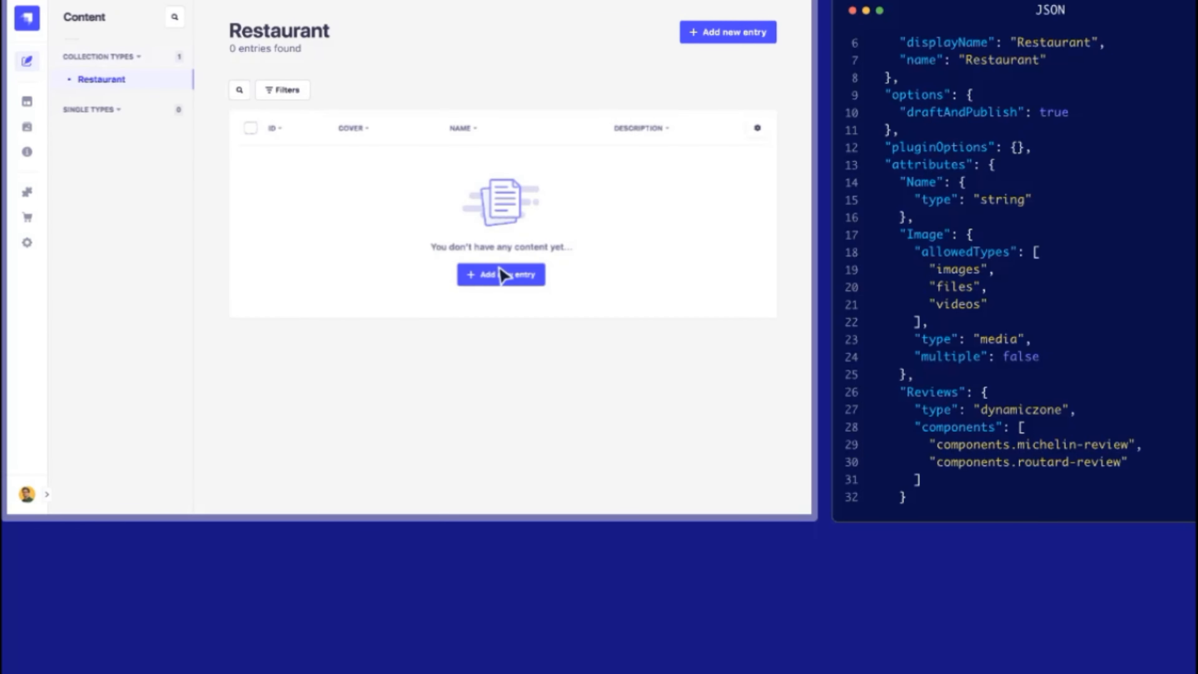
click(501, 273)
text(The Napolitana)
click(515, 166)
click(428, 193)
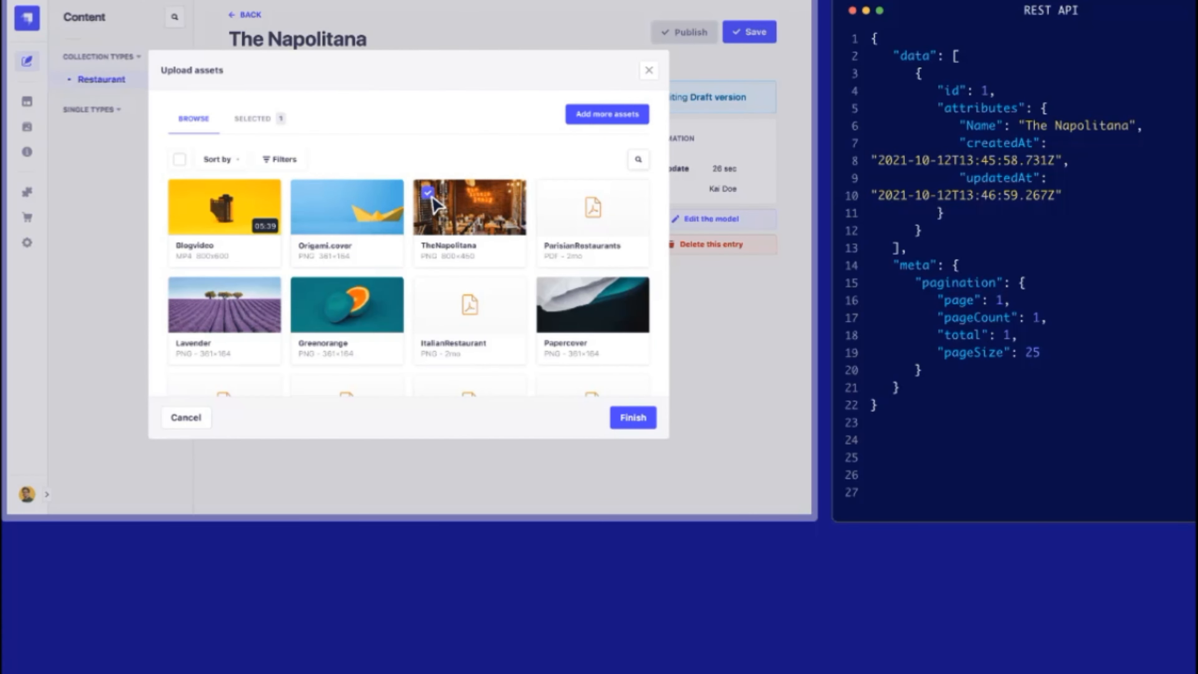
click(633, 417)
Add a Michelin Review with 2 stars and the text "An exquisite combination of traditional and modern Italian cuisine, definitely worth trying." and save the entry.
click(431, 239)
click(306, 348)
text(2)
key(Tab)
text(An exquisite combination of traditional and modern Italian cuisine, definitely worth trying.)
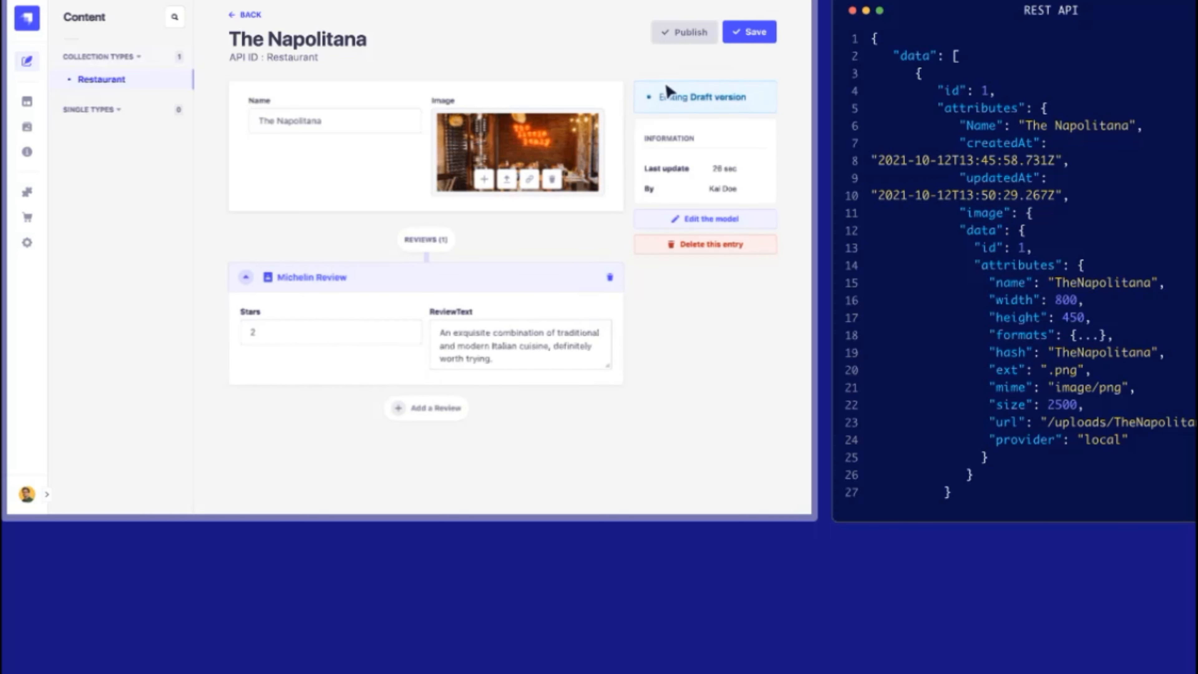
click(752, 33)
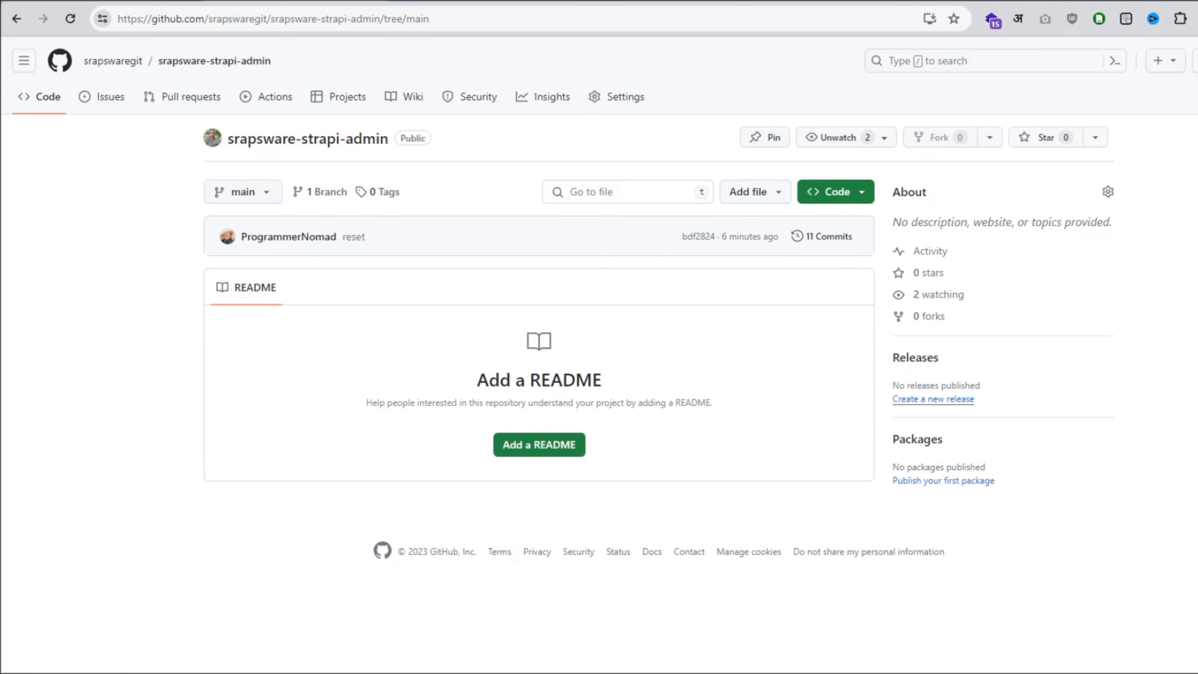
Open the main page of the srapsware-strapi-admin repository on GitHub and copy its web address.
click(308, 139)
click(293, 20)
key(ctrl+c)
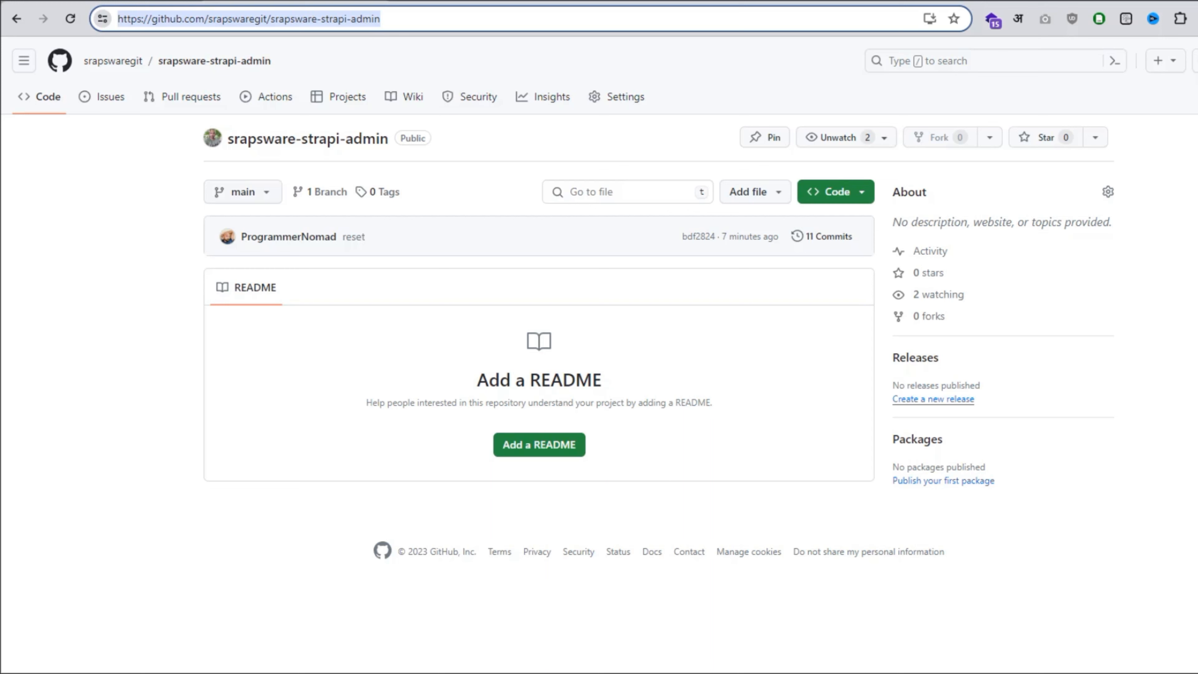
Switch to GitHub Desktop, start cloning a repository by URL, and enter the copied srapsware-strapi-admin address.
key(alt+Tab)
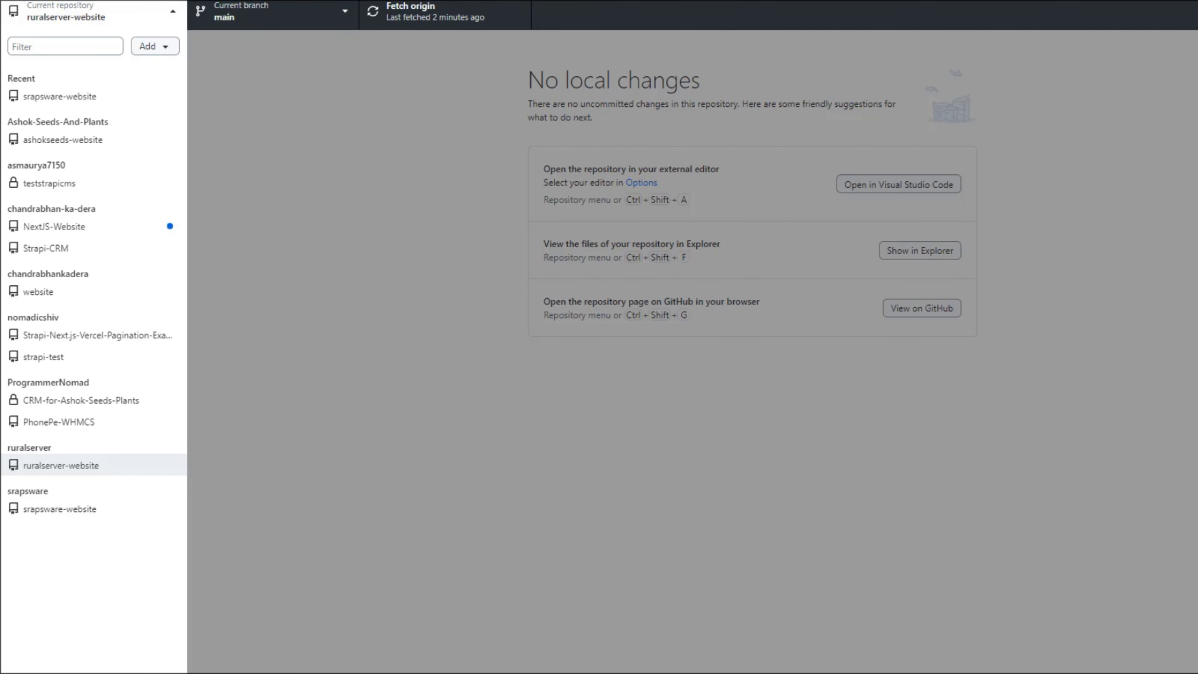
key(alt+f)
key(Down)
key(Down)
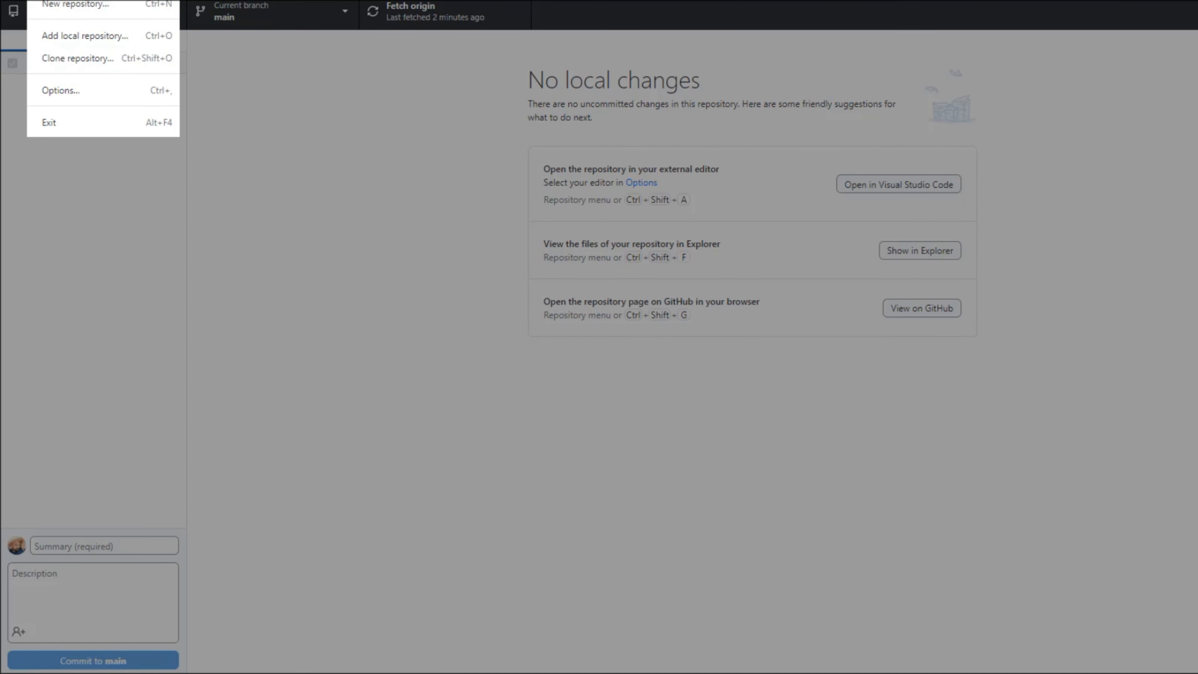
key(Return)
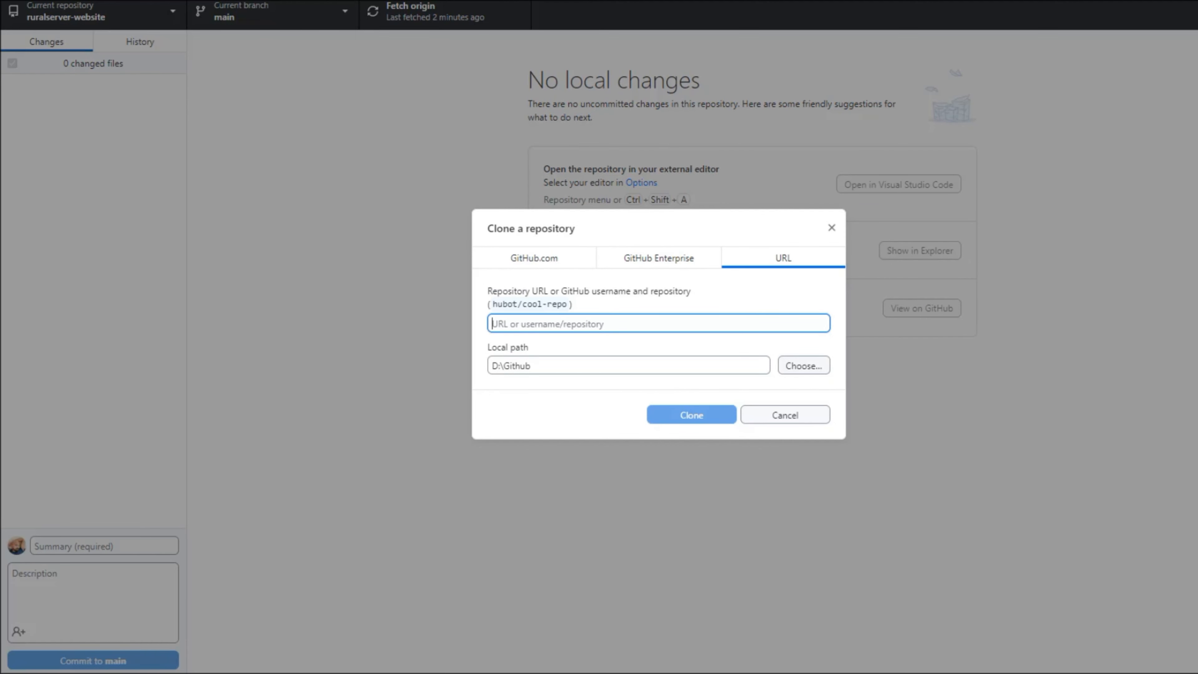
key(ctrl+v)
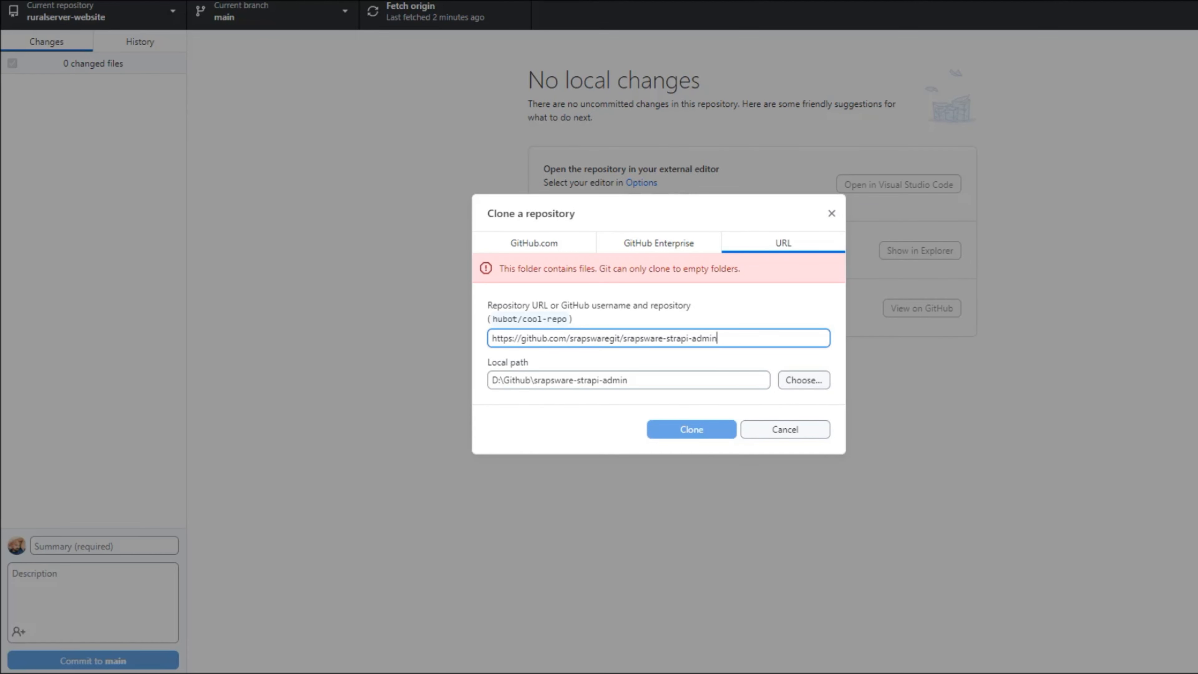
click(628, 380)
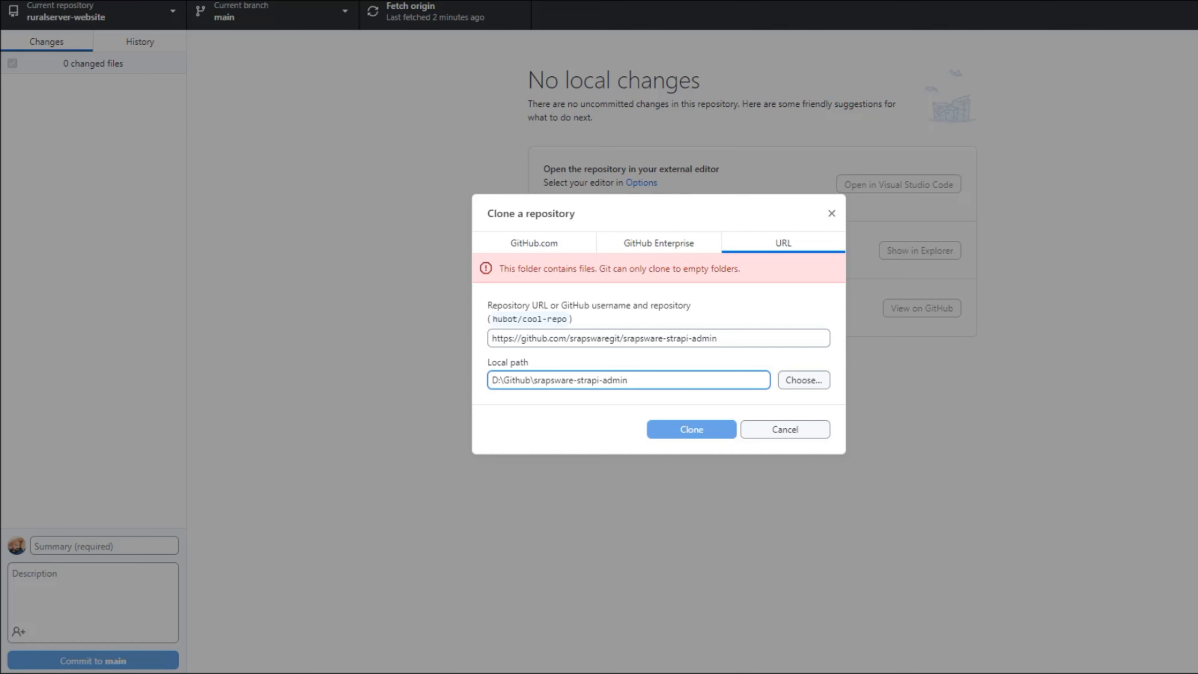
drag(628, 380, 541, 381)
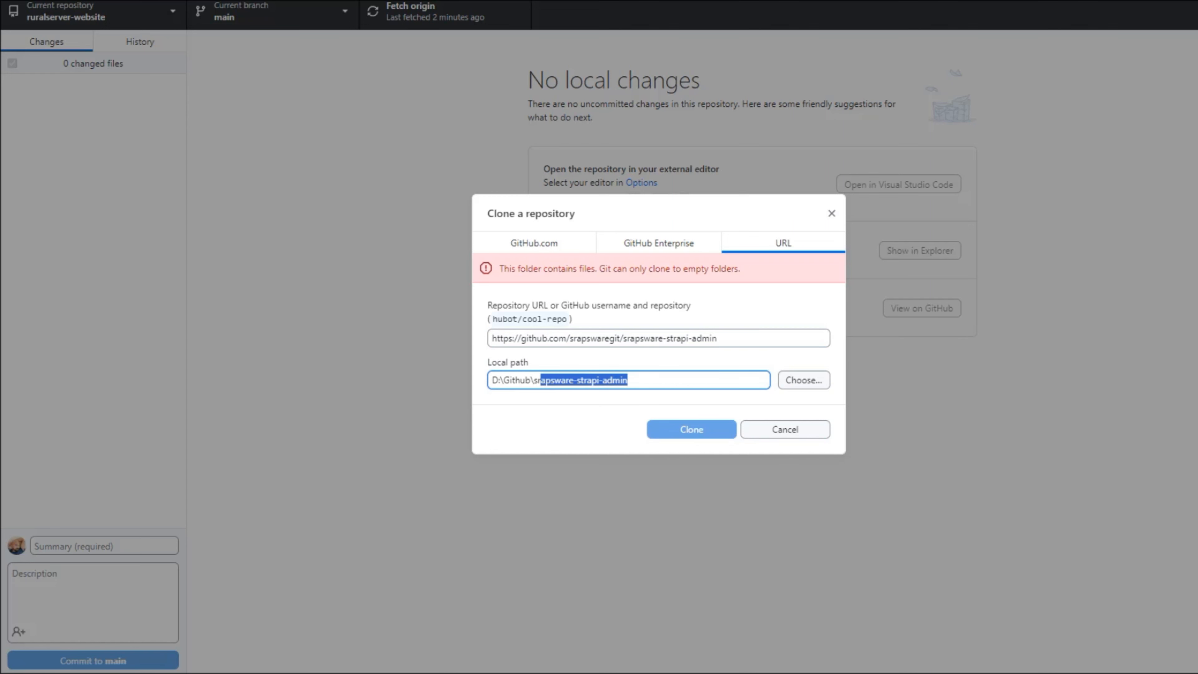
Switch to File Explorer and delete the existing srapsware-strapi-admin folder from D:\Github.
click(759, 616)
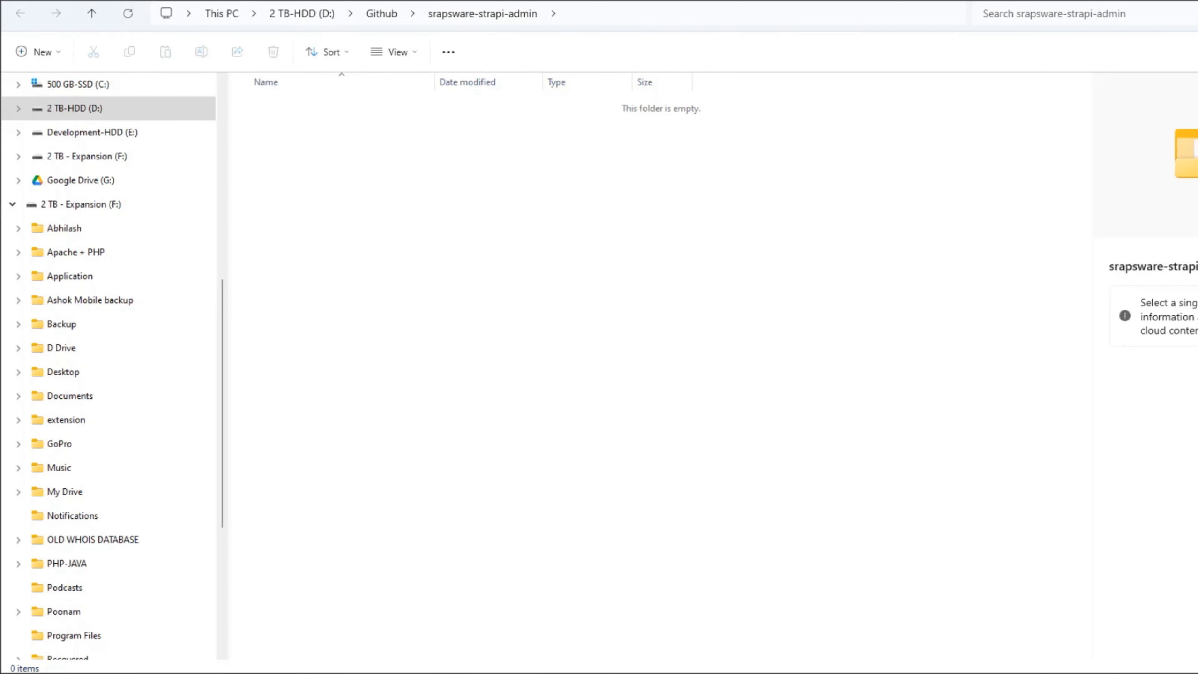
click(381, 13)
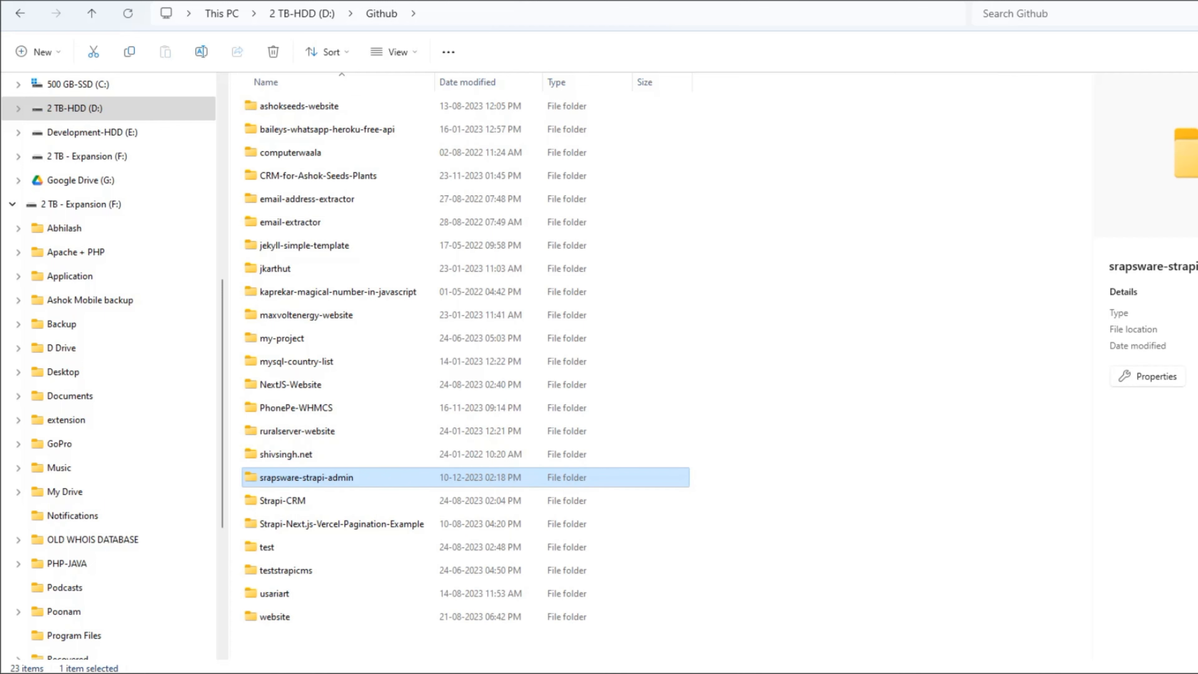
key(Delete)
key(Return)
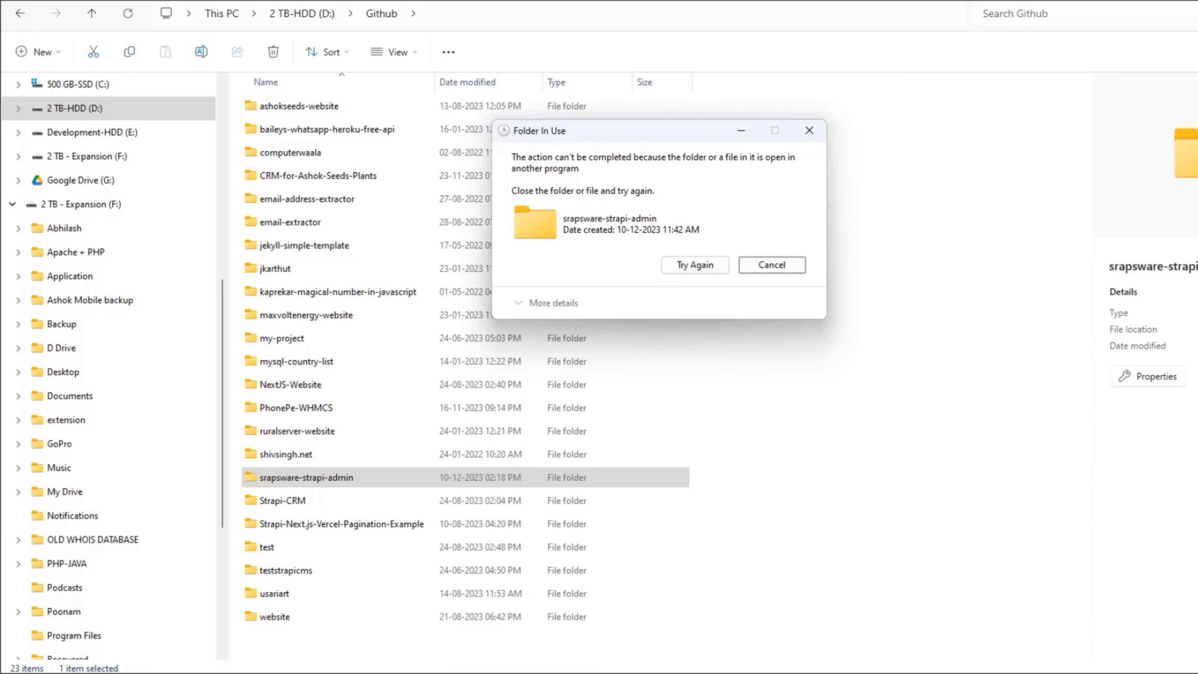
key(Left)
key(Return)
key(Return)
key(Right)
key(Left)
key(Return)
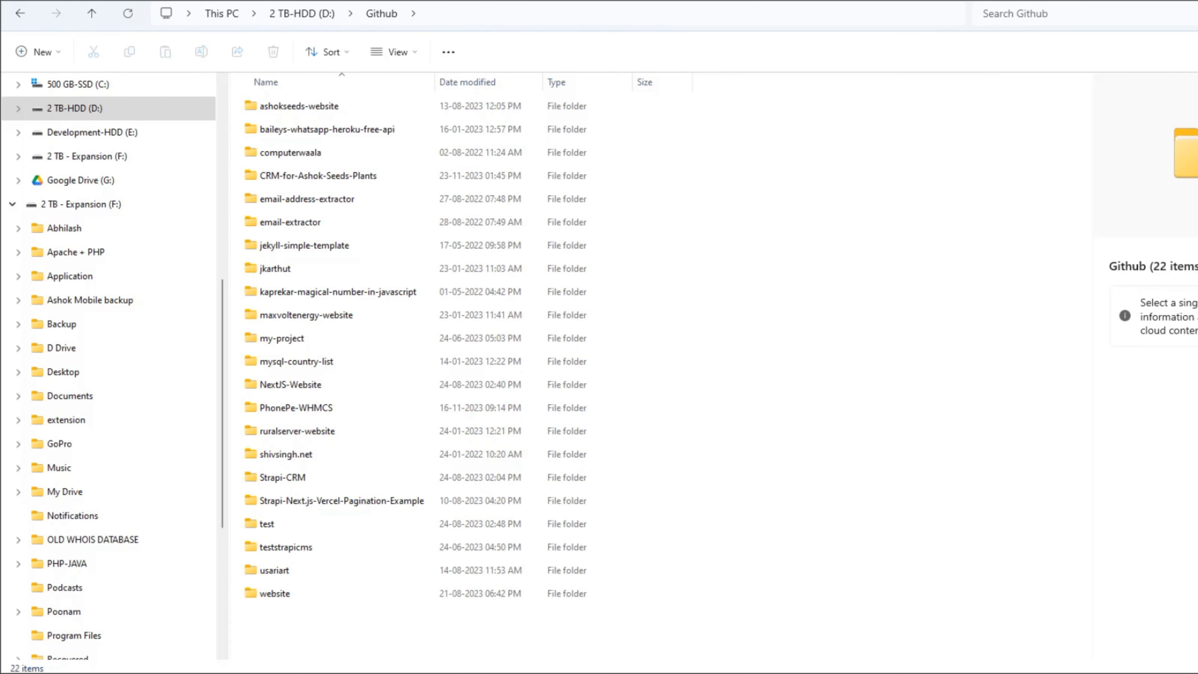
Clone the repository into D:\Github\srapsware-strapi-admin from GitHub Desktop, and open the cloned folder in File Explorer.
key(alt+Tab)
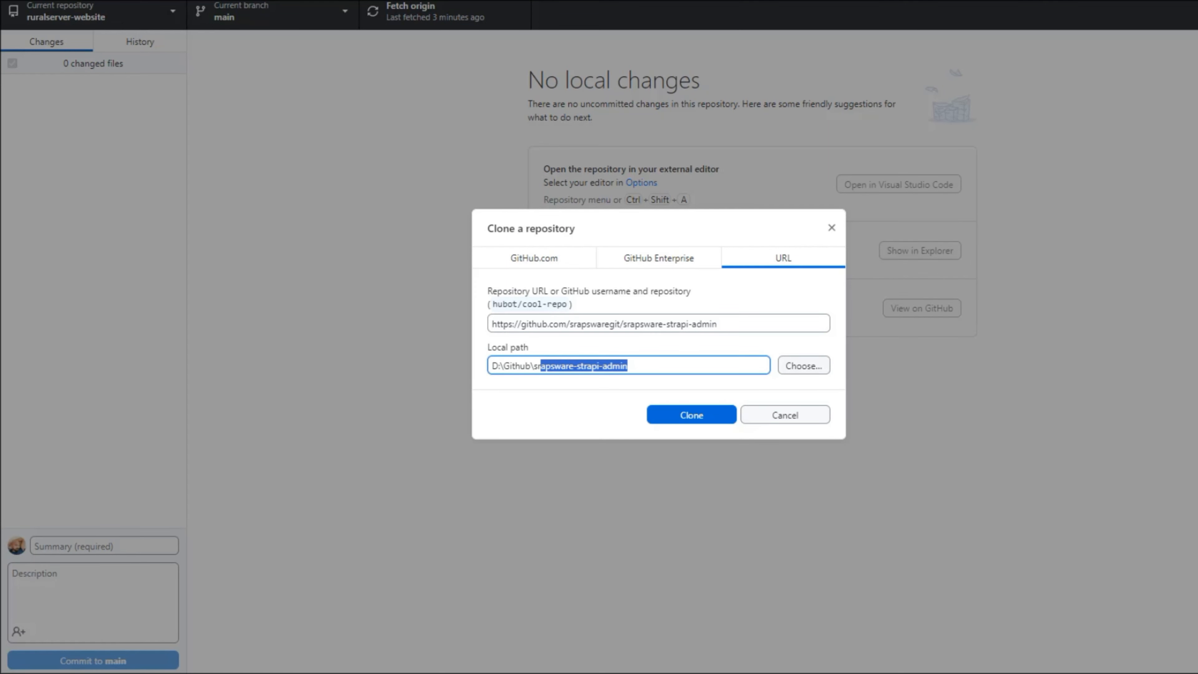
key(Return)
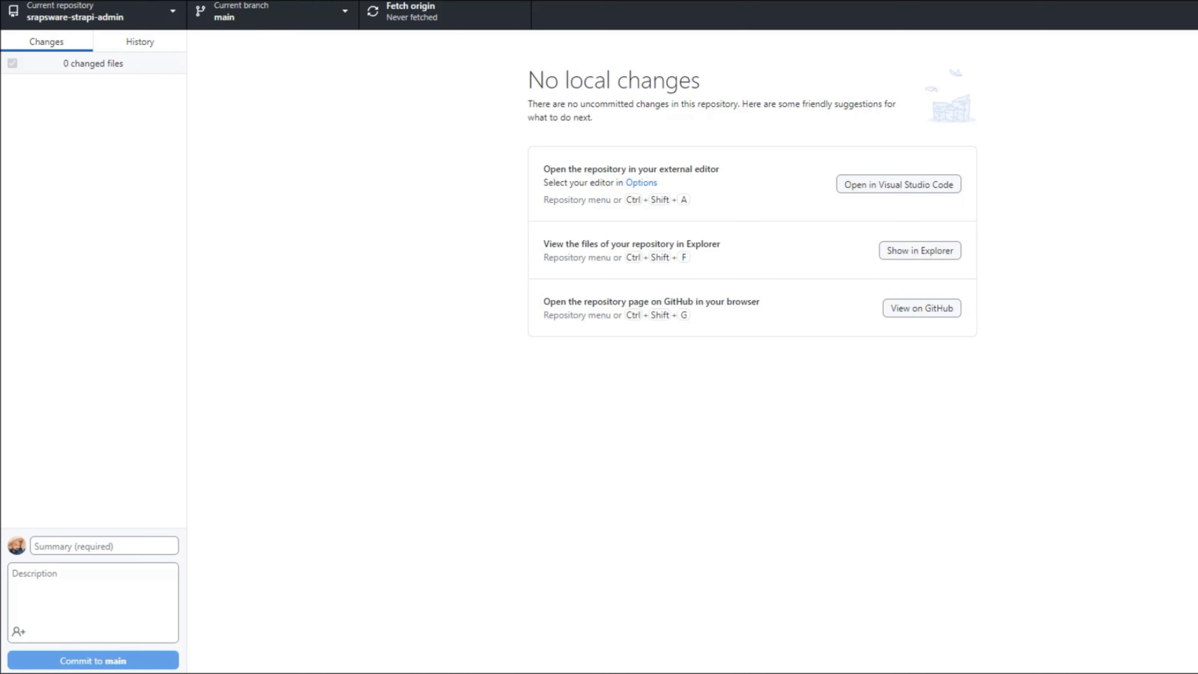
mouse_move(695, 673)
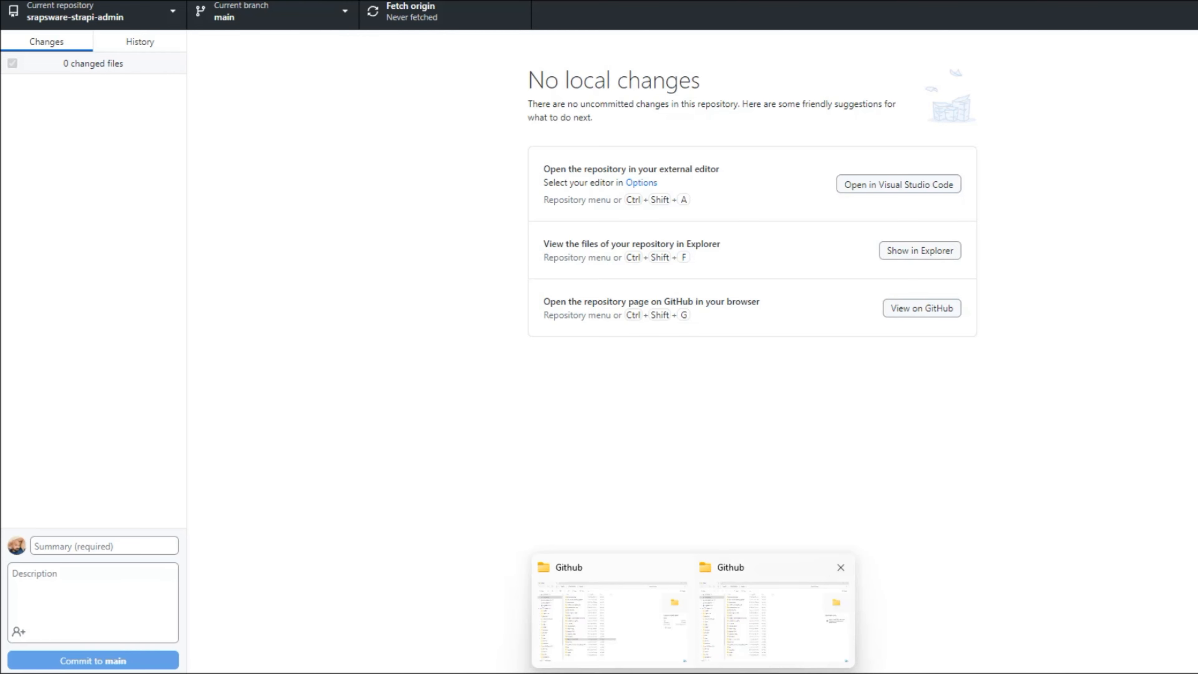
click(759, 625)
double_click(307, 477)
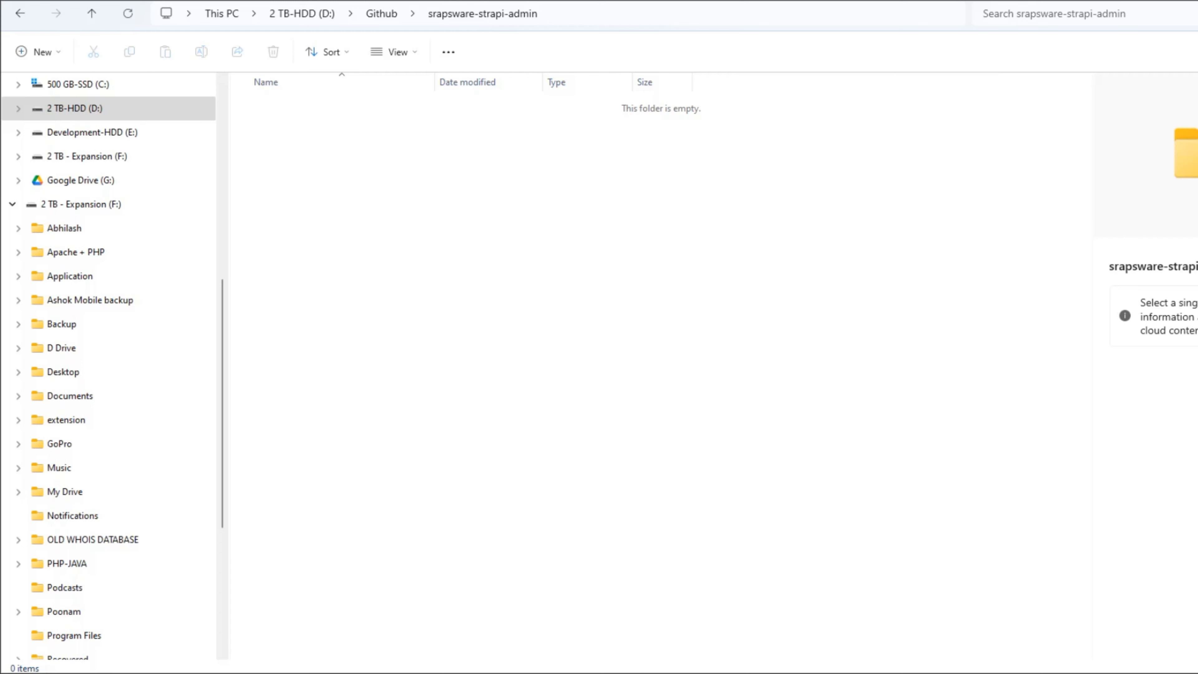
Return to GitHub Desktop, open the srapsware-strapi-admin repository in Visual Studio Code, and close the Welcome page.
key(alt+Tab)
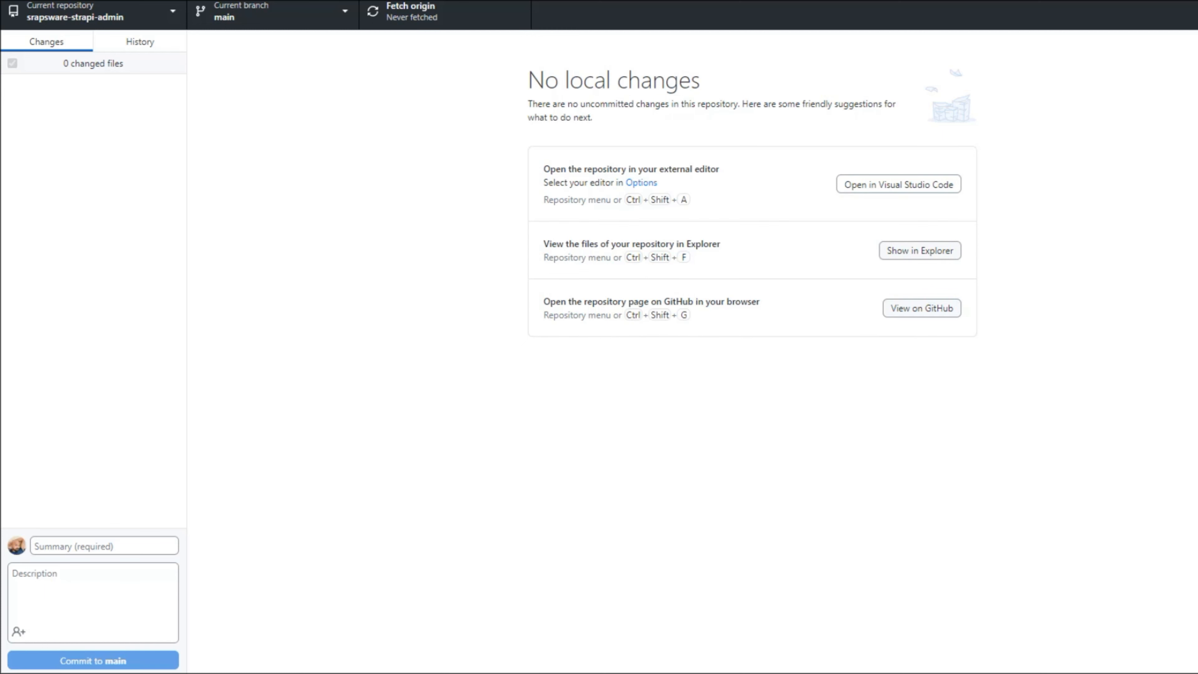
key(ctrl+shift+a)
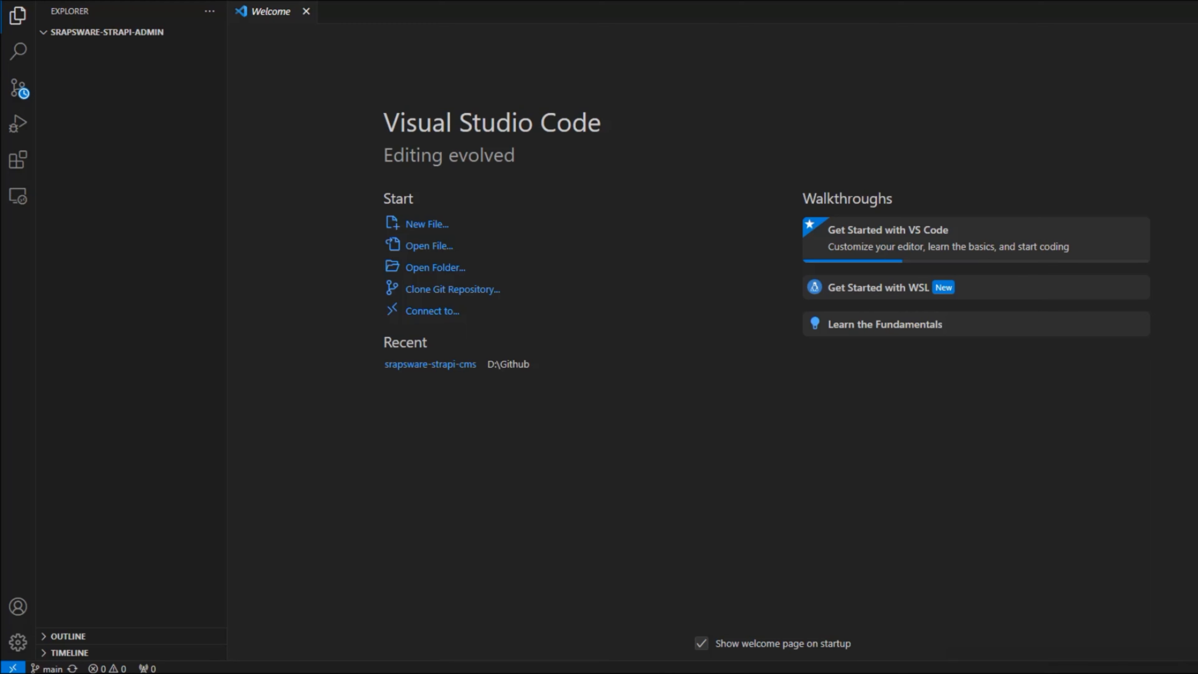
click(306, 11)
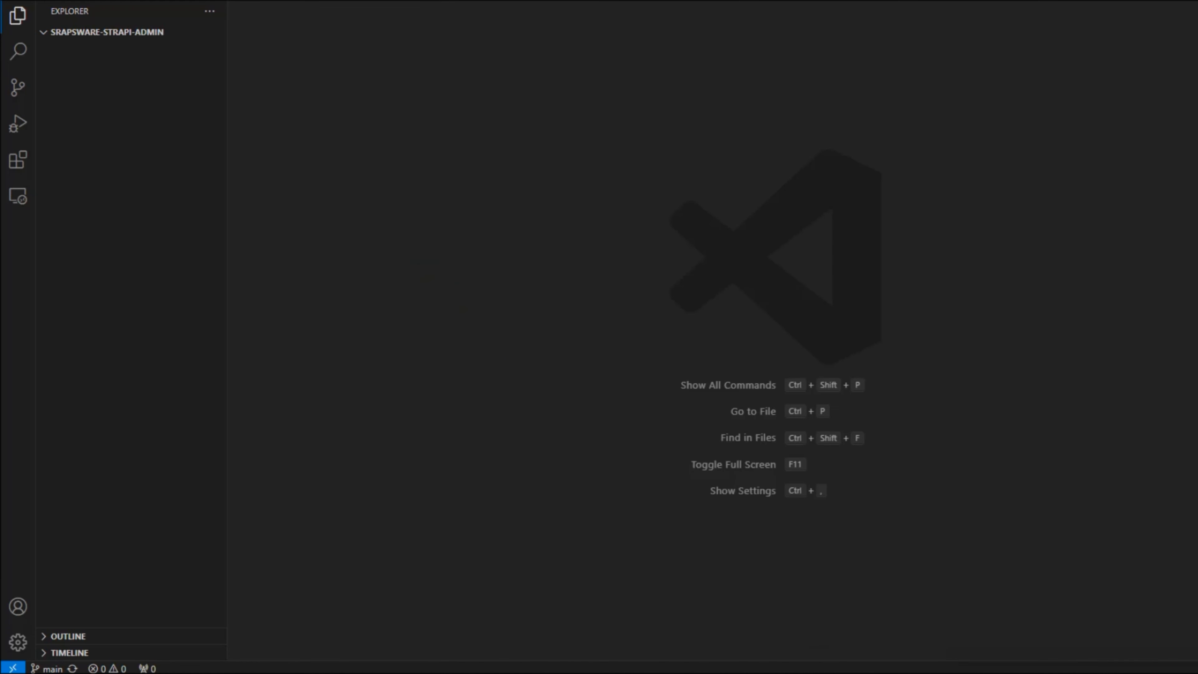
Open a new terminal and change to the parent folder with "cd ..".
click(236, 1)
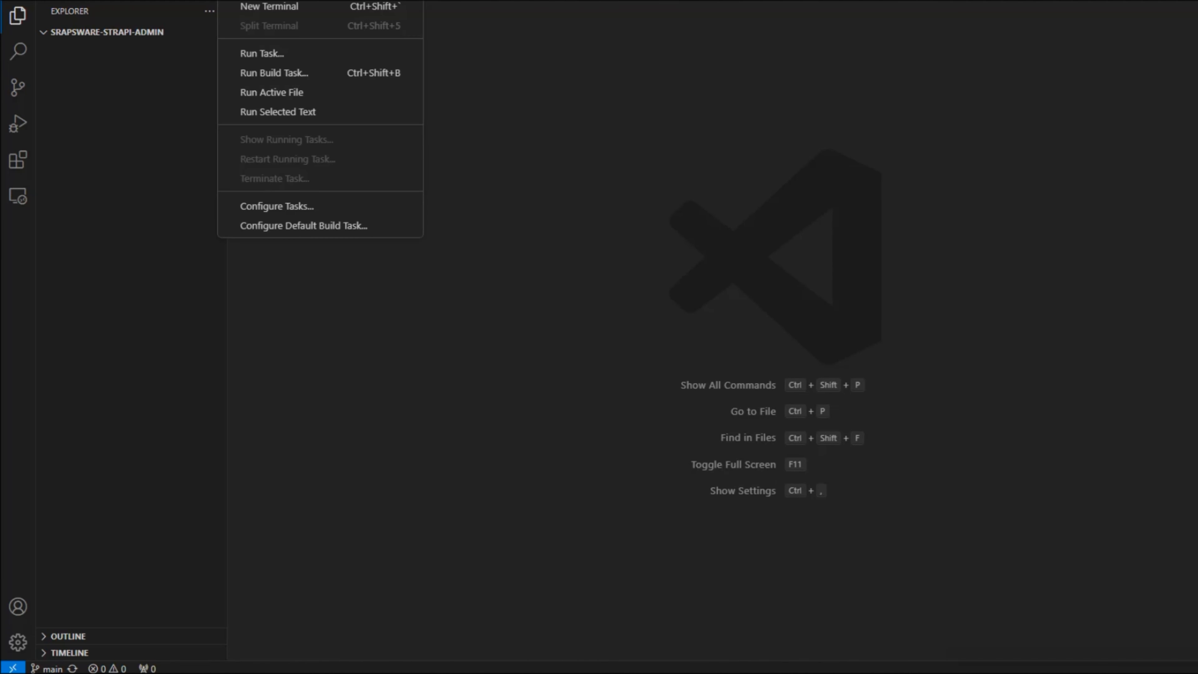
click(269, 6)
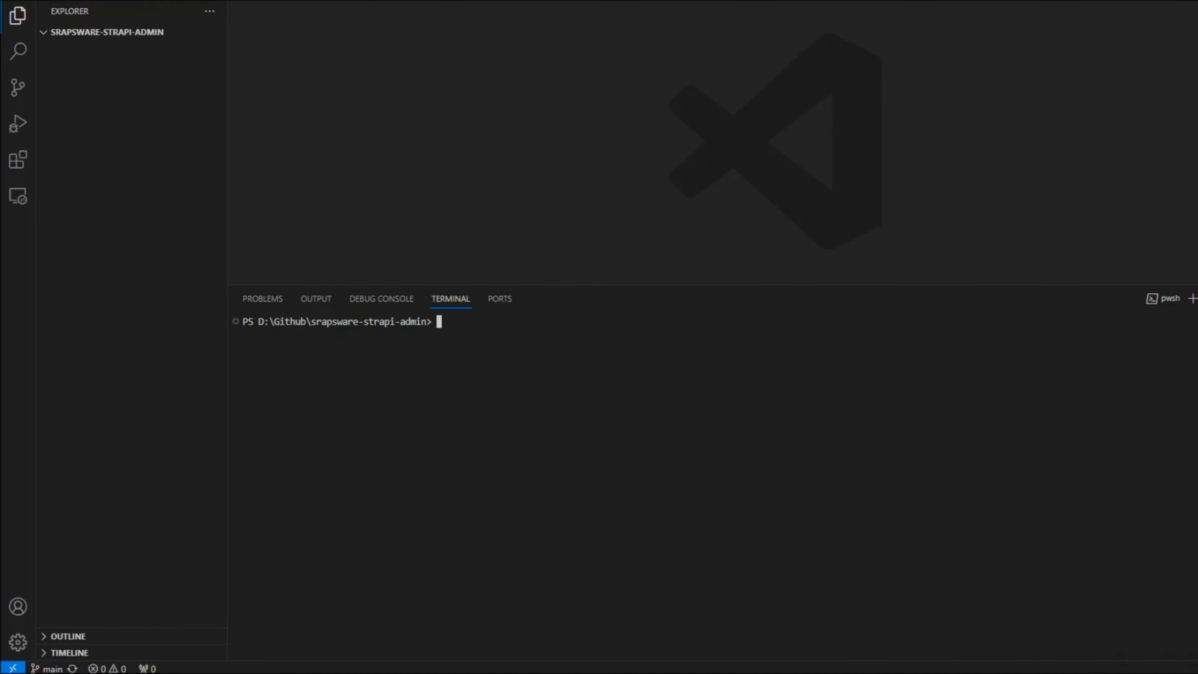
text(cd ..)
key(Return)
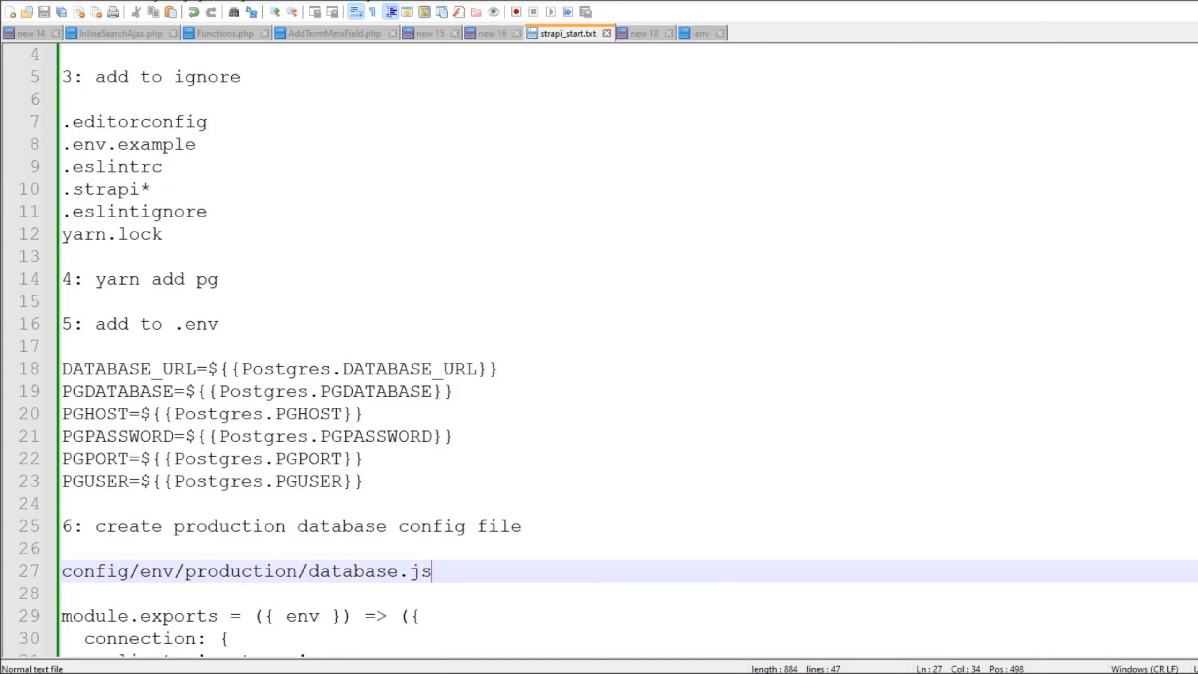
In the strapi_start.txt notes in Notepad++, select the command "yarn create strapi-app srapsware-strapi-admin".
scroll(599, 349, up, 1)
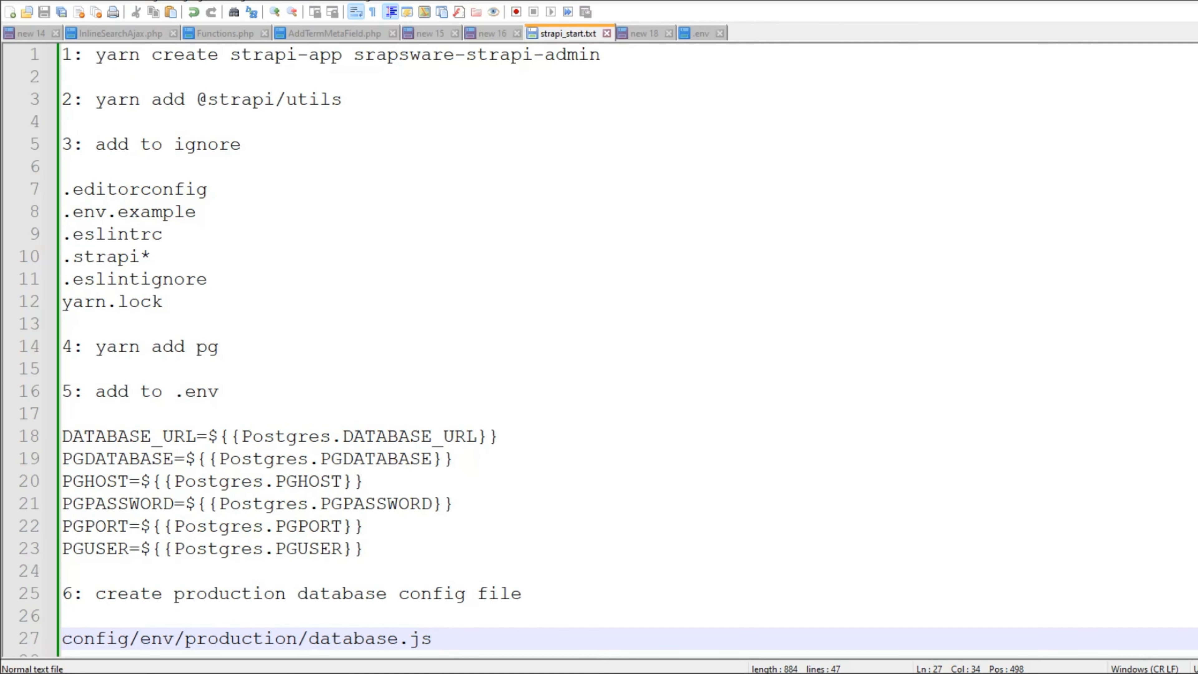
drag(95, 55, 600, 55)
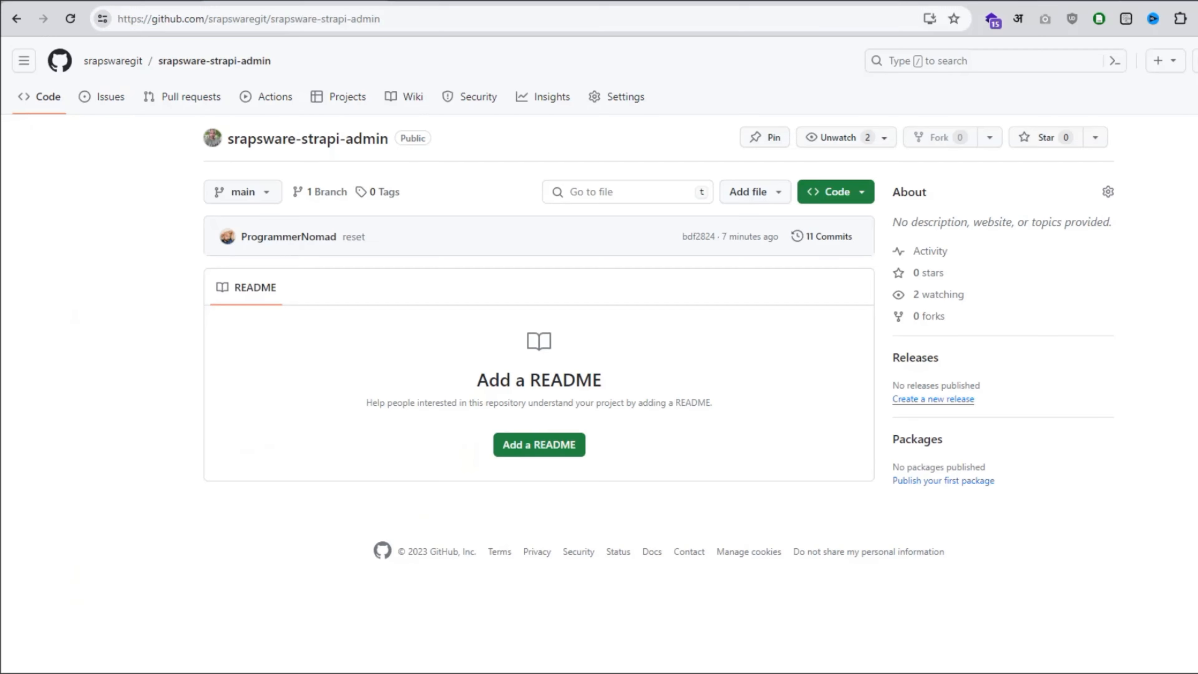
Switch to the Strapi website in the browser and look through its home page and the features page.
click(268, 16)
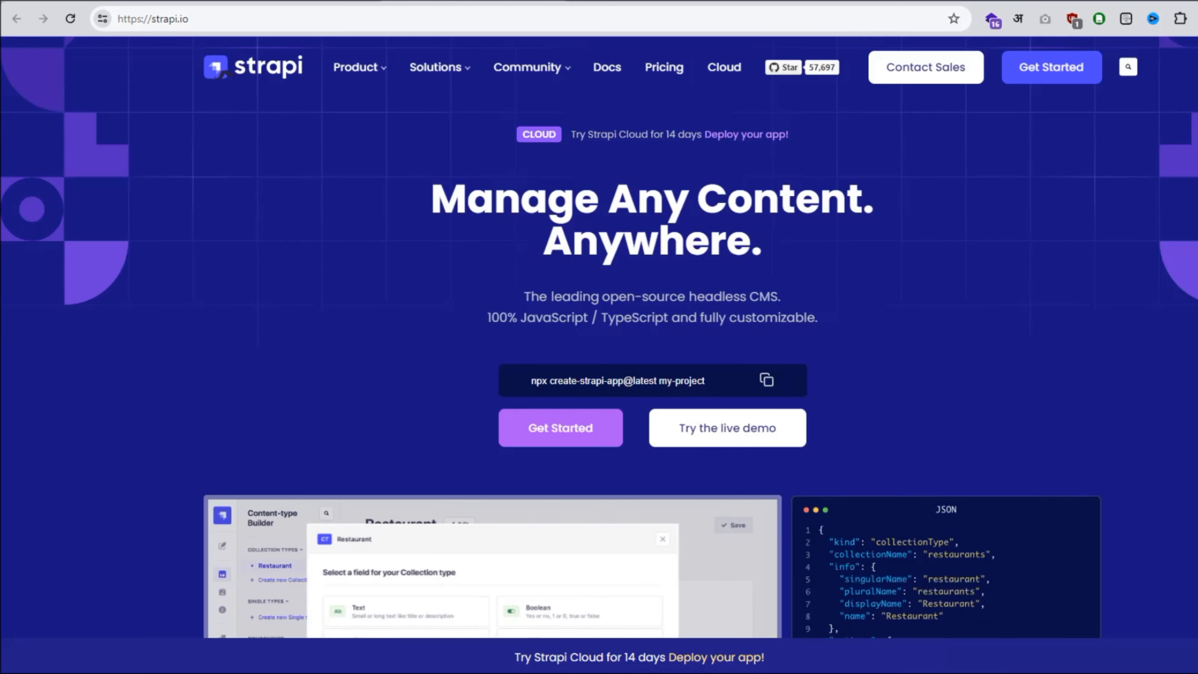
scroll(599, 354, down, 1)
scroll(599, 354, up, 1)
mouse_move(360, 67)
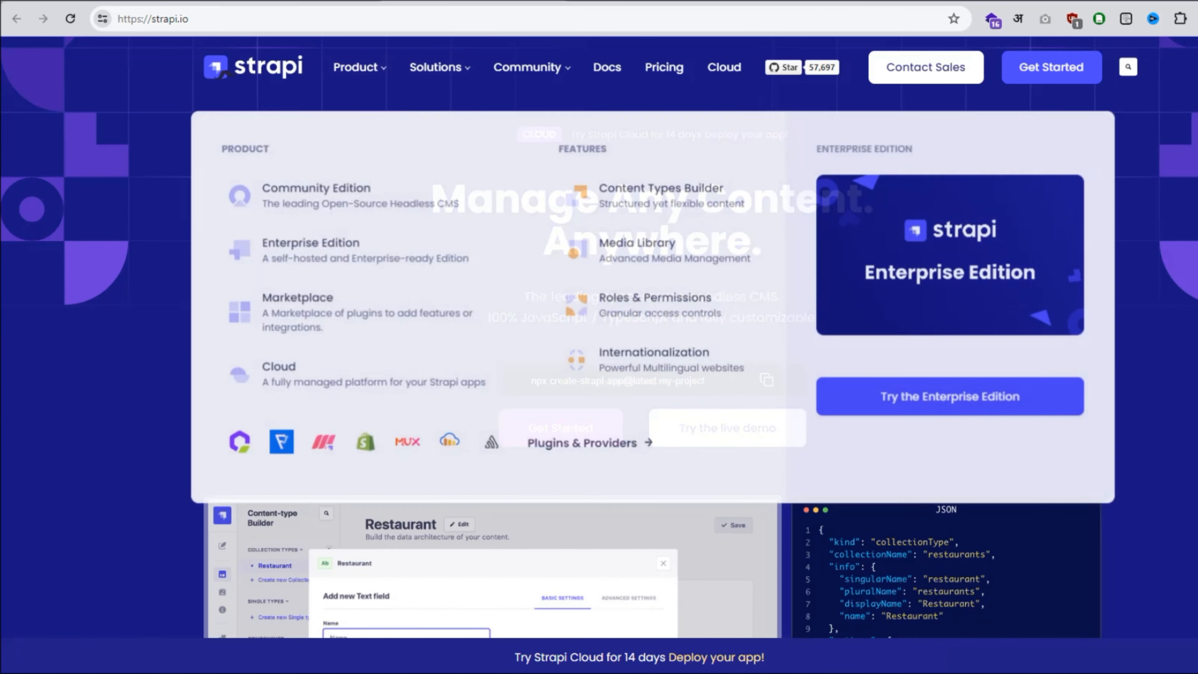
click(441, 189)
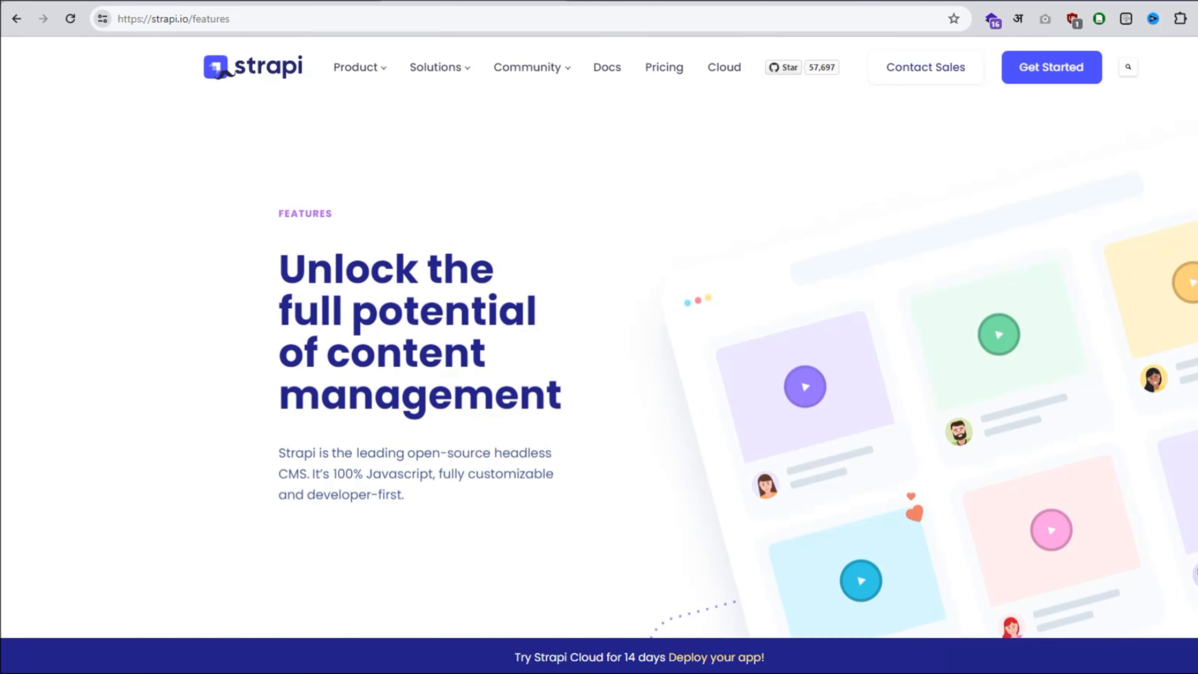
scroll(599, 354, down, 5)
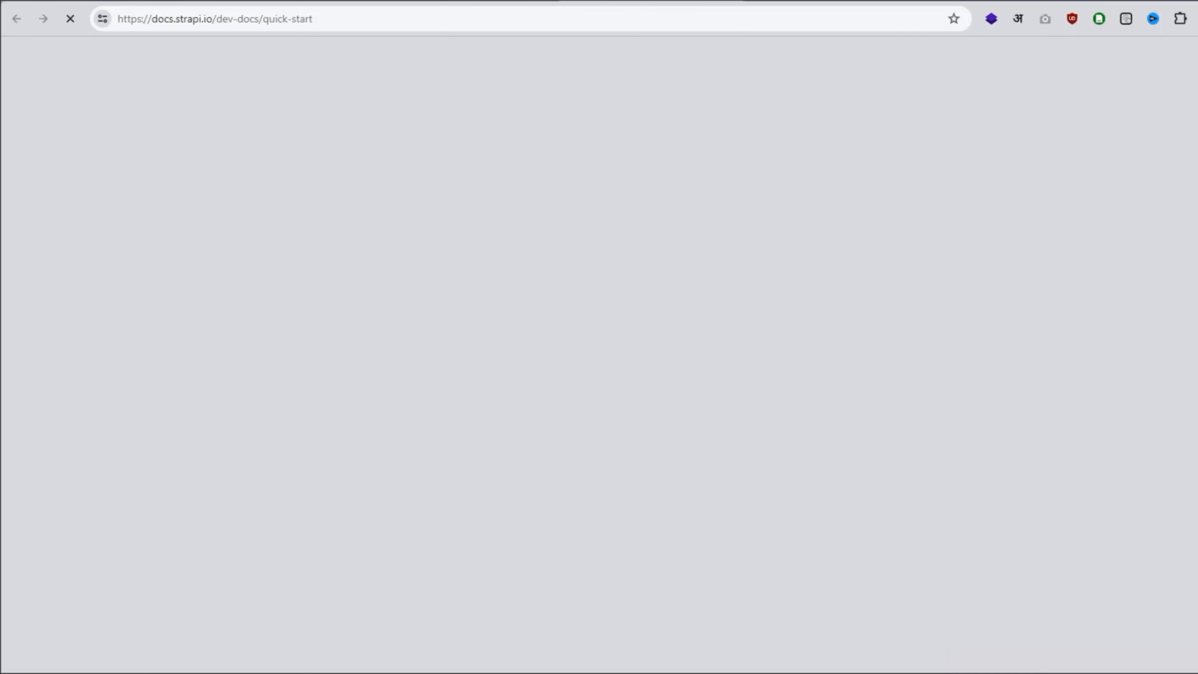
Find the project creation section in the Strapi Quick Start Guide and show the npm version of the installation command.
scroll(429, 174, down, 5)
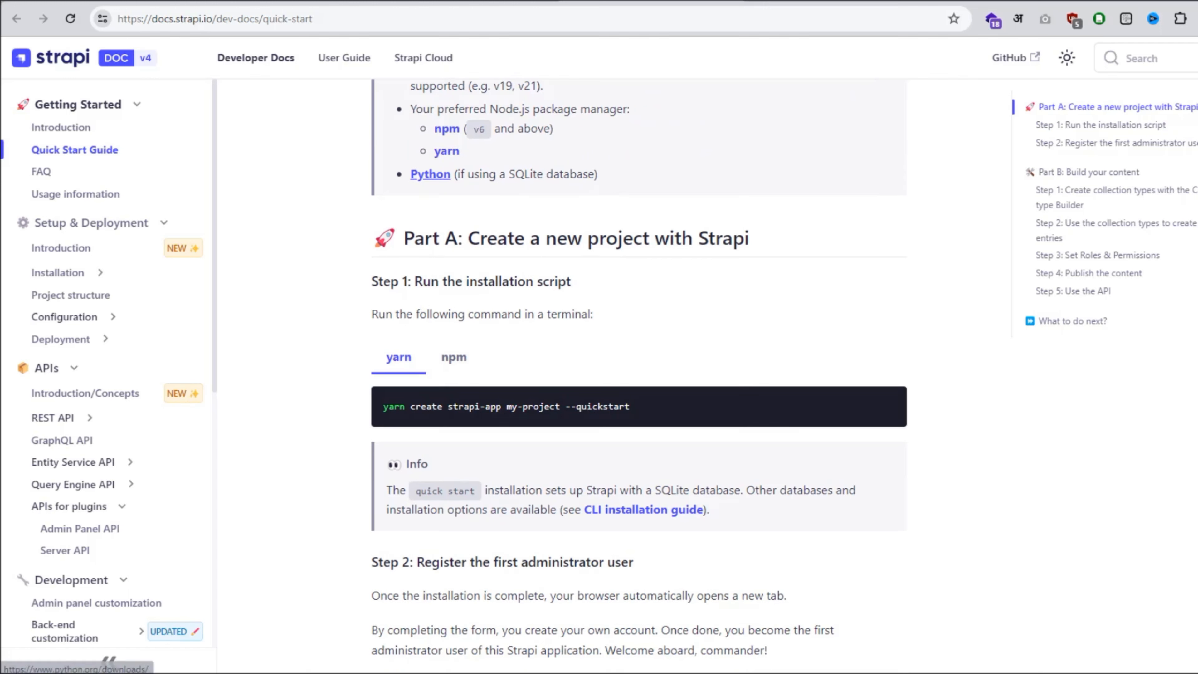
scroll(448, 264, down, 2)
click(453, 282)
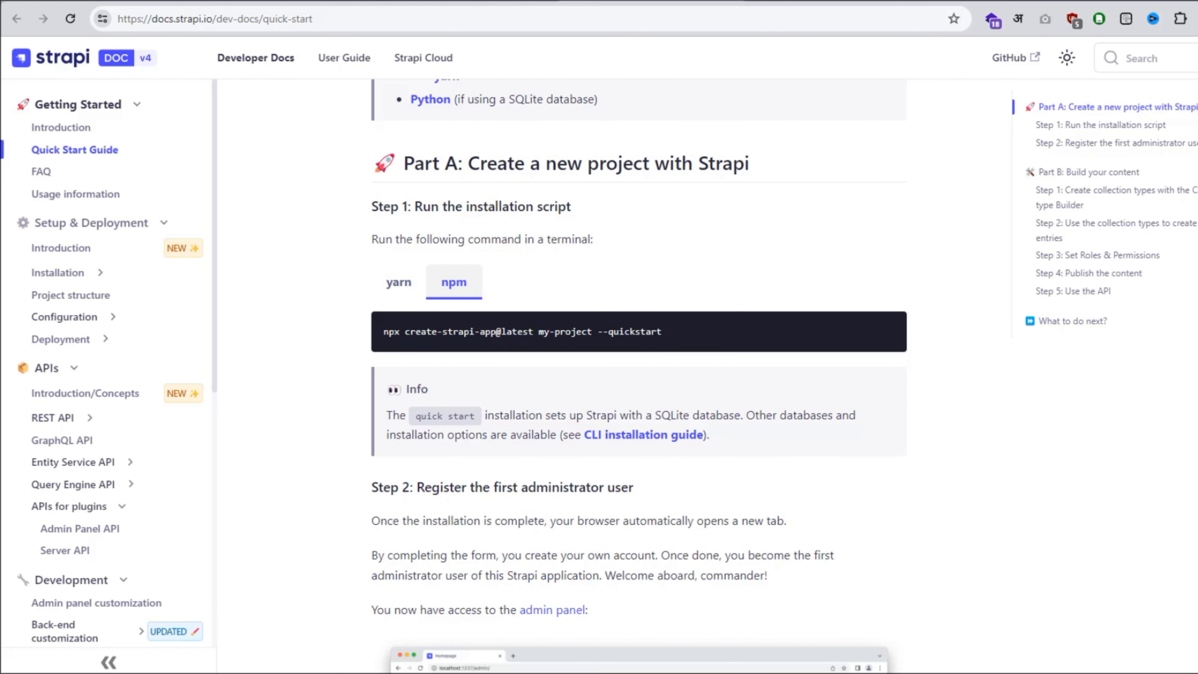
Show the guide's yarn installation command and copy "yarn create strapi-app srapsware-strapi-admin" from the strapi_start.txt notes in Notepad++.
click(398, 282)
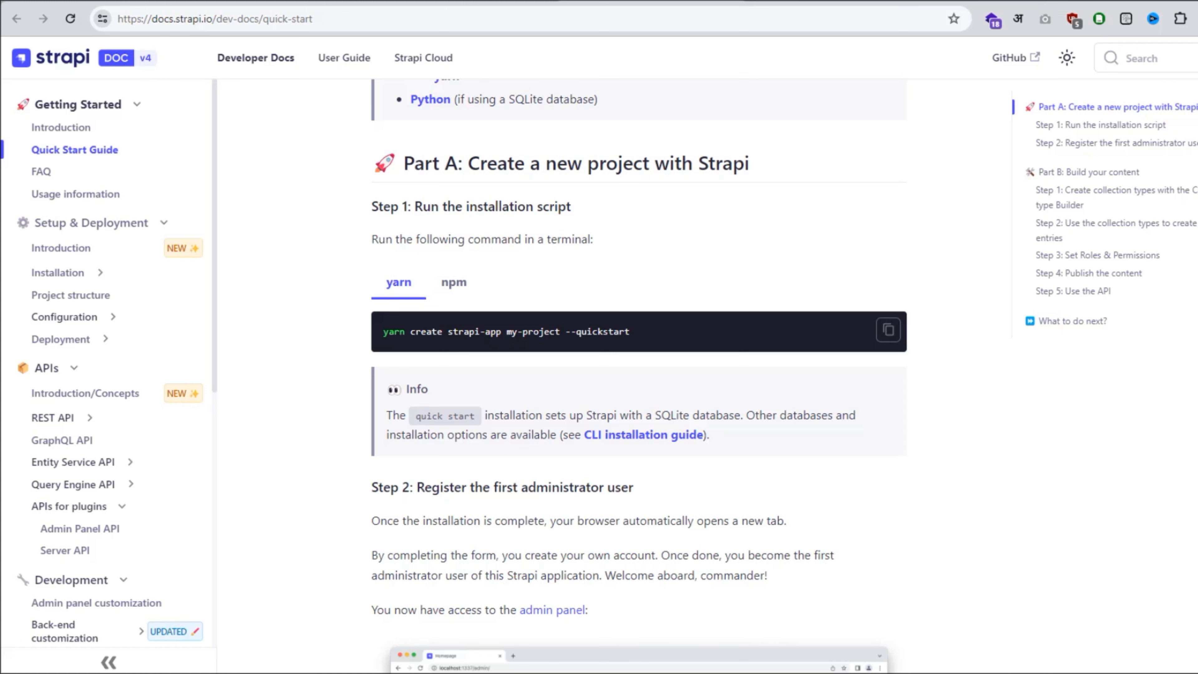
key(alt+Tab)
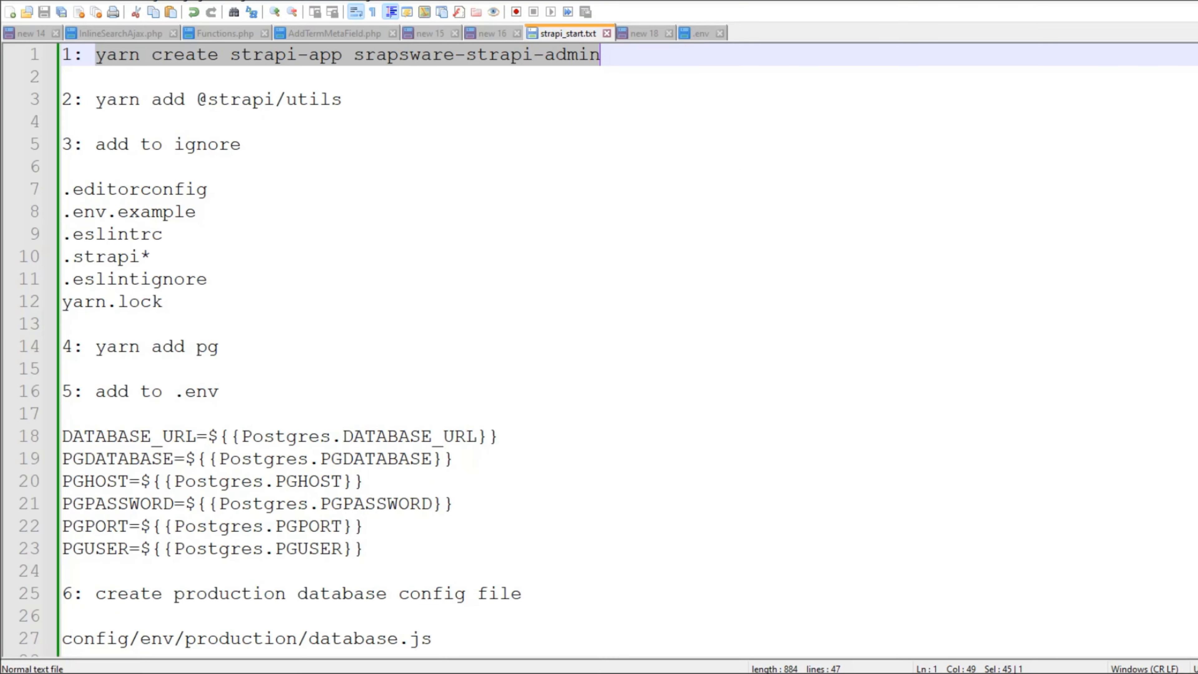
click(106, 55)
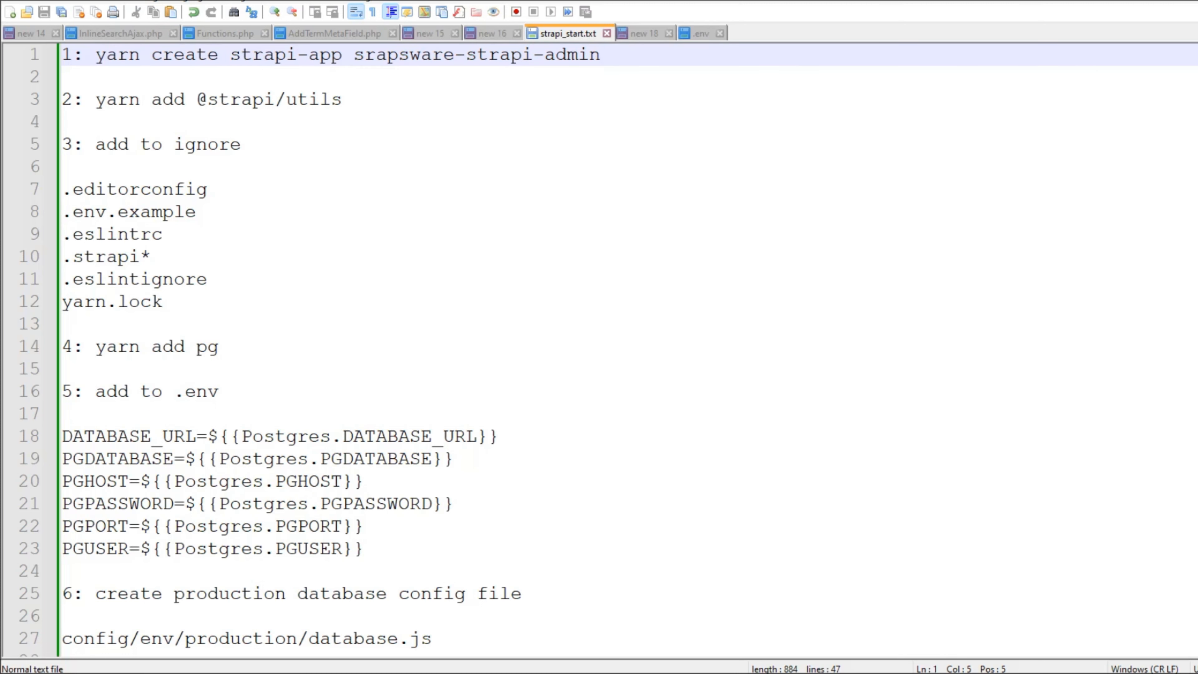
drag(354, 54, 95, 54)
key(ctrl+c)
click(600, 54)
click(600, 76)
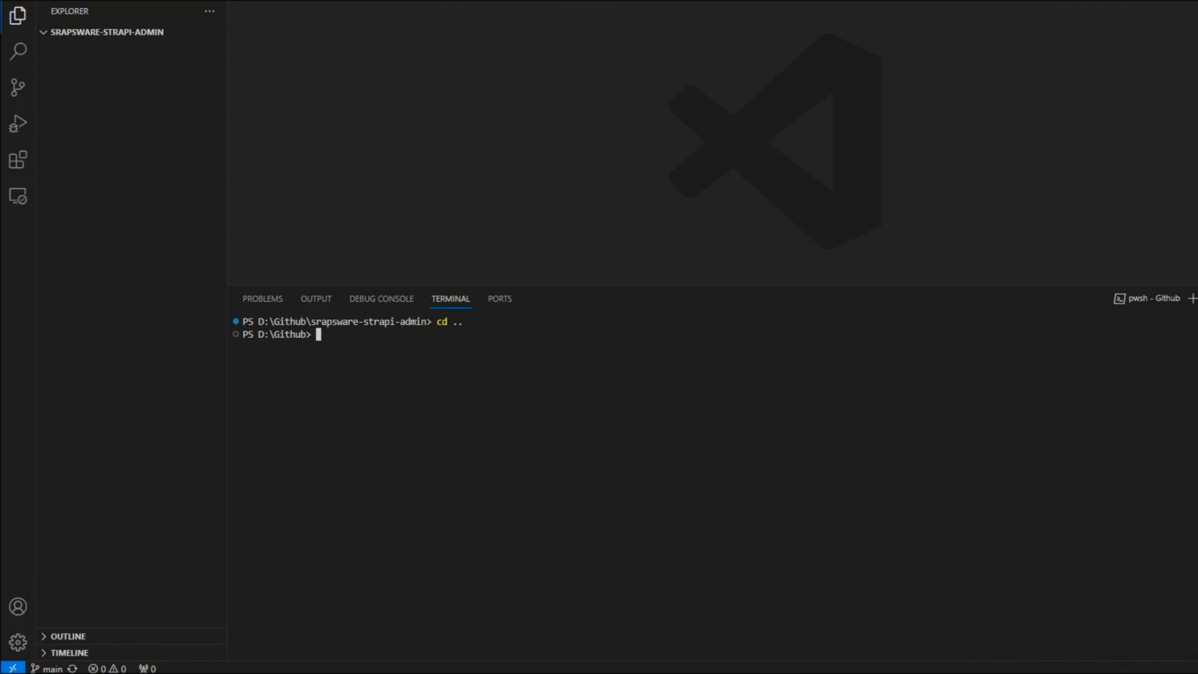
In the VS Code terminal, run "yarn create strapi-app srapsware-strapi-admin" and choose the Quickstart (recommended) installation type.
key(ctrl+v)
key(Return)
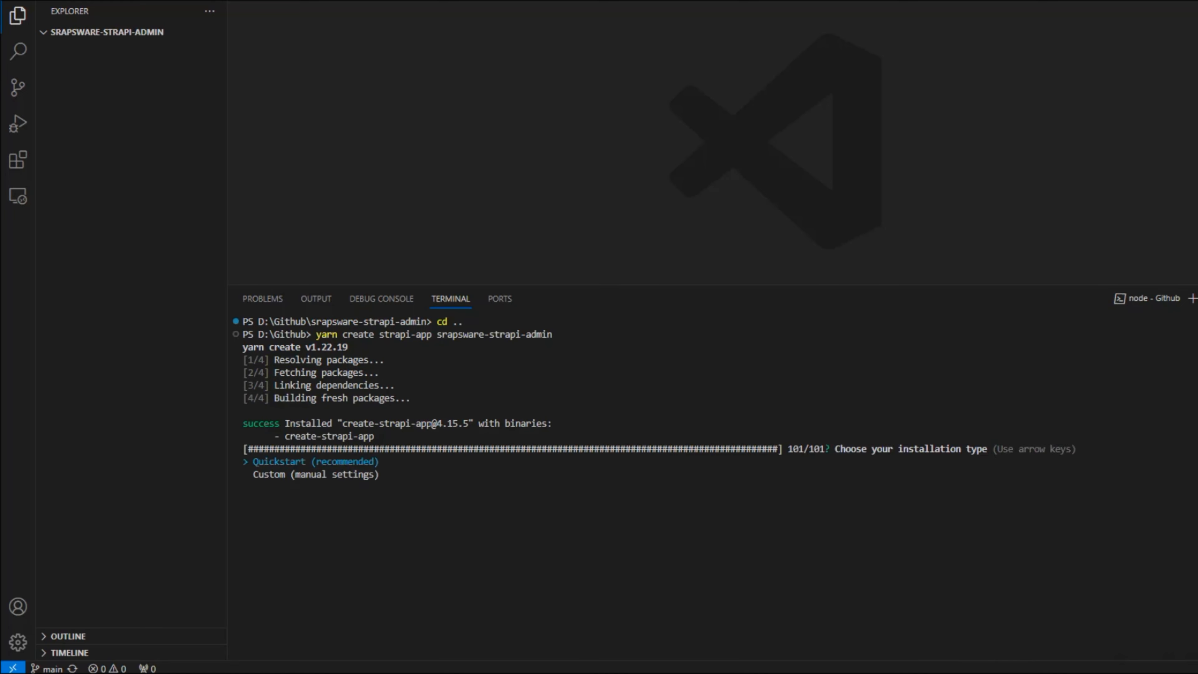
key(Down)
key(Up)
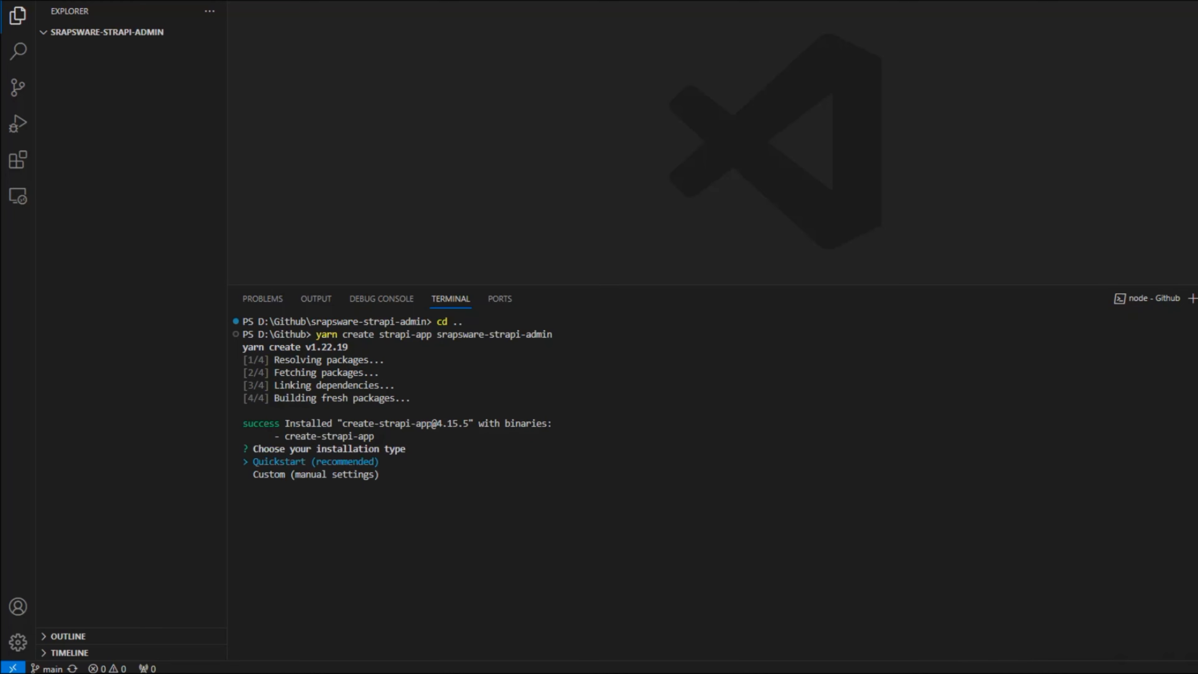
key(Return)
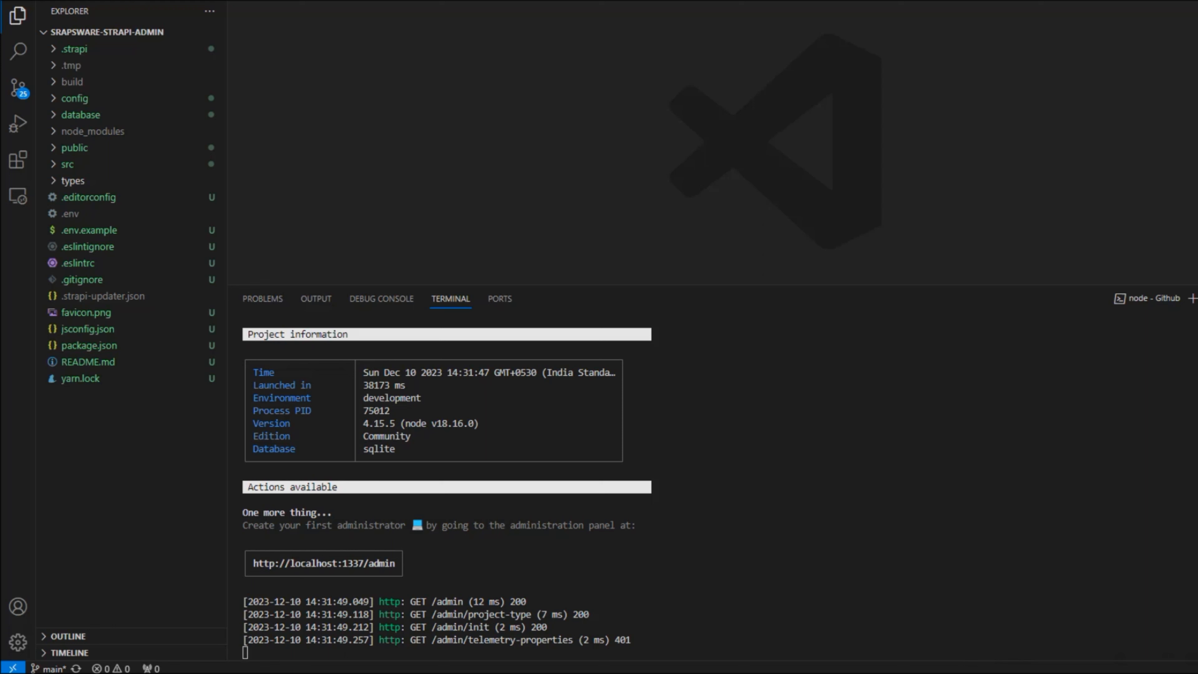
scroll(708, 472, up, 4)
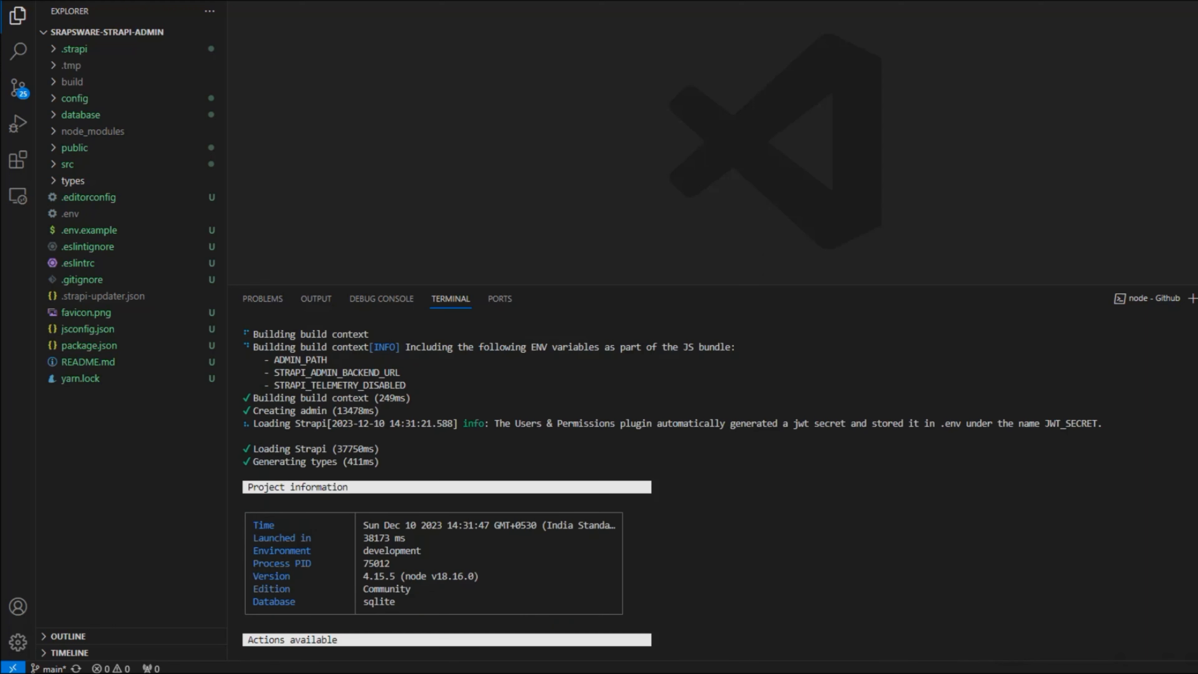
scroll(670, 486, up, 4)
scroll(669, 486, down, 8)
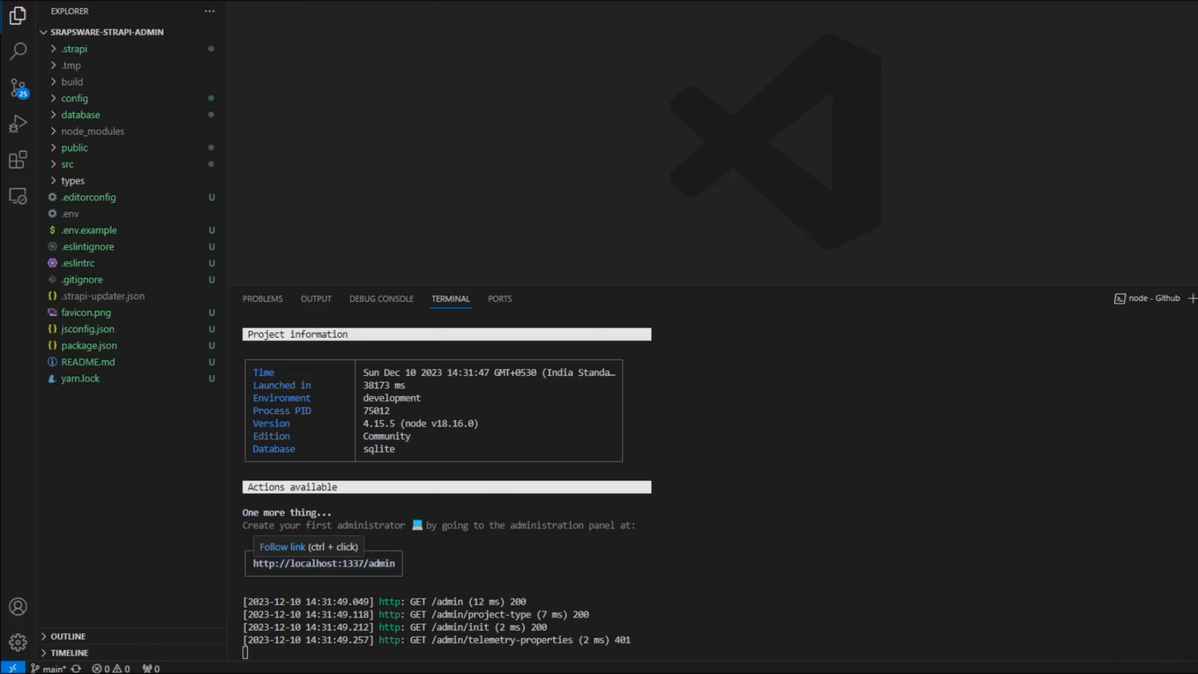
ctrl+click(324, 563)
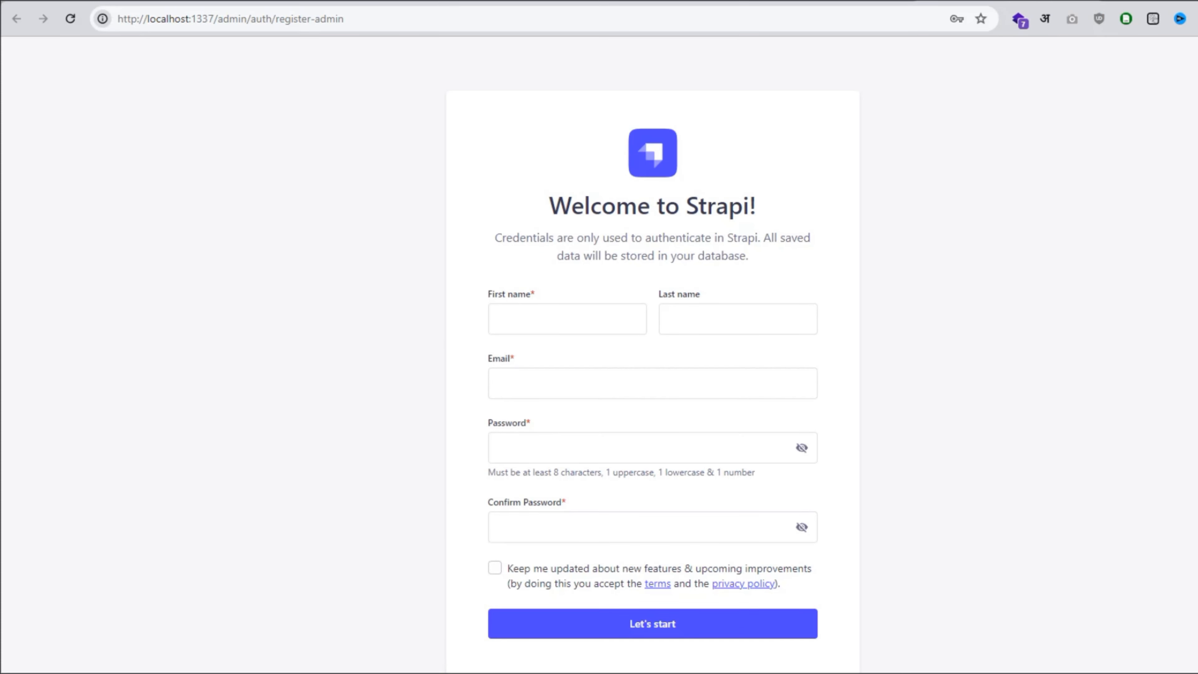
Fill in the administrator's first name, last name, e-mail and password from saved details, authorising the password fill with the device PIN.
click(567, 319)
click(600, 365)
click(599, 383)
click(613, 447)
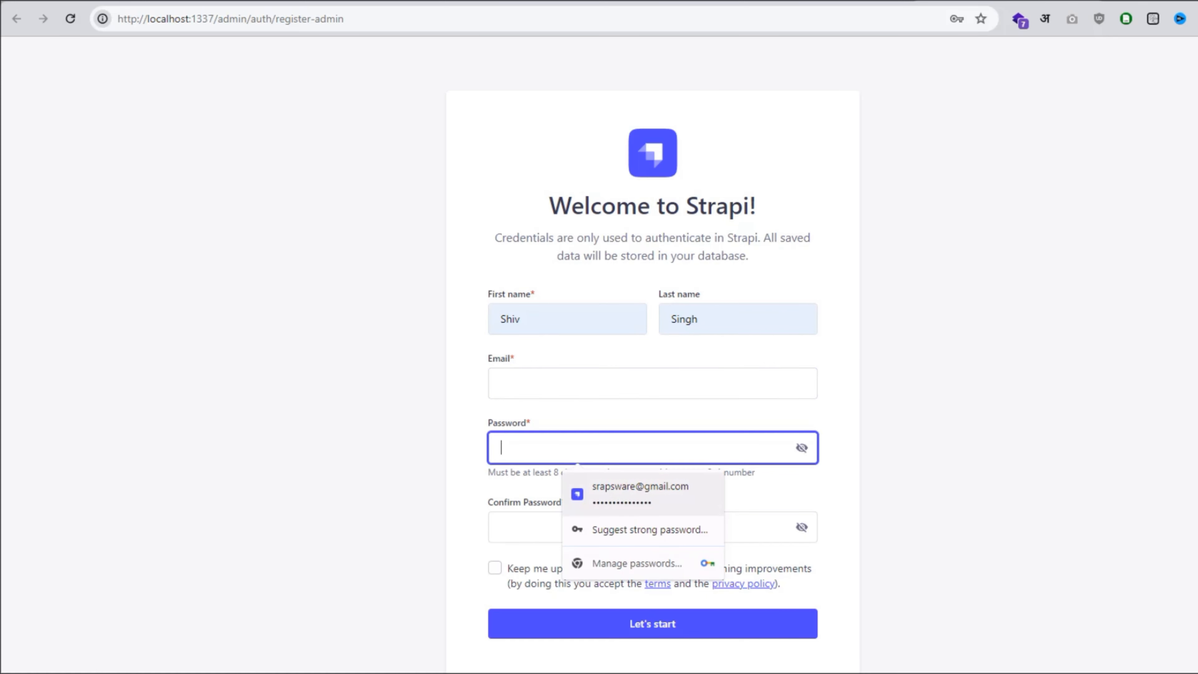
click(634, 495)
text(****)
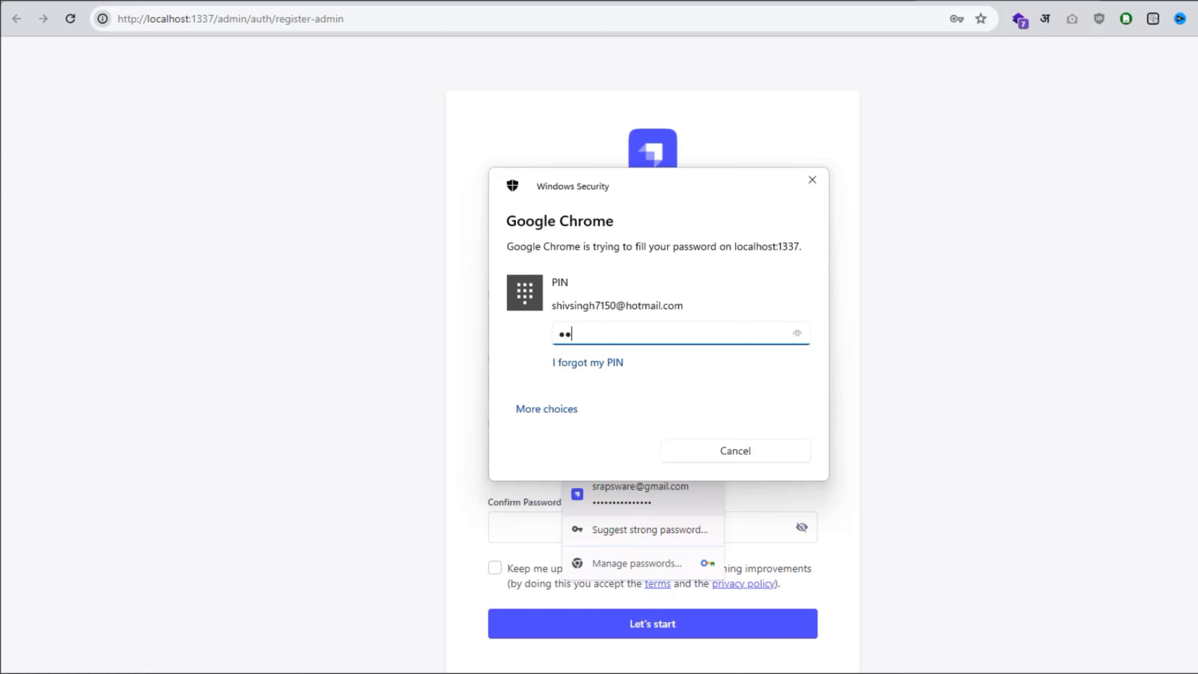
Copy the account password into the Confirm Password field and submit the administrator registration.
key(ctrl+a)
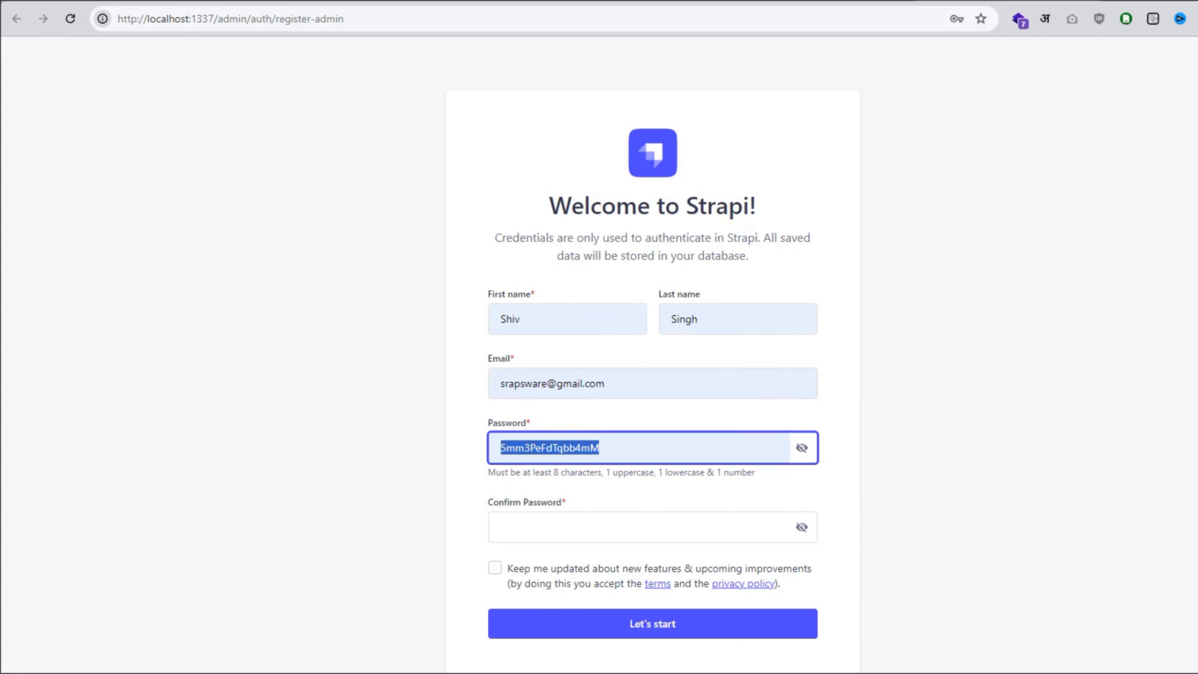
key(ctrl+c)
click(635, 527)
key(ctrl+v)
click(653, 624)
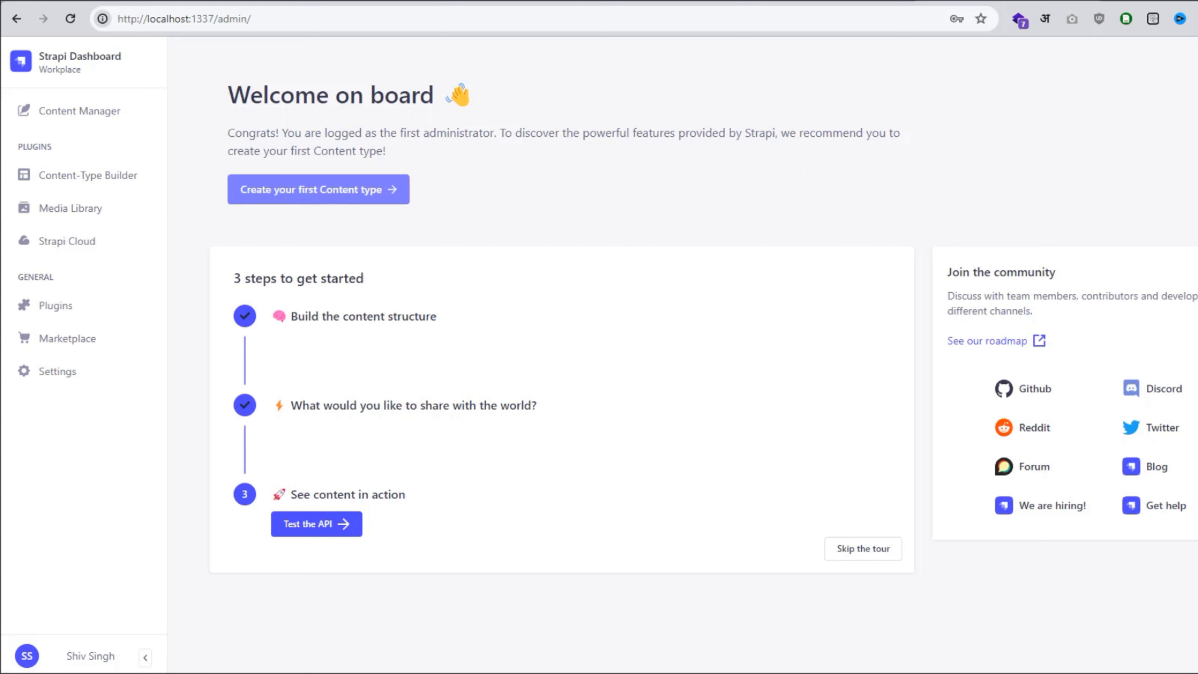
Create a first collection type with the display name "post".
click(318, 189)
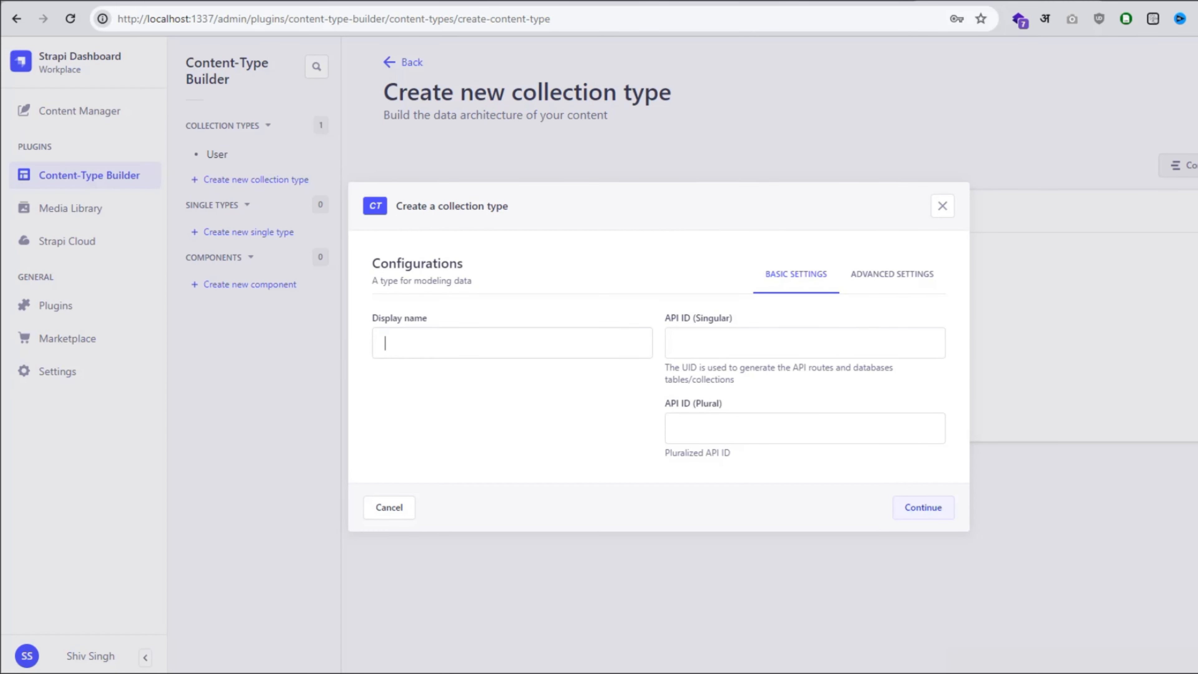
text(post)
click(924, 507)
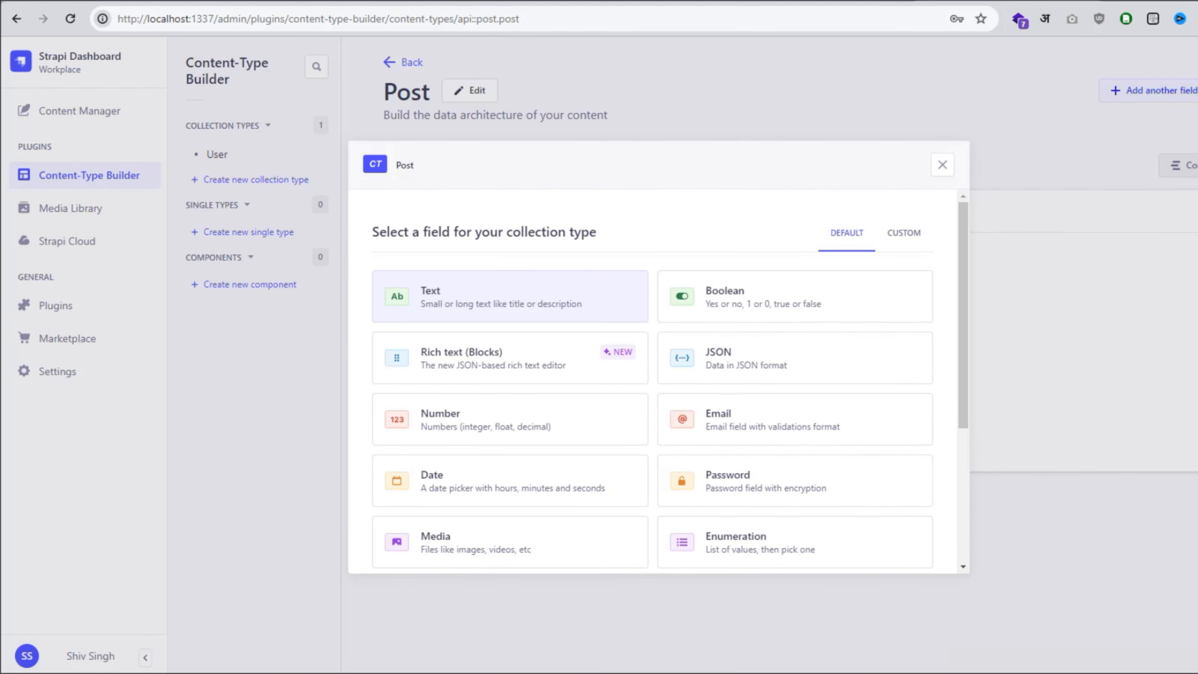
Add a short text field named "titlle" to the Post collection type.
click(510, 296)
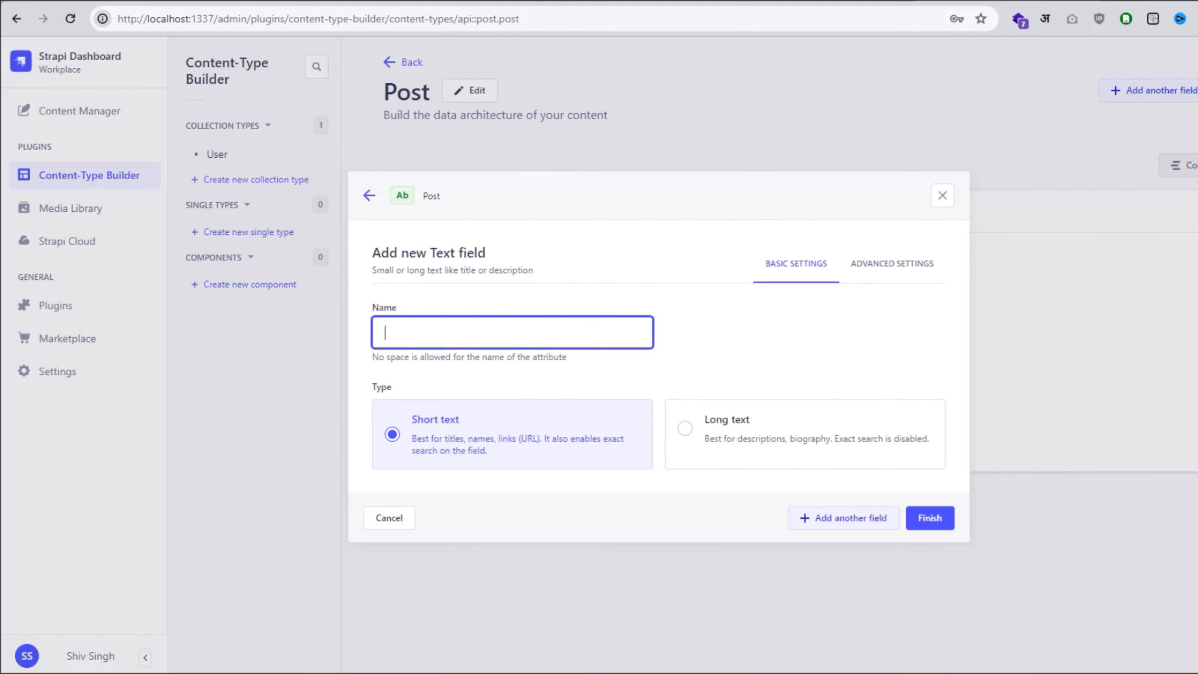
text(titlk)
key(BackSpace)
text(le)
click(843, 518)
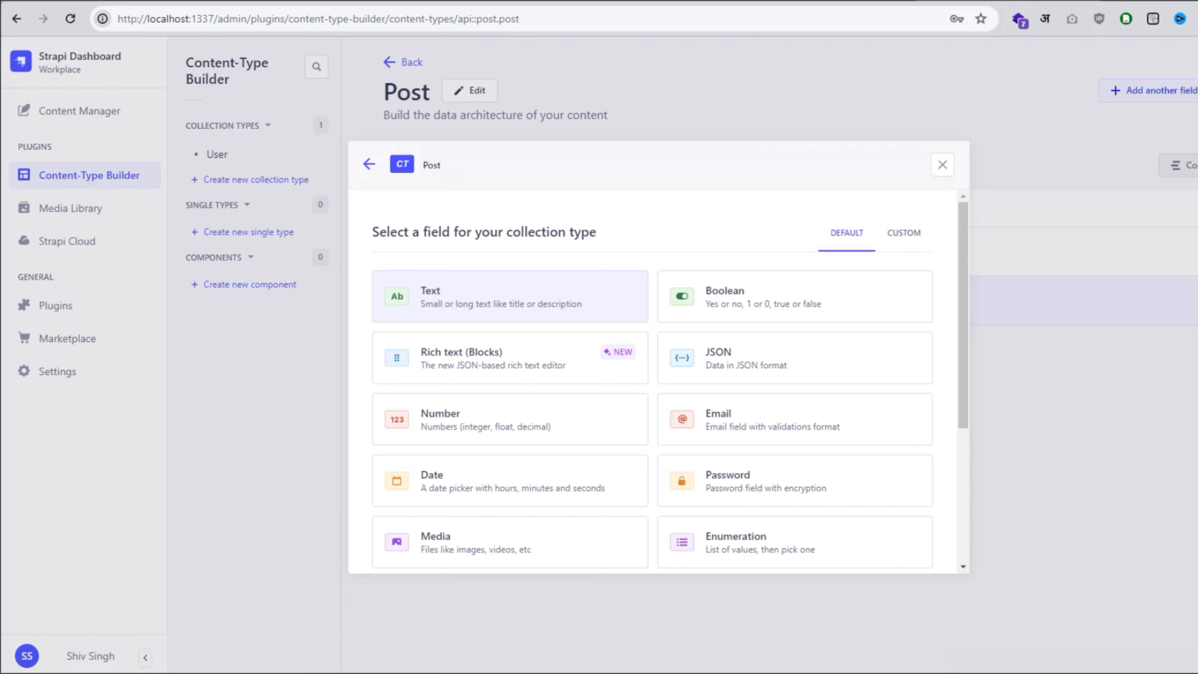
Add a short text field named "date" to the Post collection type.
click(510, 296)
click(512, 332)
text(date)
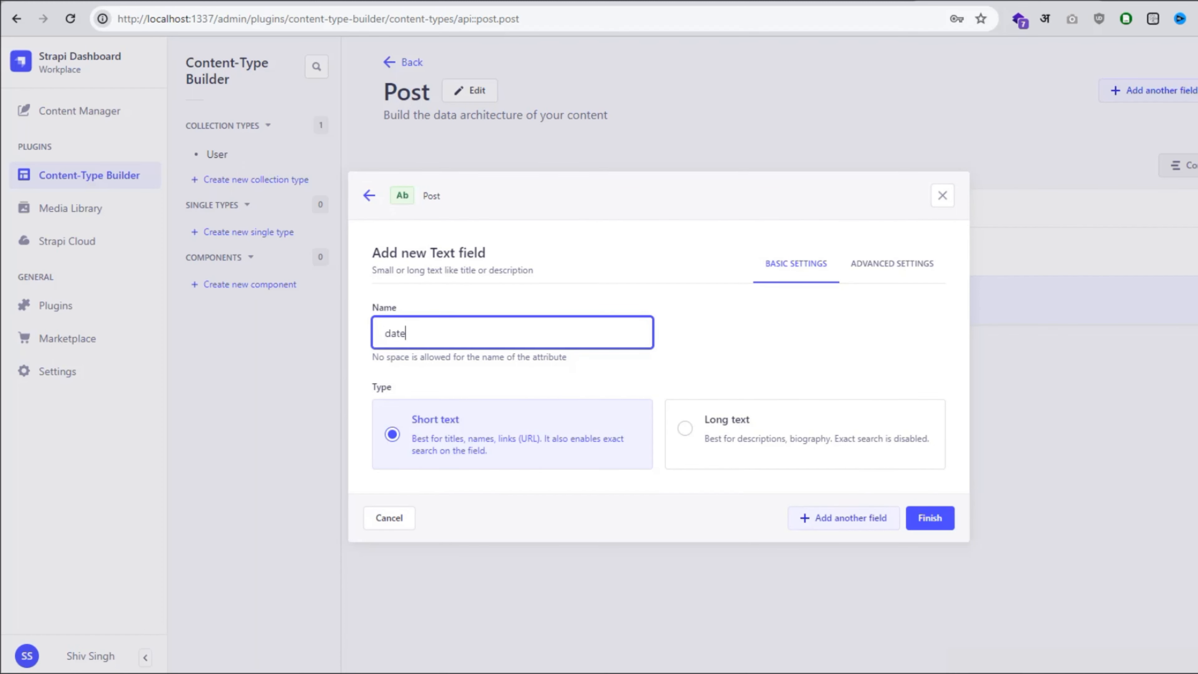
click(843, 518)
Add a Rich text (Blocks) field named "desc" and finish adding fields to the Post collection type.
click(510, 359)
click(512, 386)
text(desc)
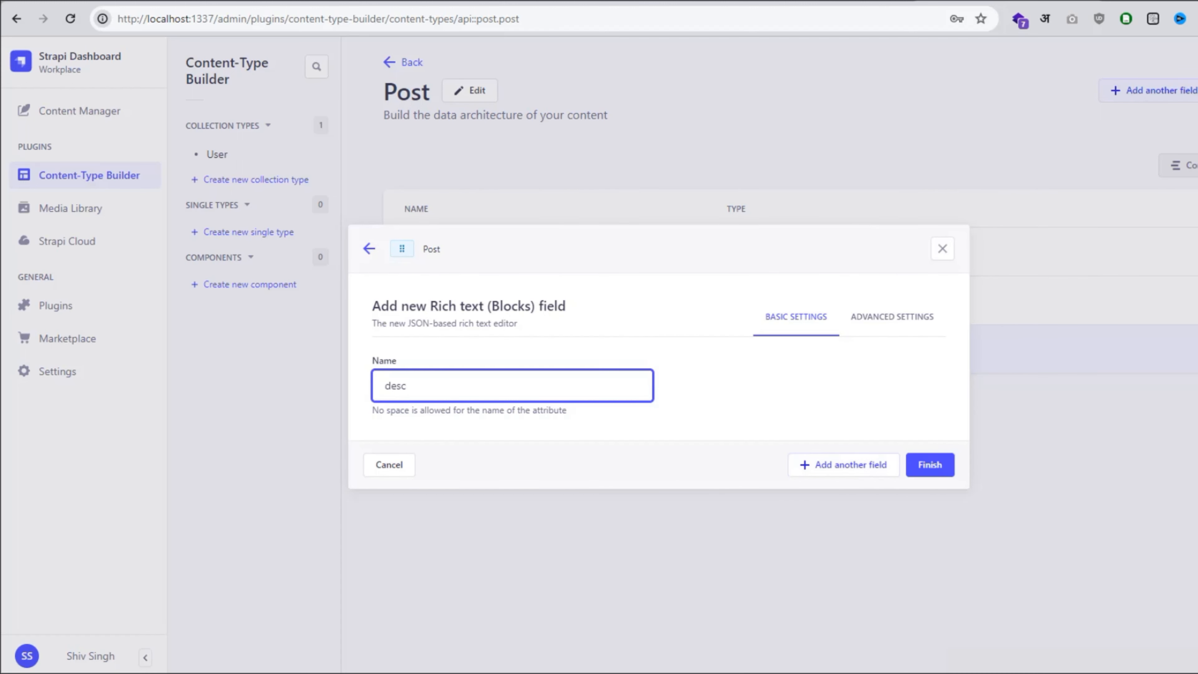
key(Return)
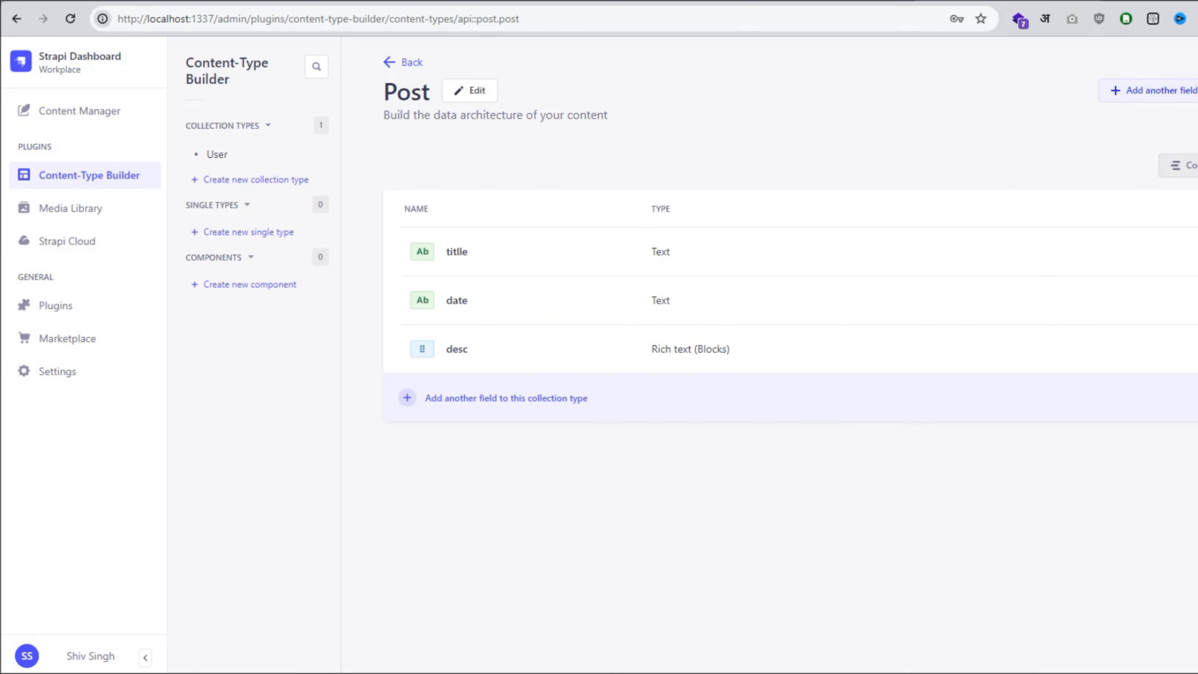
Correct the name of the first Post field to "title" and save the collection type.
click(457, 252)
click(405, 333)
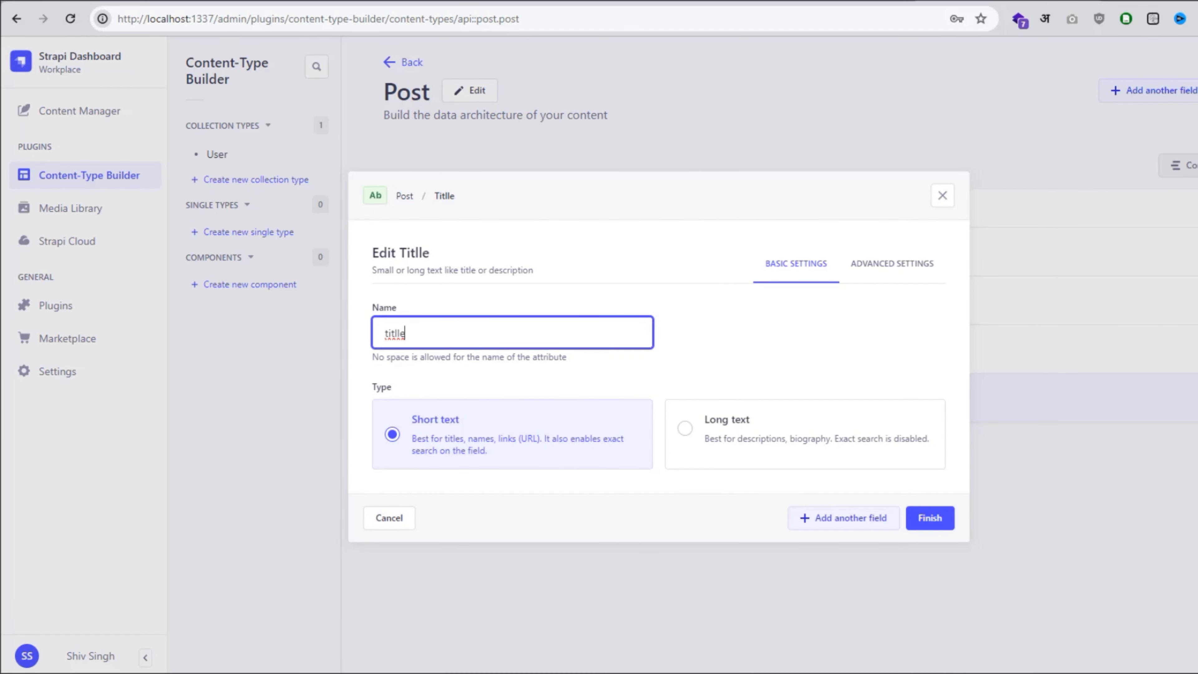
right_click(400, 333)
click(427, 345)
click(929, 517)
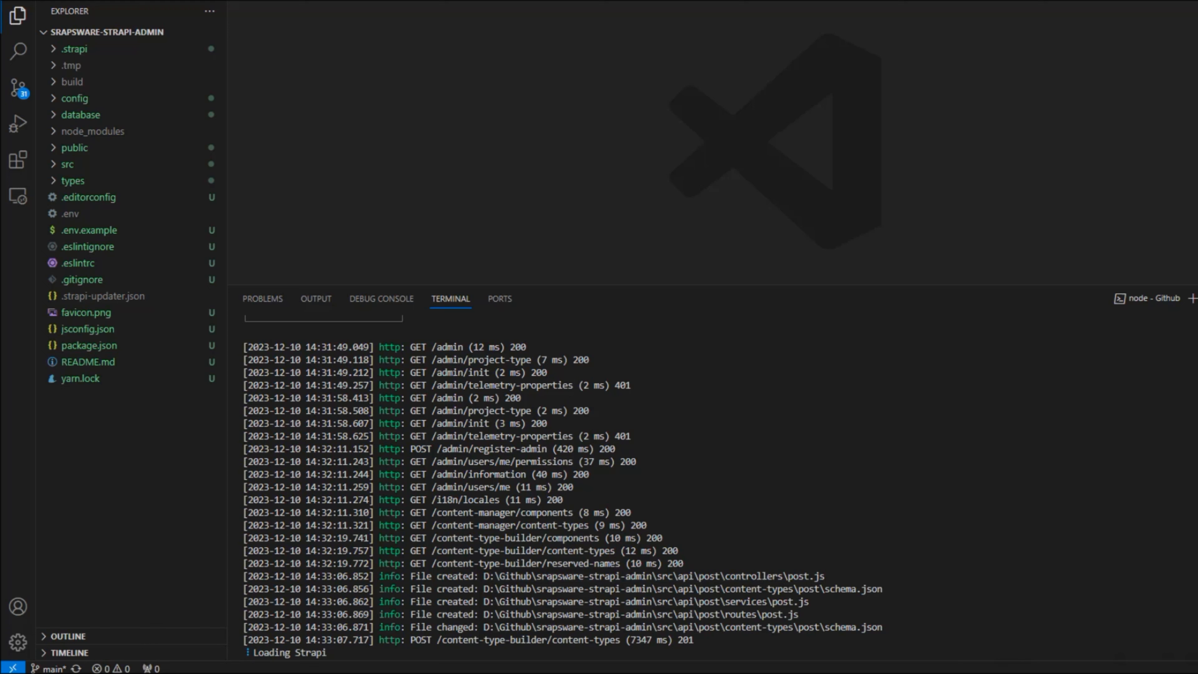
Switch back to the browser and look through the post and User collections in the Content Manager.
mouse_move(776, 673)
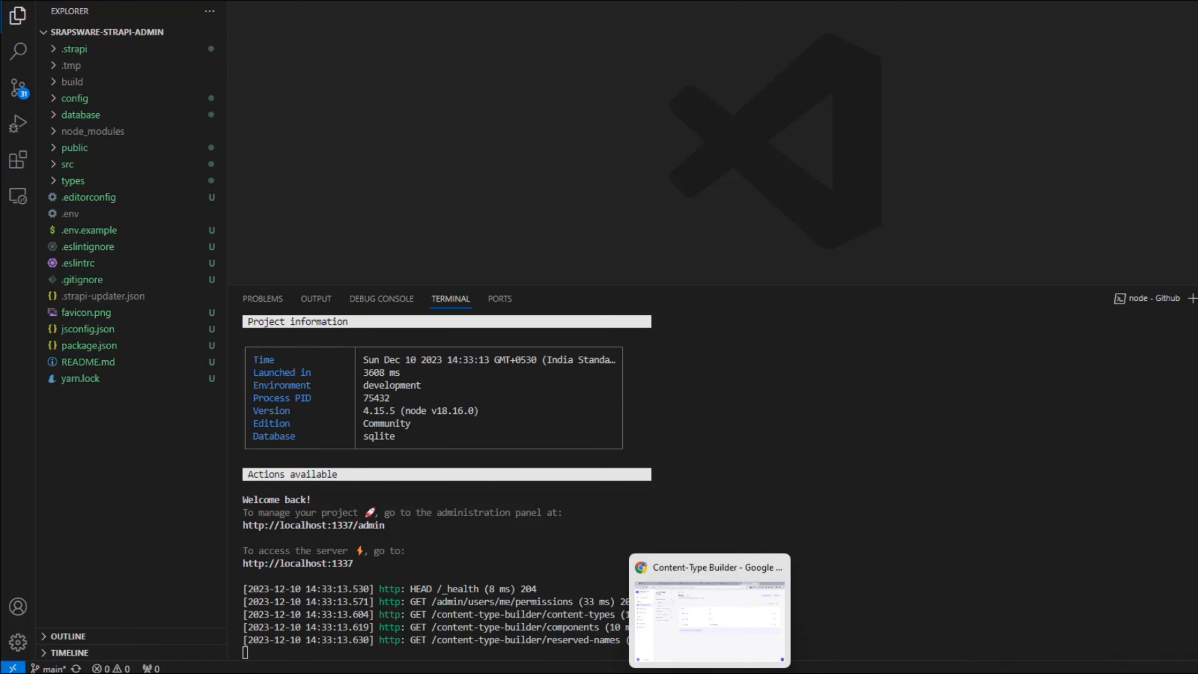
click(709, 673)
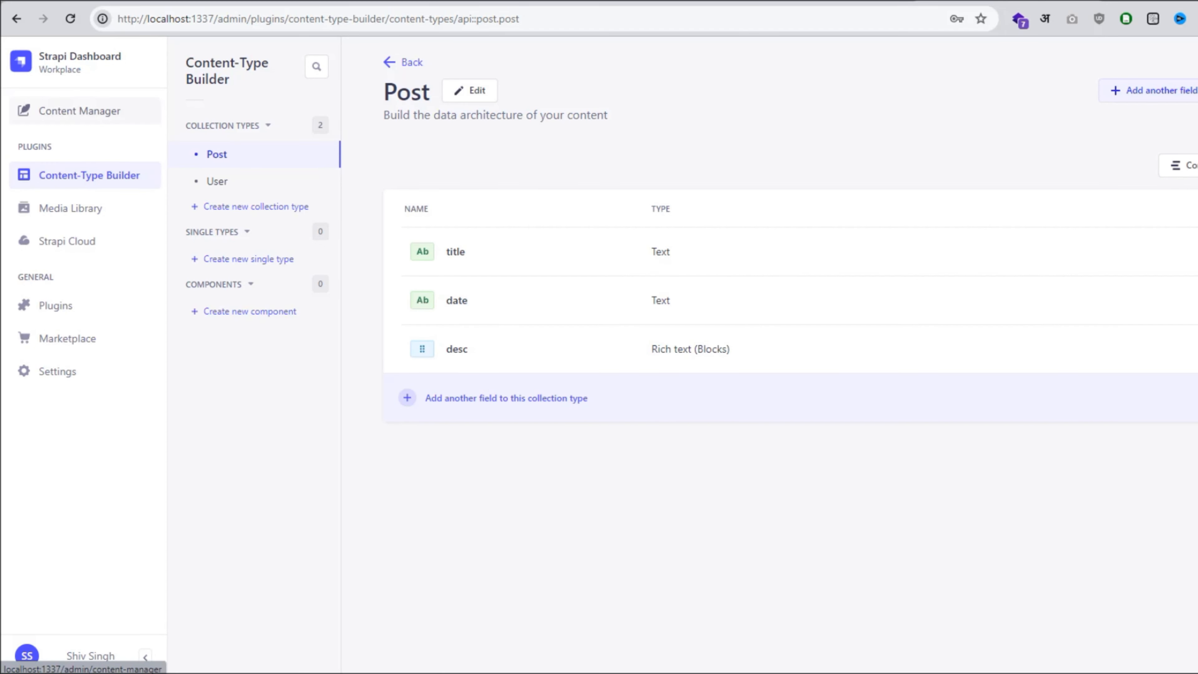
click(80, 110)
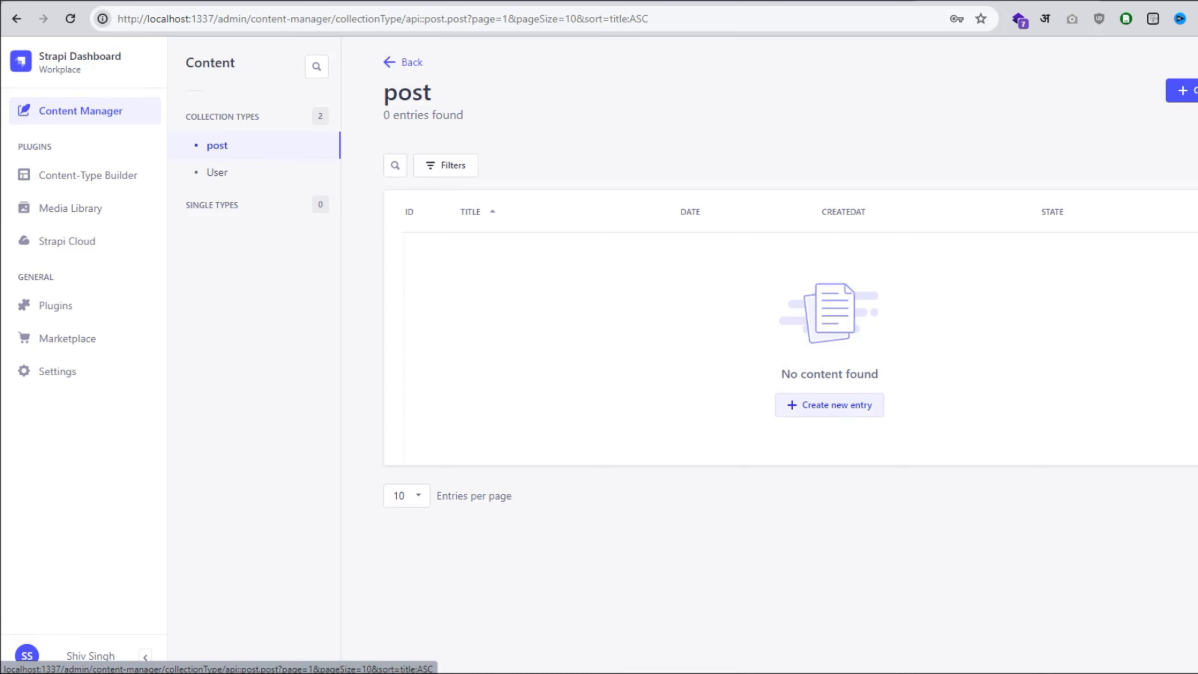
click(217, 172)
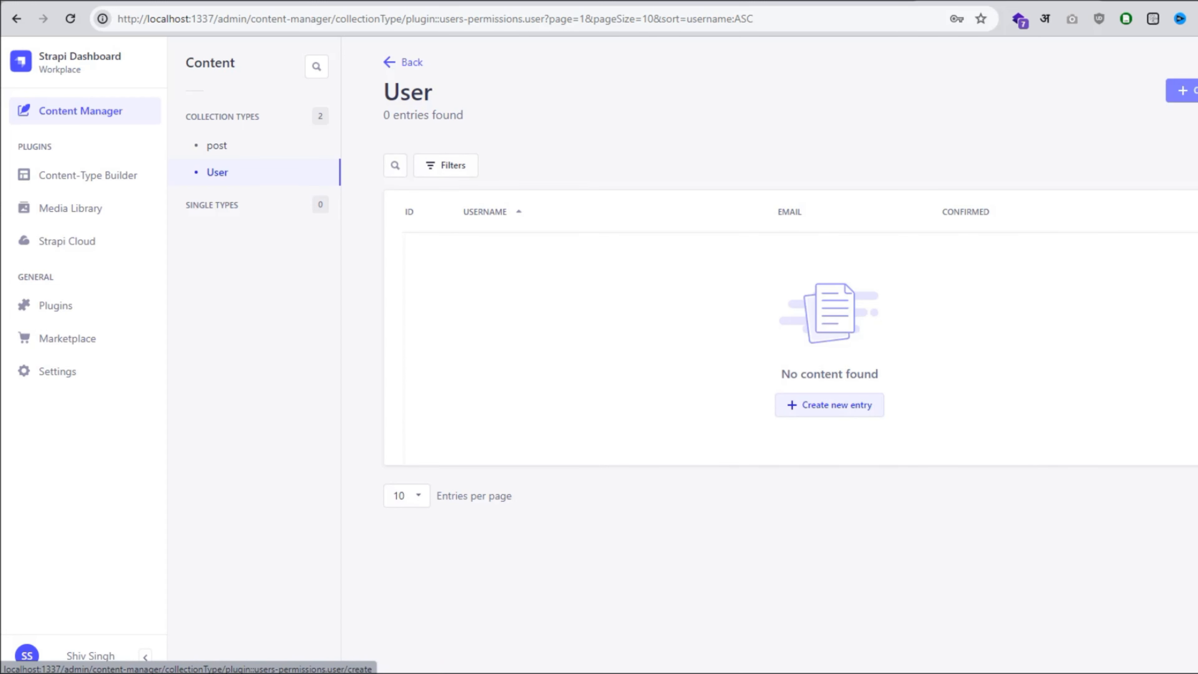
click(1184, 91)
click(217, 145)
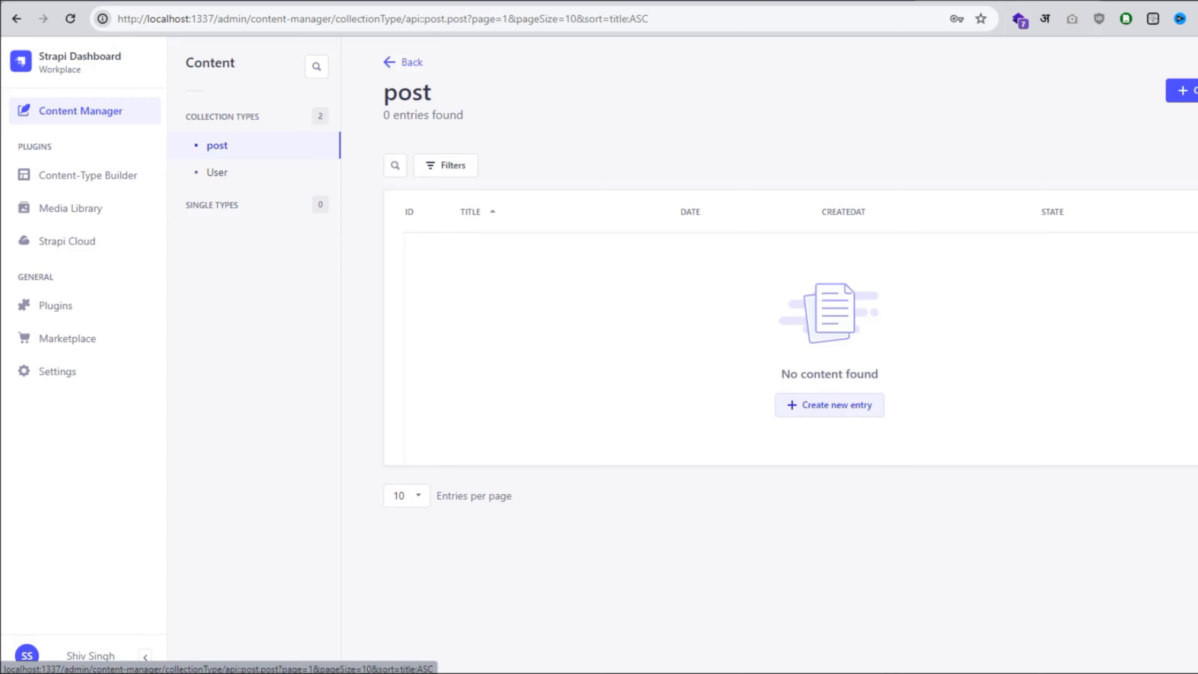
Open a new post entry, examine its title, date and desc fields, and leave the form without filling it in.
click(1181, 90)
click(554, 203)
click(869, 203)
click(554, 203)
click(711, 359)
scroll(712, 359, down, 1)
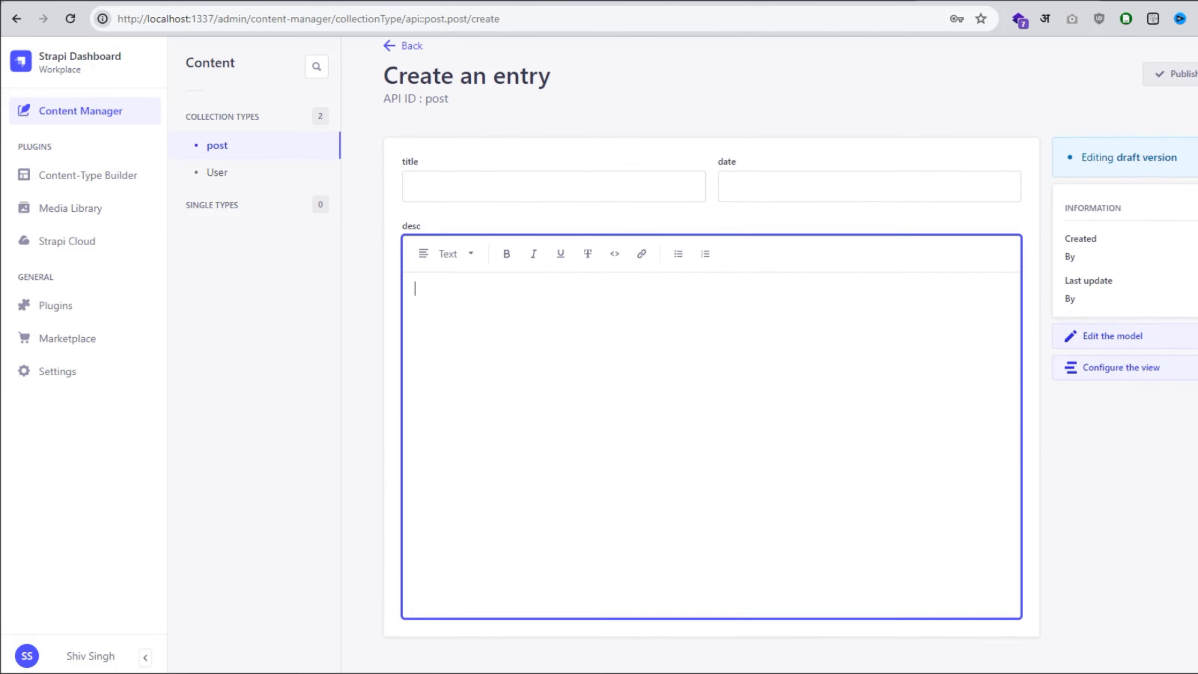
scroll(711, 359, up, 1)
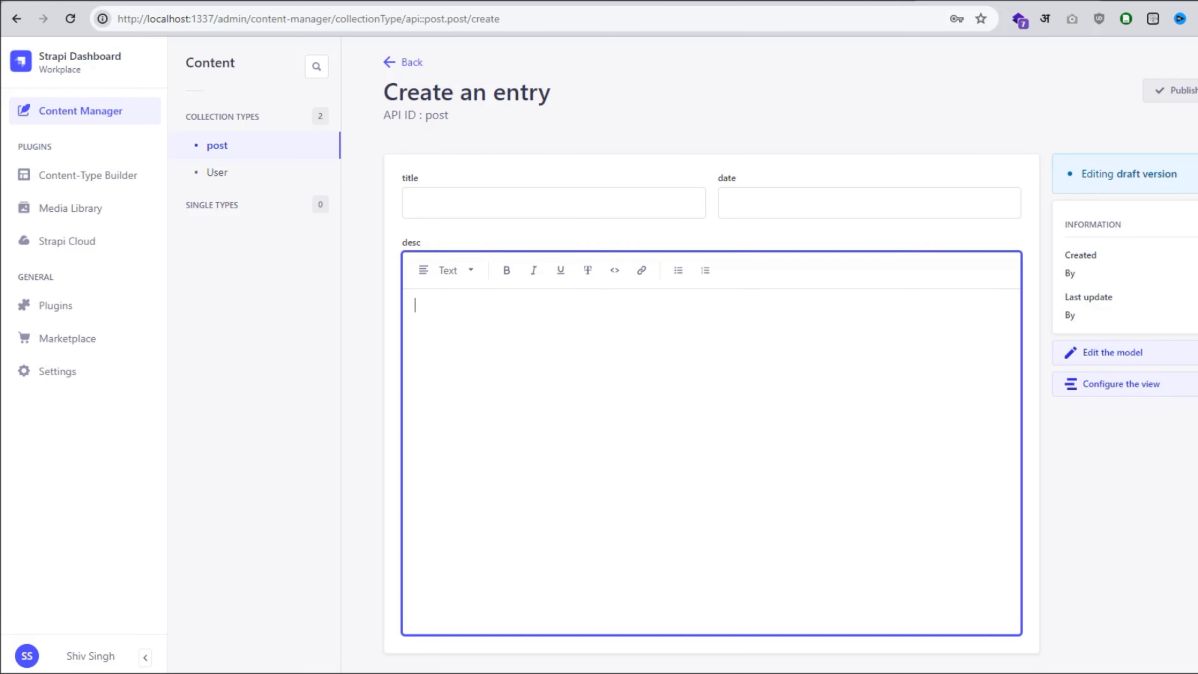
click(80, 111)
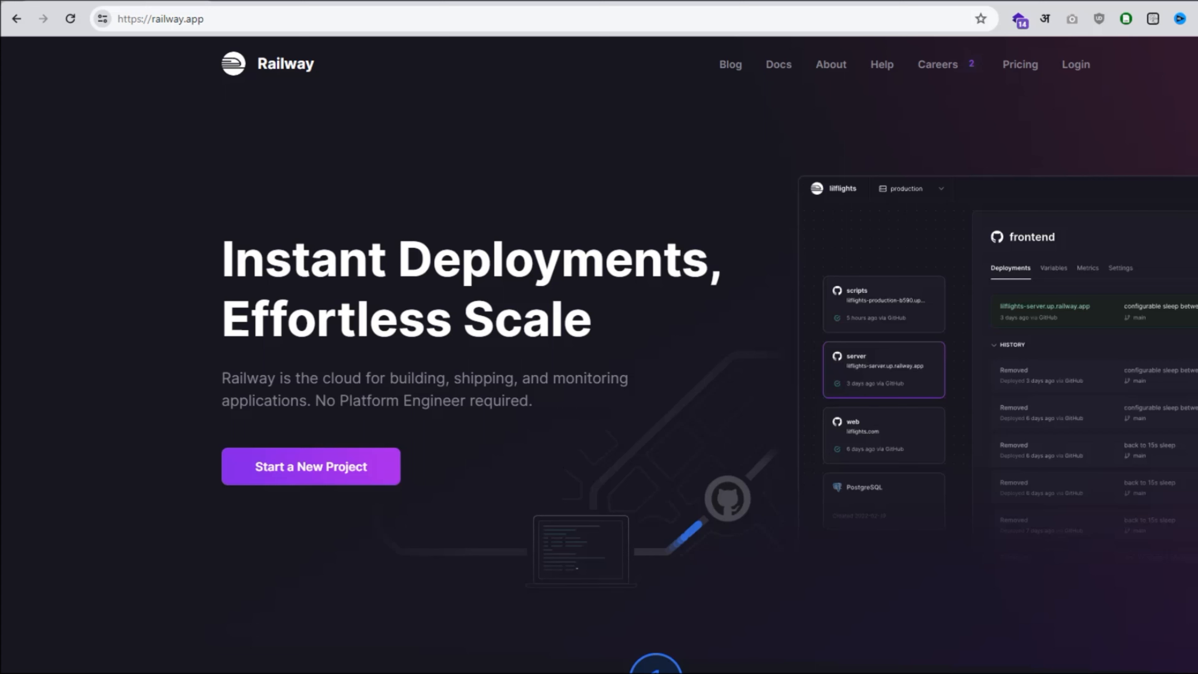
On the Railway website, examine the Hobby, Pro and Enterprise plans on the pricing page.
click(1020, 64)
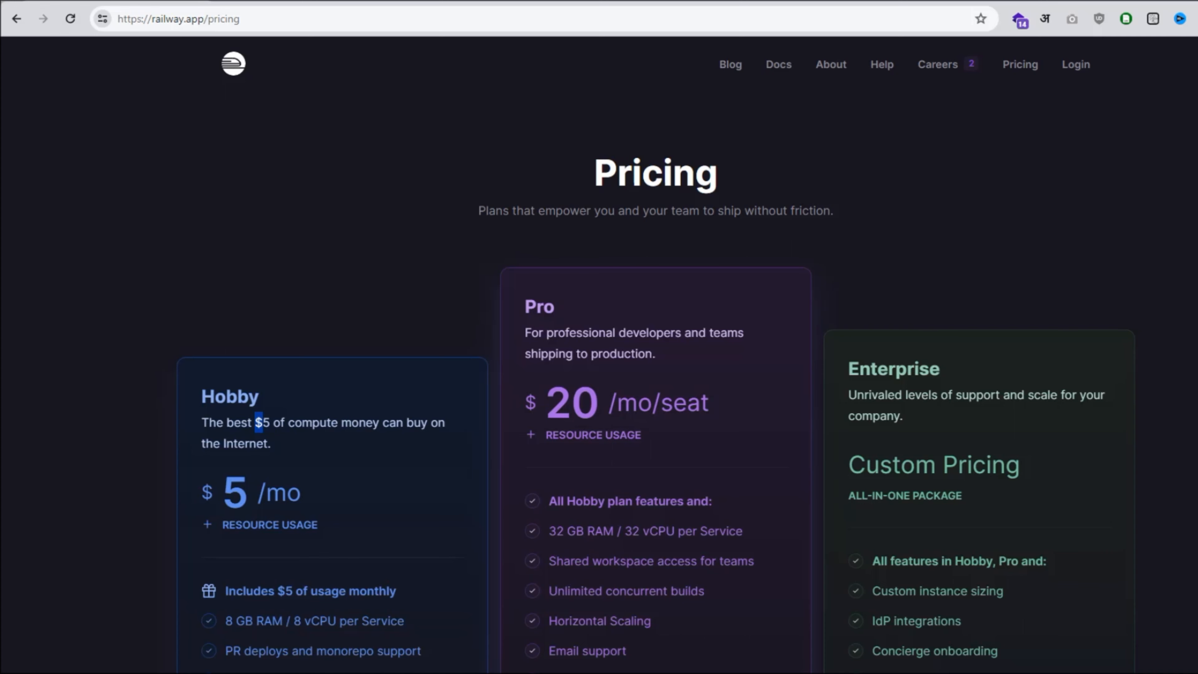
triple_click(259, 423)
scroll(655, 357, down, 5)
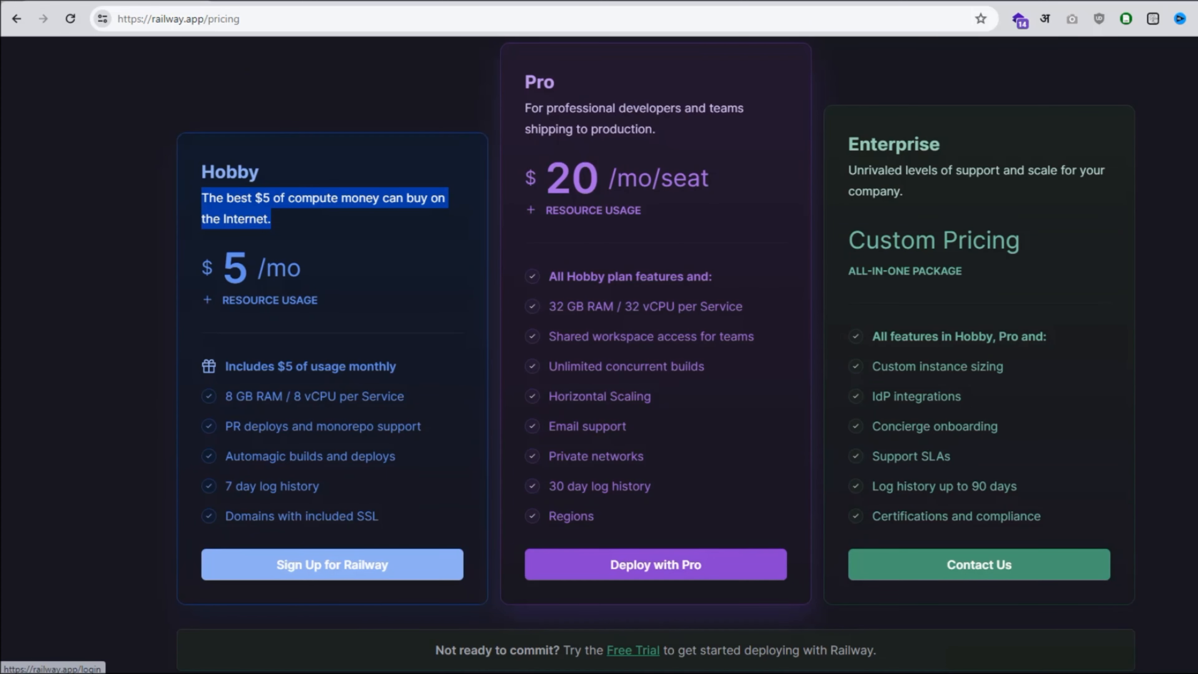
scroll(656, 357, up, 5)
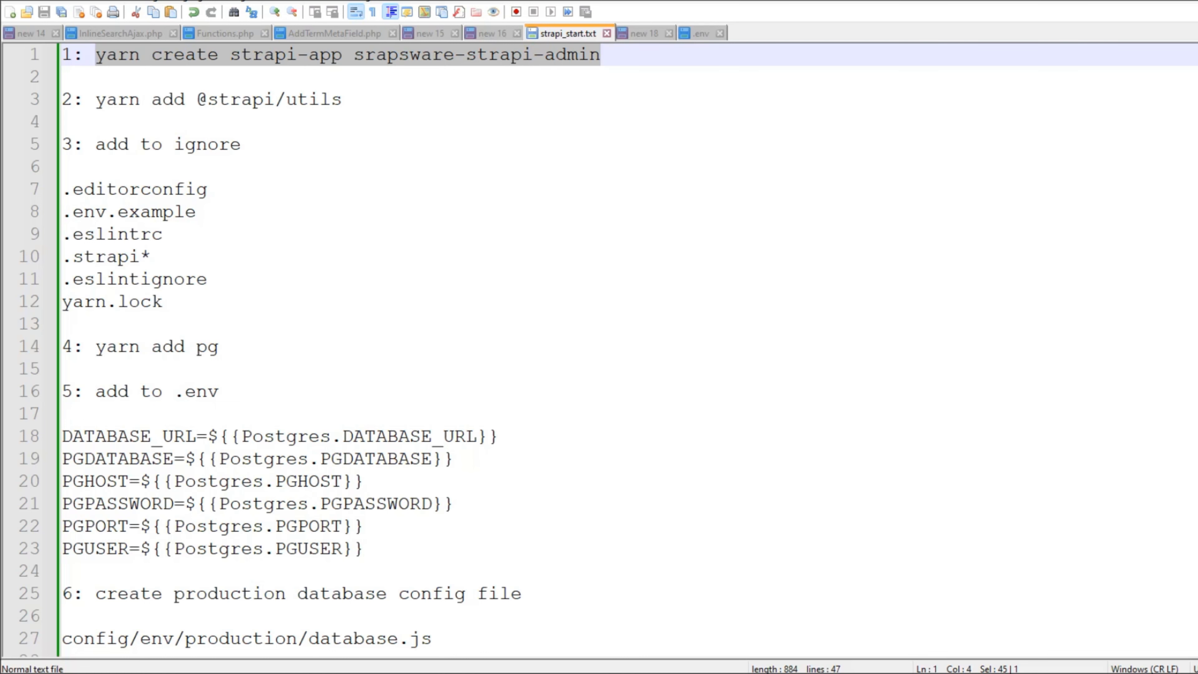
drag(96, 99, 342, 99)
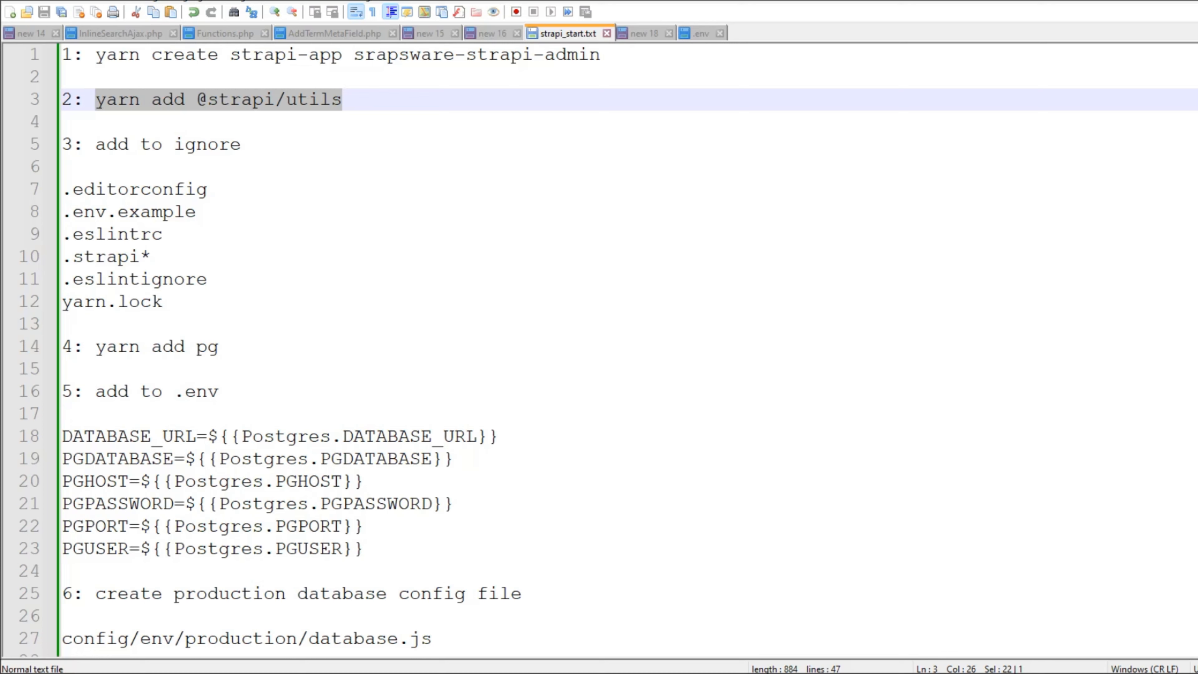
click(908, 673)
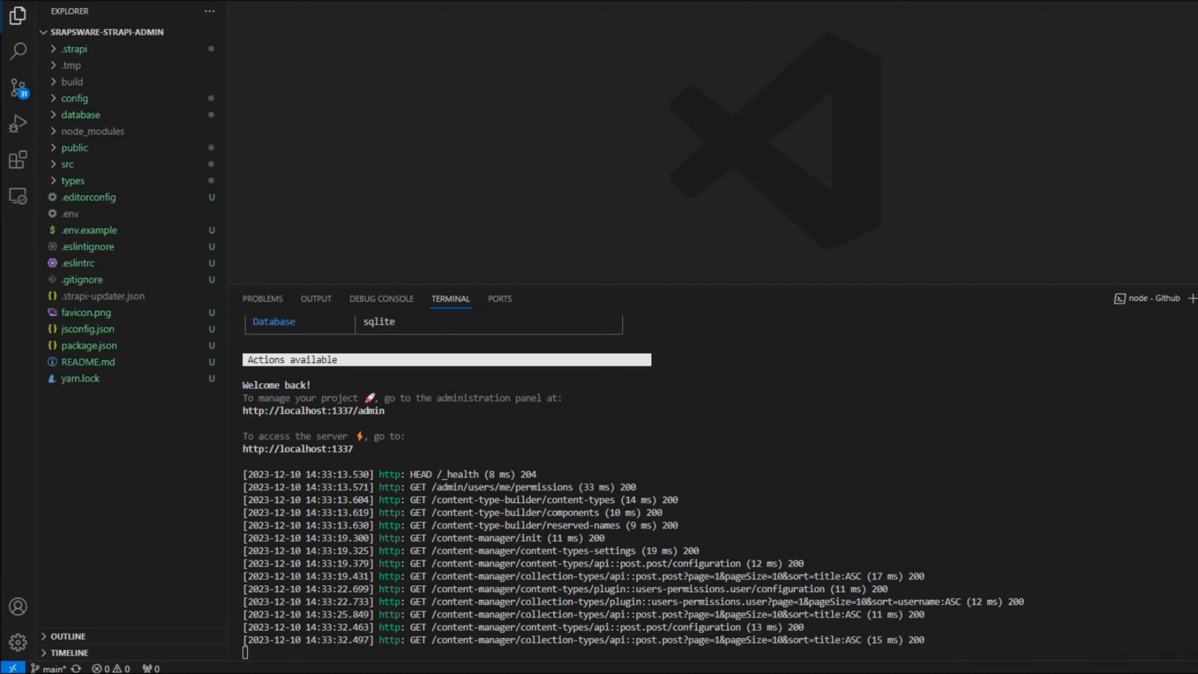
click(245, 652)
key(ctrl+c)
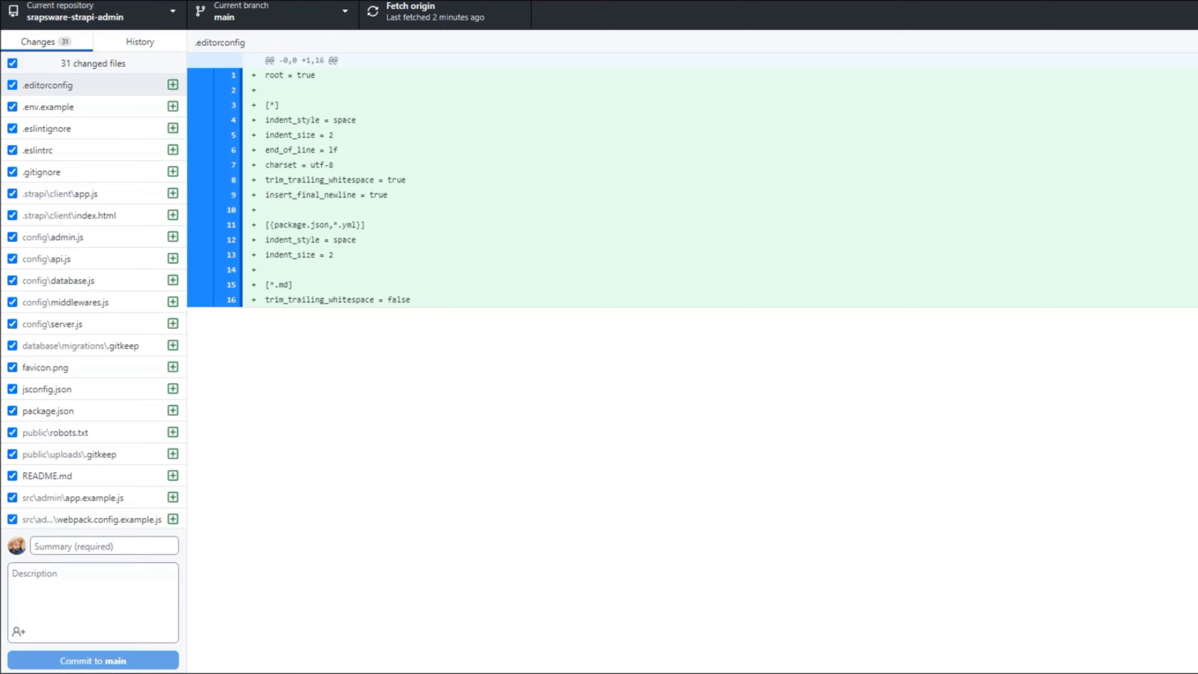
click(143, 1)
click(189, 170)
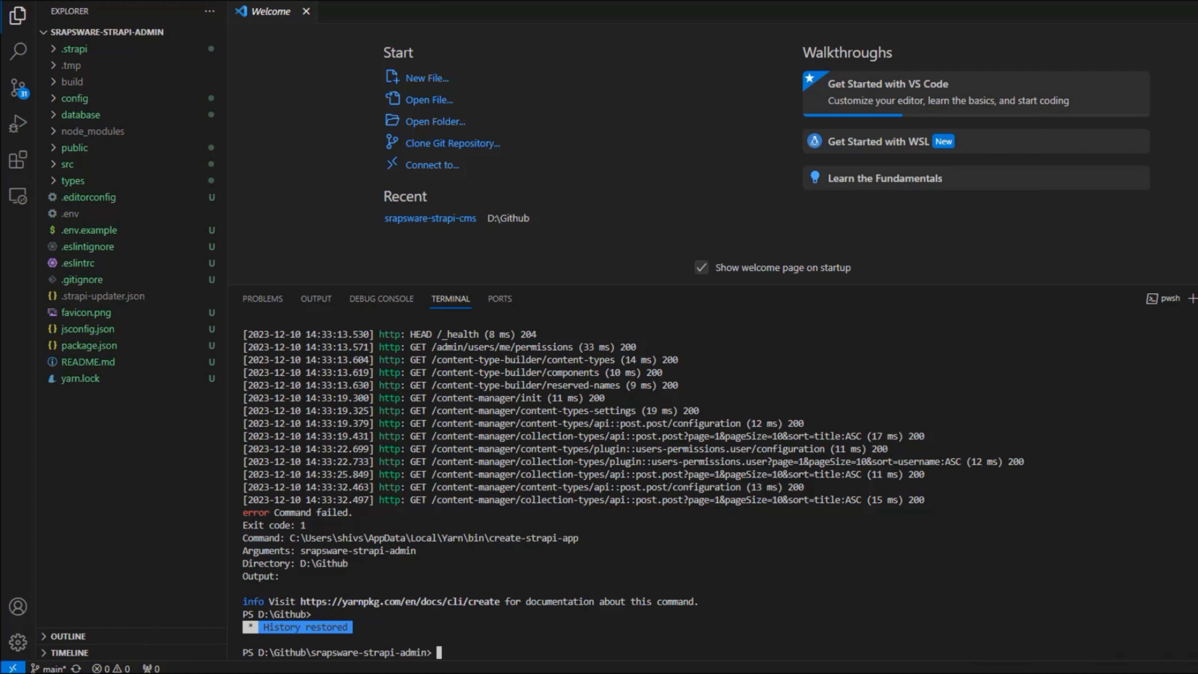
key(ctrl+v)
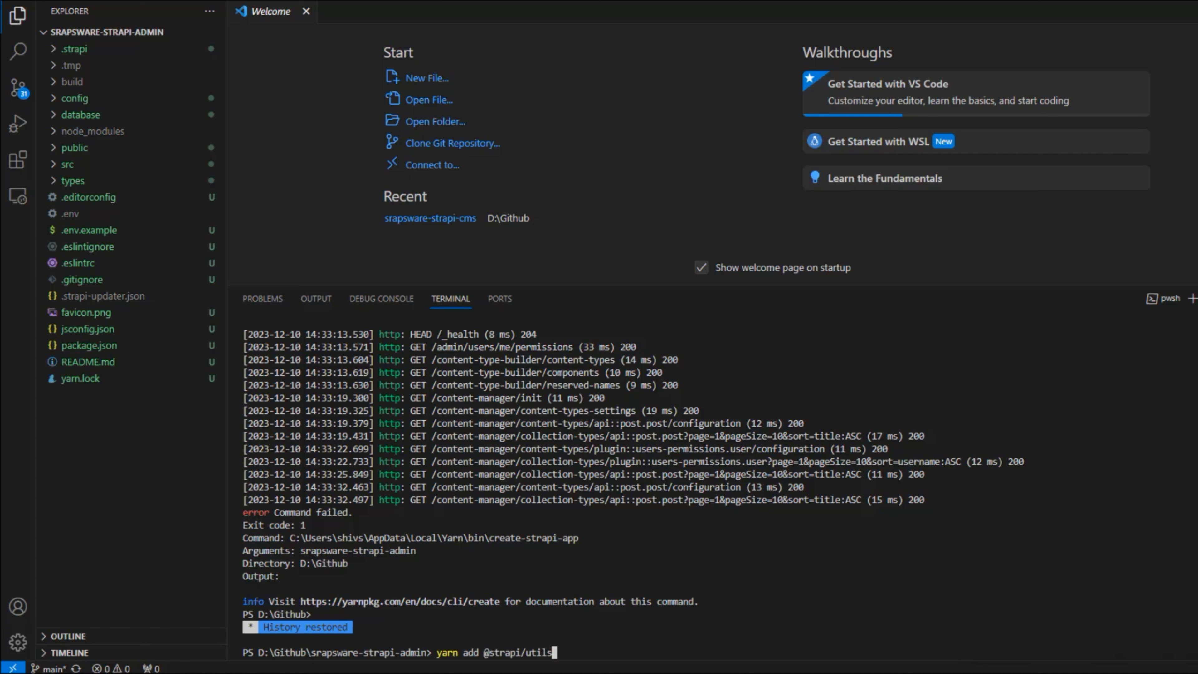
key(Return)
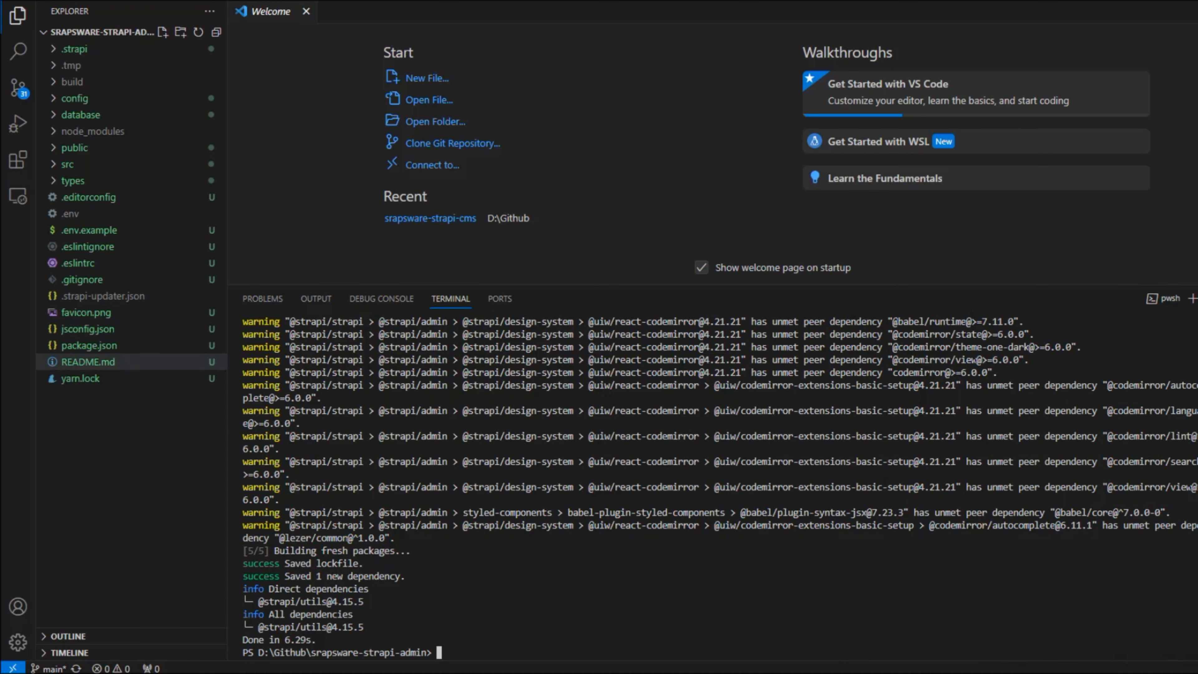
click(89, 345)
scroll(401, 161, down, 3)
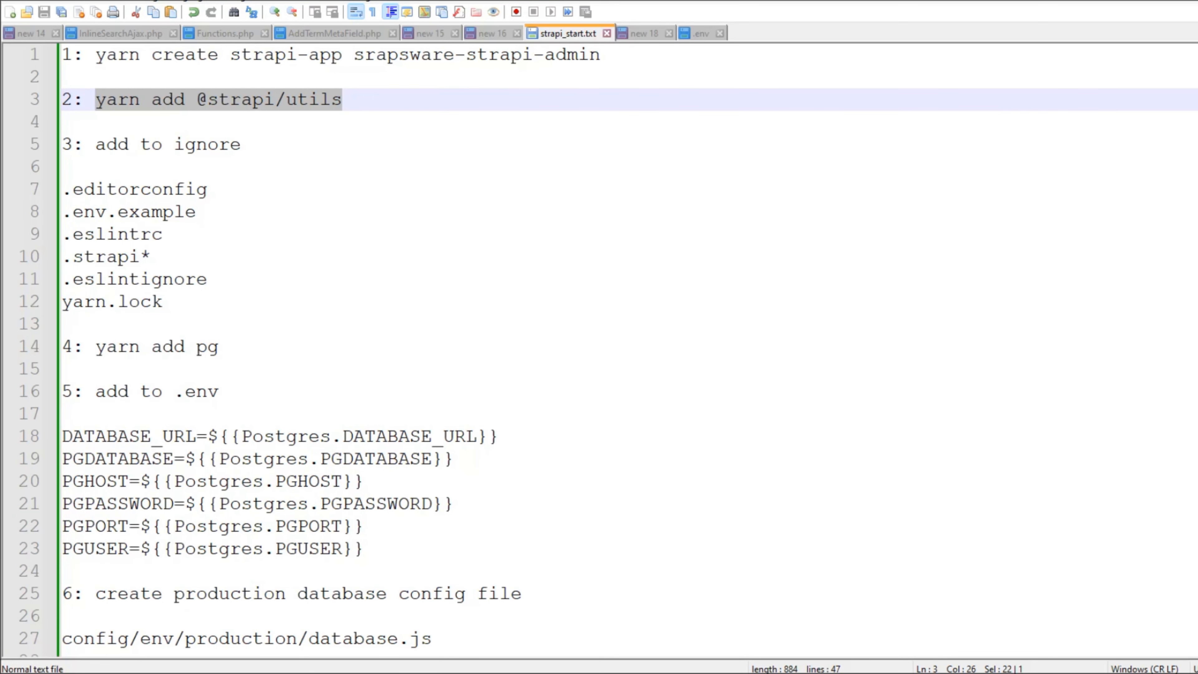
Review the ignore list in the strapi_start.txt notes and copy its entries from .editorconfig through yarn.lock.
click(162, 302)
click(84, 190)
click(96, 212)
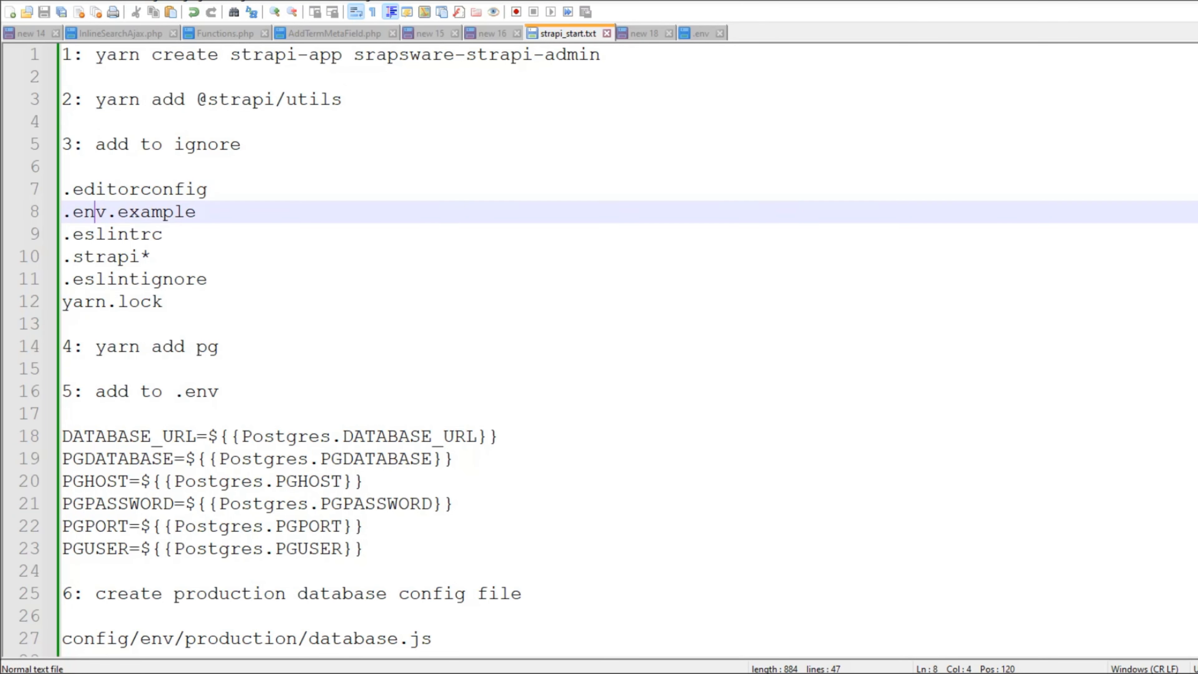
double_click(118, 234)
click(95, 257)
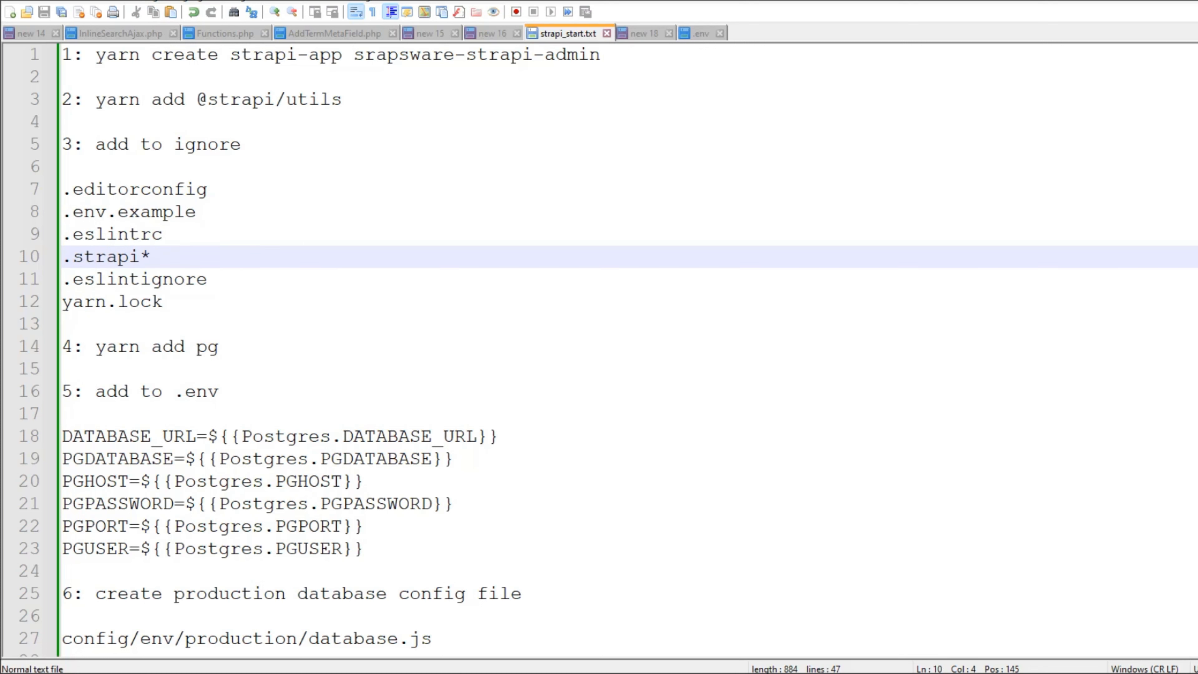
double_click(142, 279)
click(162, 302)
drag(162, 302, 62, 189)
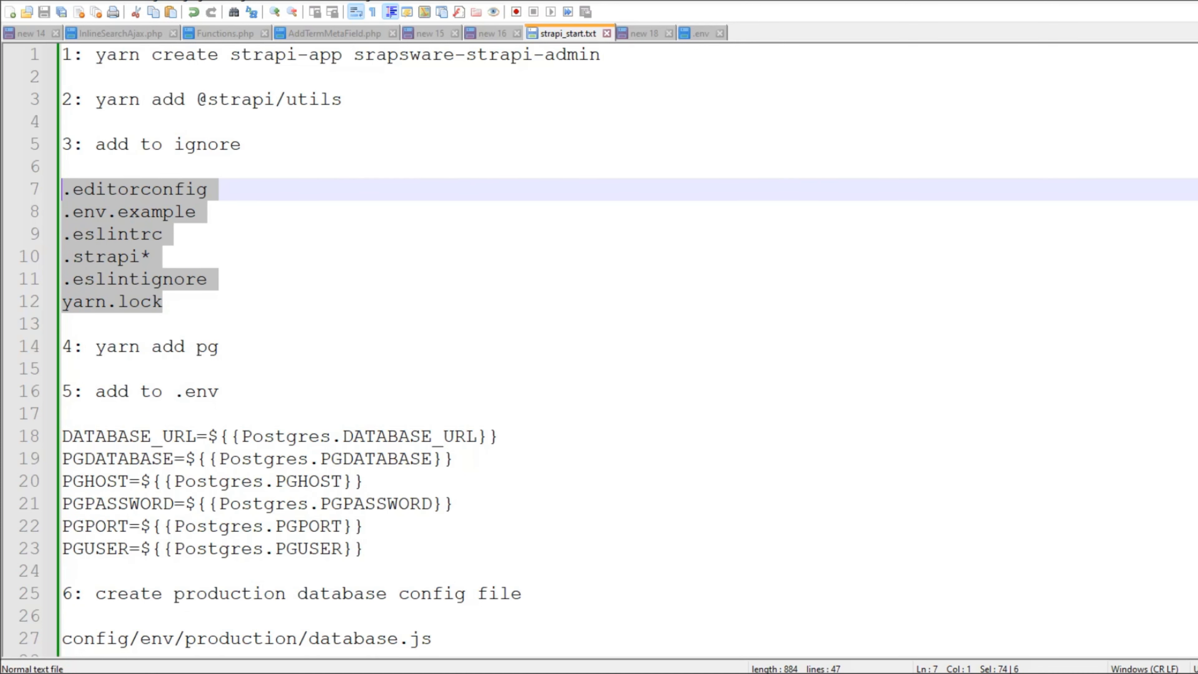
Look over the changed files in GitHub Desktop and the contents of the project's .env file in VS Code.
key(alt+Tab)
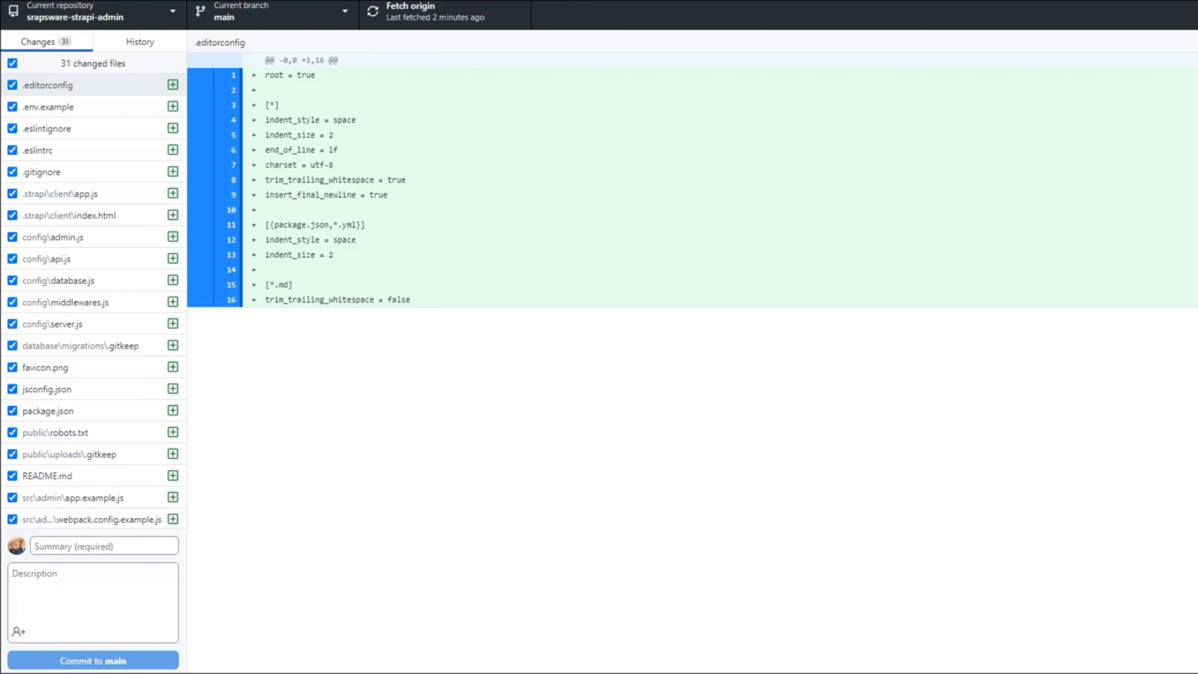
key(alt+Tab)
click(71, 213)
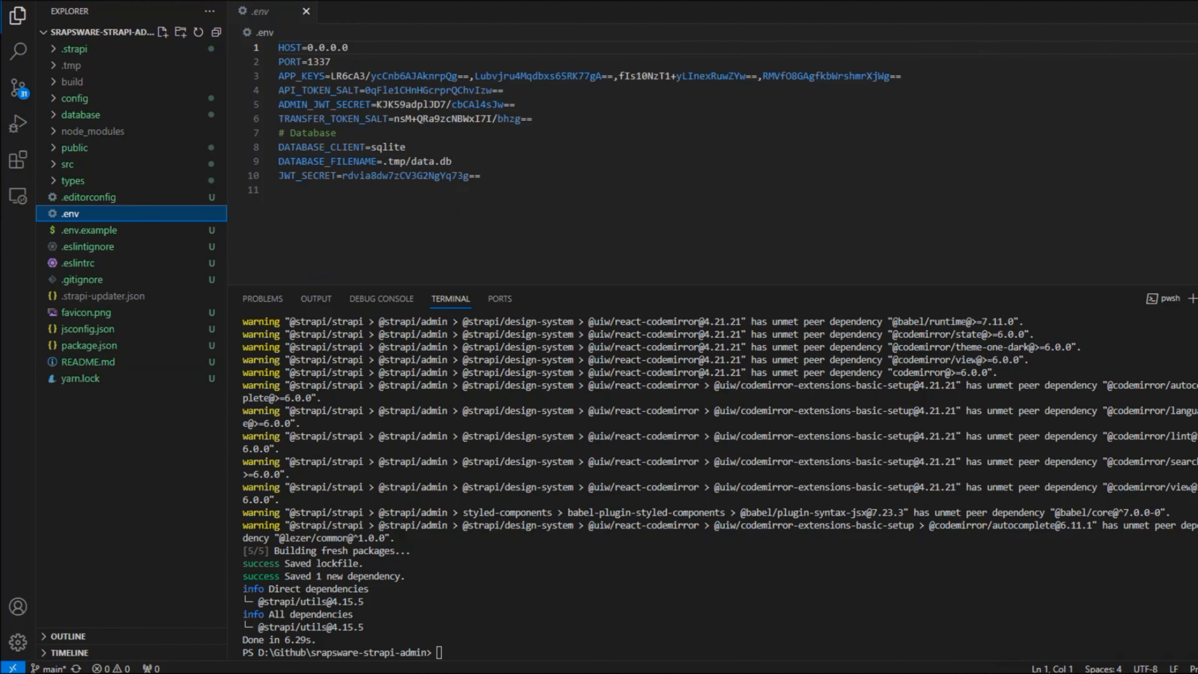
click(481, 176)
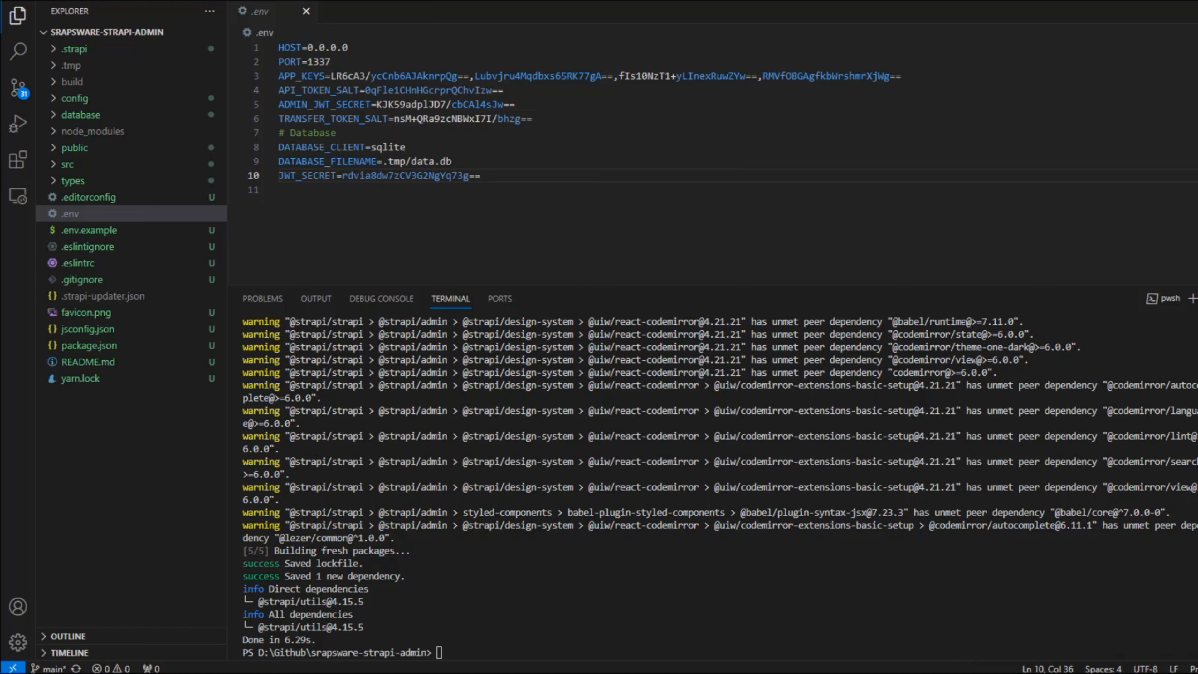
Add .editorconfig, .env.example, .eslintrc, .strapi*, .eslintignore and yarn.lock at the start of .gitignore, followed by a blank line, and save the file.
click(82, 280)
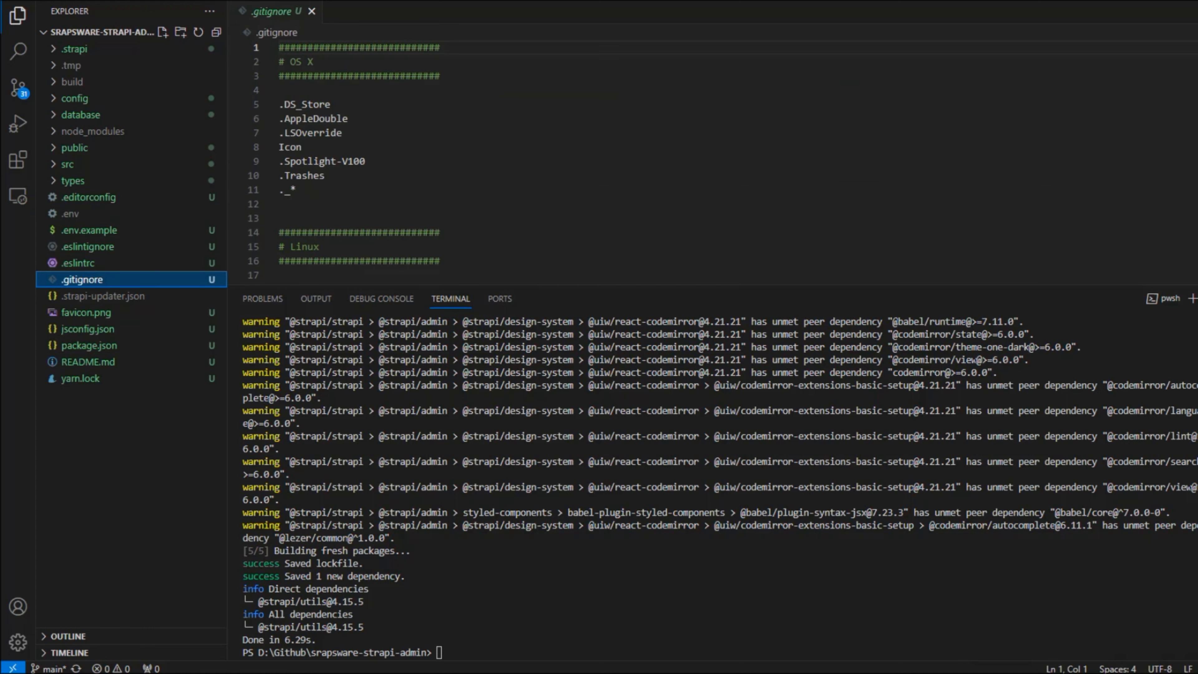
click(279, 47)
key(Return)
key(Up)
key(ctrl+v)
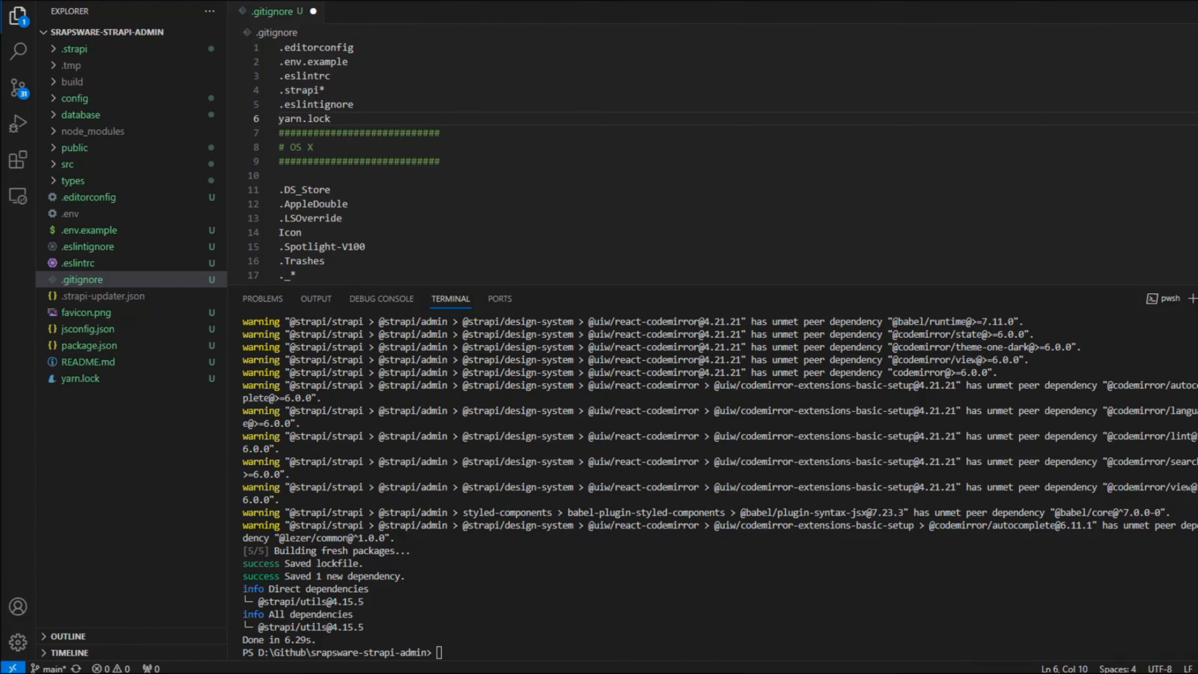
key(Return)
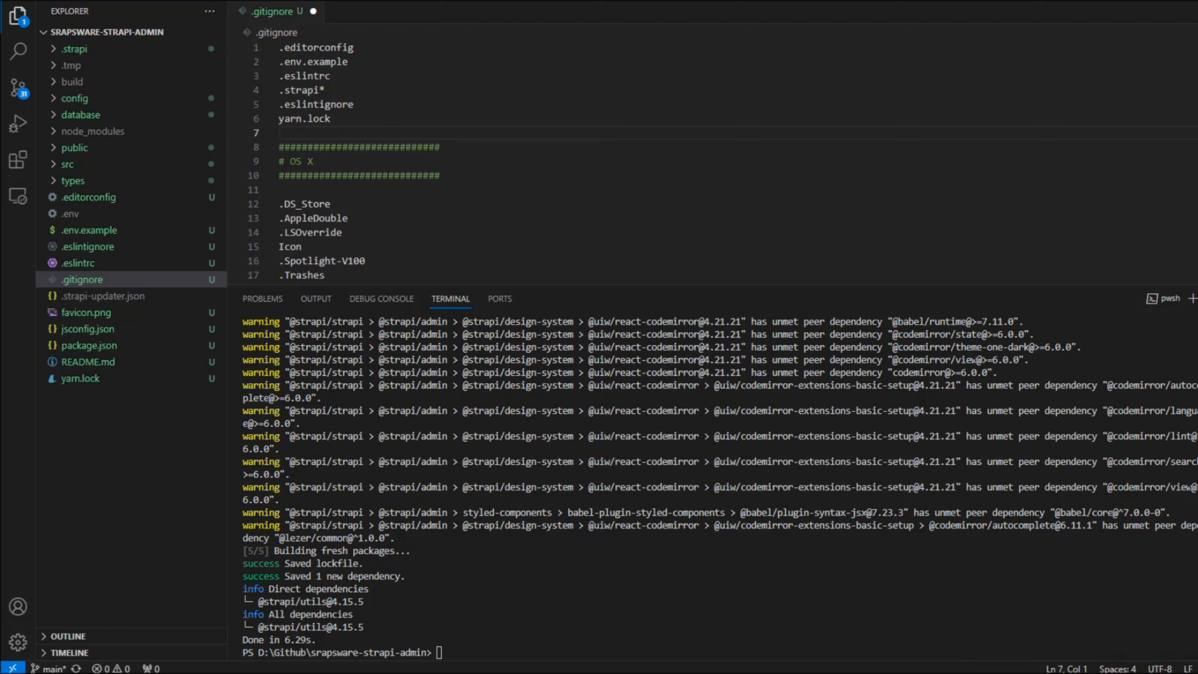
key(Left)
key(ctrl+shift+Left)
key(Right)
key(Up)
key(Up)
key(shift+Home)
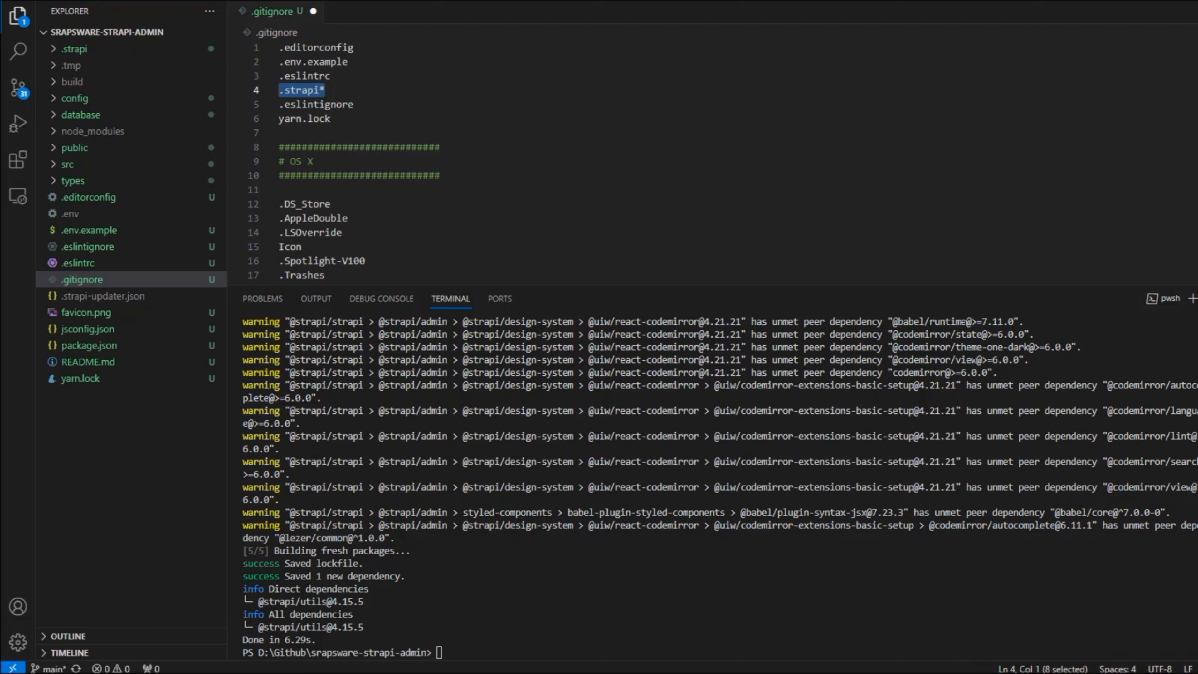
key(End)
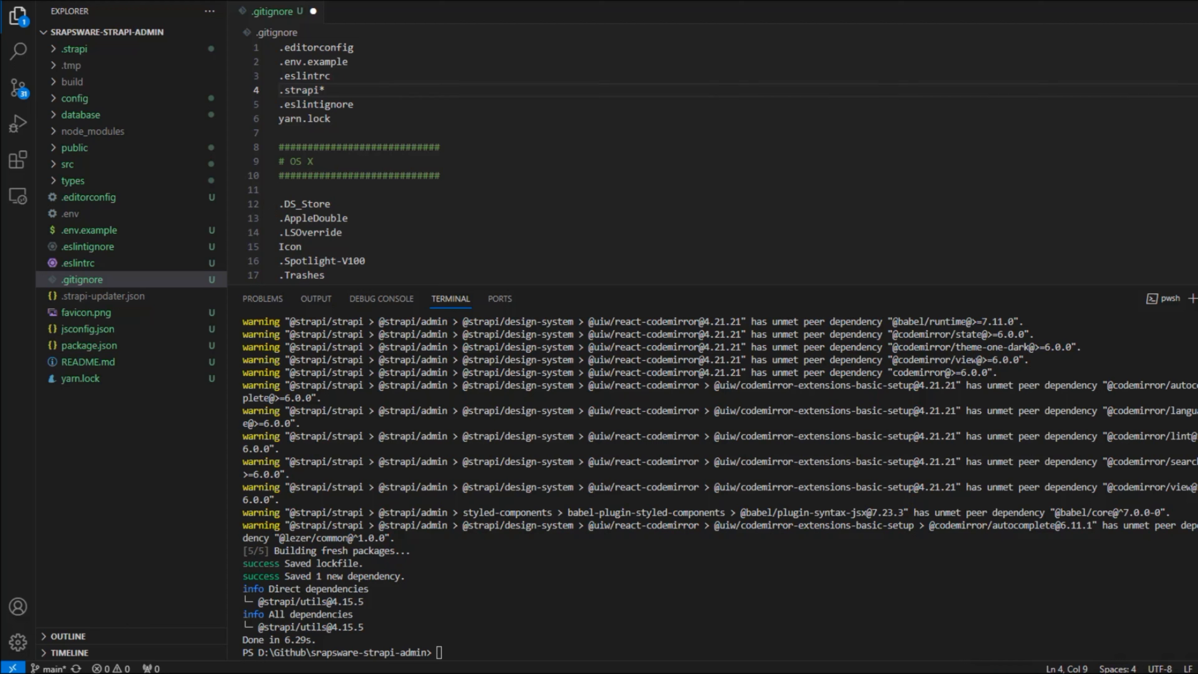
key(ctrl+s)
Check the list of changed files in GitHub Desktop against the new ignore entries.
key(alt+Tab)
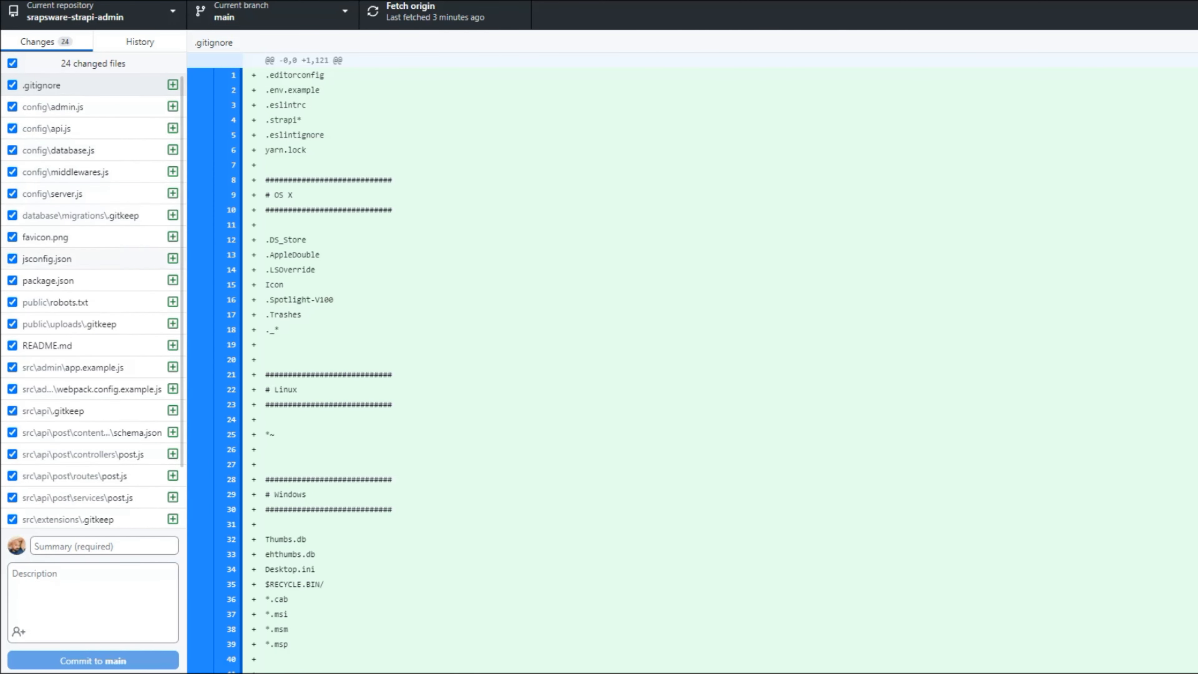
scroll(93, 300, down, 3)
scroll(94, 300, up, 3)
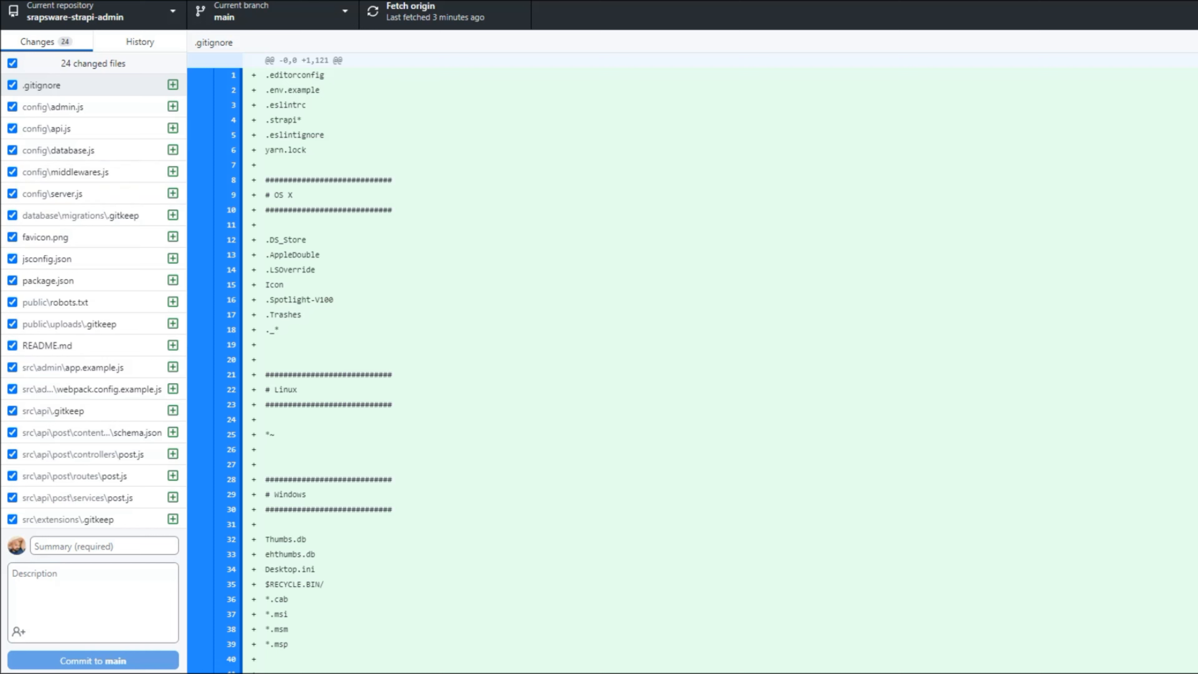
Take the step 4 command from the notes and run yarn add pg in the VS Code terminal.
key(alt+Tab)
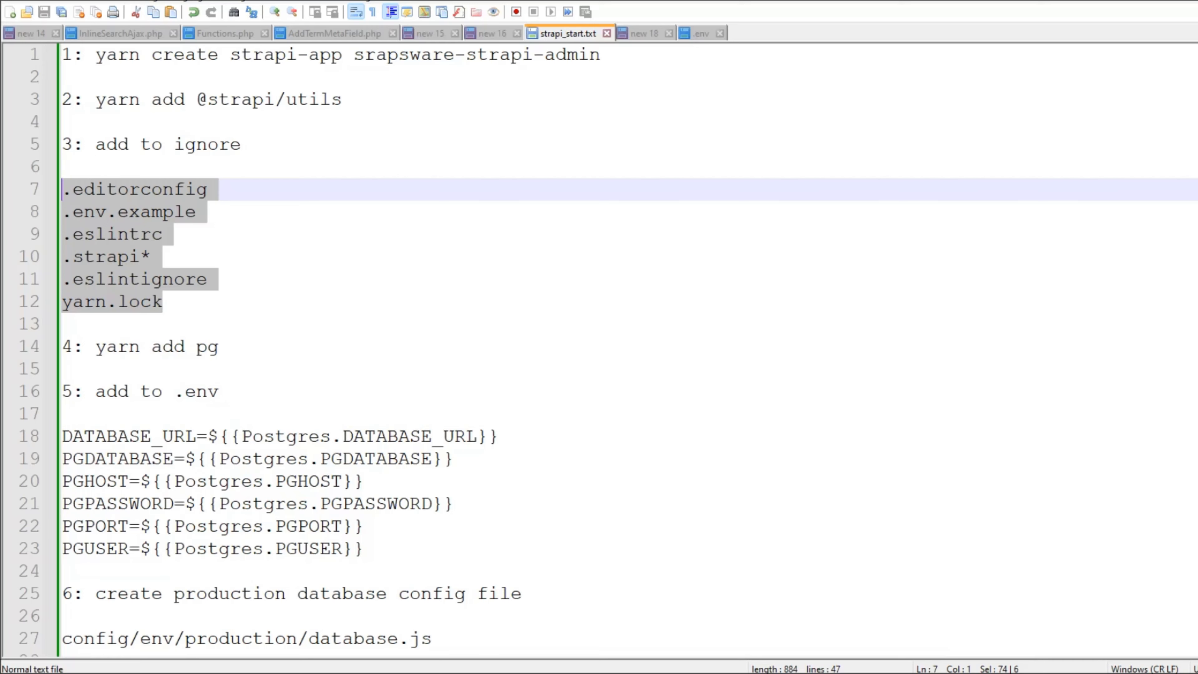
scroll(627, 349, down, 2)
drag(96, 212, 219, 211)
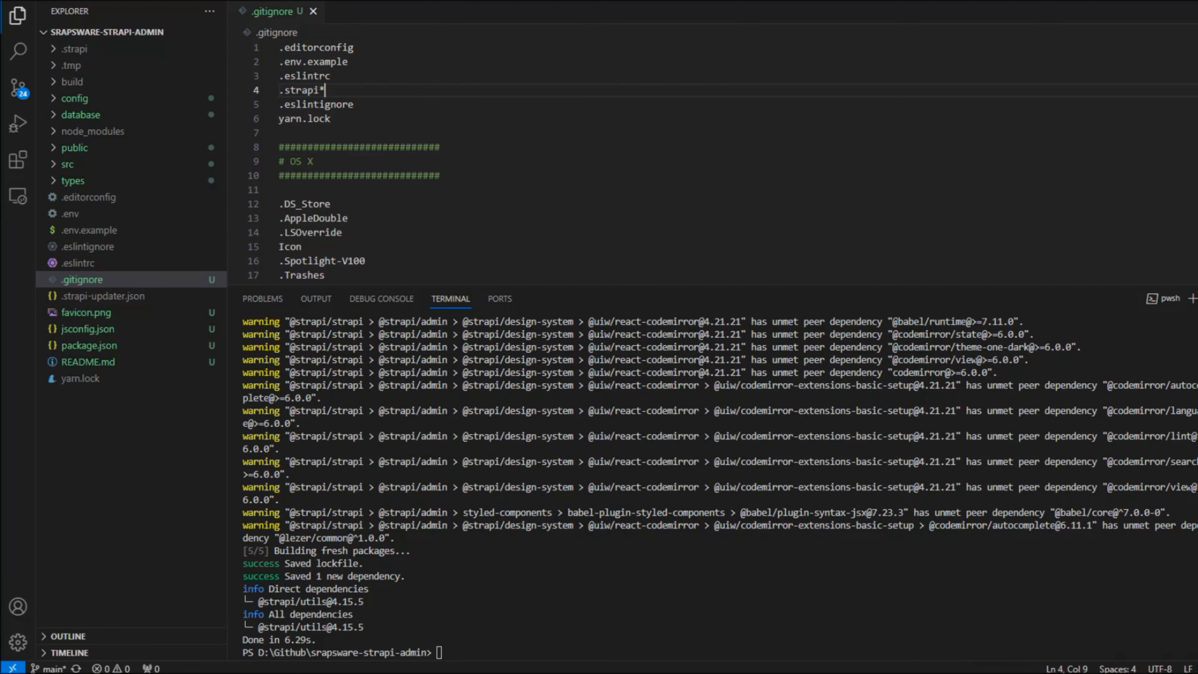
text(yarn add pg)
key(Return)
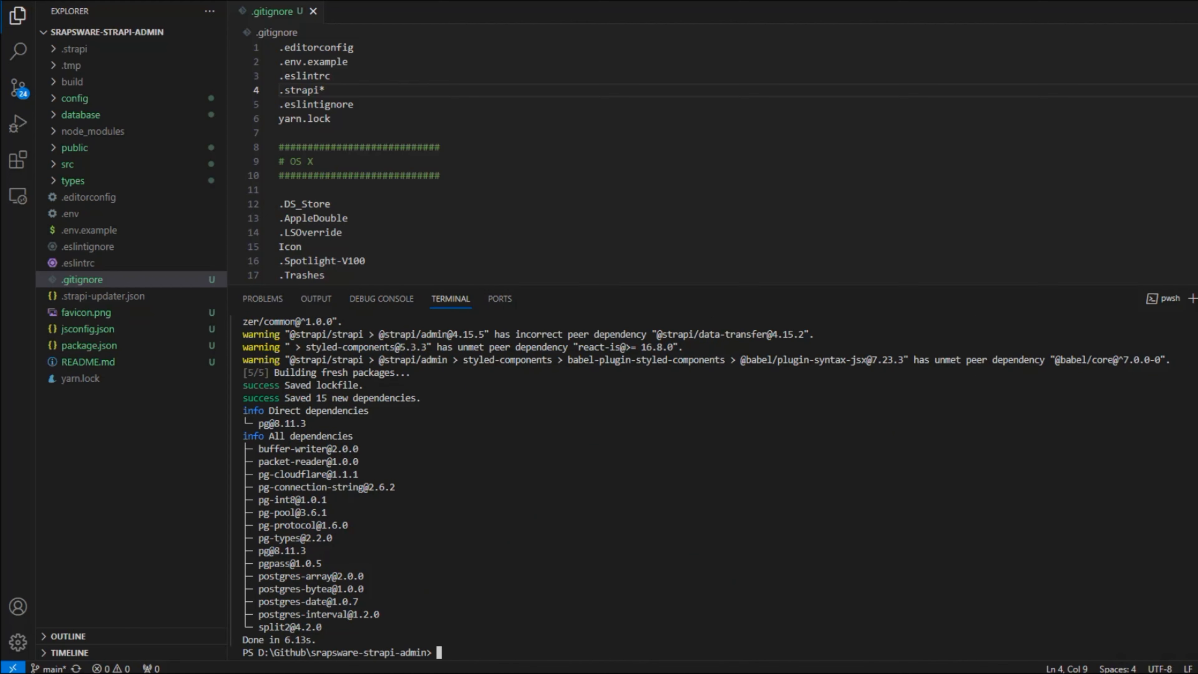
Look through the changed files in GitHub Desktop and inspect the pg dependency entry in package.json.
key(alt+Tab)
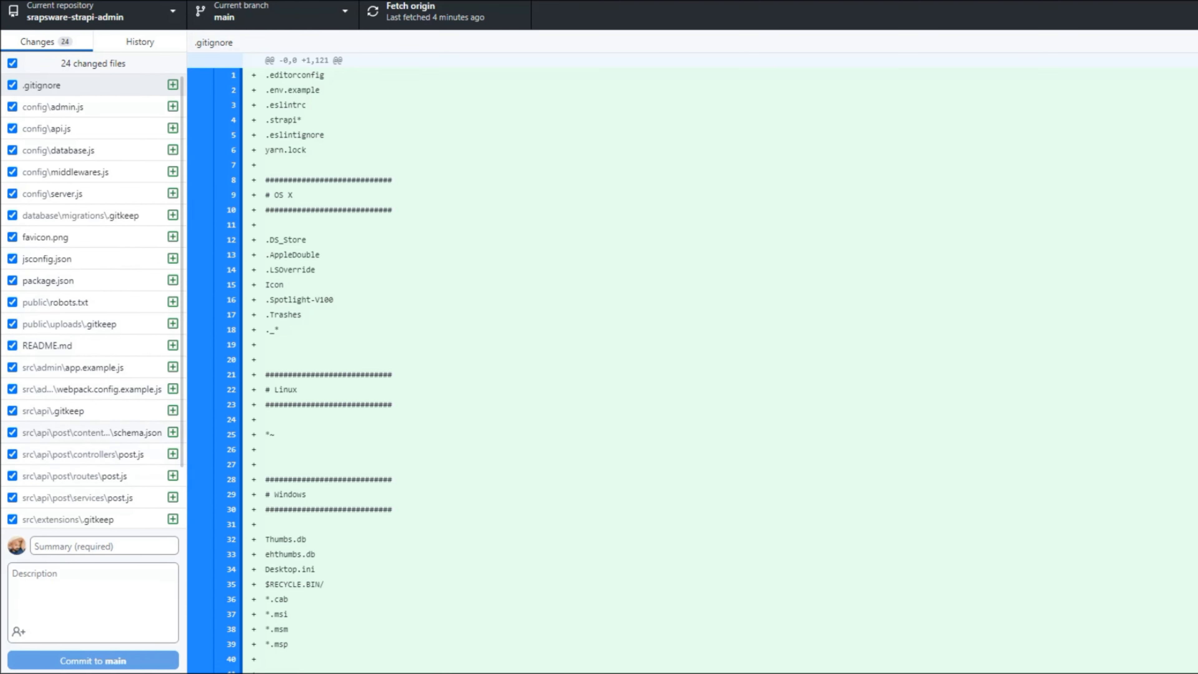
scroll(94, 302, down, 3)
scroll(94, 302, up, 3)
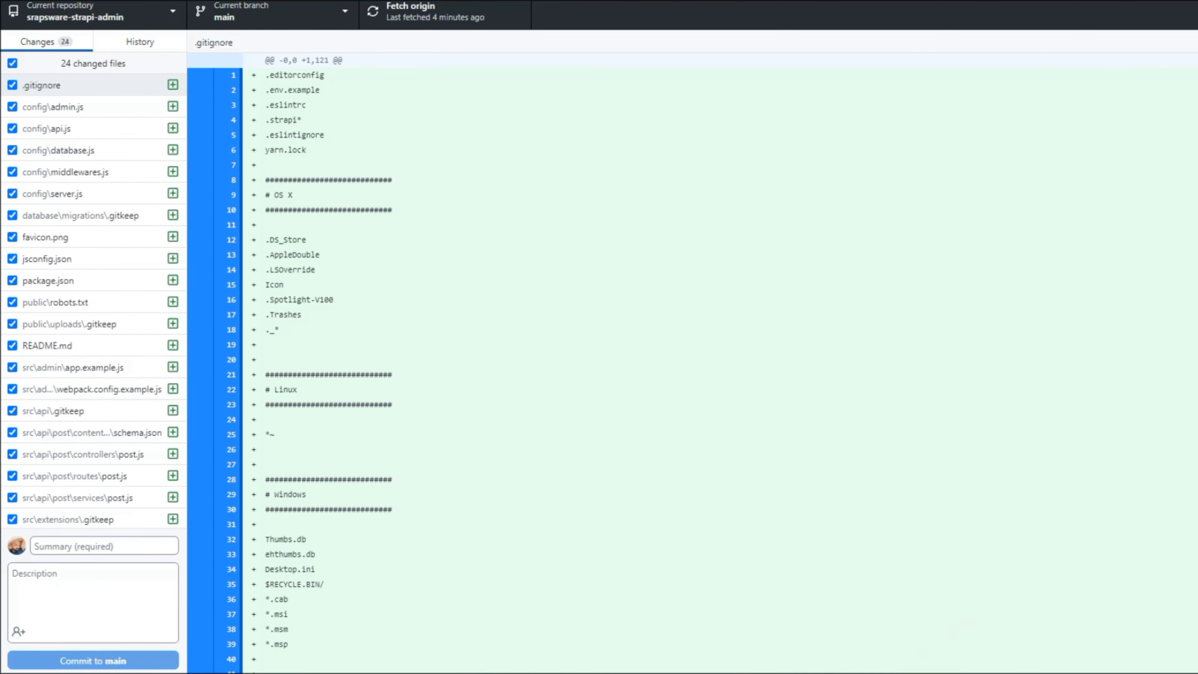
key(alt+Tab)
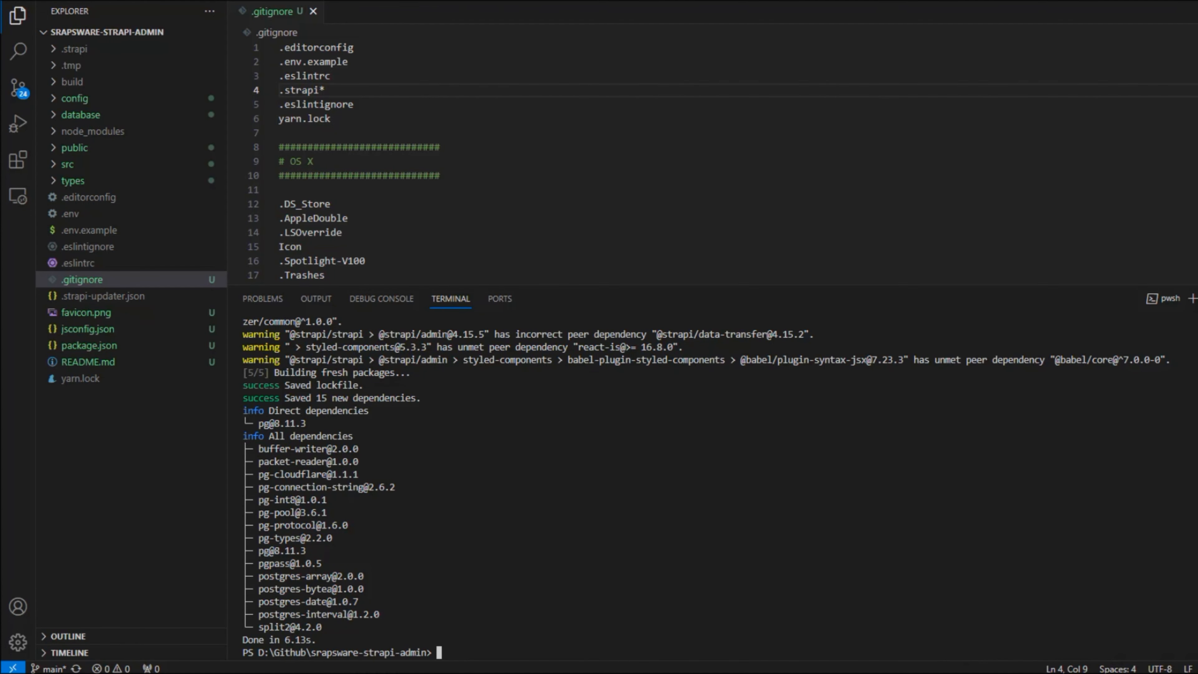
click(89, 345)
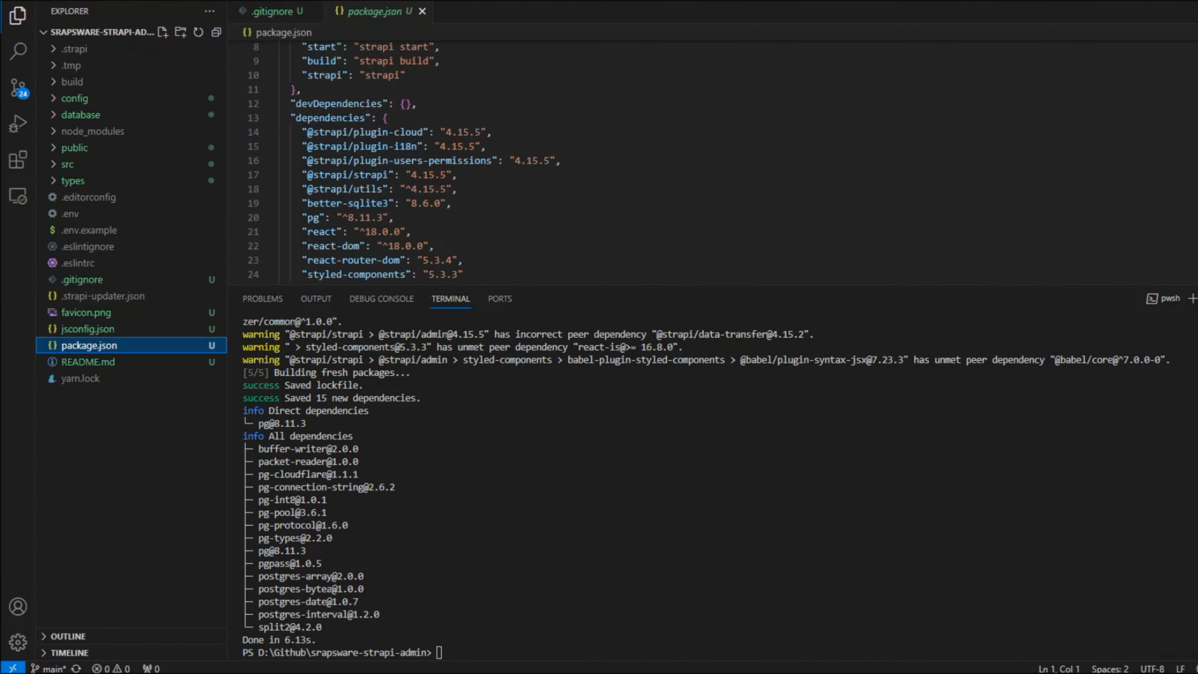
double_click(314, 217)
click(394, 218)
drag(389, 217, 325, 218)
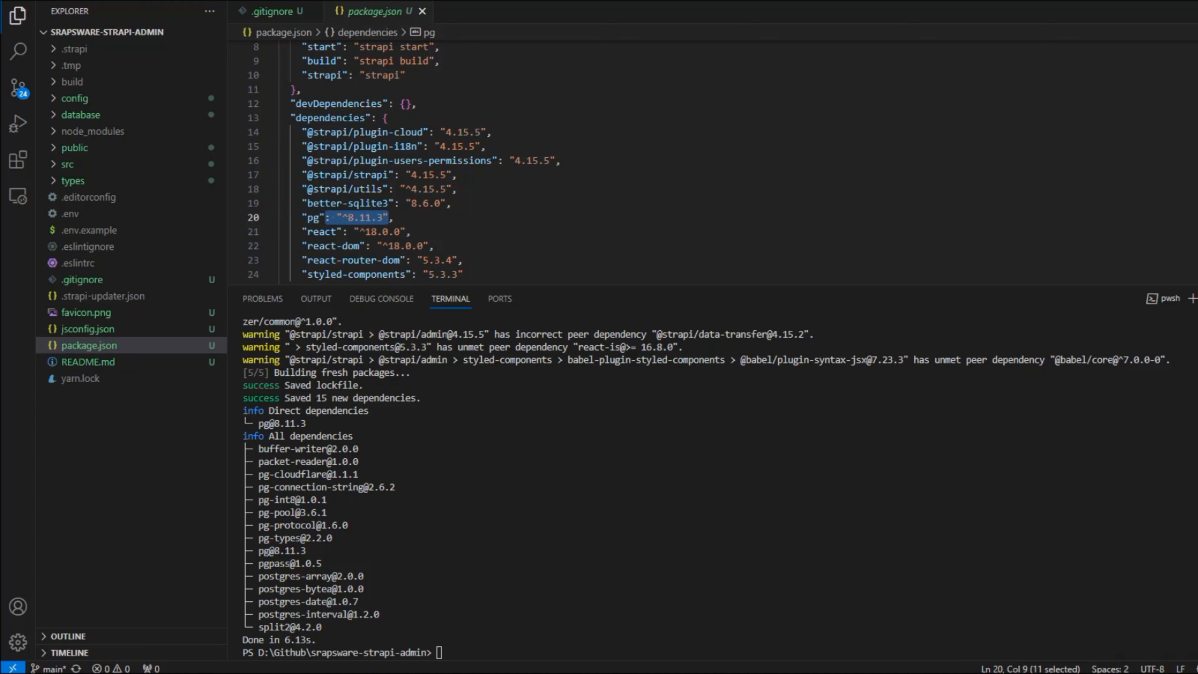
In the notes, examine the Postgres variables for .env and the config/env/production/database.js path for the production configuration.
key(alt+Tab)
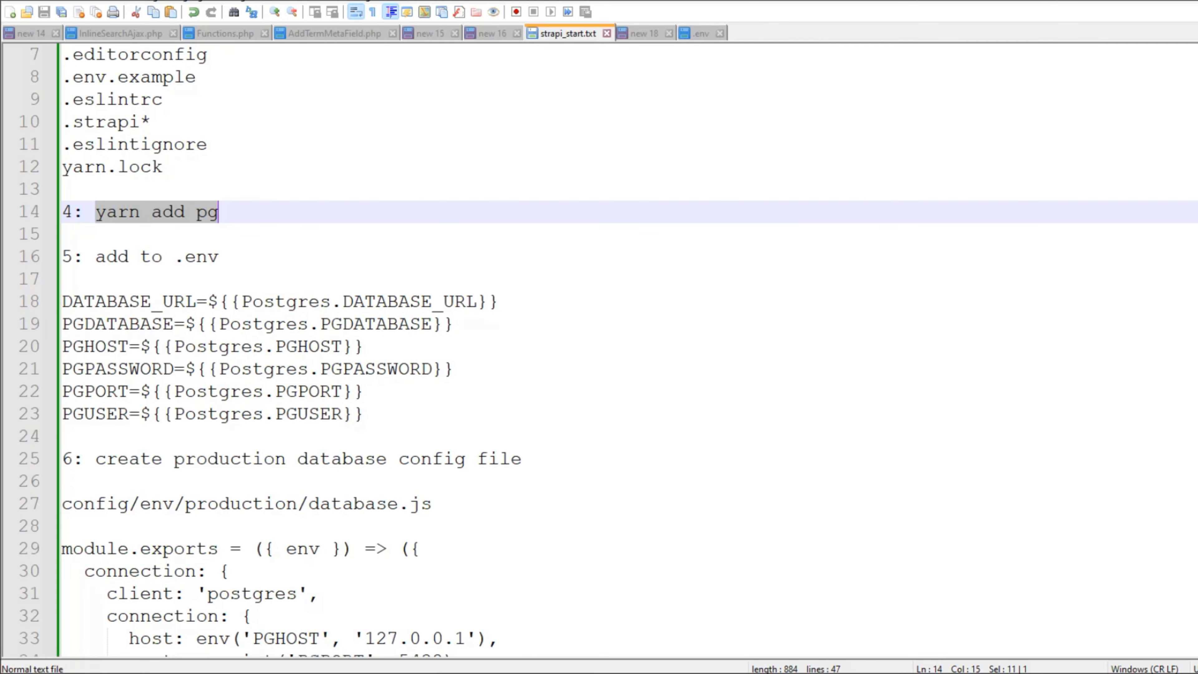
click(366, 415)
drag(365, 414, 63, 302)
scroll(63, 302, down, 1)
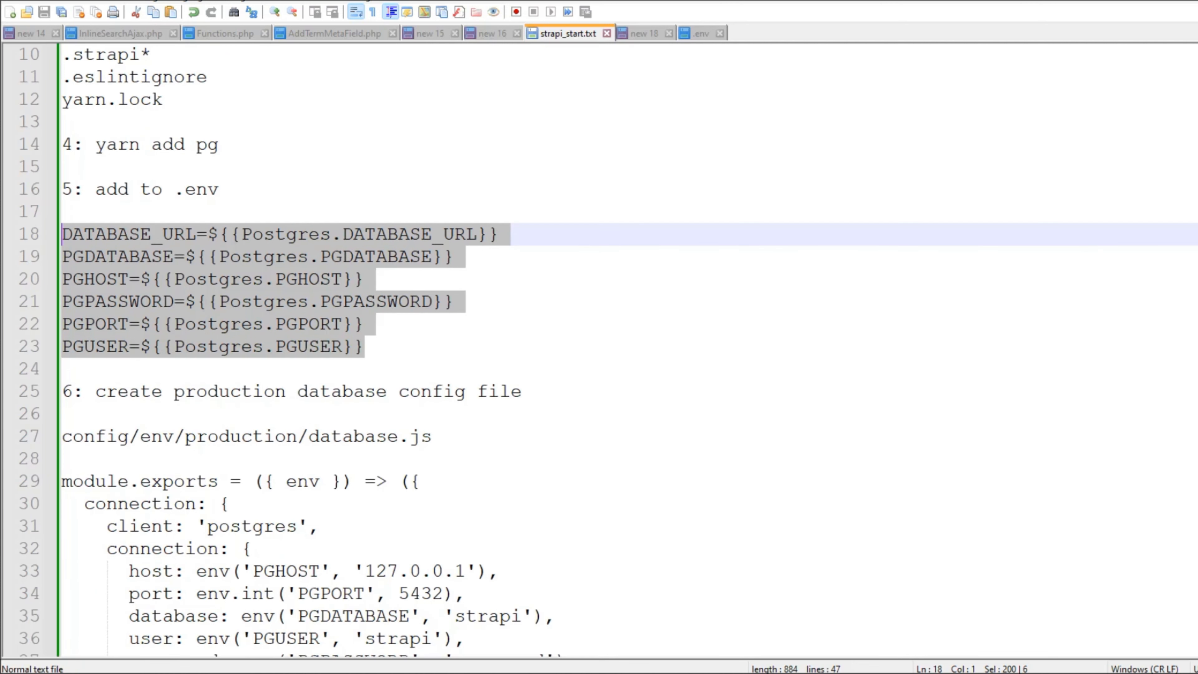
double_click(330, 436)
key(End)
double_click(364, 436)
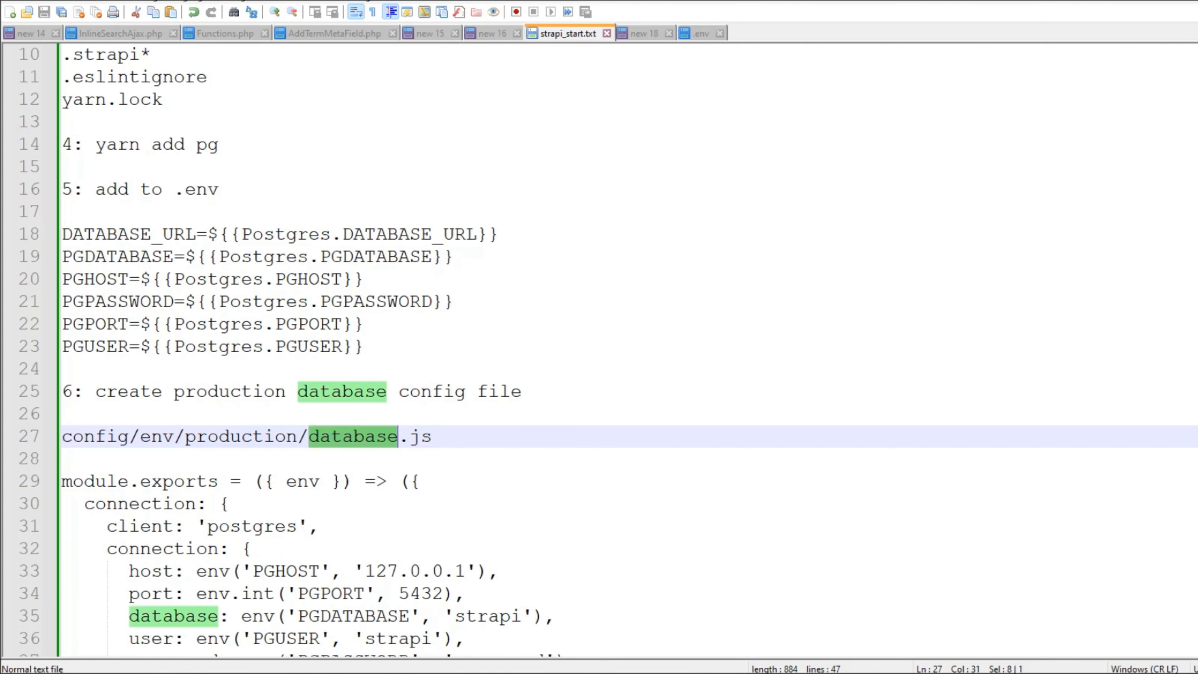
Switch to VS Code and run yarn develop in the terminal, checking the develop script in package.json before executing it.
key(alt+Tab)
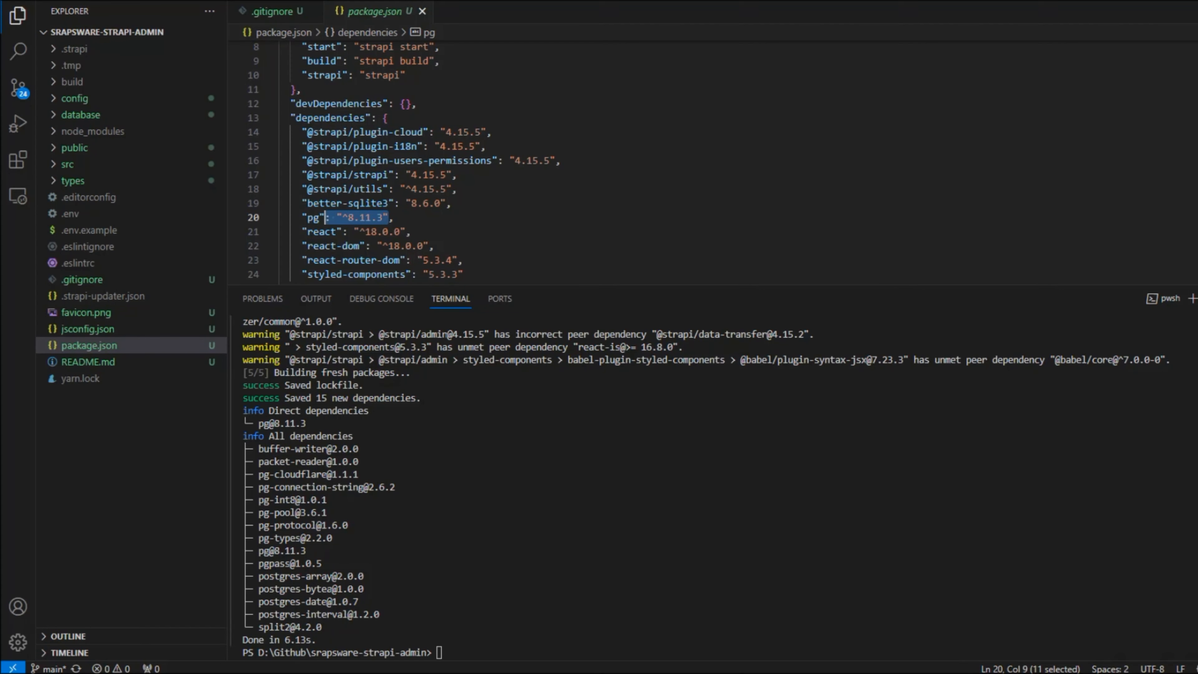
click(439, 653)
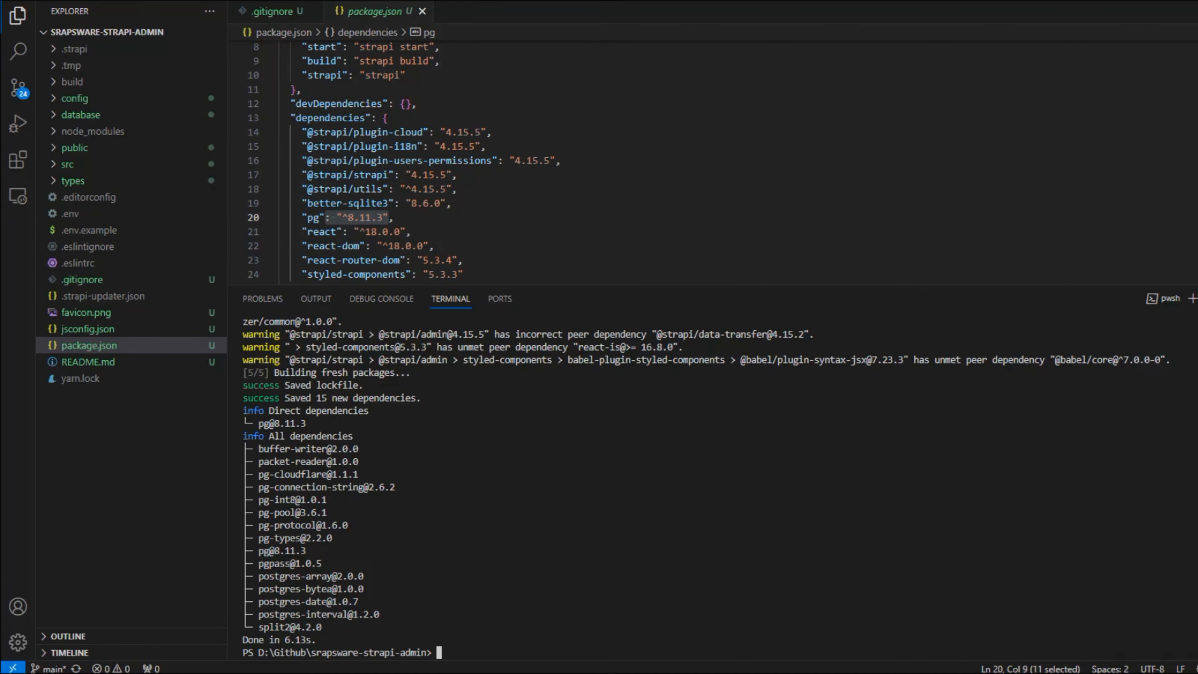
text(yarn develop)
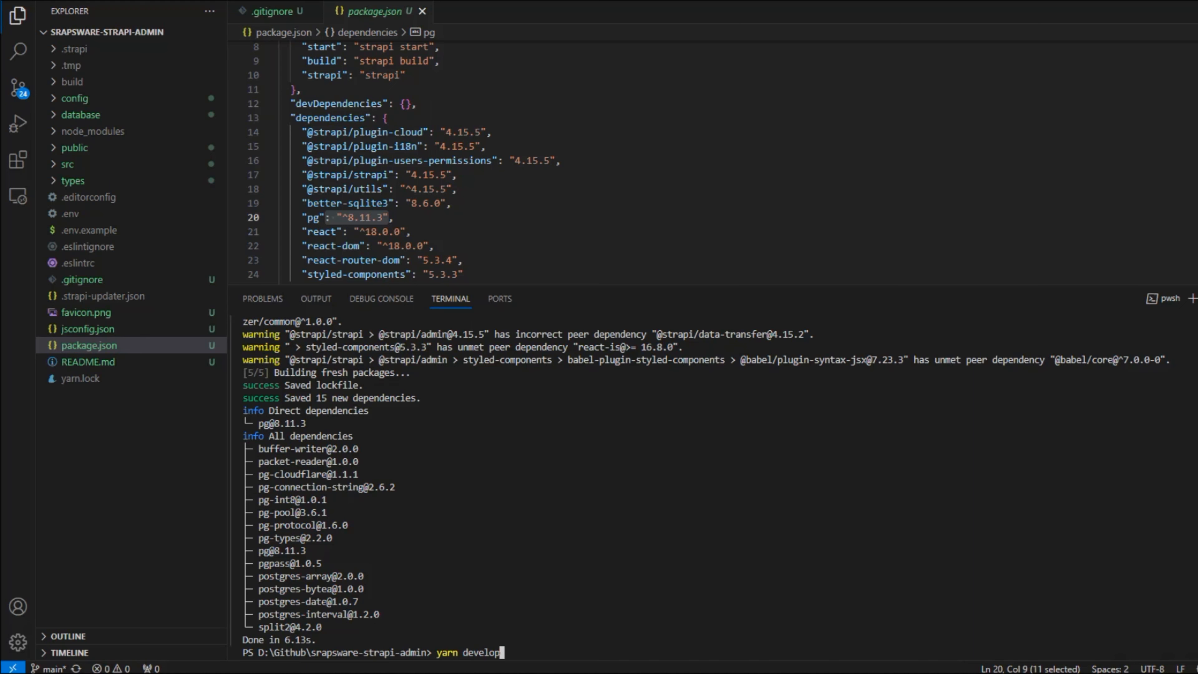
scroll(566, 160, up, 3)
double_click(329, 145)
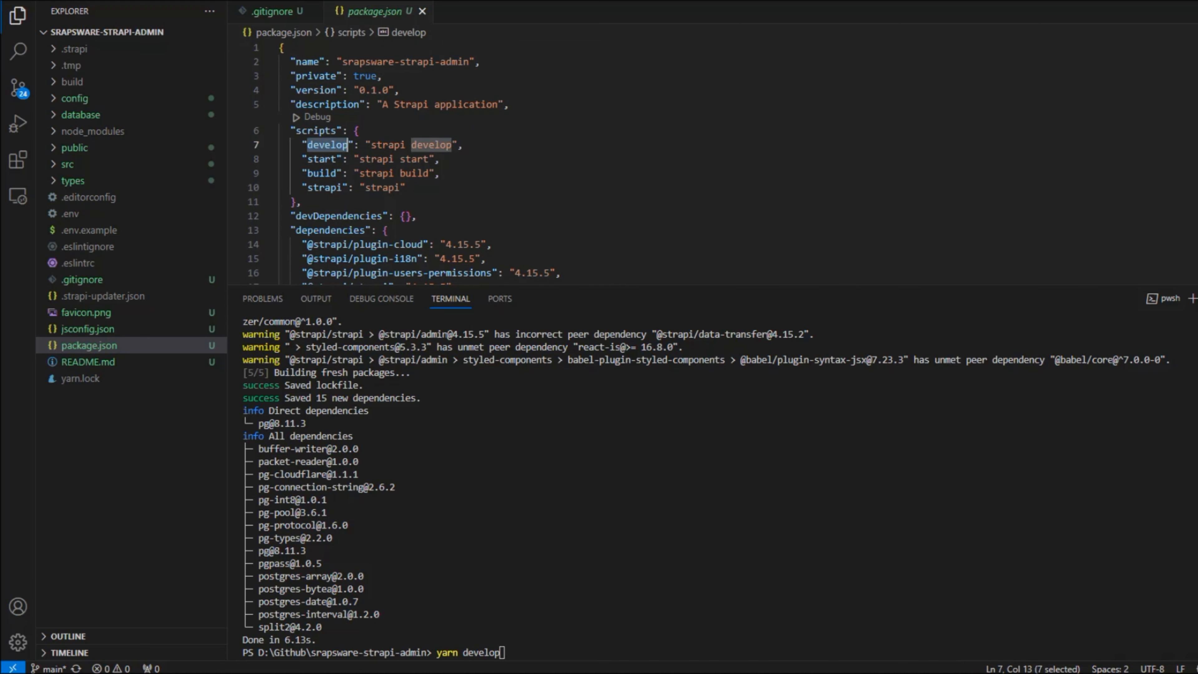
click(543, 145)
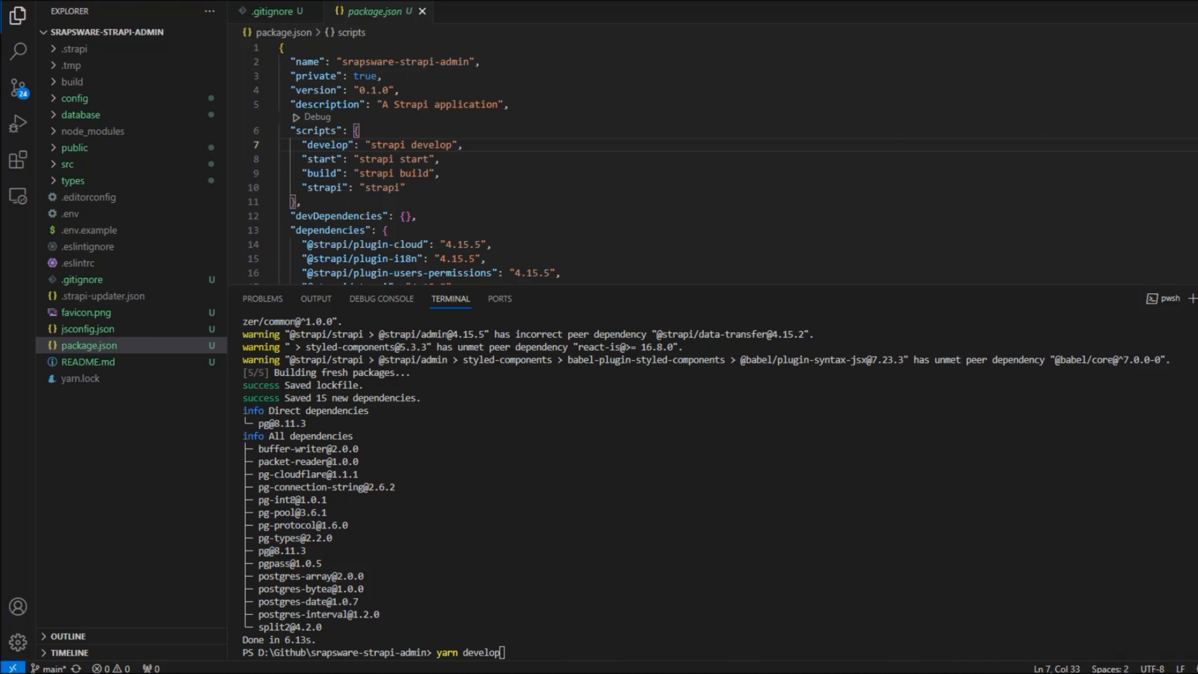
click(557, 652)
key(Return)
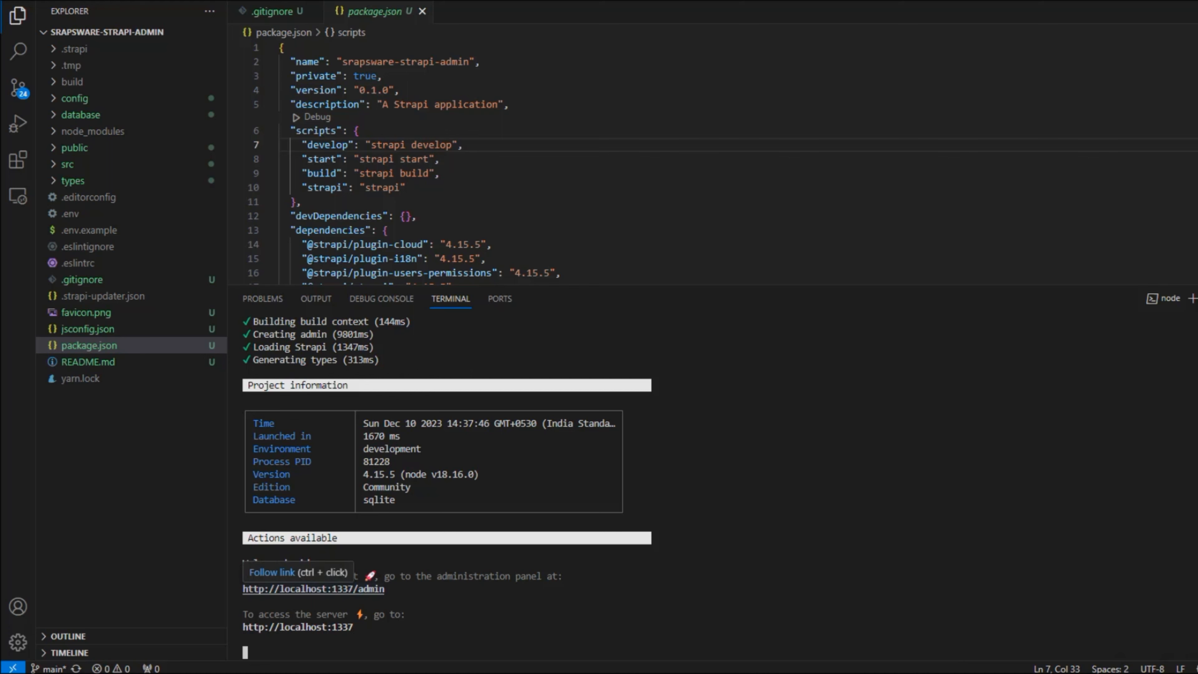
Open the localhost:1337/admin panel in the browser and log in with the saved account credentials, entering the Windows Security PIN.
ctrl+click(282, 589)
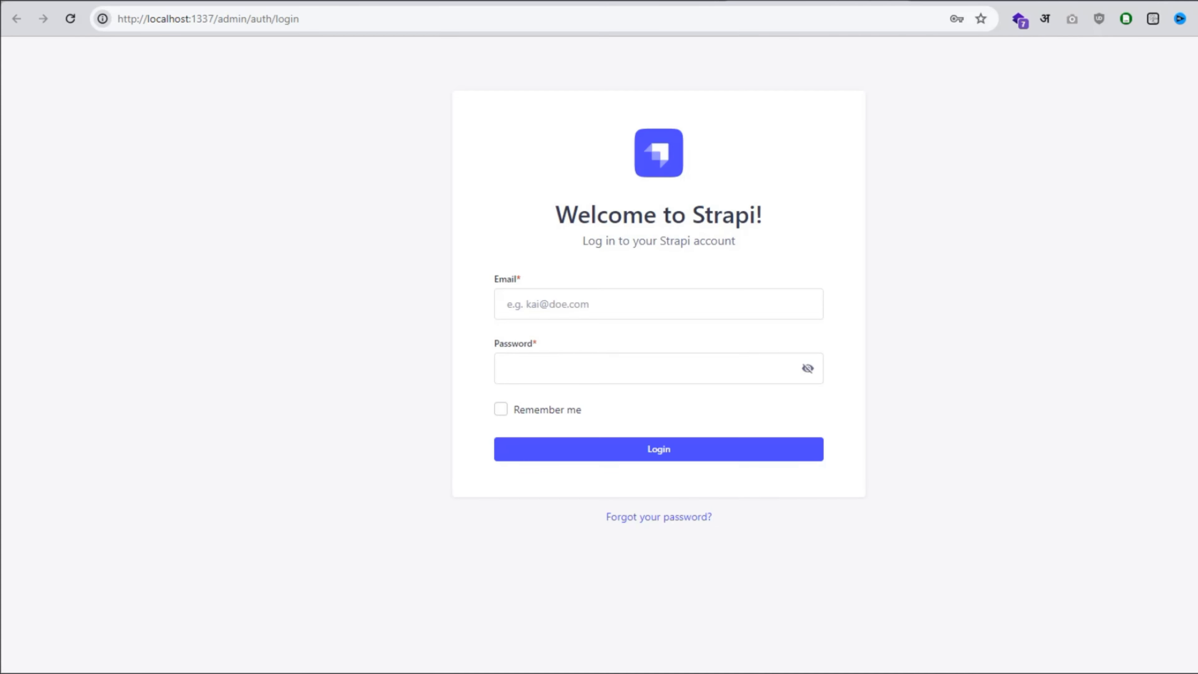
click(632, 305)
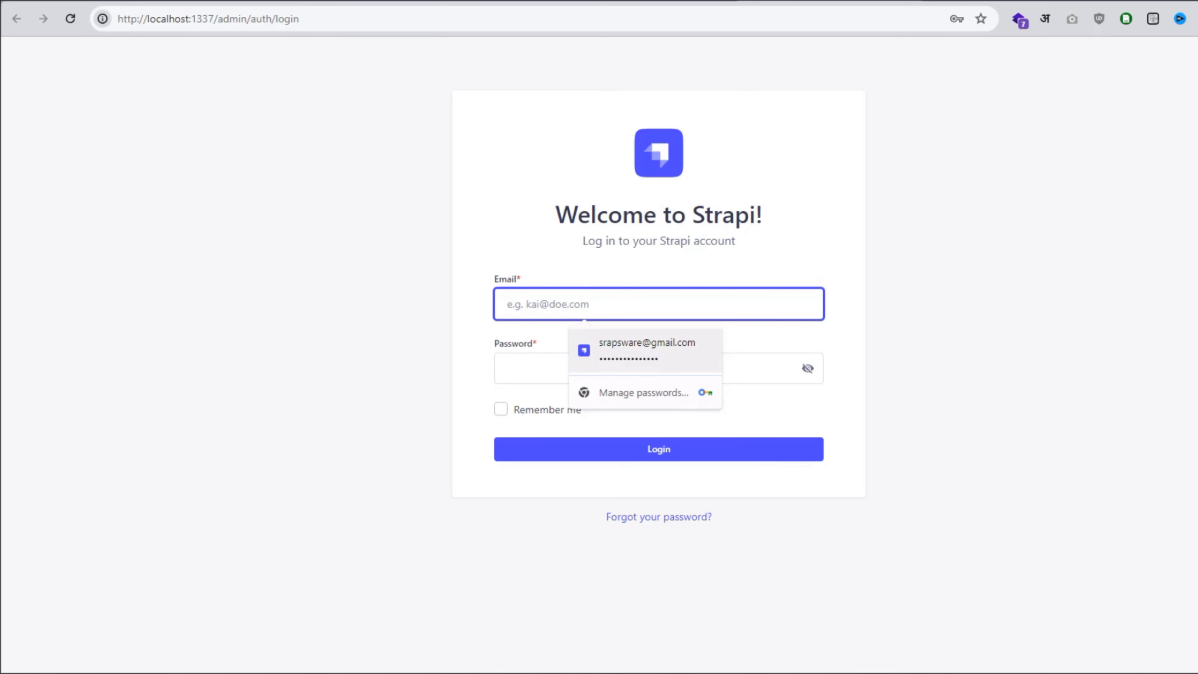
key(Return)
text(••••••)
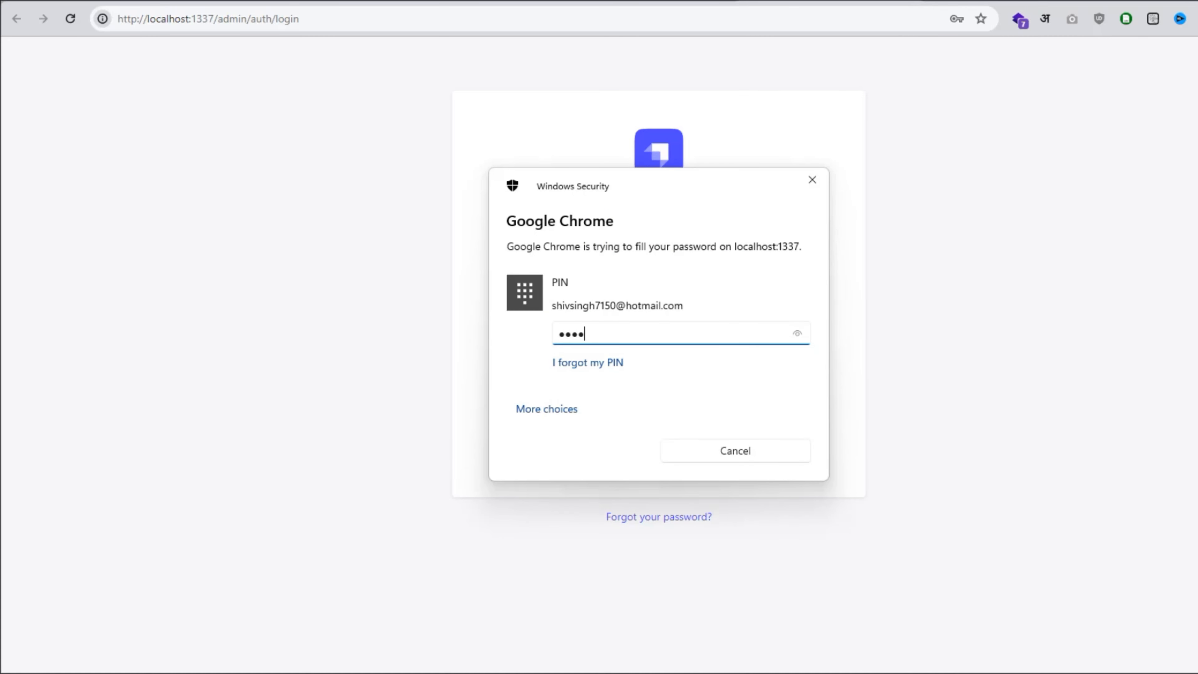
key(Return)
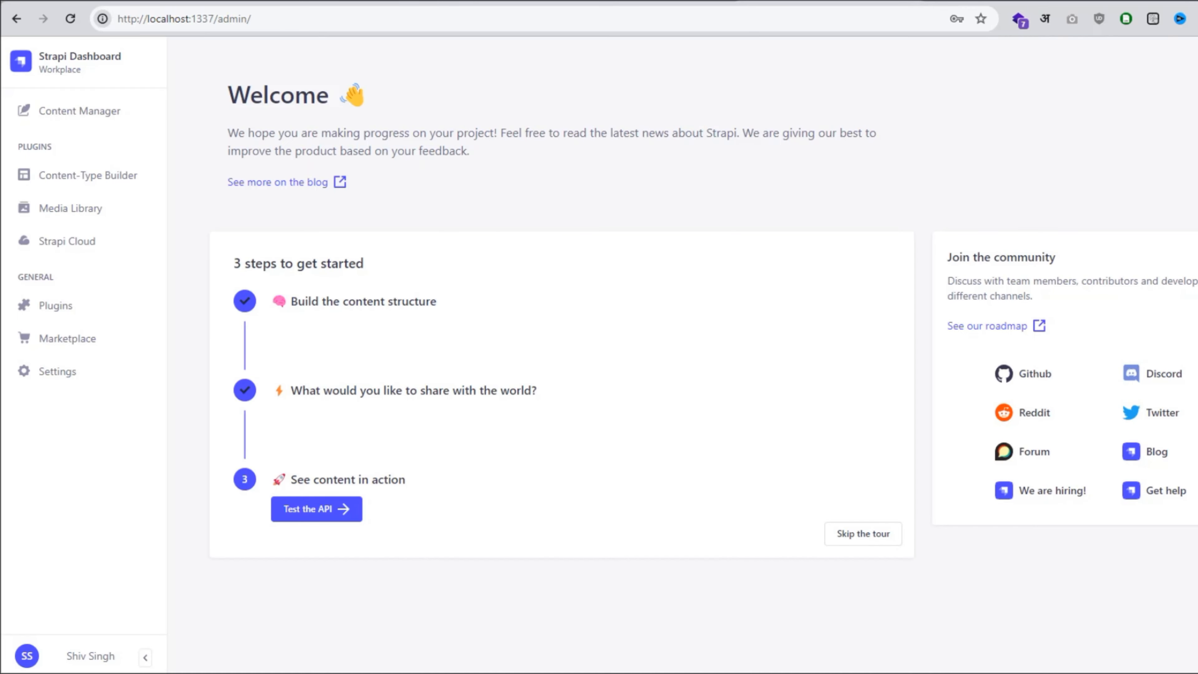
Look over the post collection in the Strapi Content Manager and the list of installed plugins.
click(79, 111)
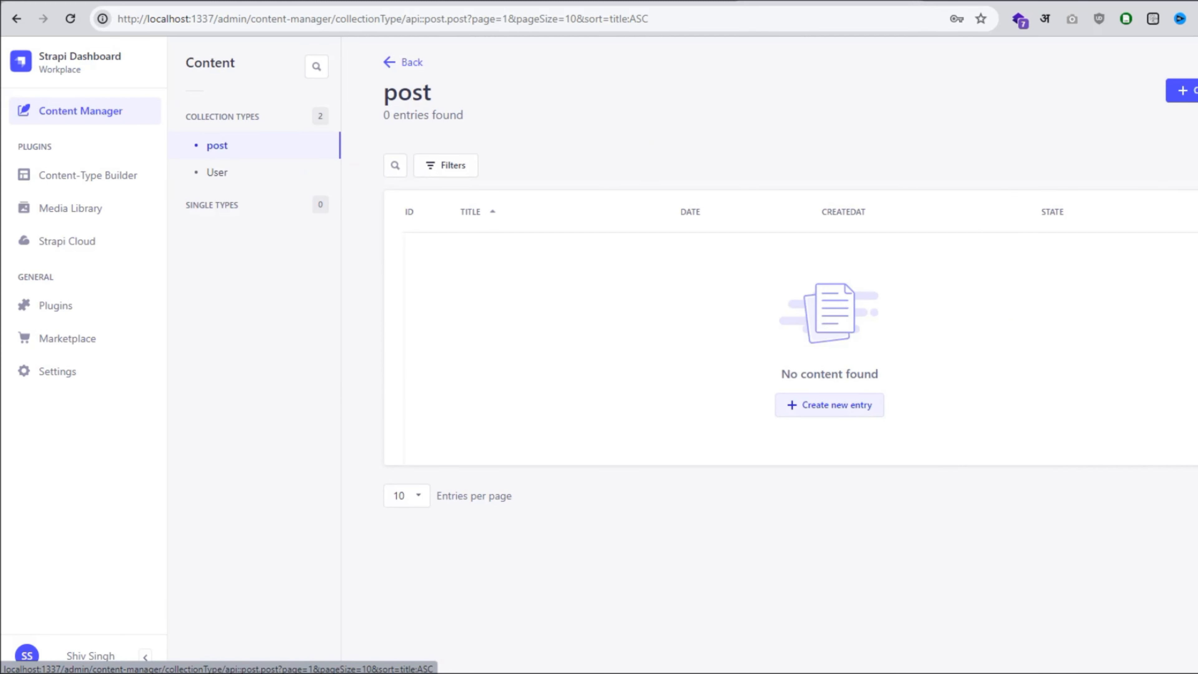
click(55, 305)
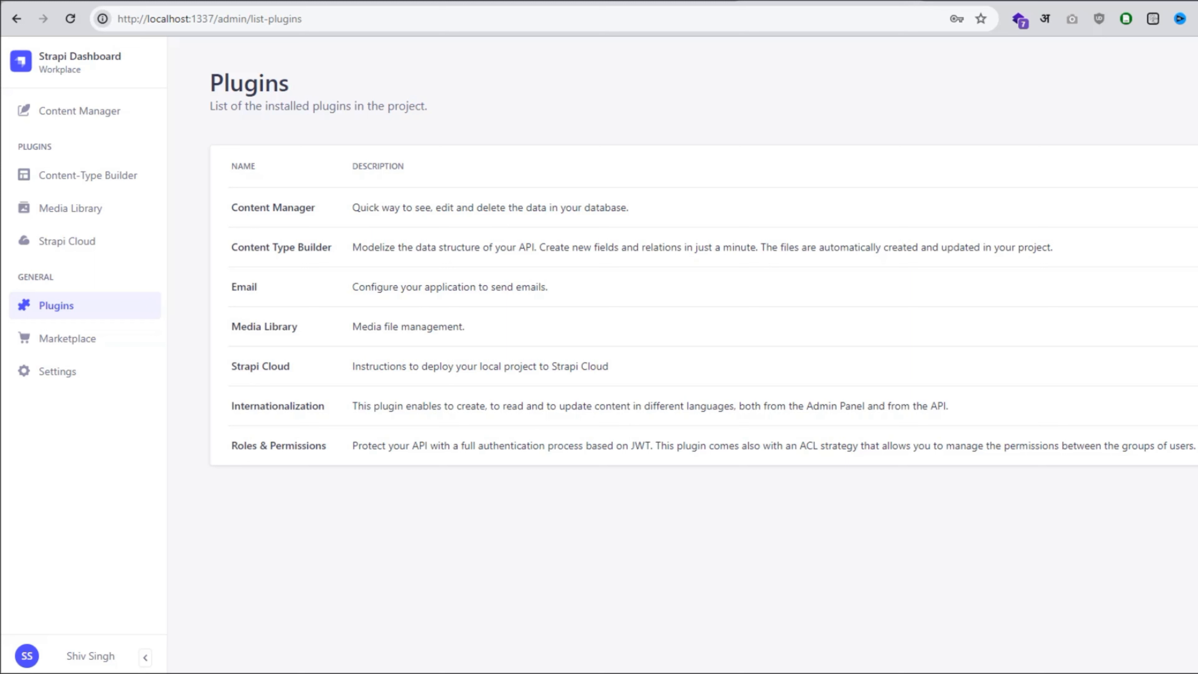
double_click(295, 406)
drag(1197, 448, 230, 205)
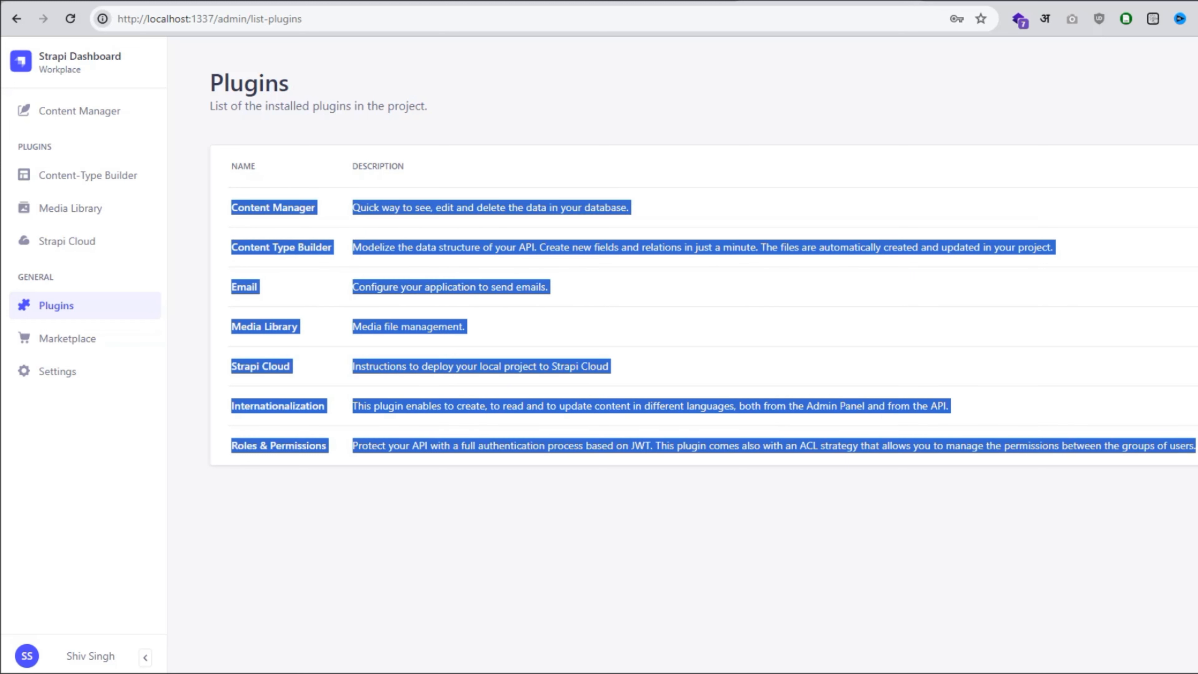
click(231, 206)
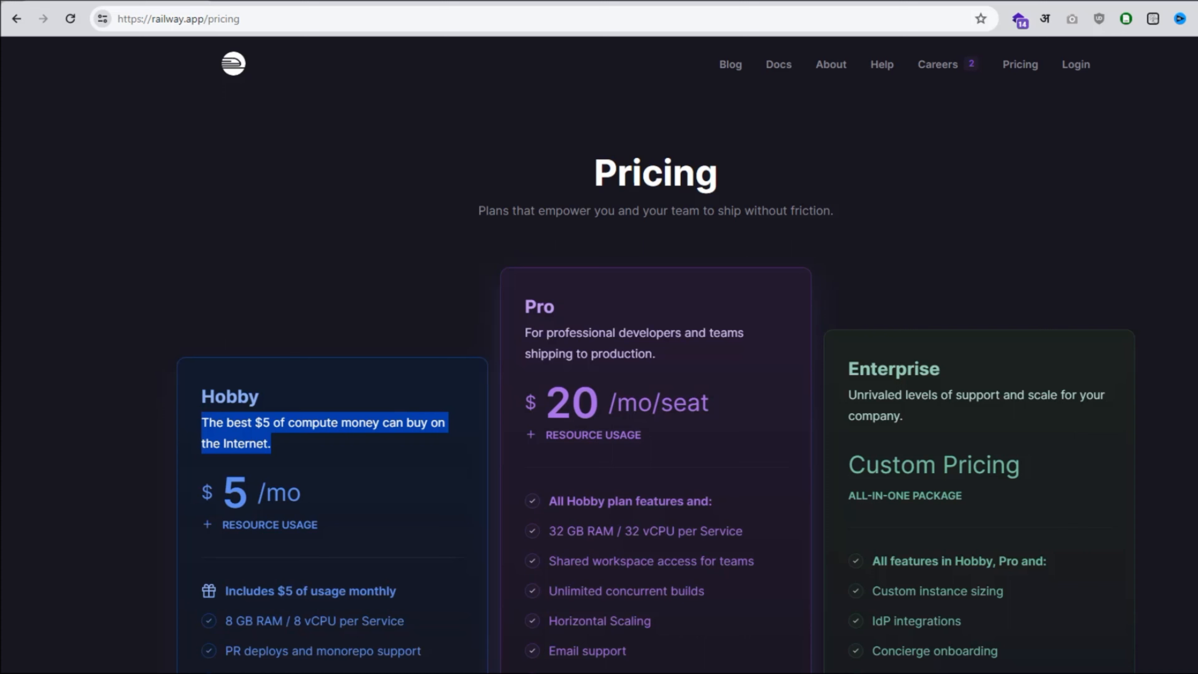
In GitHub Desktop, commit all changed files to main with the summary "start" and push the commit to origin.
key(alt+Tab)
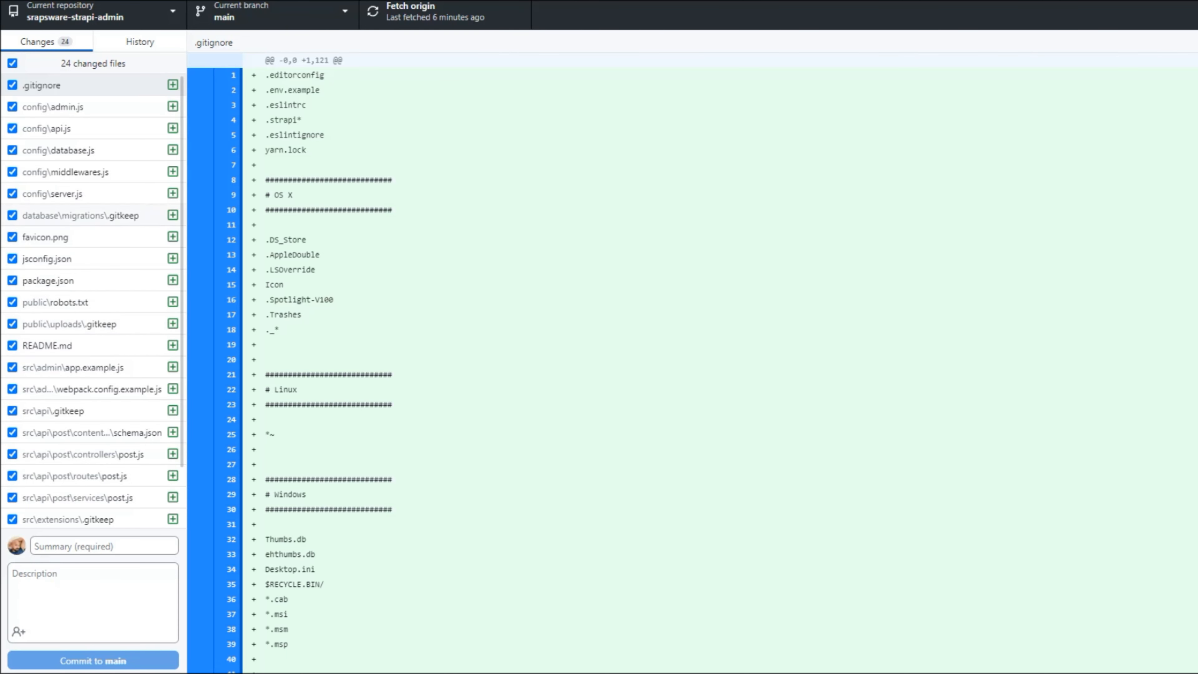
click(104, 546)
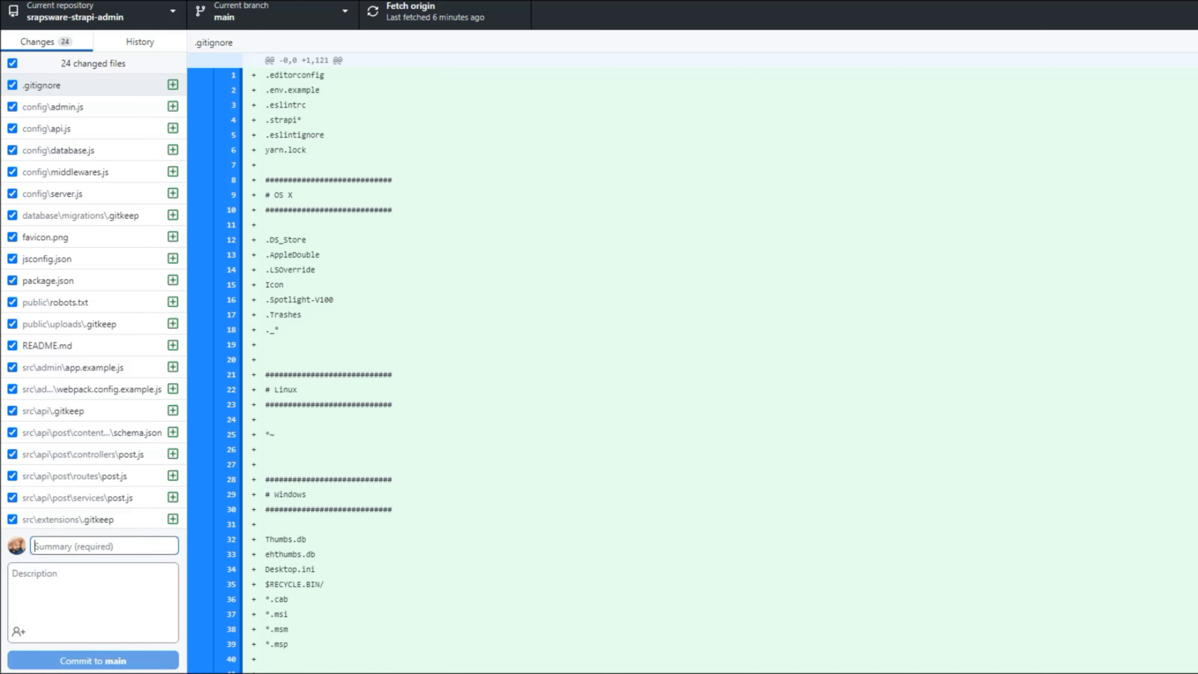
text(start)
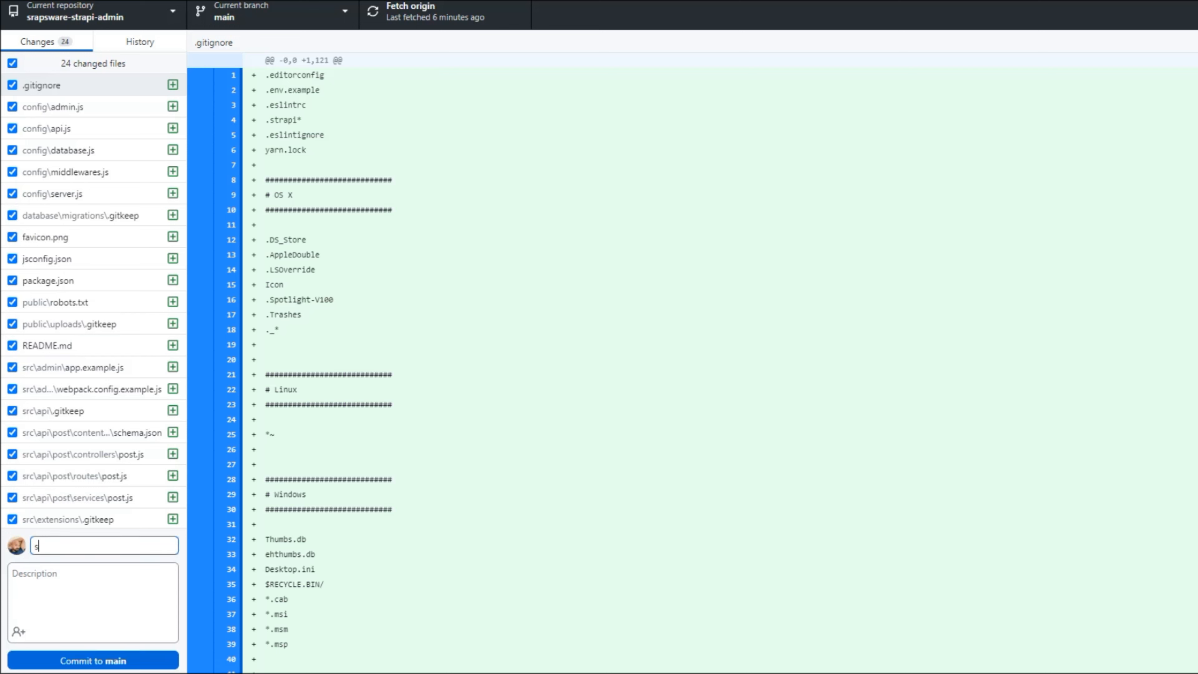
click(94, 590)
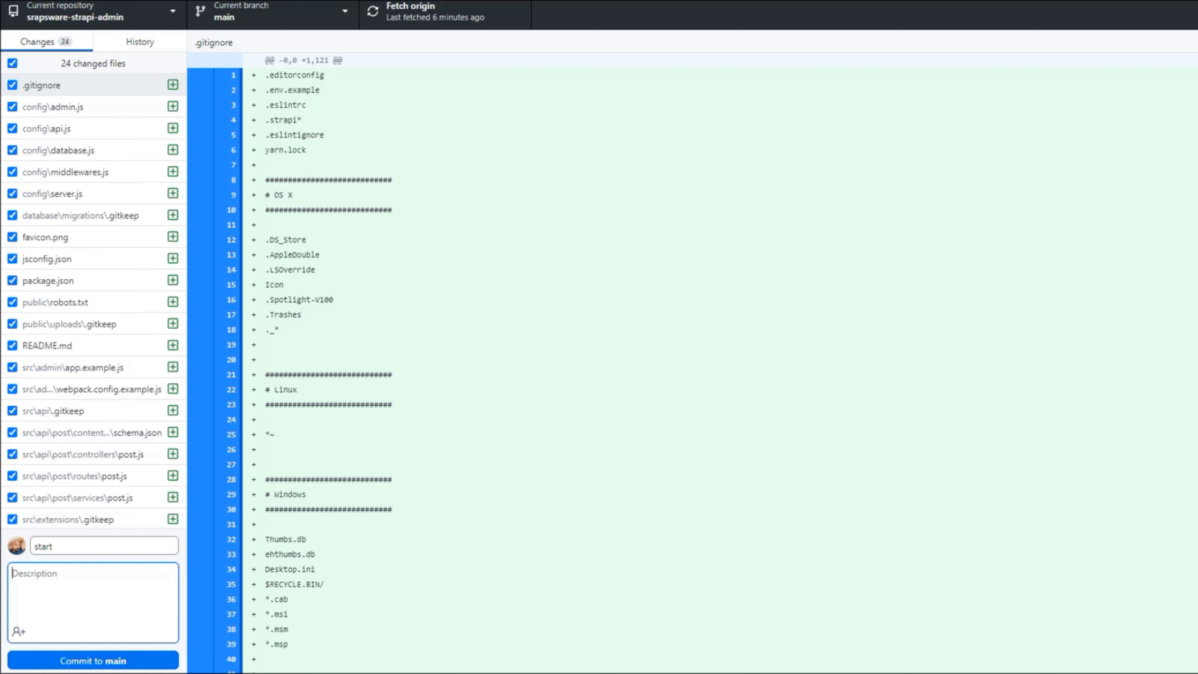
key(ctrl+Return)
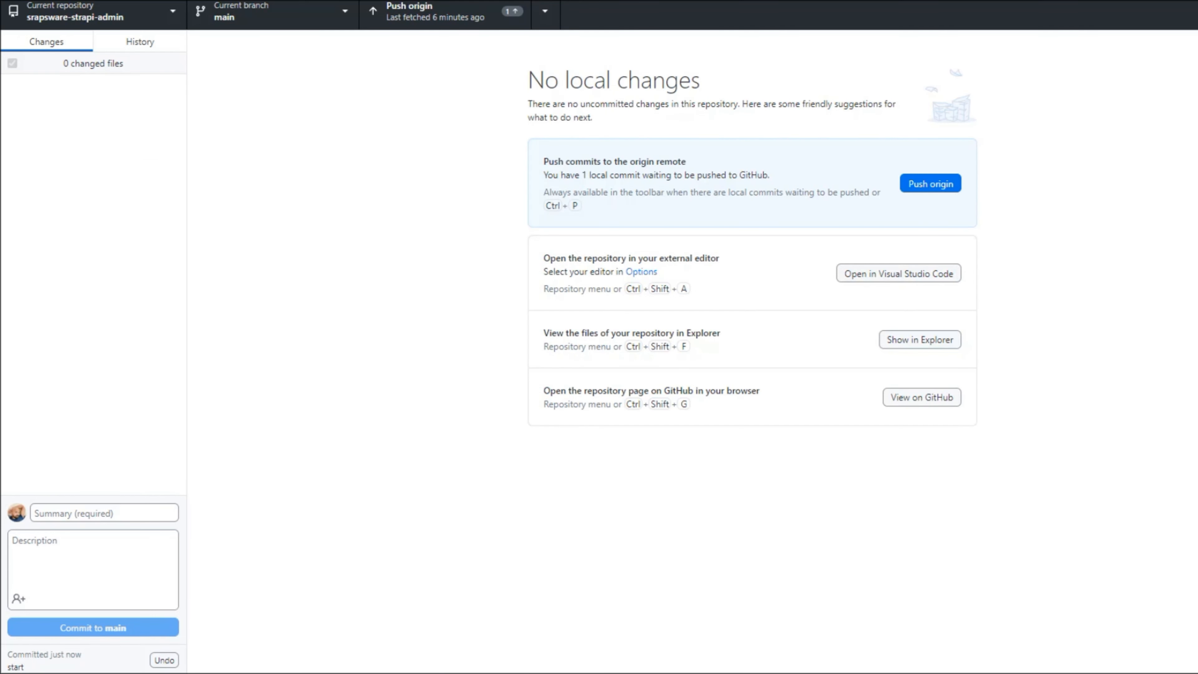
click(931, 183)
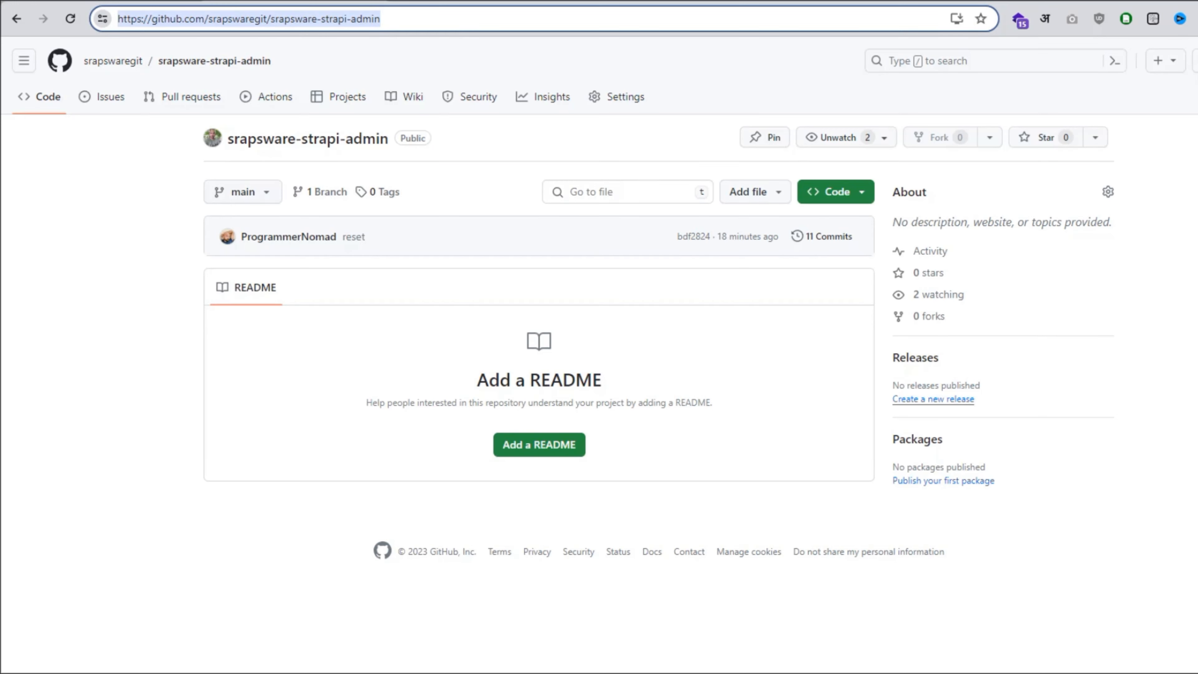
Reload the srapsware-strapi-admin repository page on GitHub and check the pushed folders and files.
right_click(121, 320)
click(156, 373)
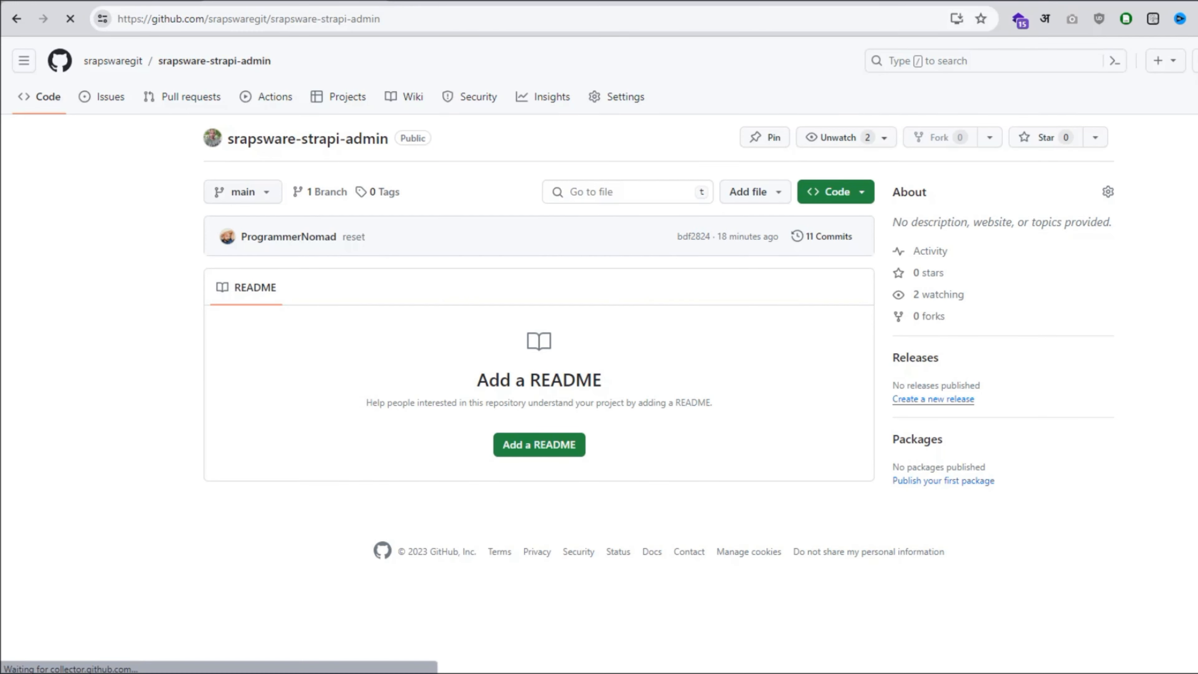
scroll(599, 354, down, 1)
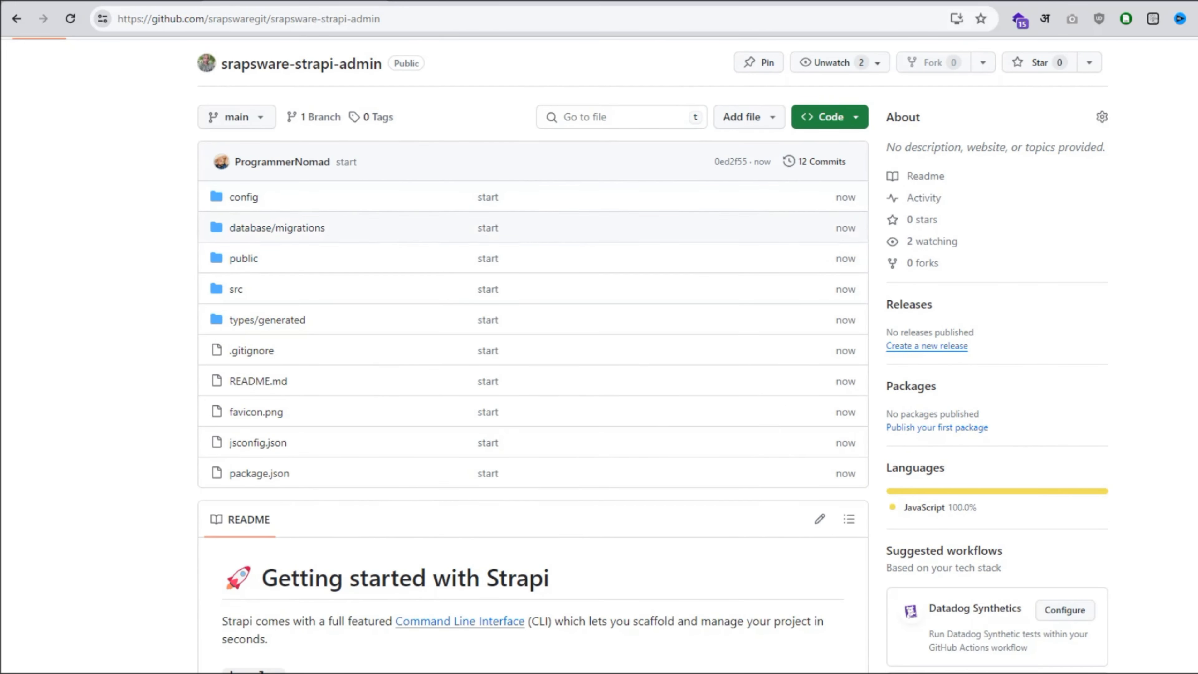
scroll(599, 354, down, 1)
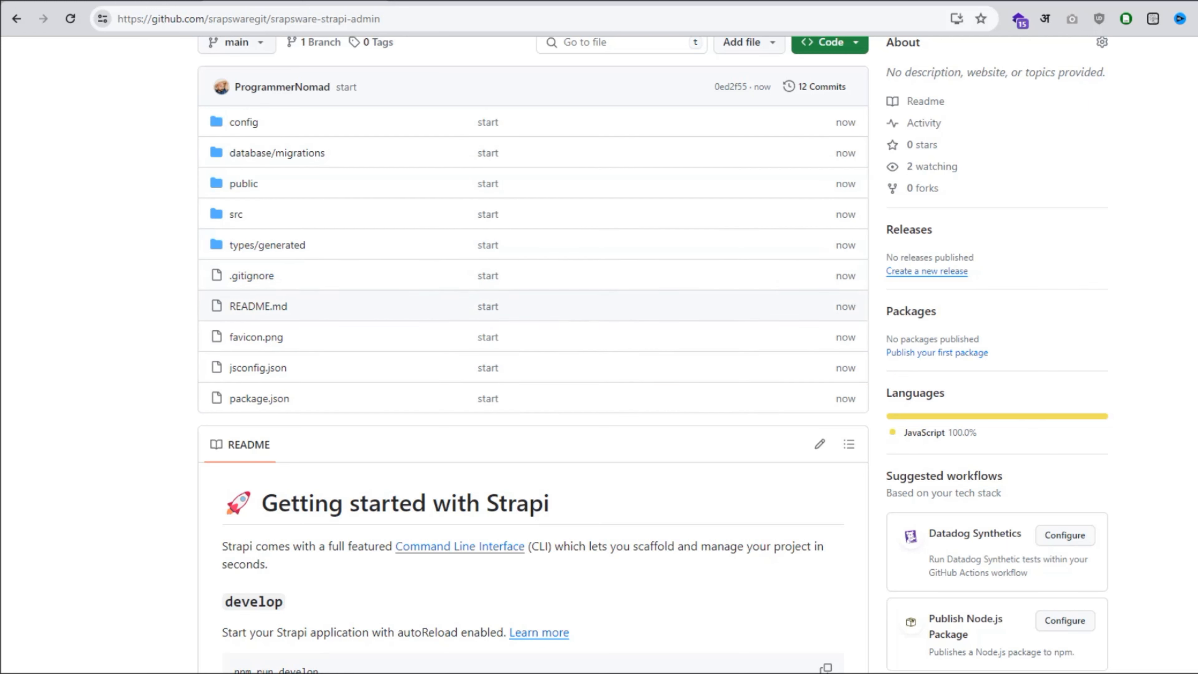
scroll(244, 198, up, 1)
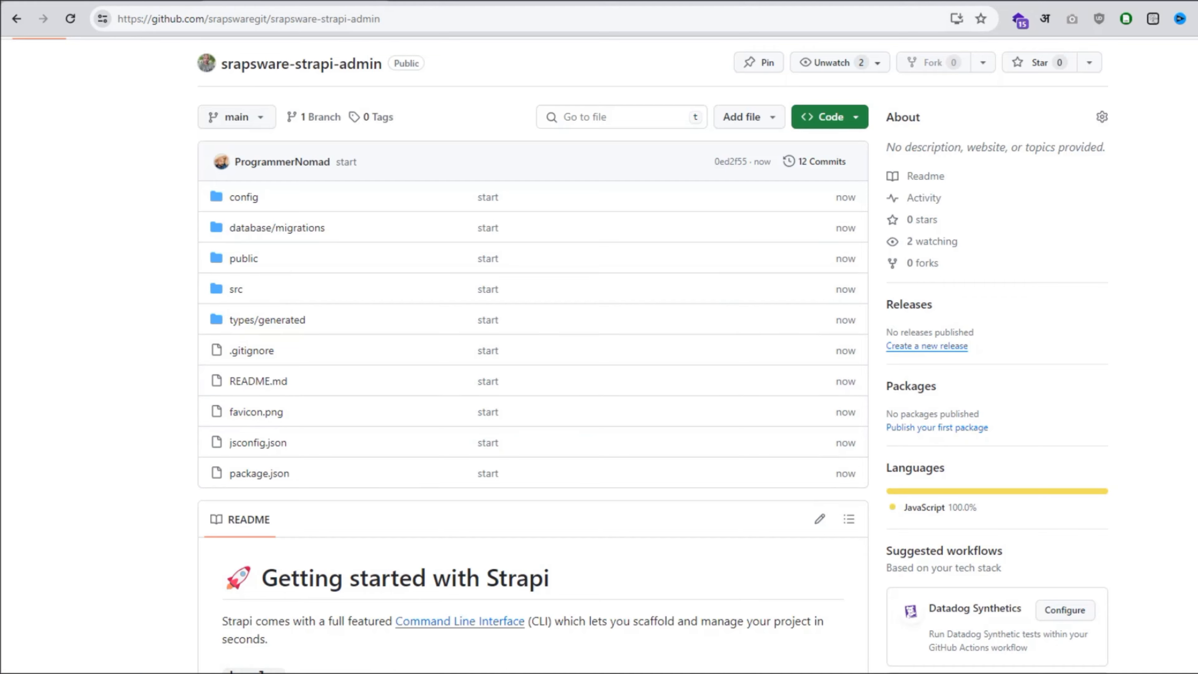
Return to the Railway site in the browser and log in with the GitHub account.
key(ctrl+shift+Tab)
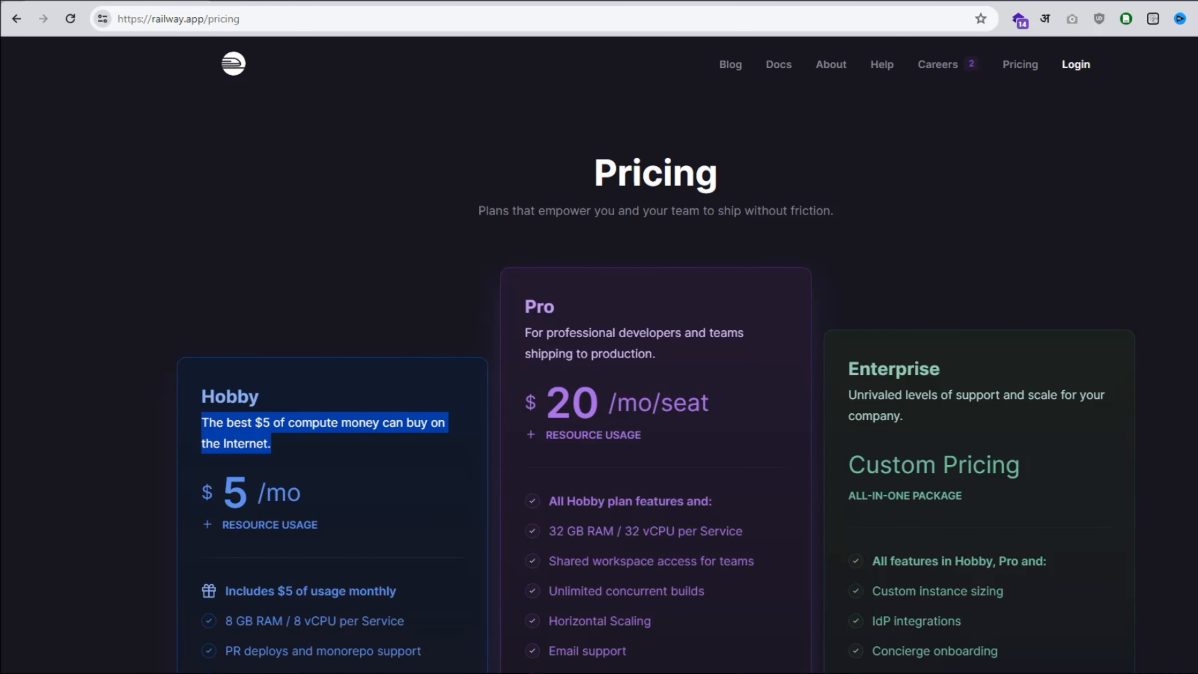
click(1076, 65)
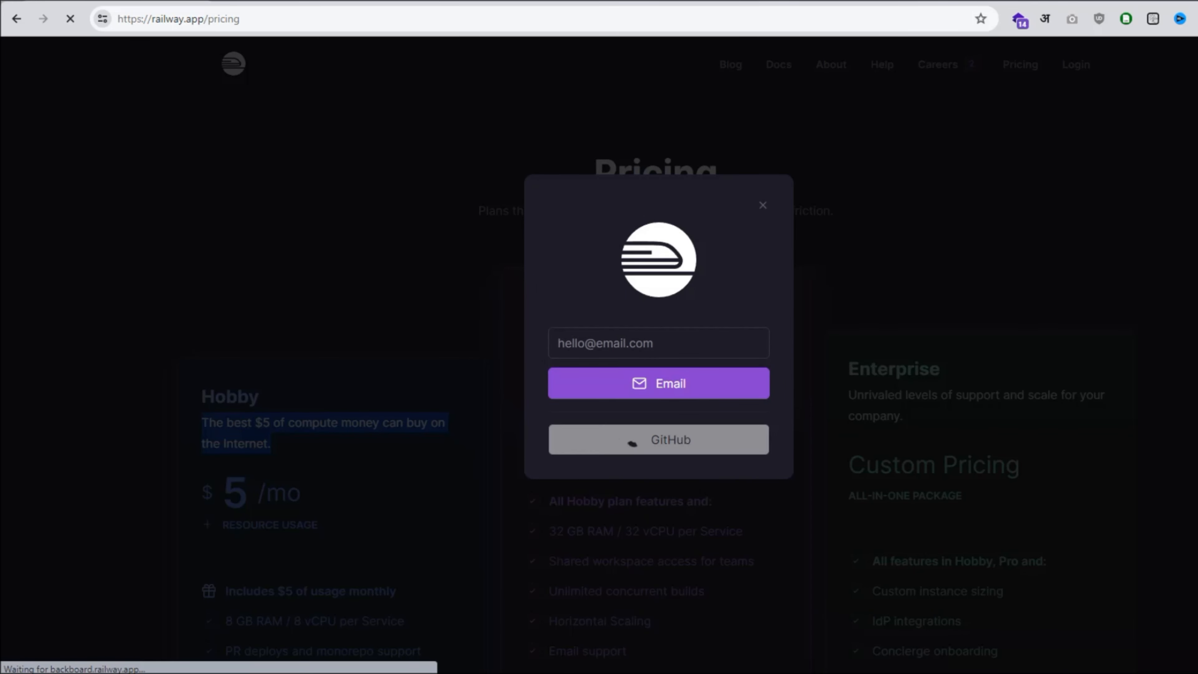
click(634, 440)
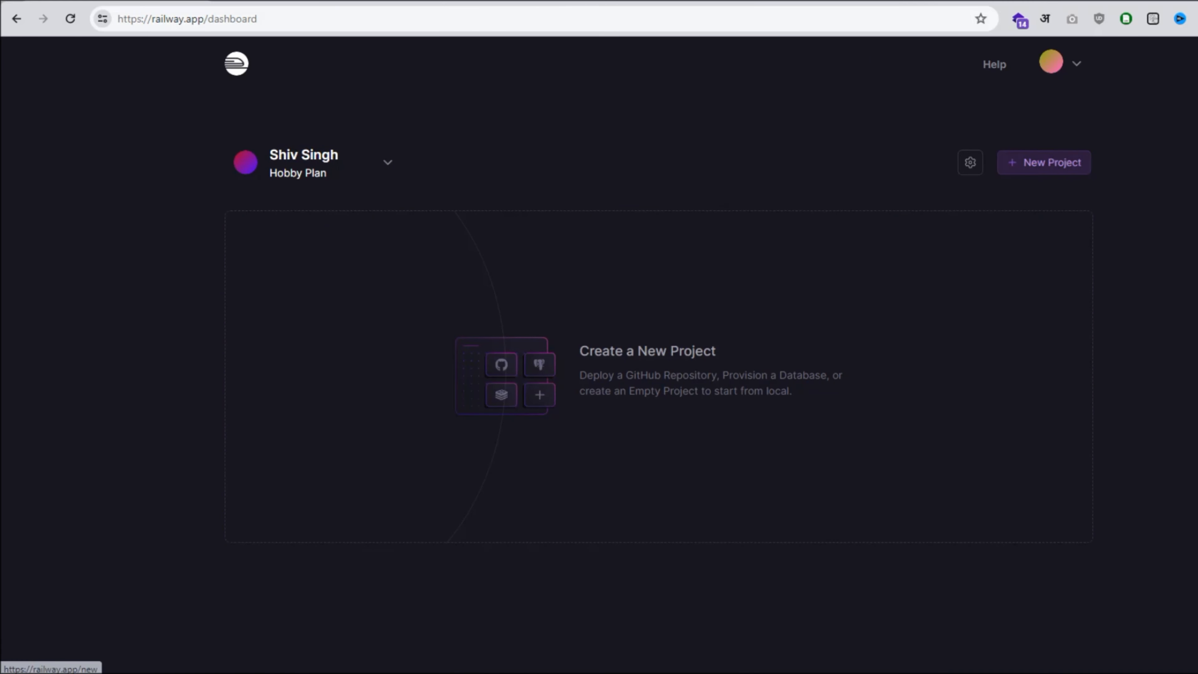
Create a new Railway project by provisioning a PostgreSQL database.
click(1044, 162)
key(Down)
key(Down)
key(Down)
key(Down)
key(Up)
key(Up)
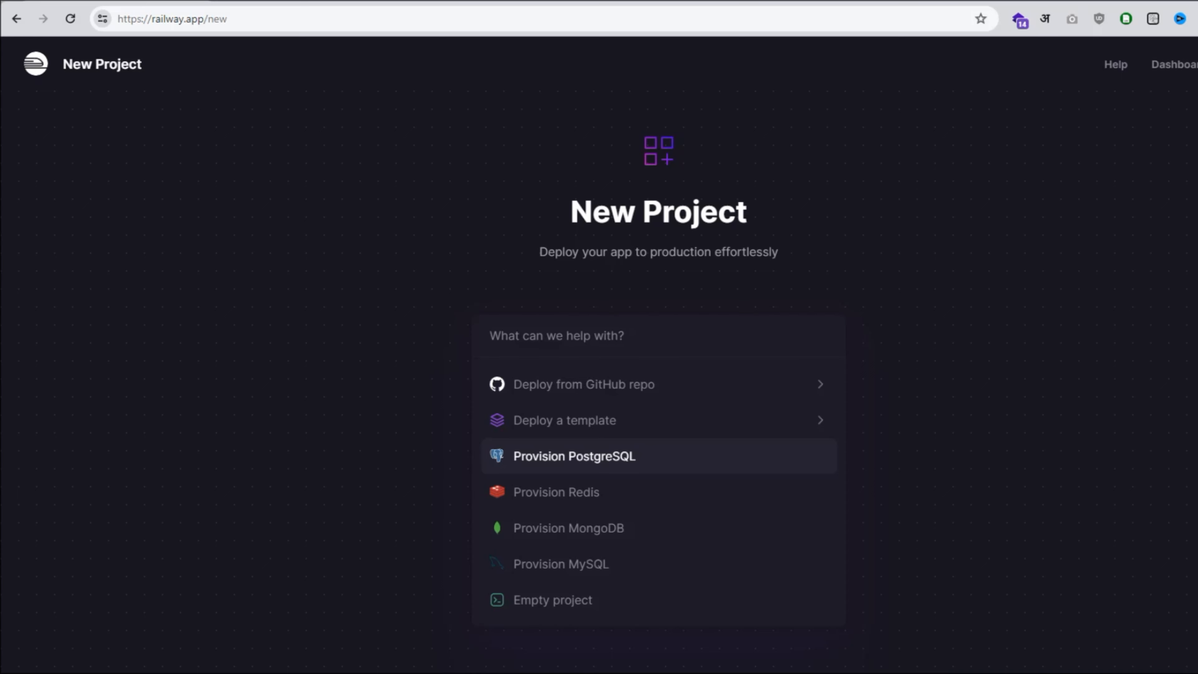
key(Return)
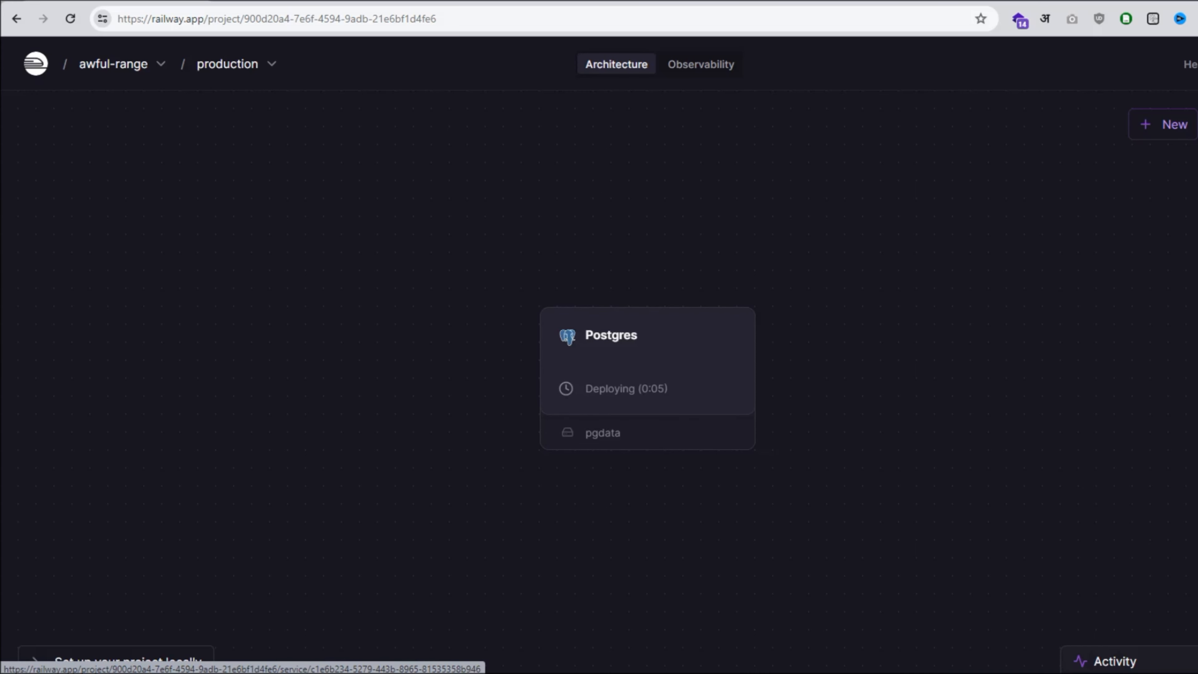
Open the Postgres service and examine its deployment, the service name in its settings and its list of variables.
click(647, 359)
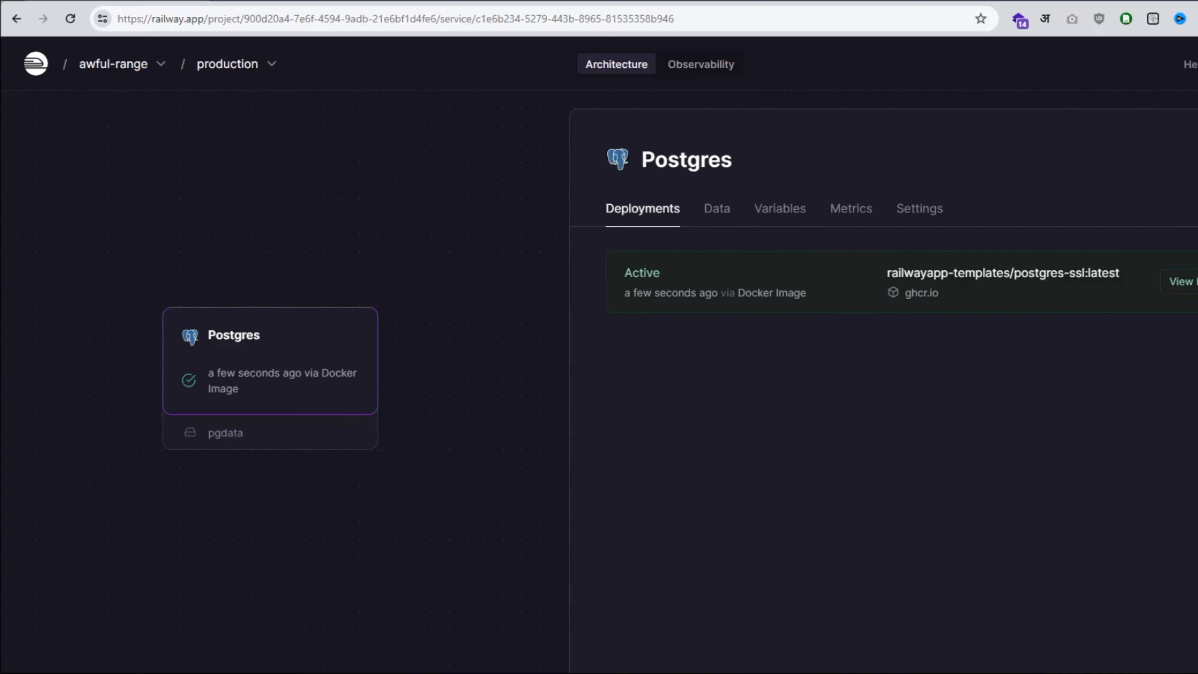
double_click(687, 160)
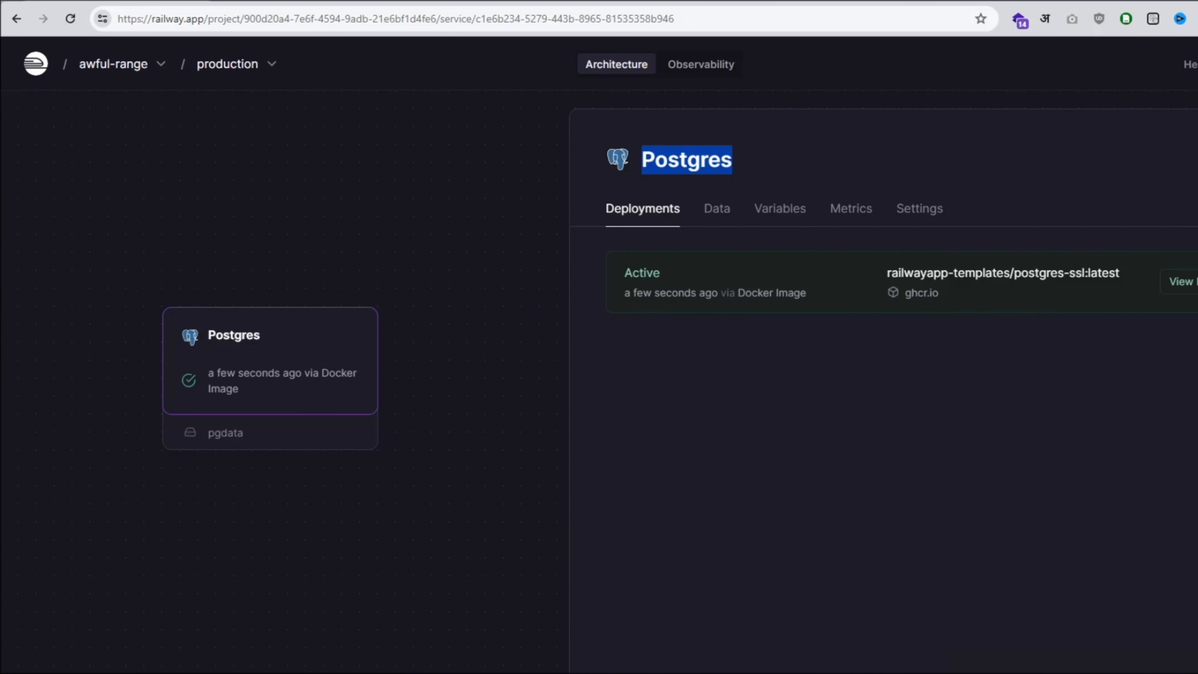
click(920, 209)
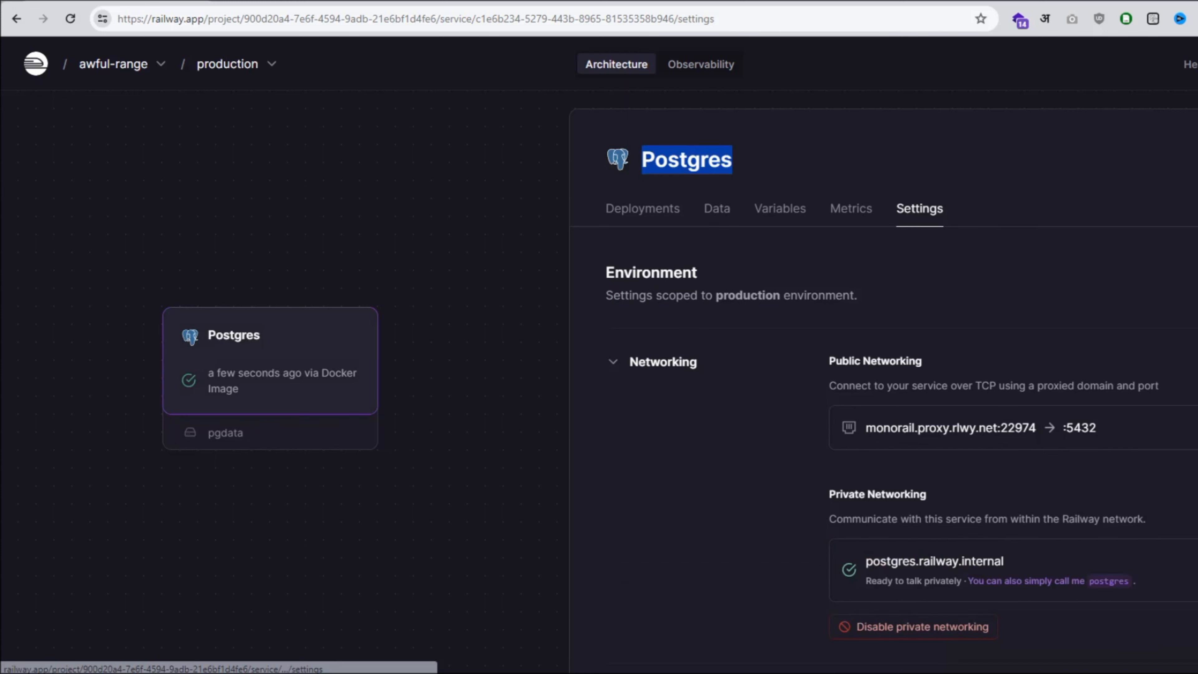
scroll(882, 424, down, 10)
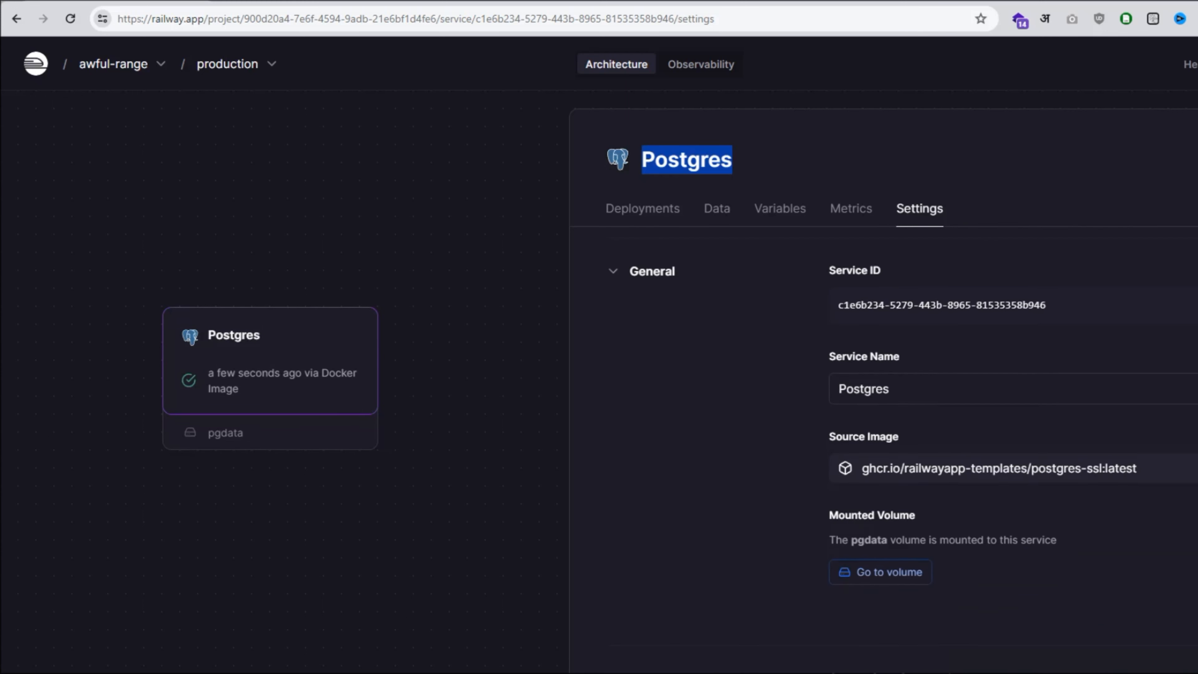
double_click(864, 389)
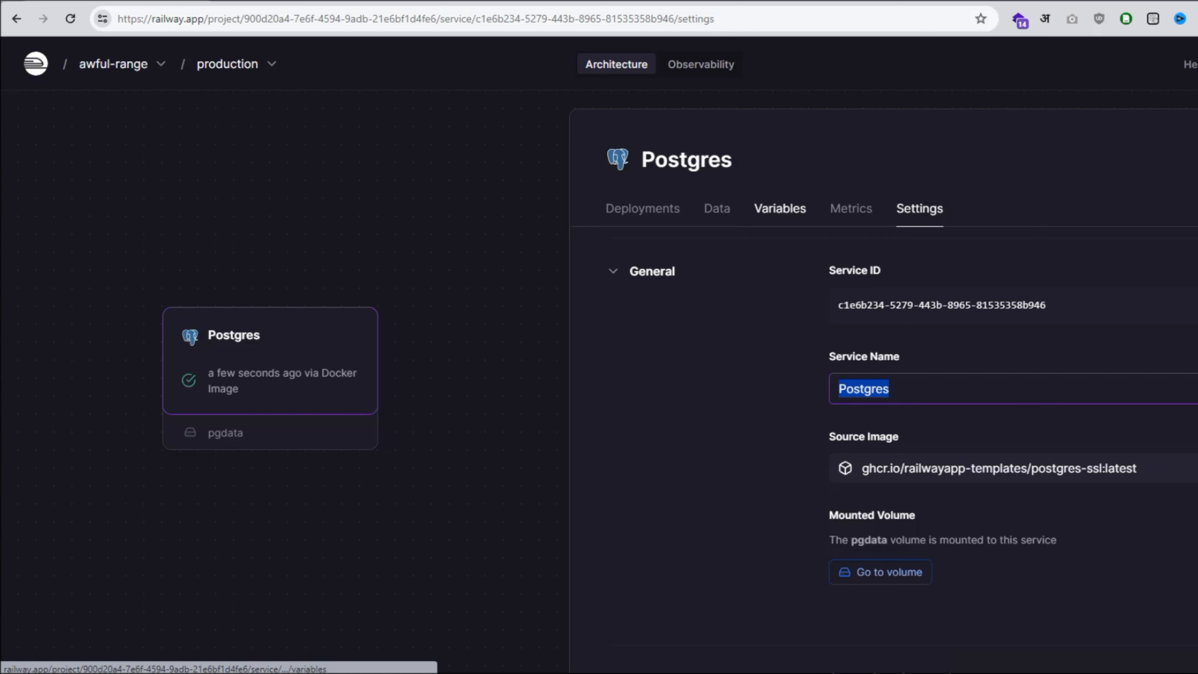
click(779, 208)
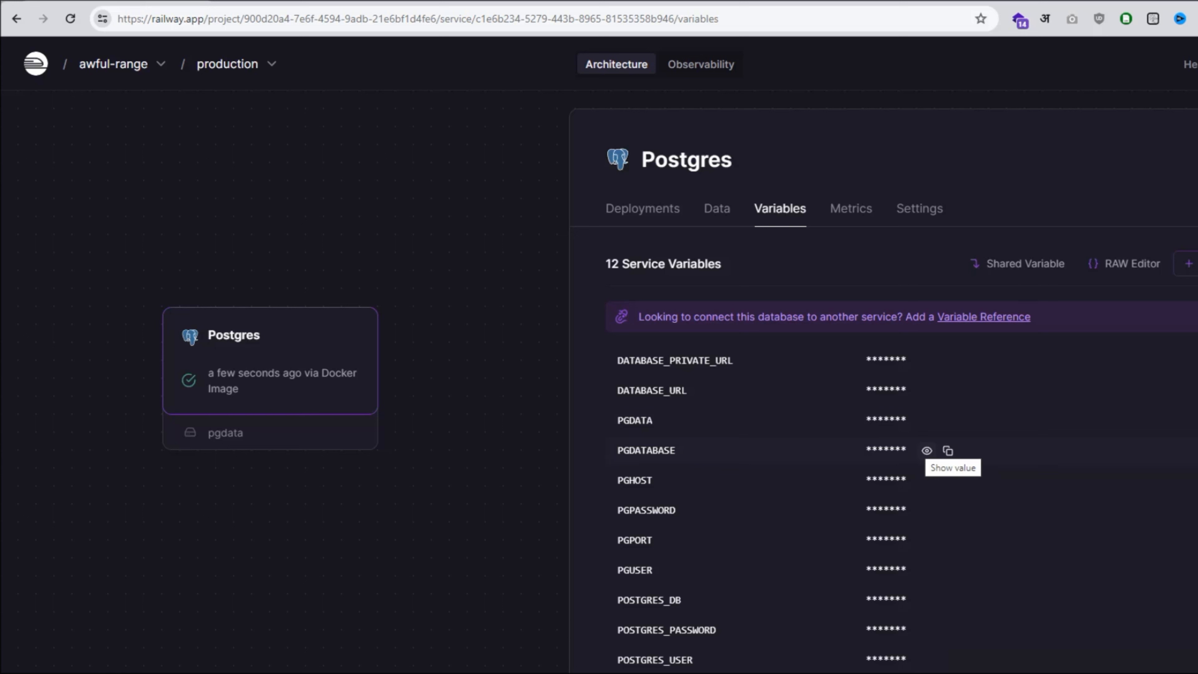
Reveal the values of the PGDATABASE, PGHOST and POSTGRES_DB variables of the Postgres service.
click(927, 450)
click(927, 480)
scroll(927, 420, down, 1)
click(927, 572)
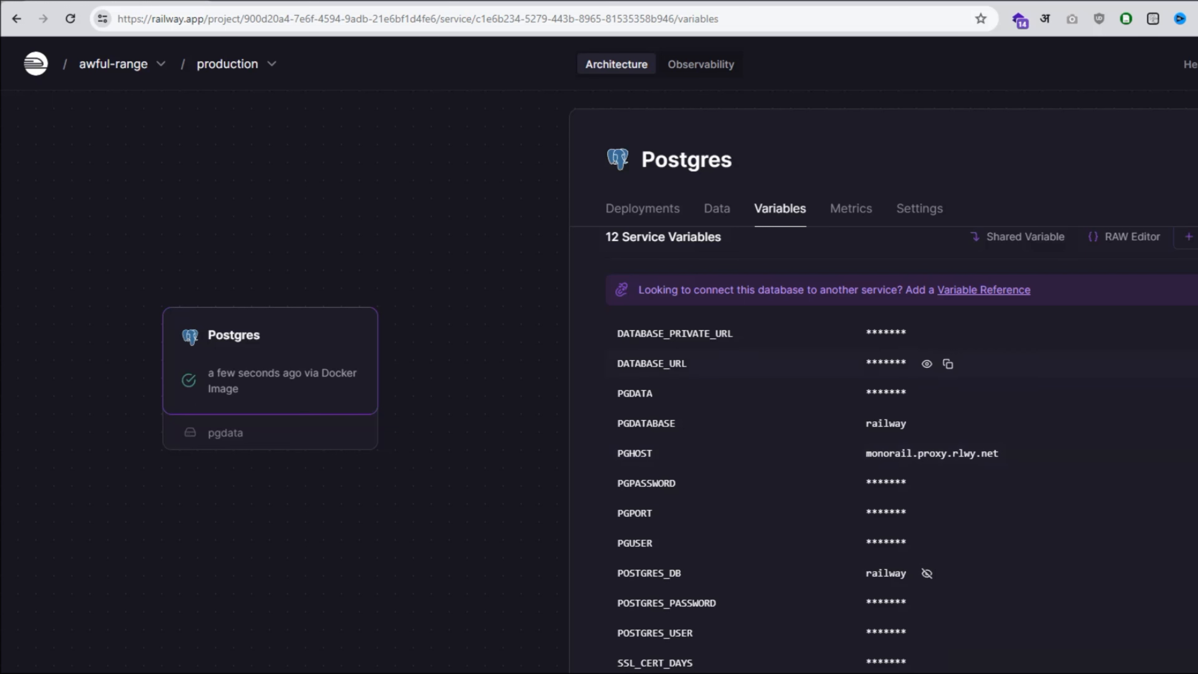
Copy the six Postgres reference lines, DATABASE_URL through PGUSER, from strapi_start.txt to the end of the project's .env file and save it.
key(alt+Tab)
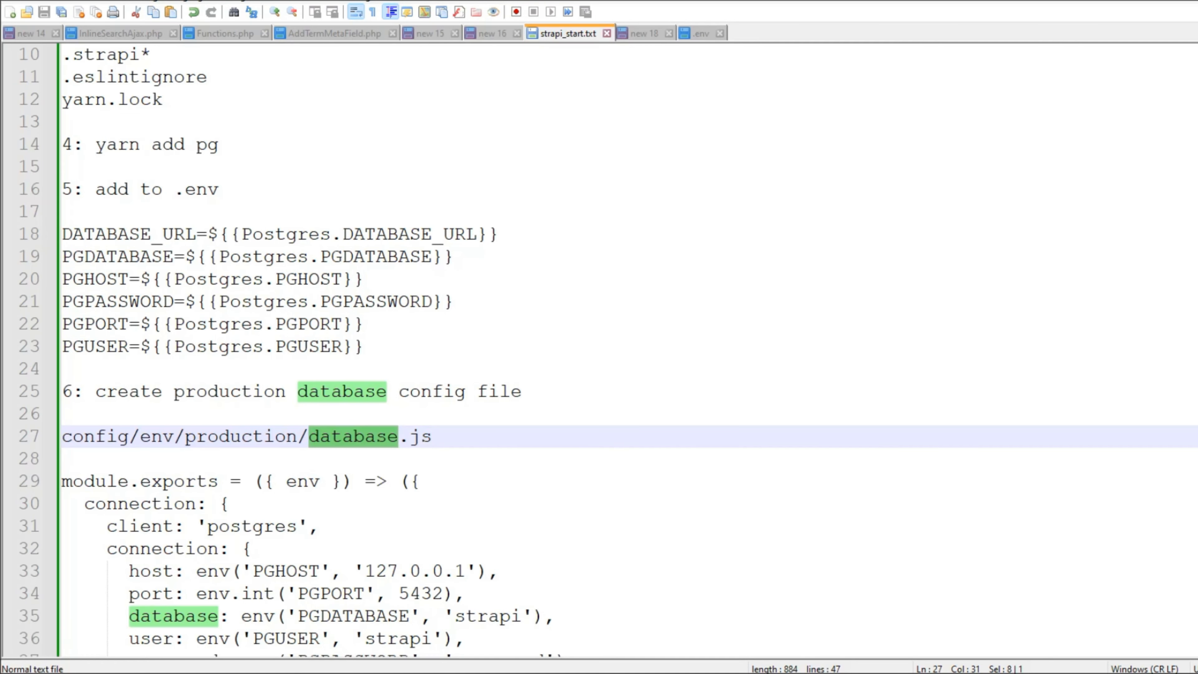
drag(363, 346, 61, 234)
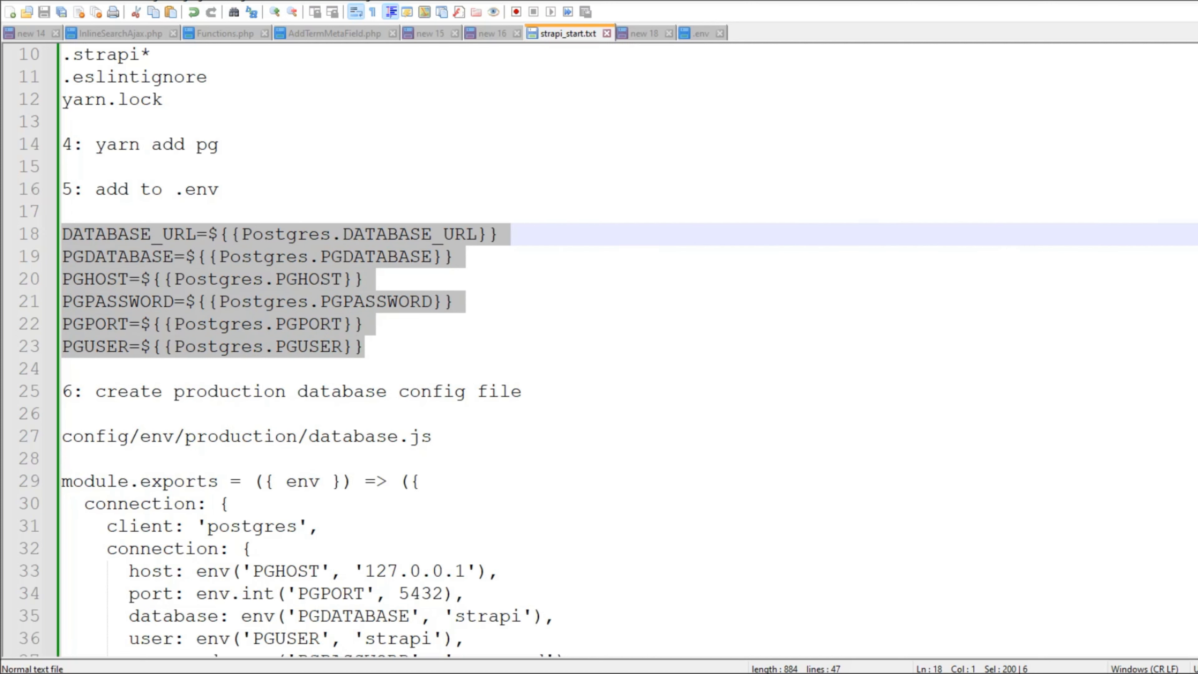
click(366, 346)
drag(366, 346, 62, 234)
key(ctrl+c)
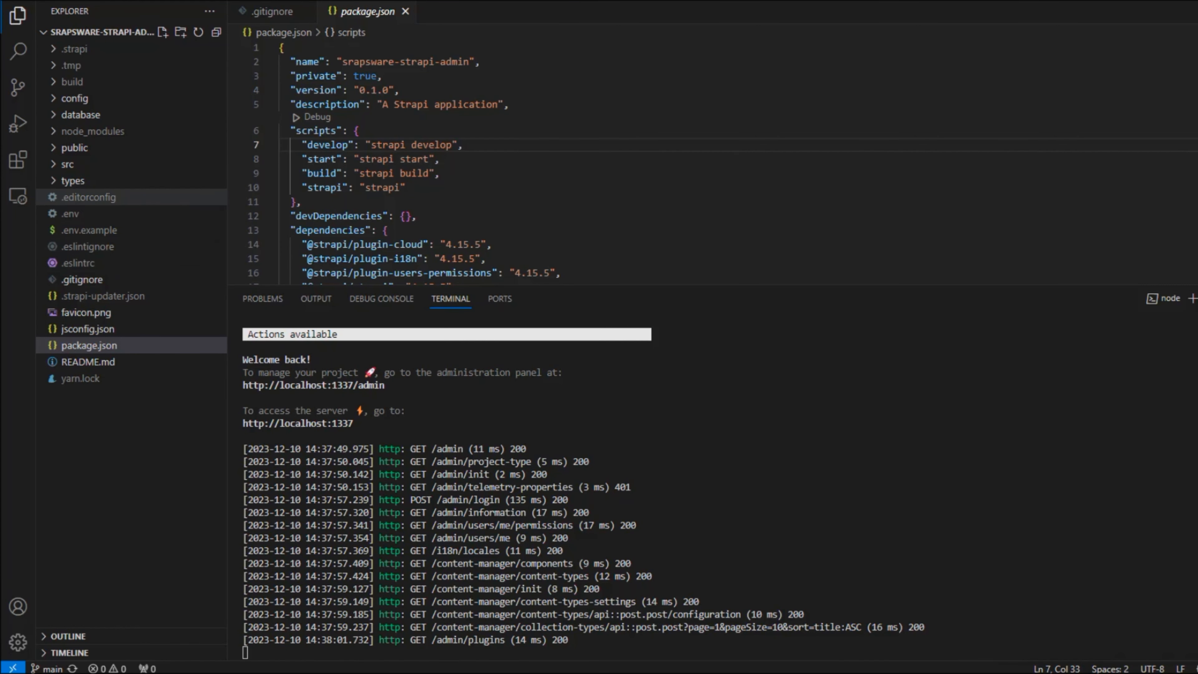
click(70, 213)
click(480, 176)
key(Return)
key(Return)
key(ctrl+v)
key(ctrl+s)
Compare the Postgres references added to .env with the service name and variables on Railway.
double_click(446, 192)
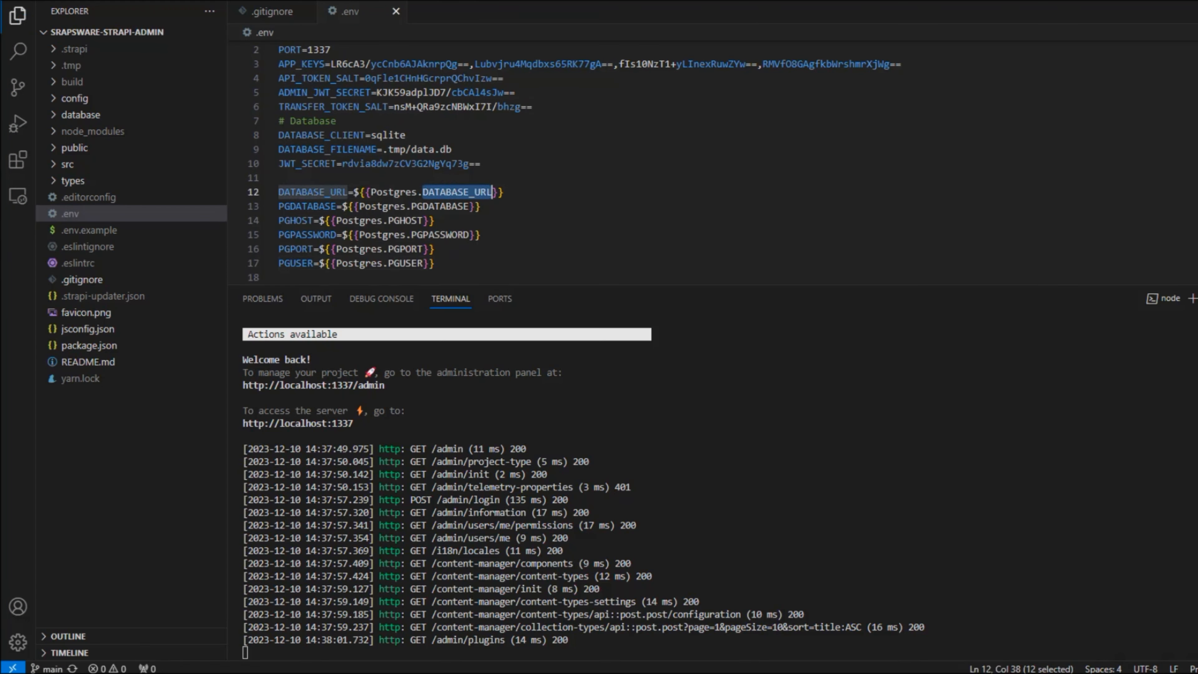
double_click(439, 206)
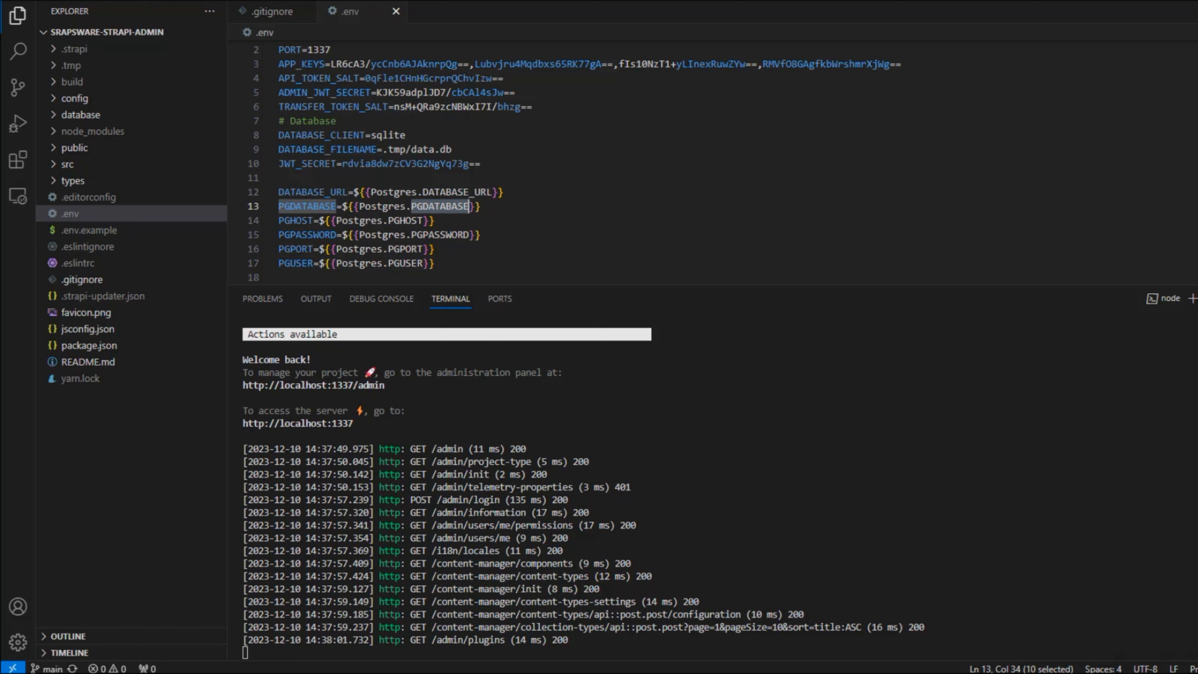
double_click(393, 192)
double_click(393, 192)
key(alt+Tab)
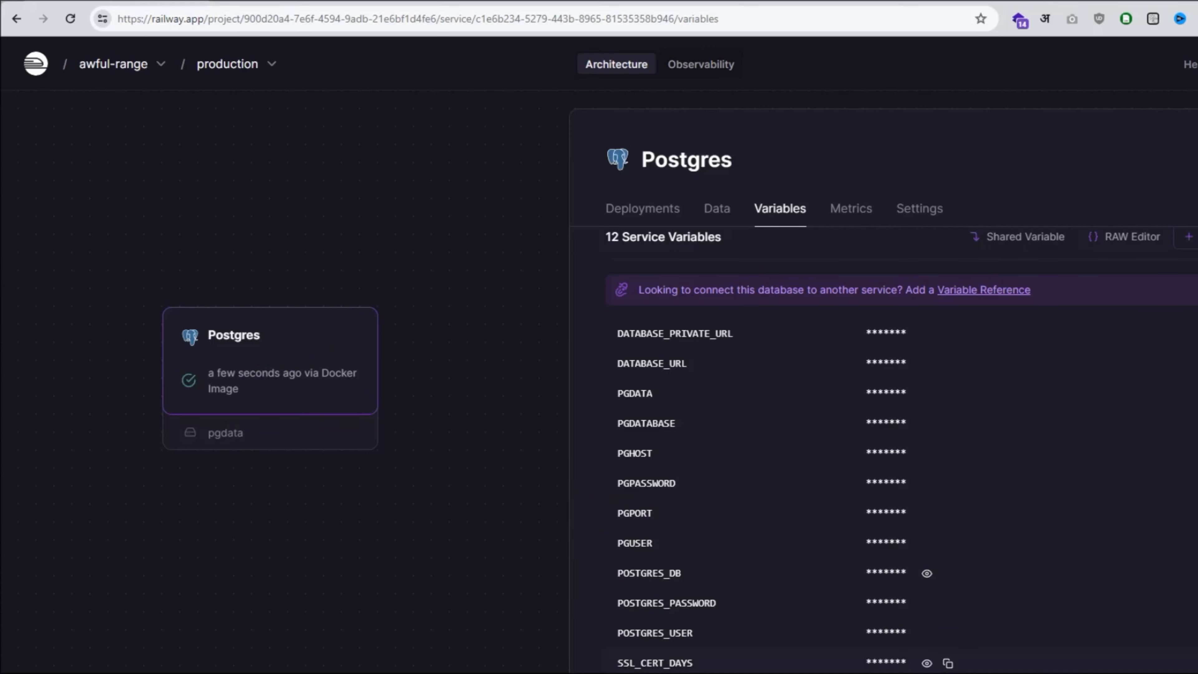
double_click(687, 161)
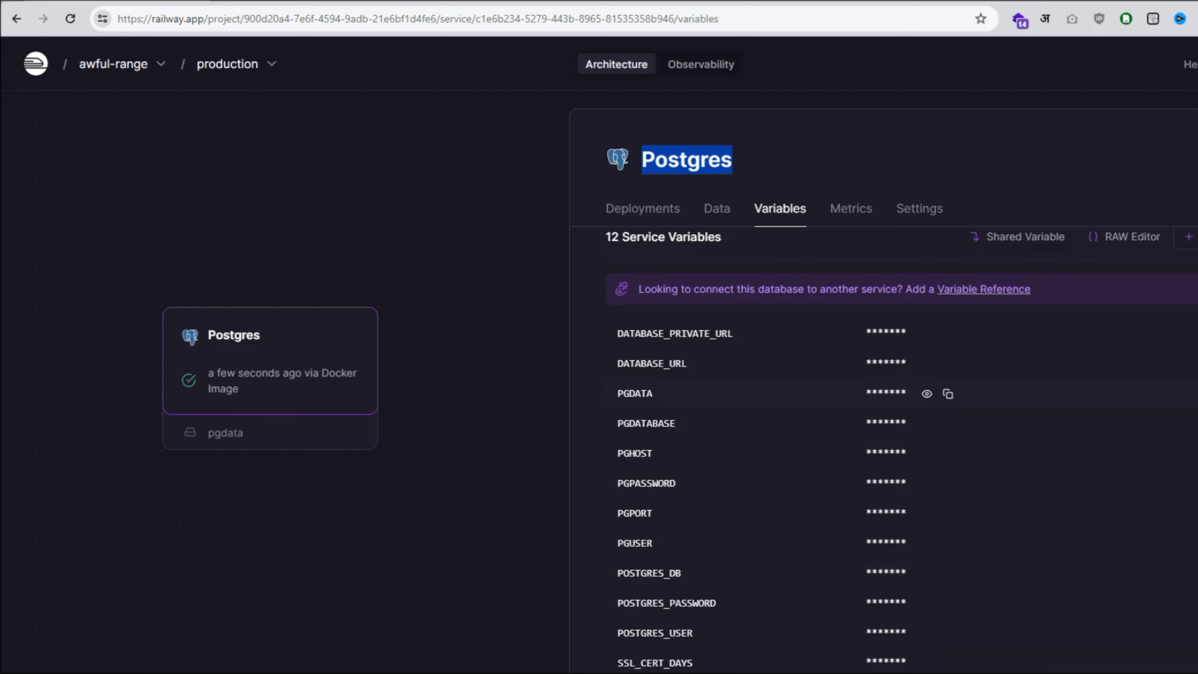
key(Escape)
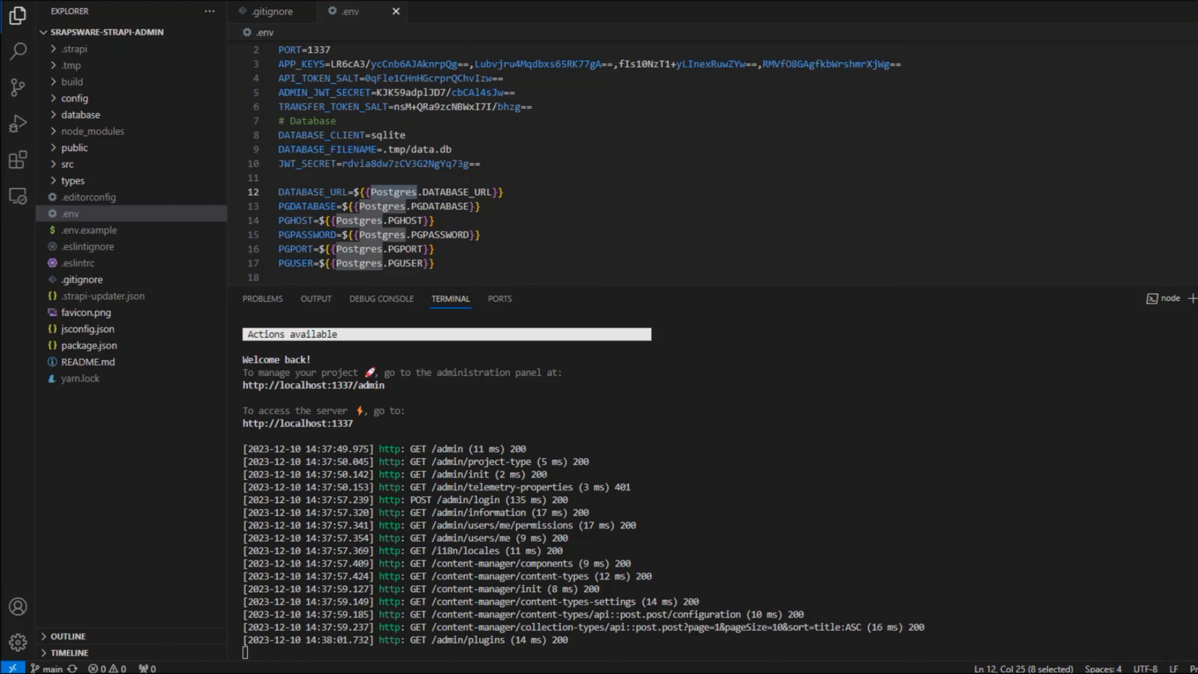
click(453, 249)
scroll(452, 250, down, 2)
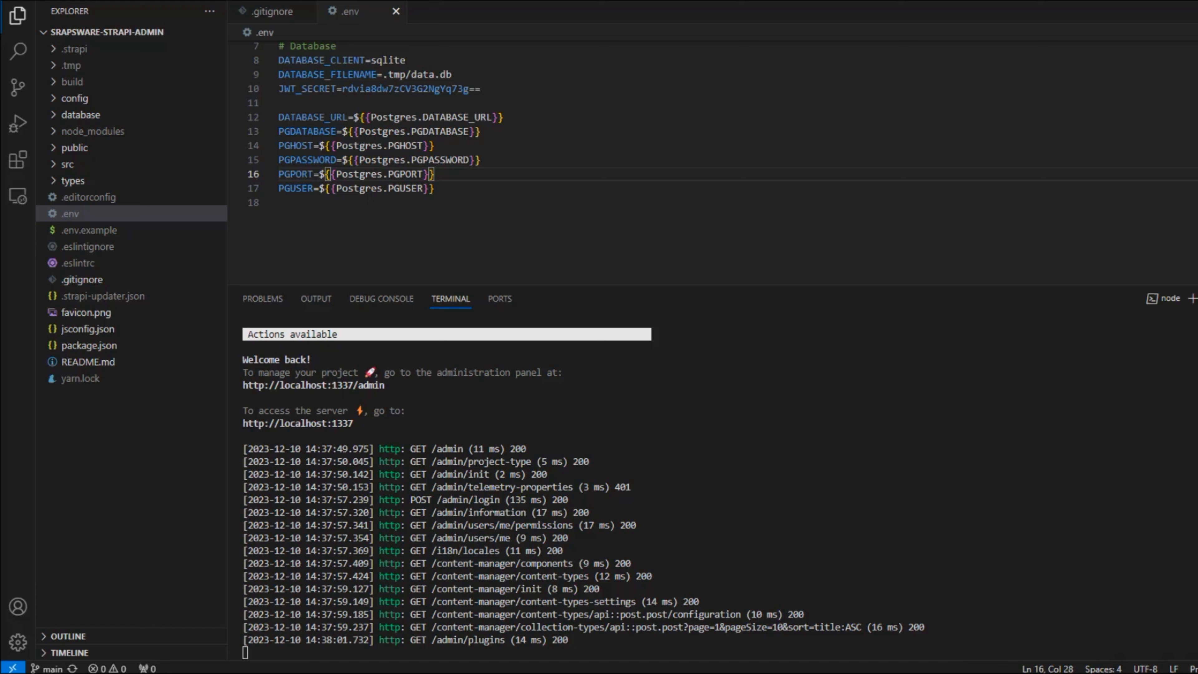
mouse_move(710, 673)
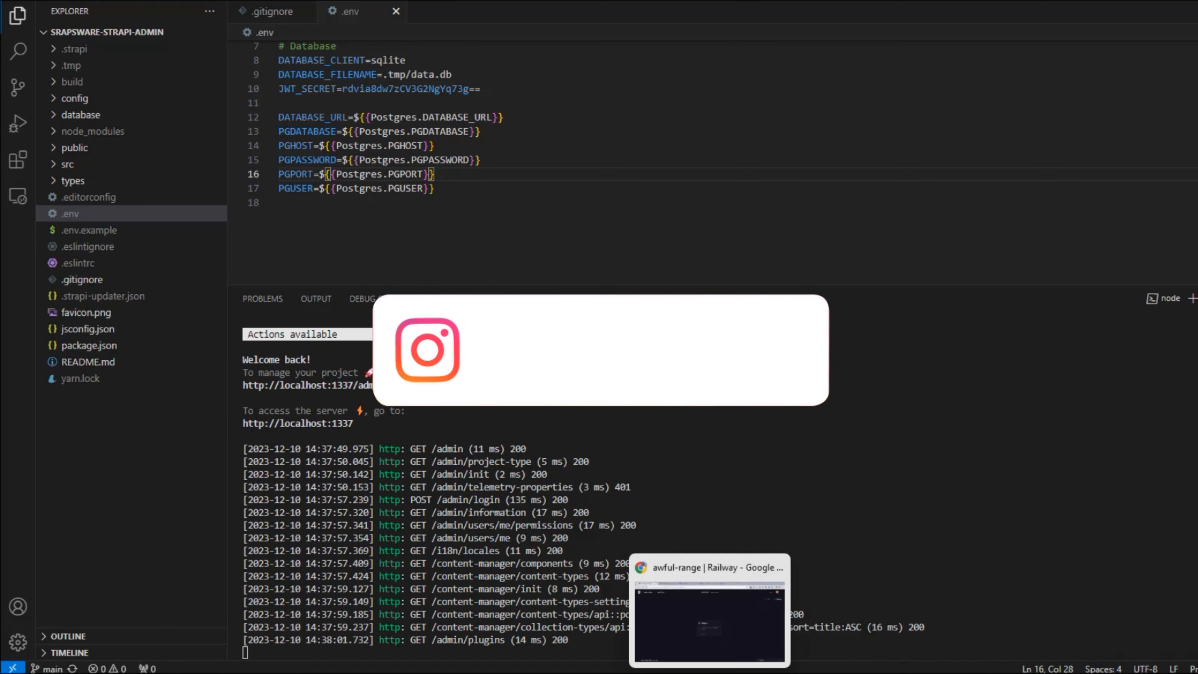
drag(437, 188, 278, 117)
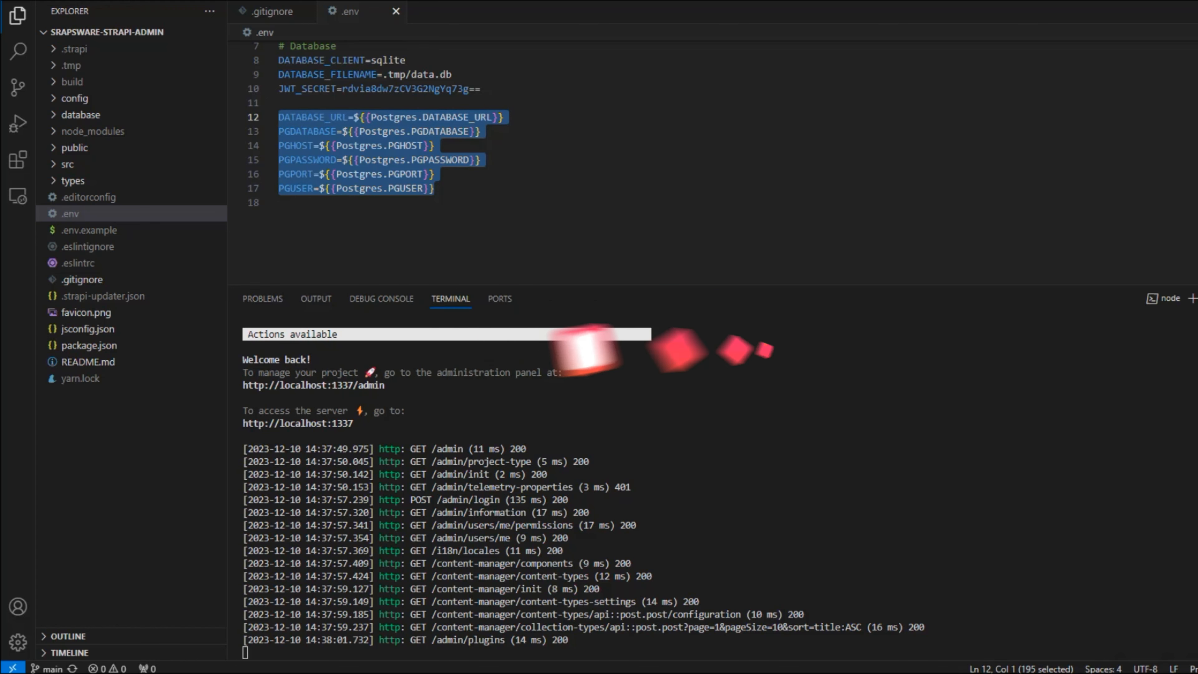
click(436, 189)
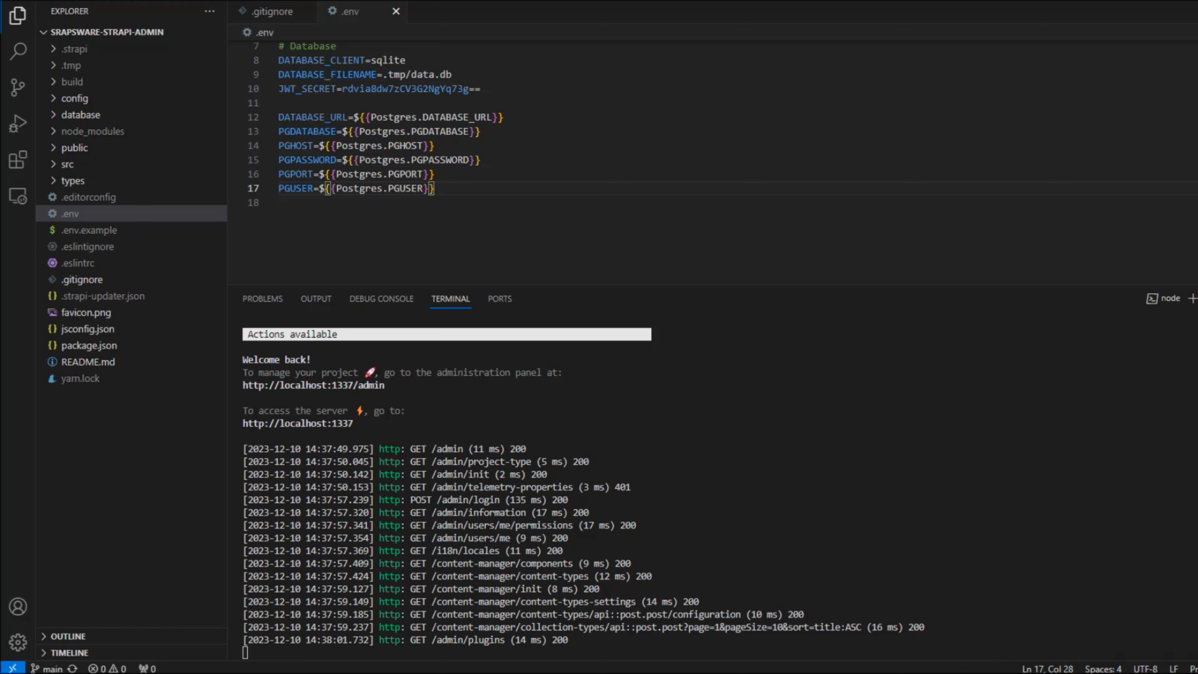
Create the file config/env/production/database.js in the project root, using the path copied from strapi_start.txt.
key(alt+Tab)
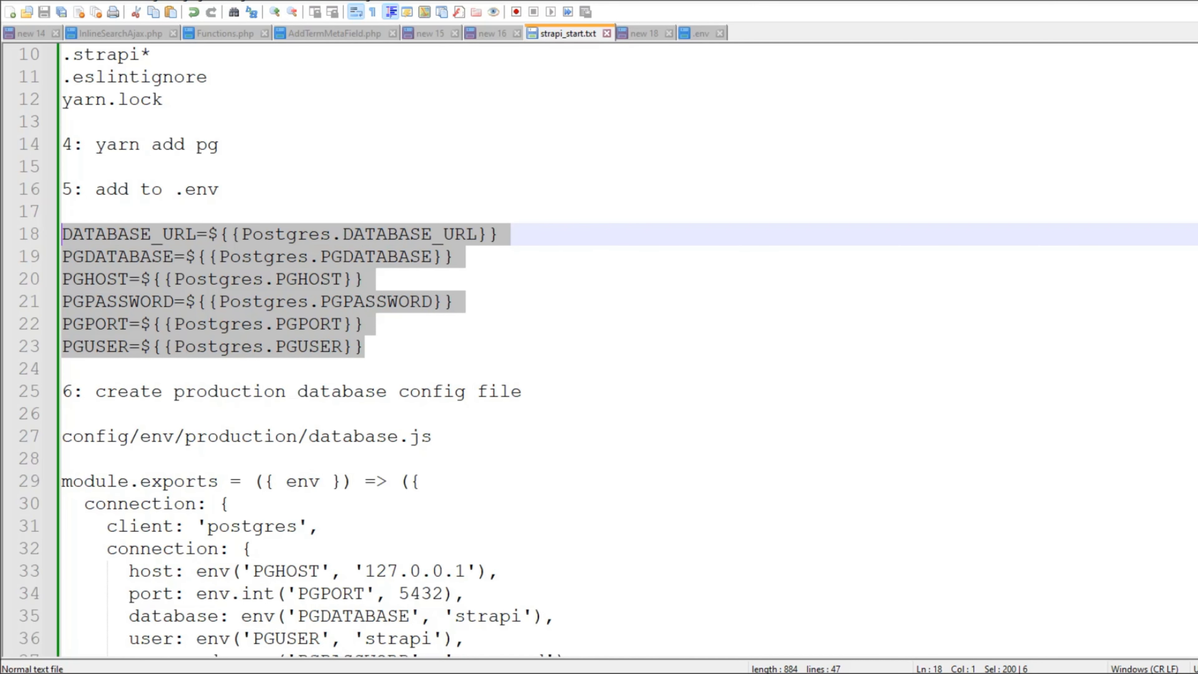
drag(63, 437, 431, 437)
key(ctrl+c)
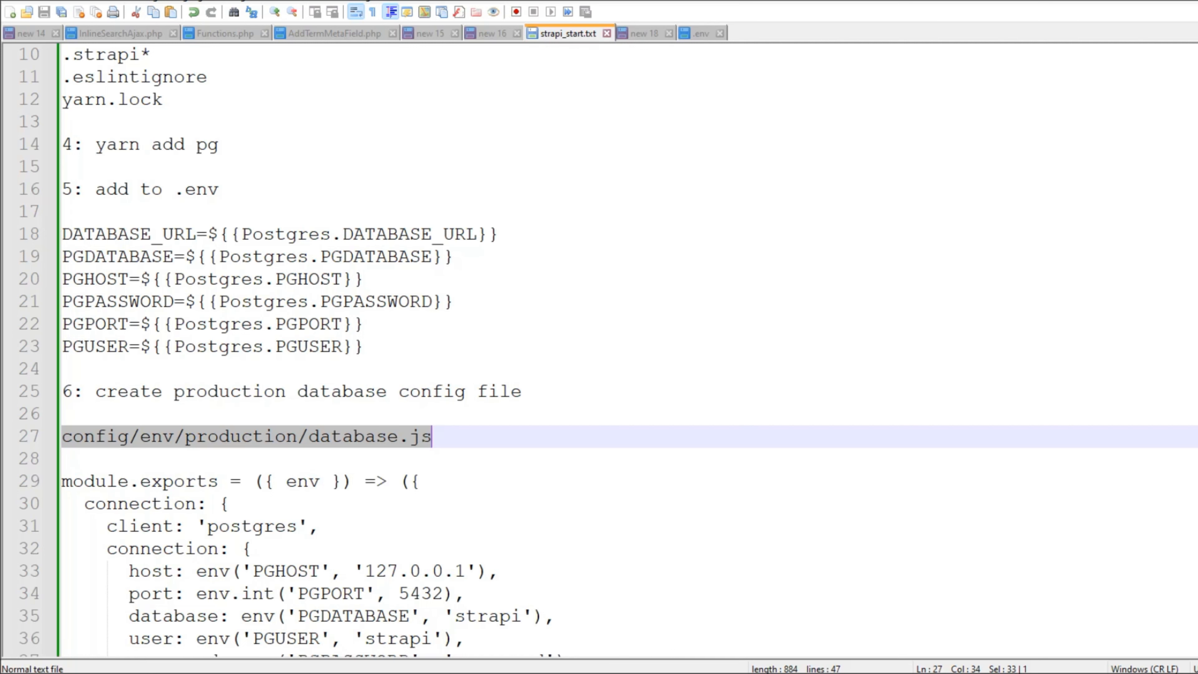
key(alt+Tab)
key(Left)
key(Left)
key(Left)
click(81, 33)
right_click(81, 34)
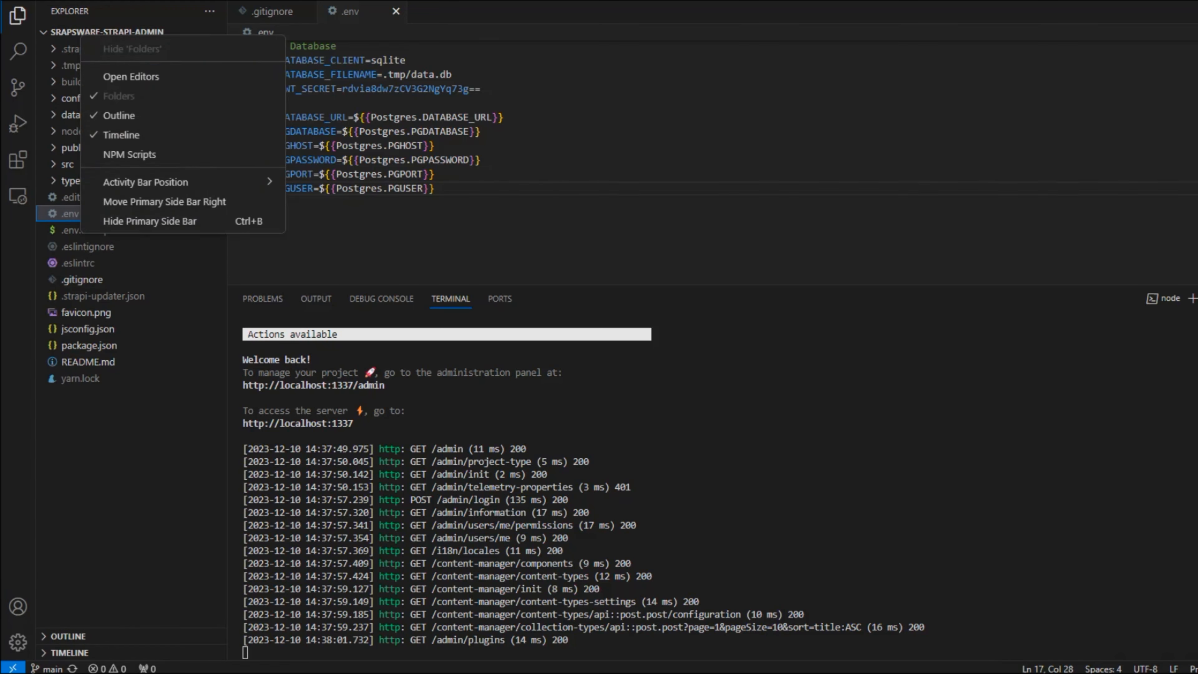
key(Escape)
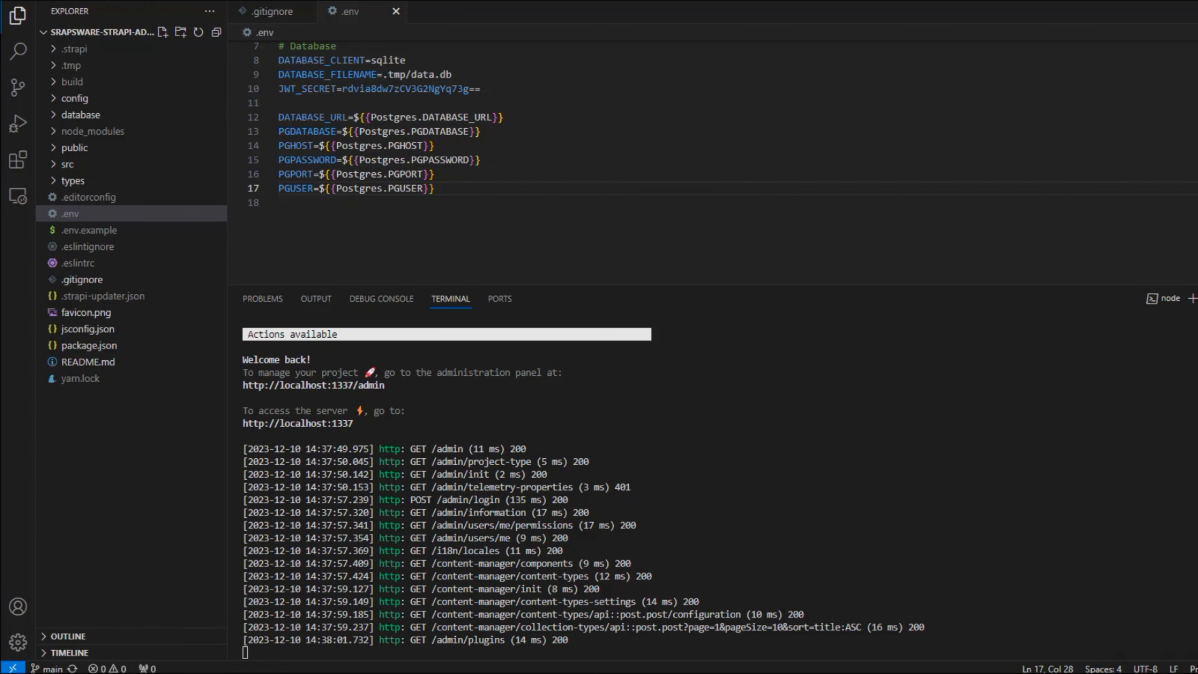
click(163, 31)
key(ctrl+v)
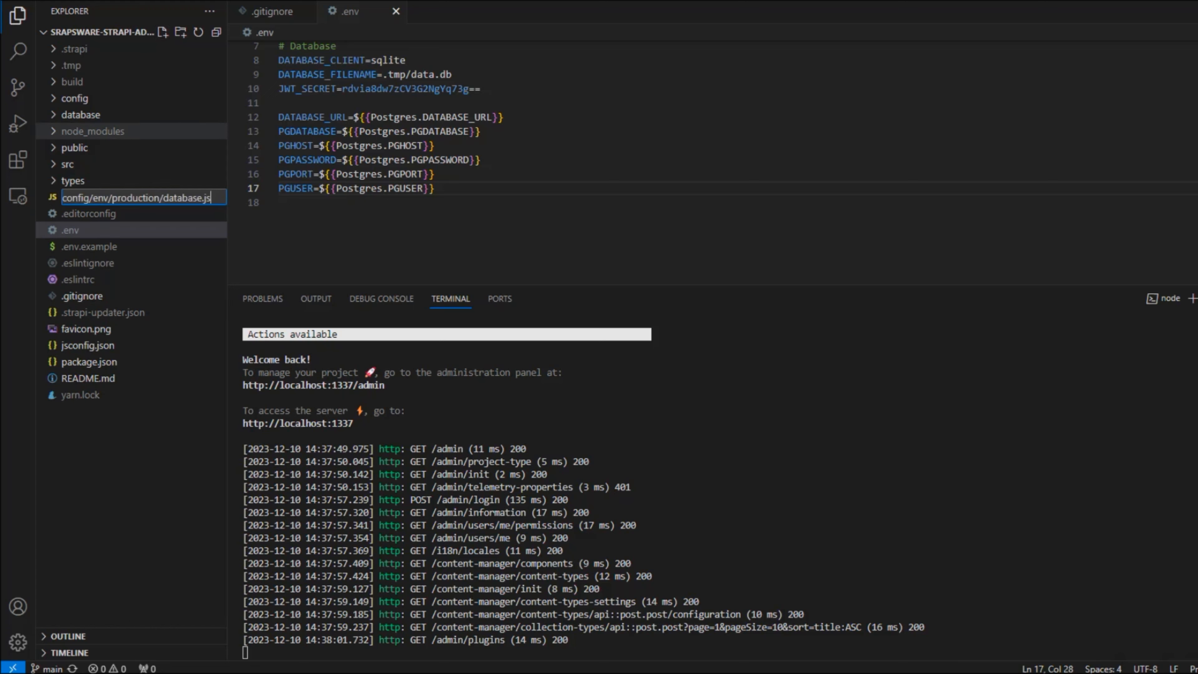
key(Return)
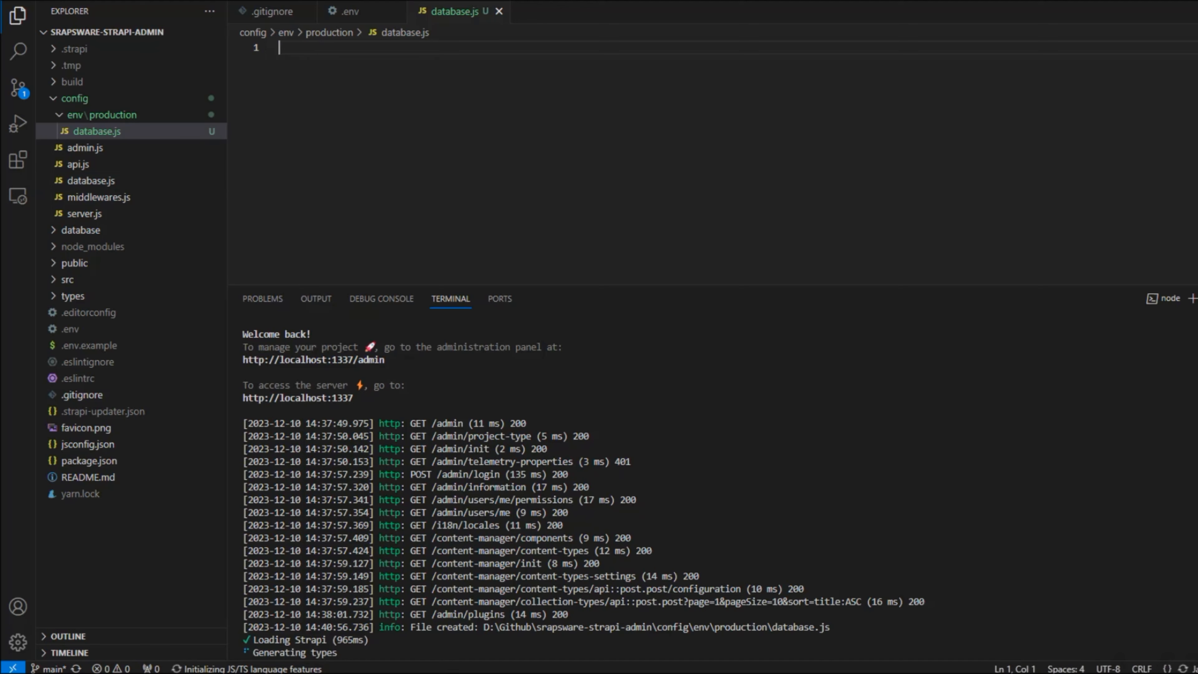
Browse the project folder in File Explorer down to config/env/production to check the new database.js file.
mouse_move(677, 673)
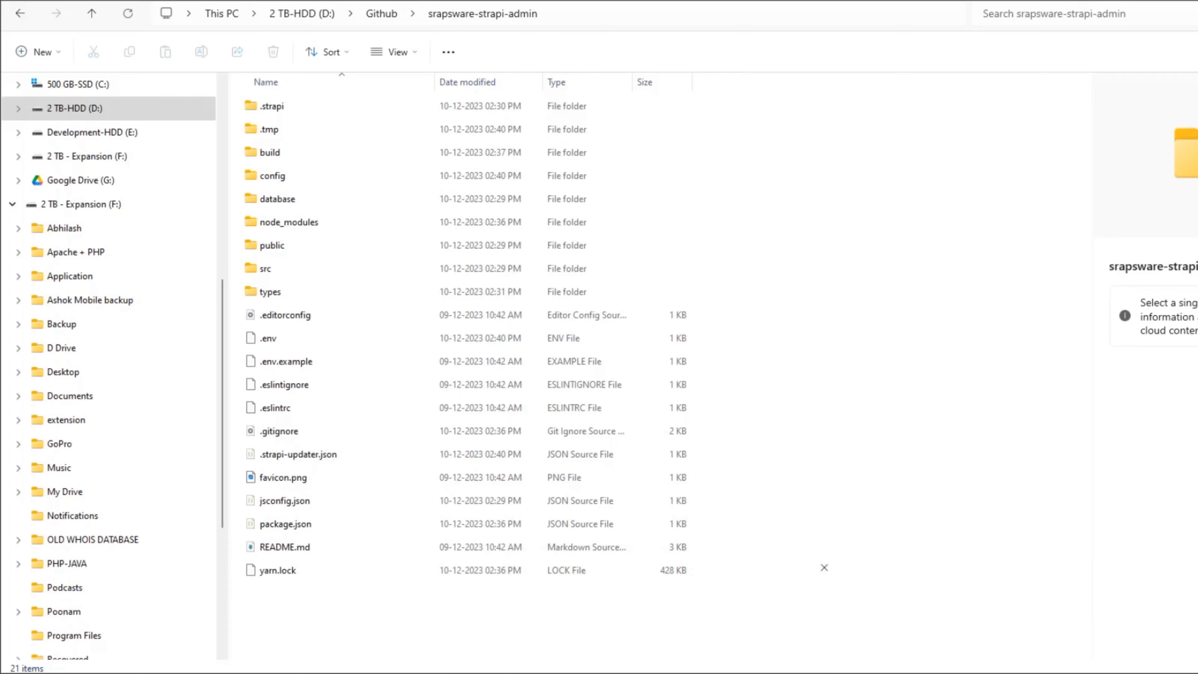
click(812, 567)
double_click(272, 176)
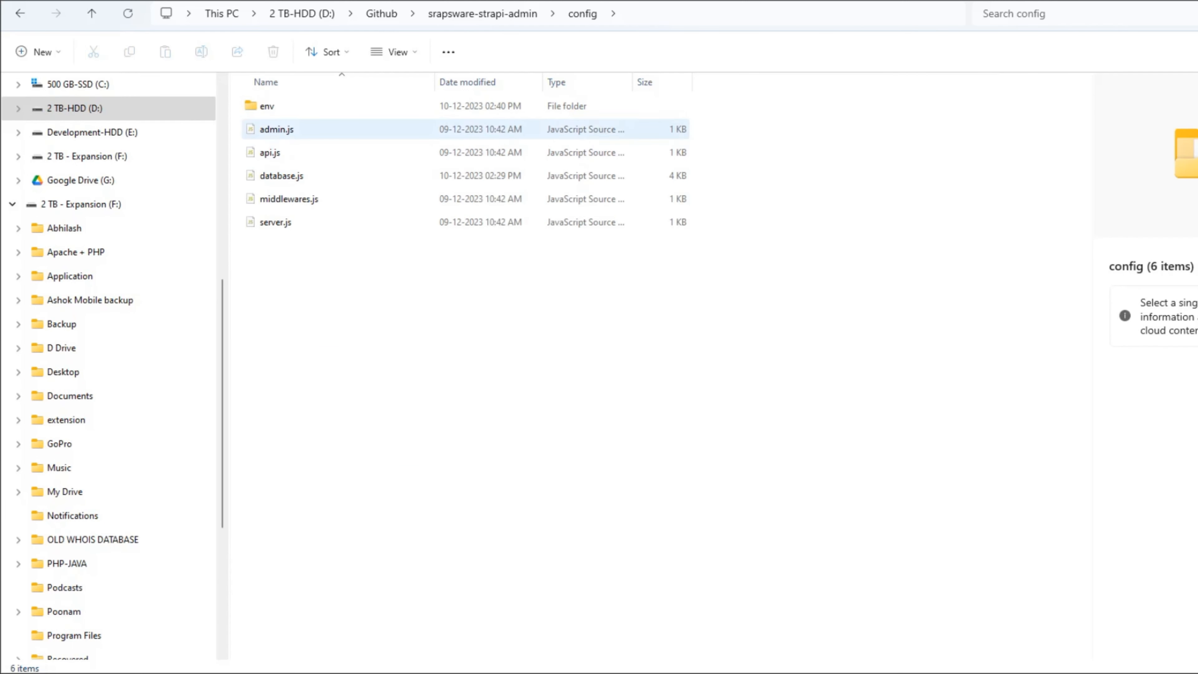
click(267, 106)
double_click(267, 106)
double_click(274, 106)
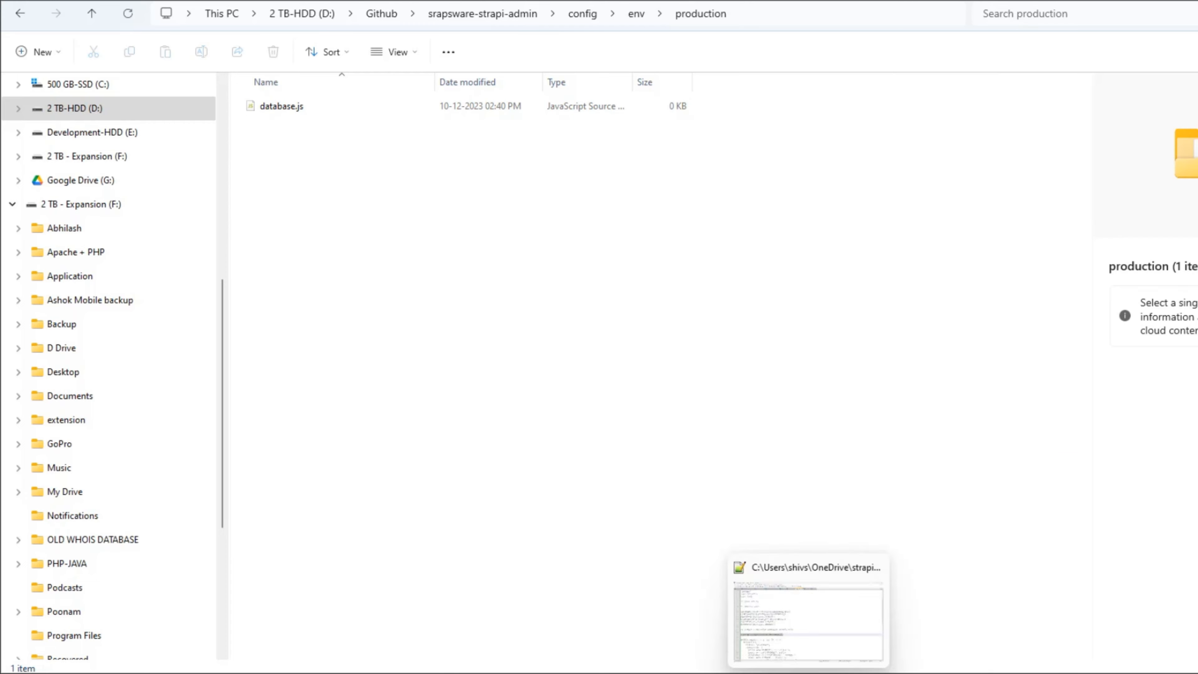
Copy the module.exports block with the postgres connection from strapi_start.txt into the production database.js and save the file.
click(807, 625)
scroll(599, 349, down, 4)
scroll(599, 349, down, 2)
scroll(599, 349, up, 1)
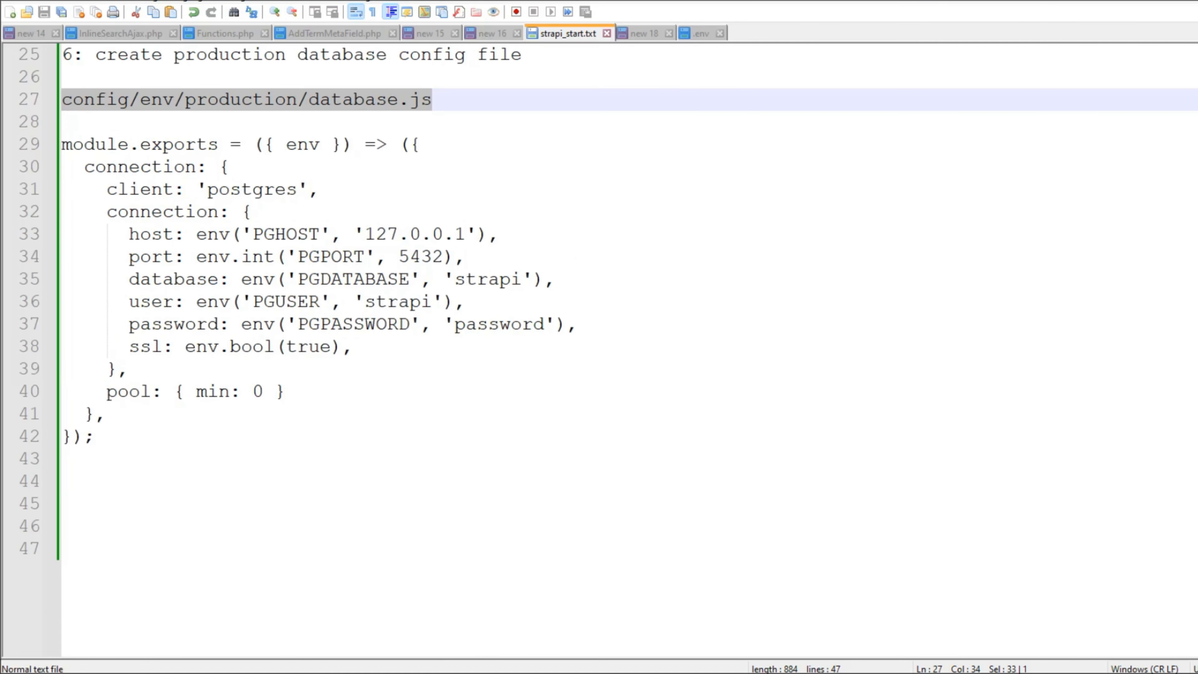
drag(93, 436, 62, 143)
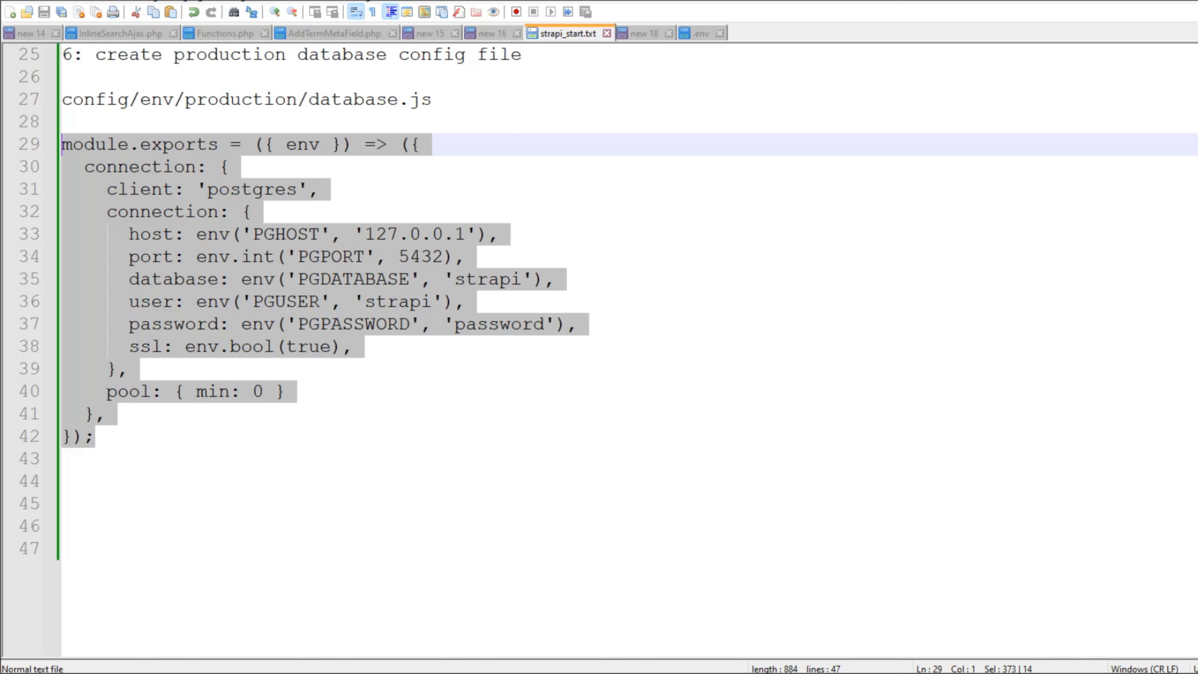
double_click(332, 256)
click(342, 279)
double_click(342, 280)
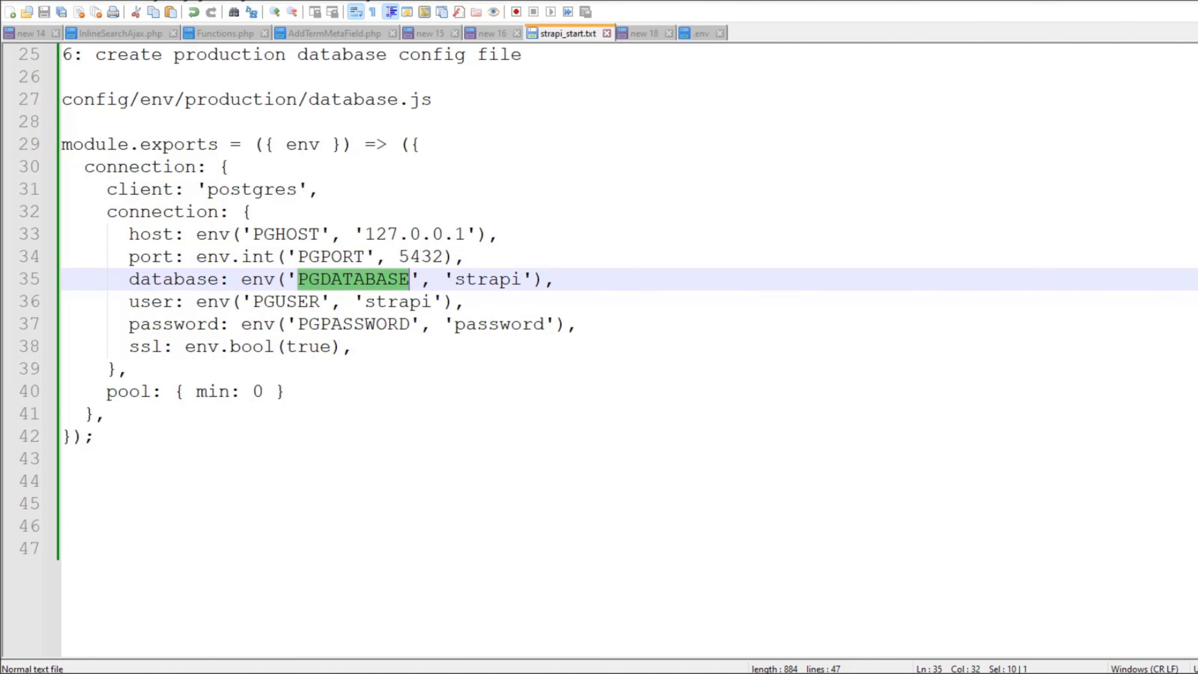
click(302, 302)
double_click(297, 324)
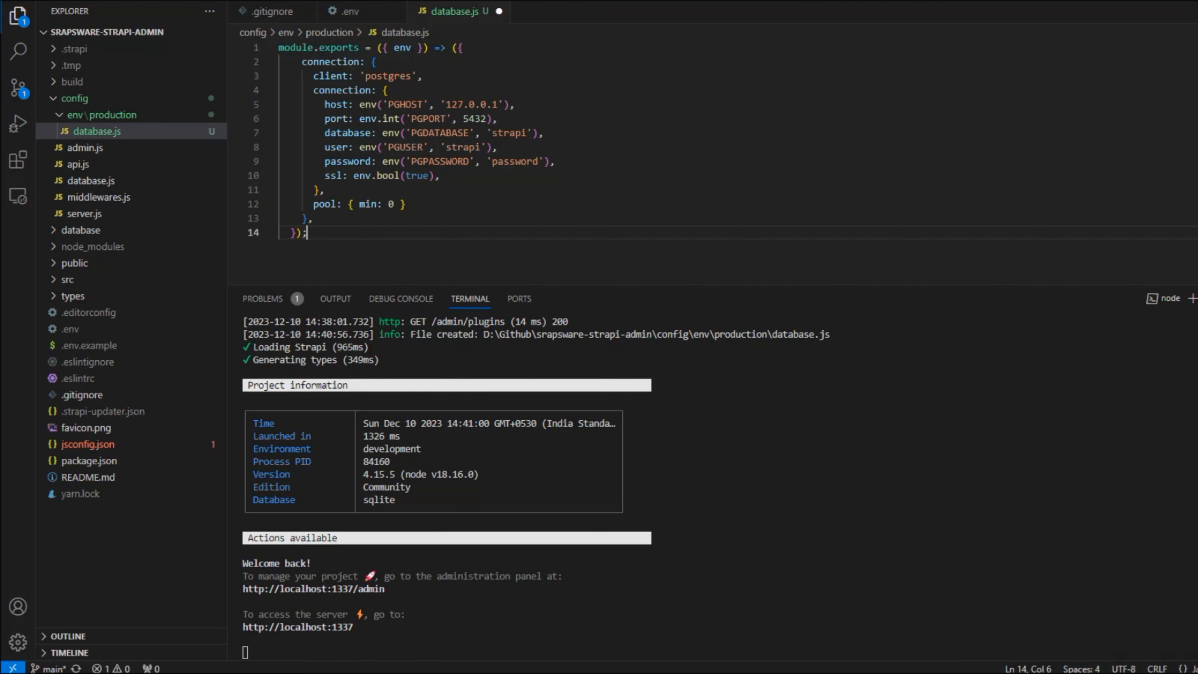
key(ctrl+s)
Review the sqlite client and filename settings in .env and the postgres connection in the production database.js.
click(352, 11)
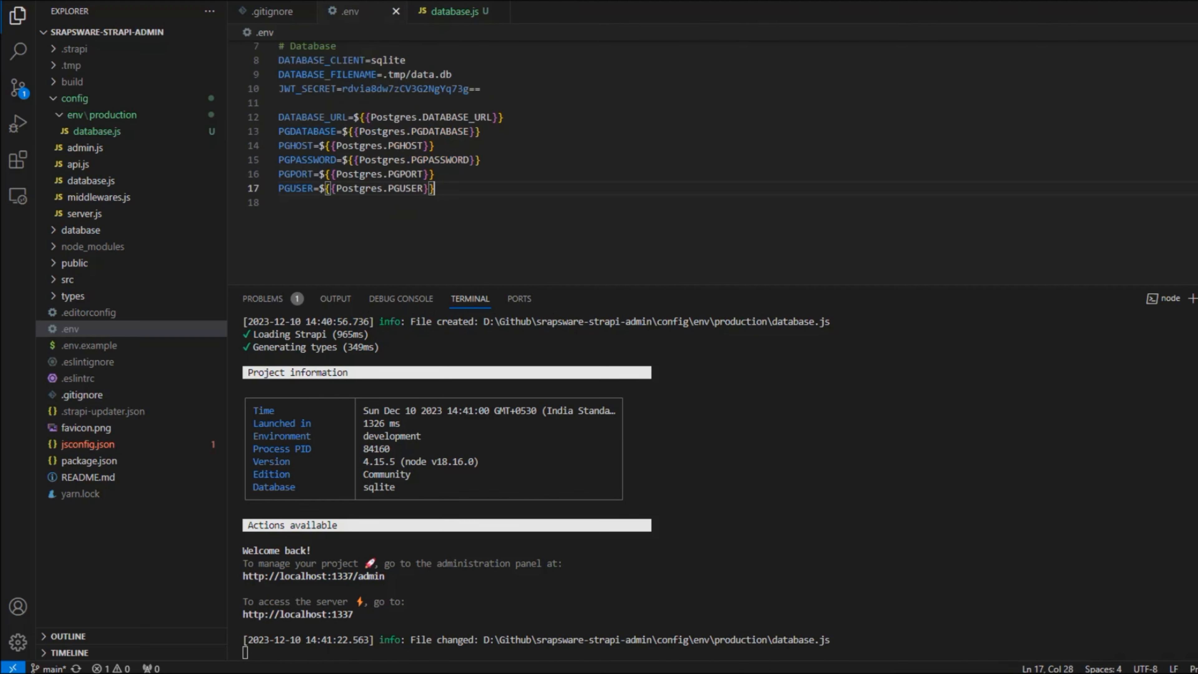
scroll(708, 156, up, 2)
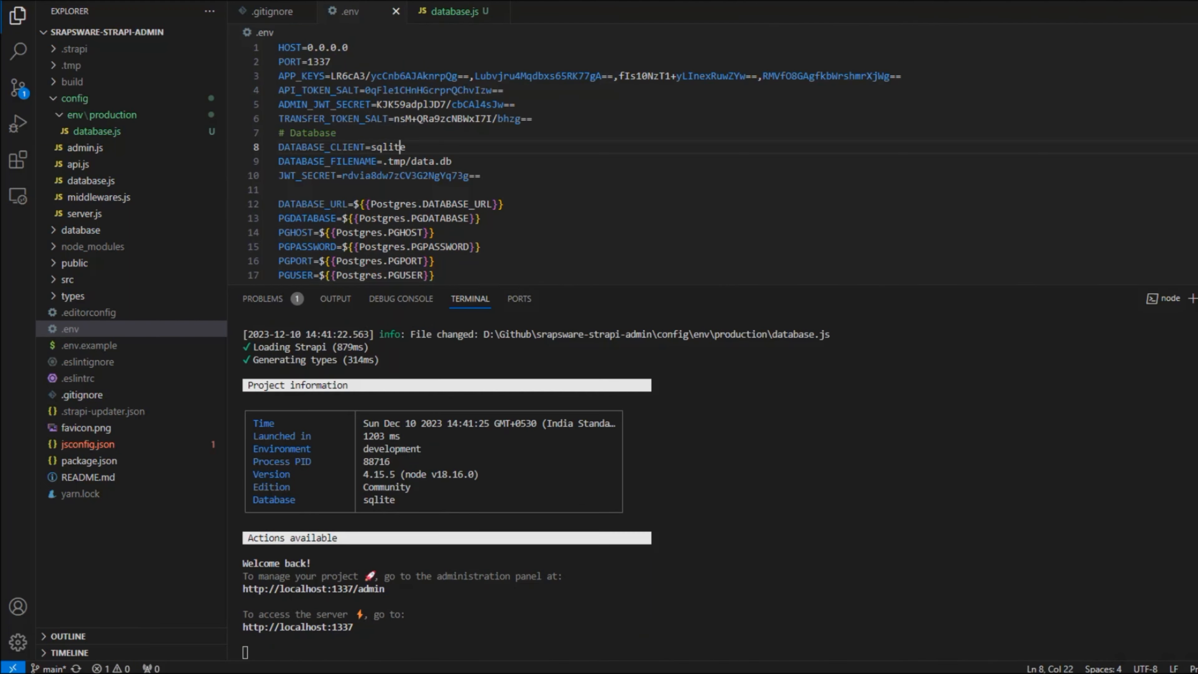
double_click(399, 148)
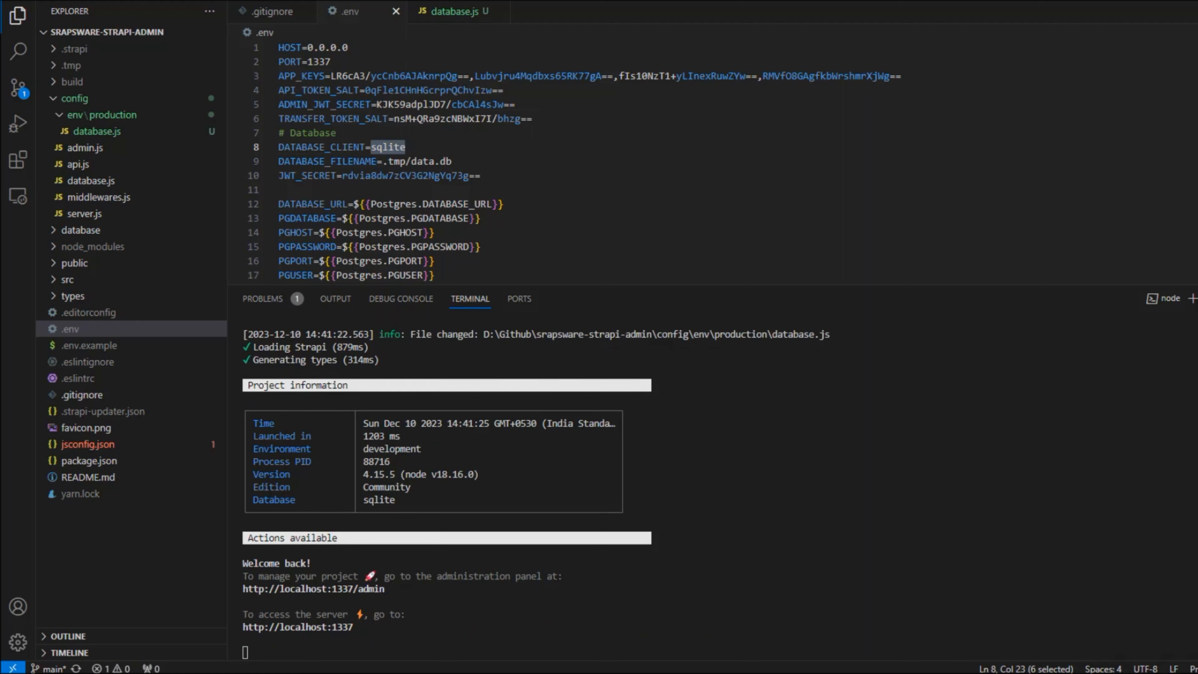
drag(452, 162, 383, 161)
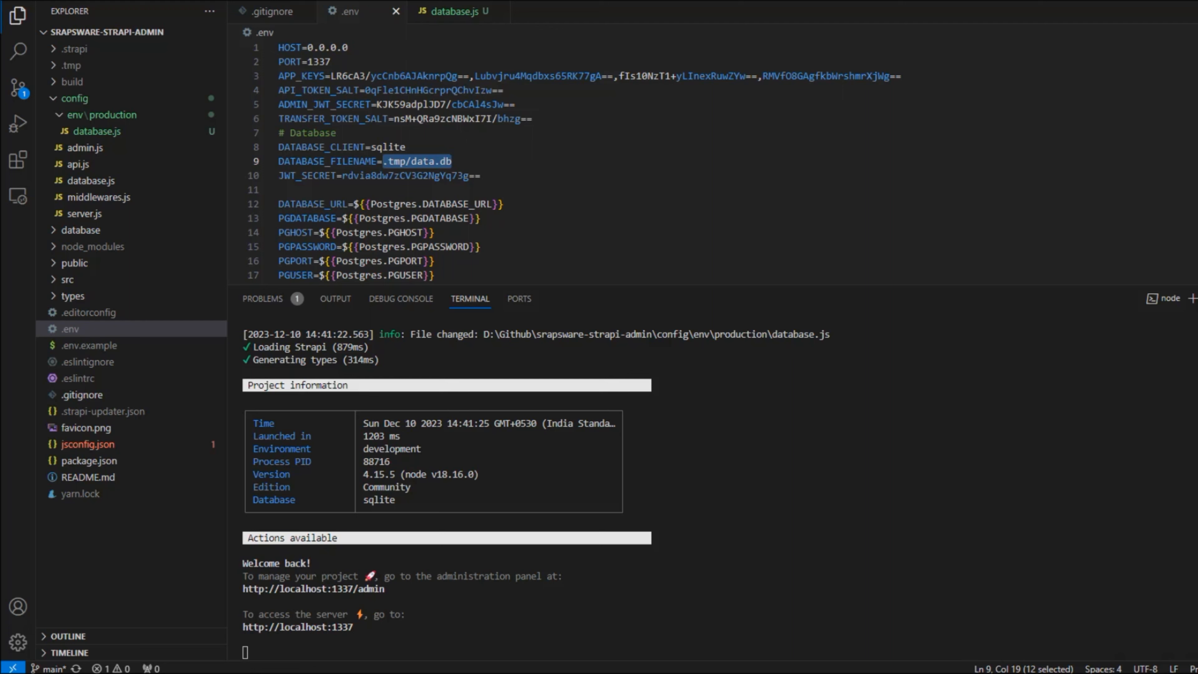
click(452, 161)
drag(452, 162, 302, 147)
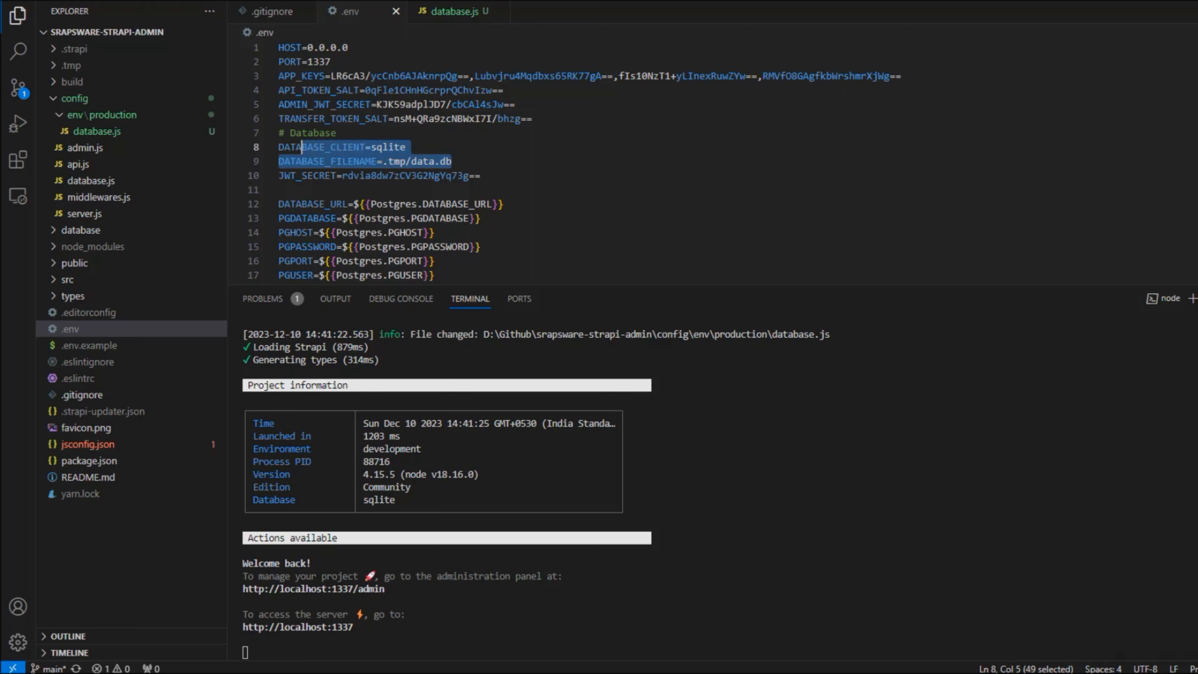
click(454, 11)
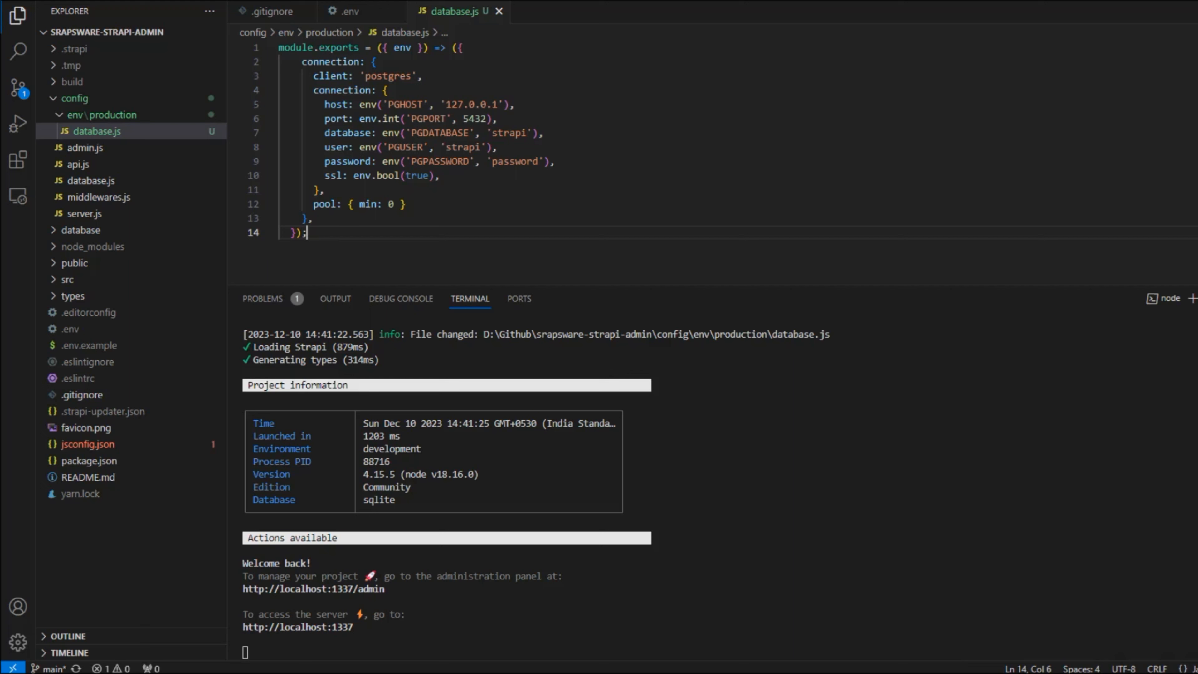
drag(307, 232, 279, 61)
drag(434, 104, 440, 104)
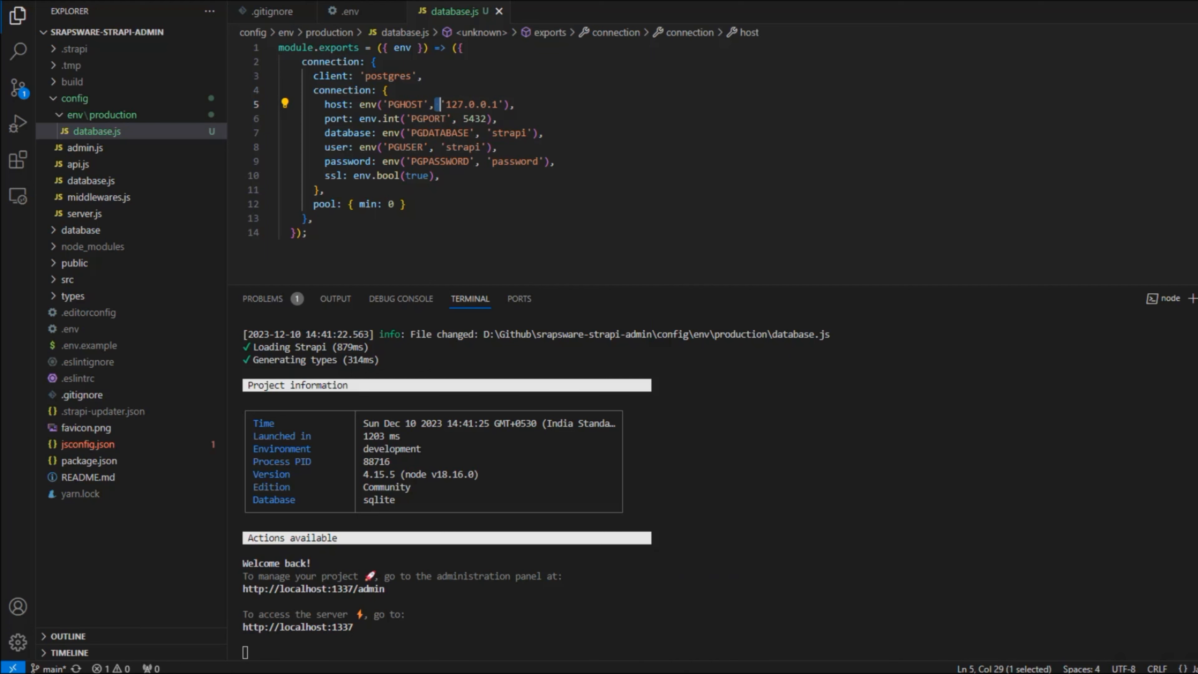
Switch to GitHub Desktop, commit the new production database.js to main with the default summary and push it to origin.
click(710, 673)
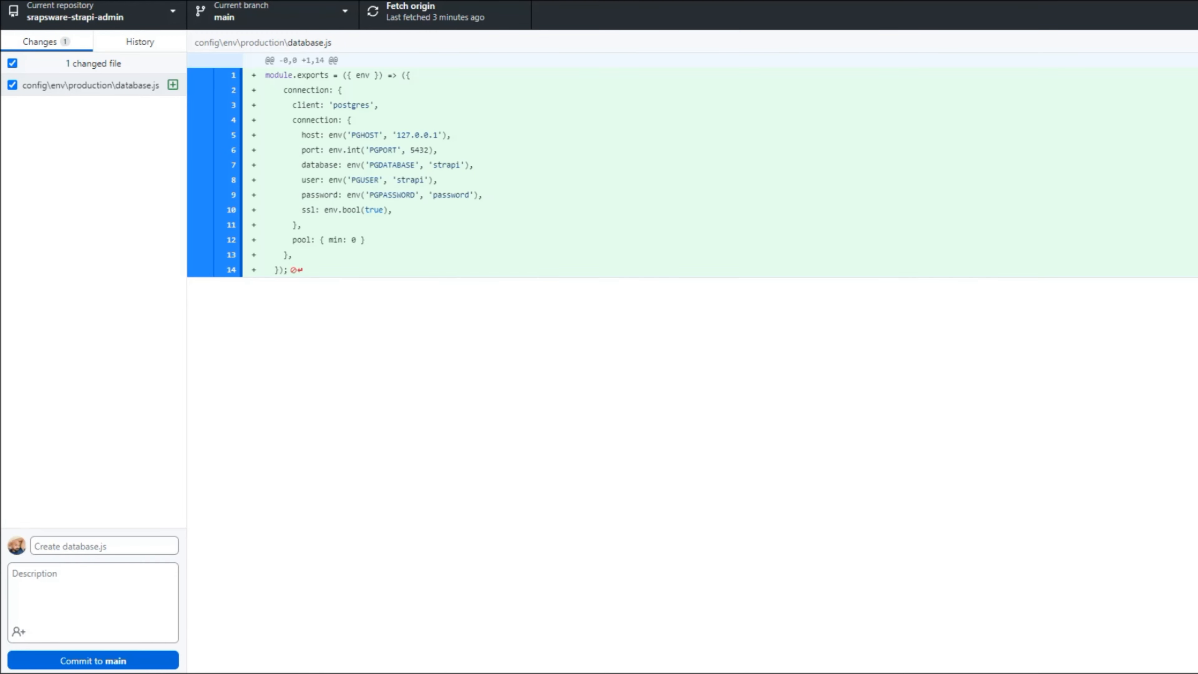
click(93, 661)
click(930, 183)
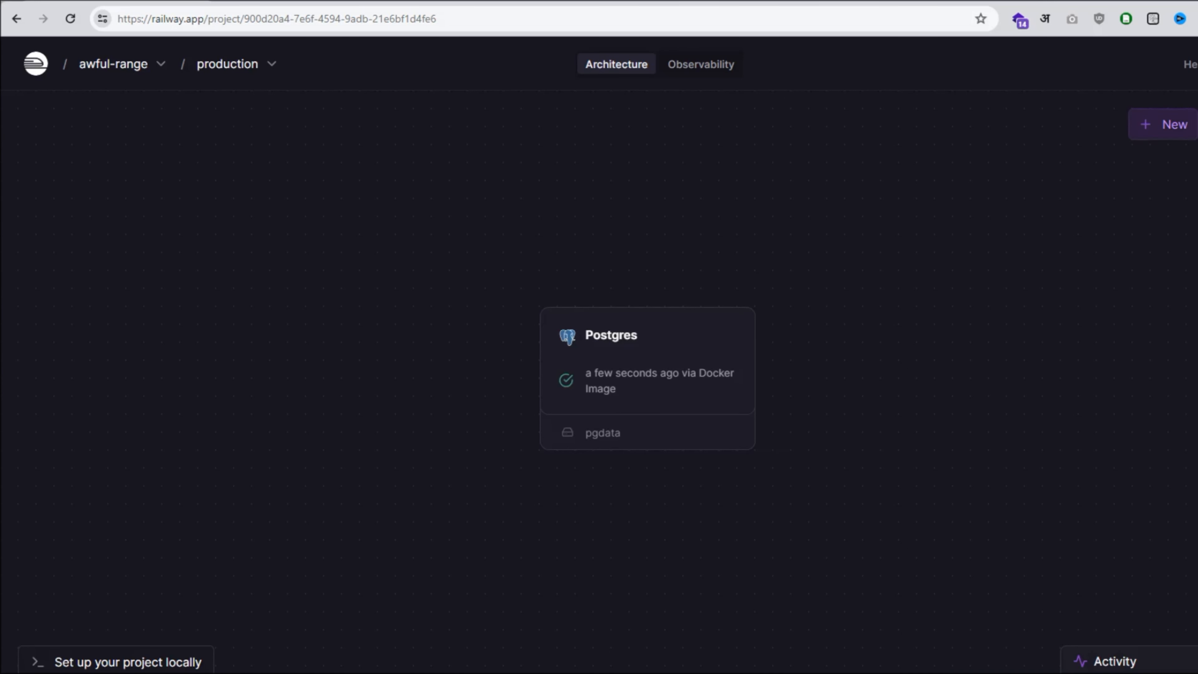
Add the GitHub repository srapswaregit/srapsware-strapi-admin to the Railway project as a new service.
click(1165, 124)
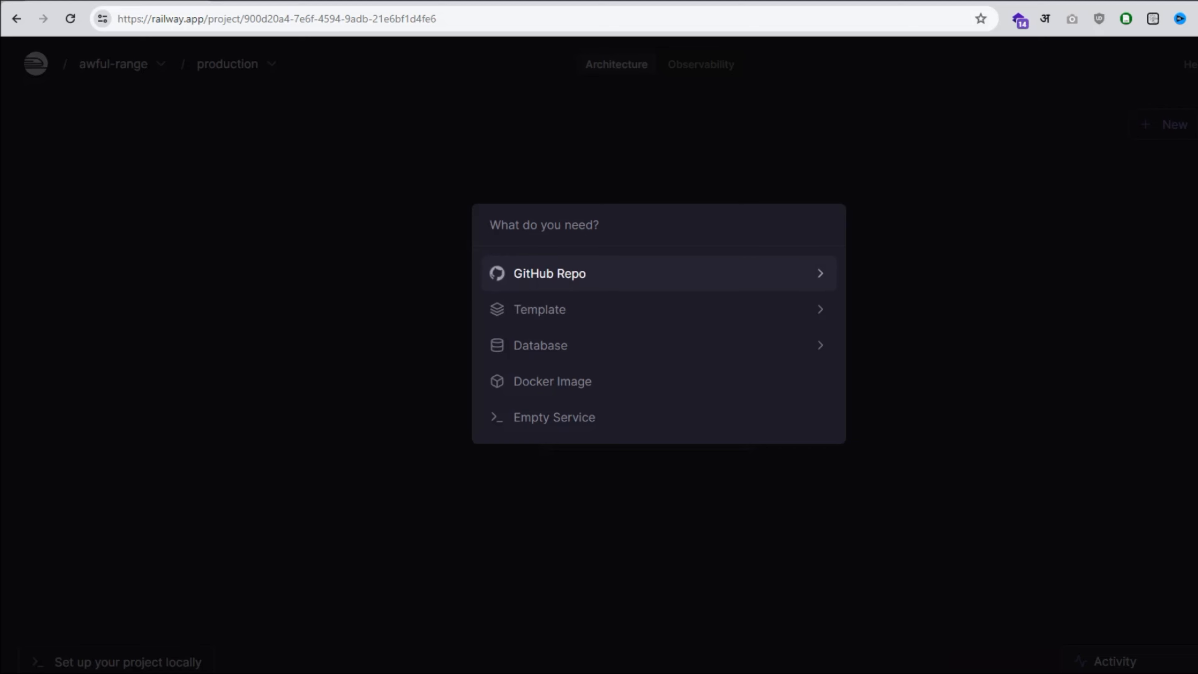
key(Return)
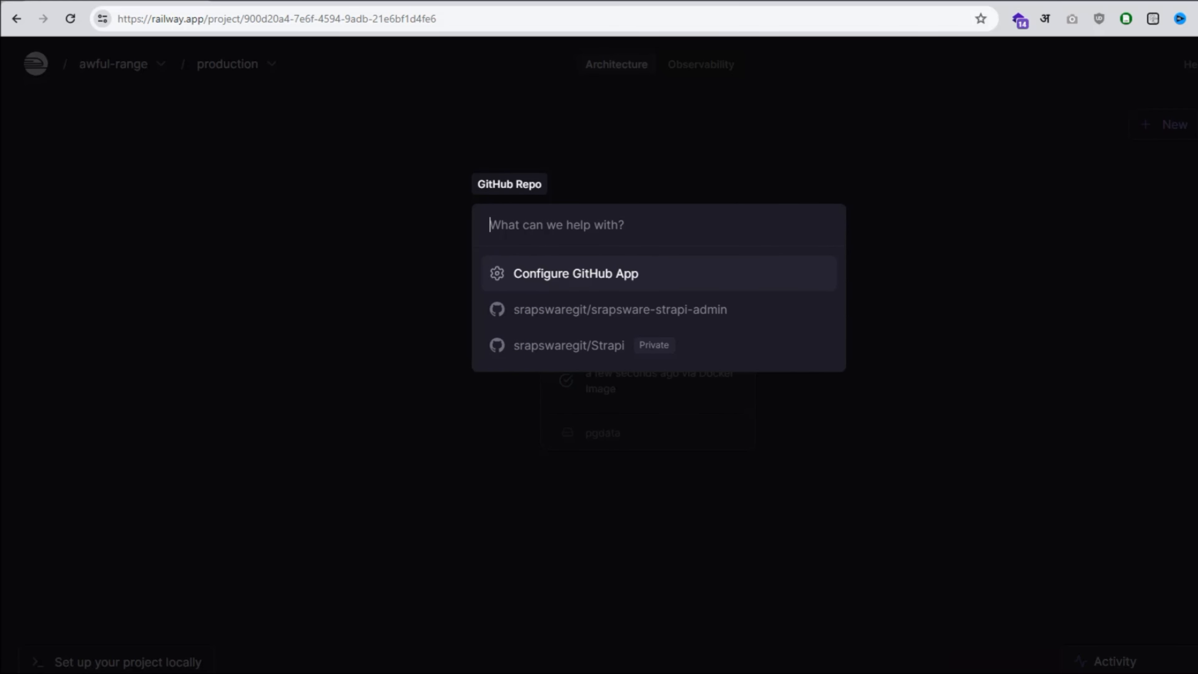
key(Down)
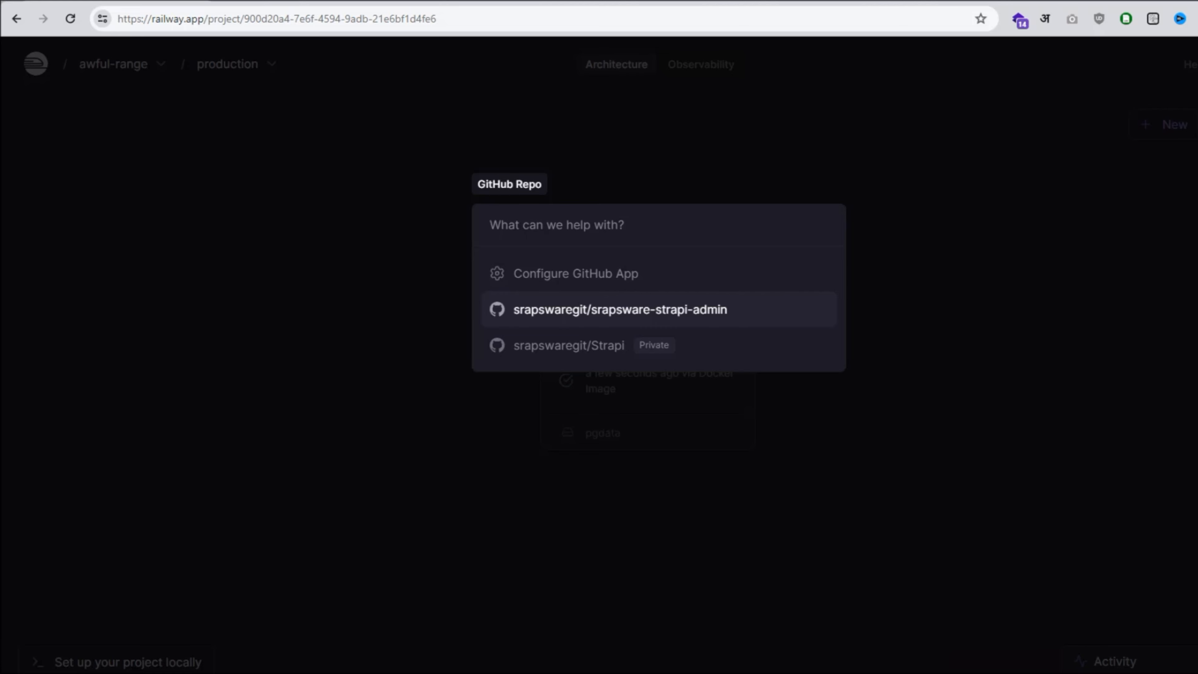
key(Return)
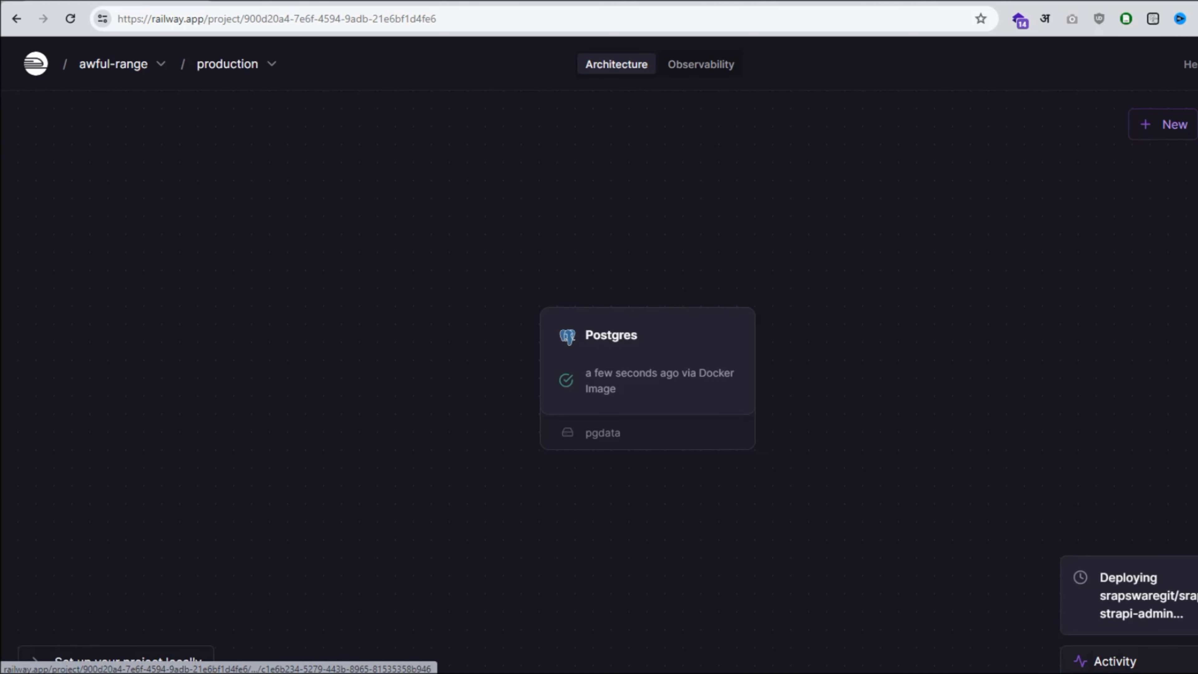
Copy the entire contents of .env from the code editor into the srapsware-strapi-admin service's raw variables, including its secret keys, and update the variables.
click(647, 289)
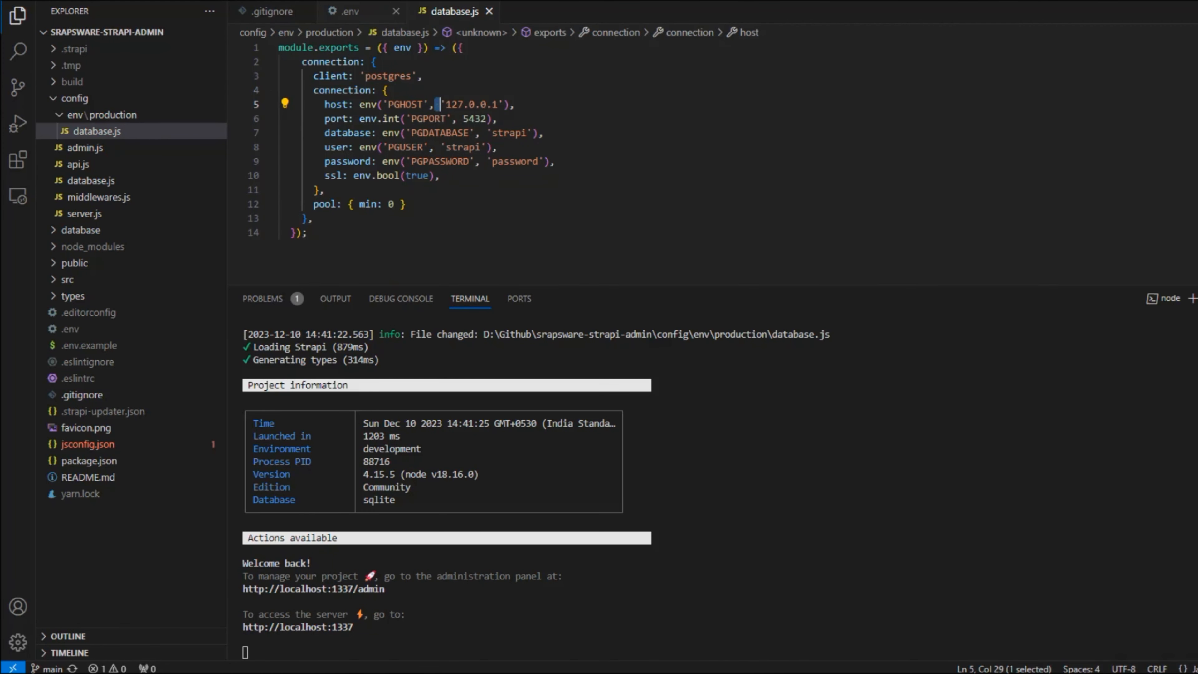
key(ctrl+Tab)
click(279, 190)
key(ctrl+a)
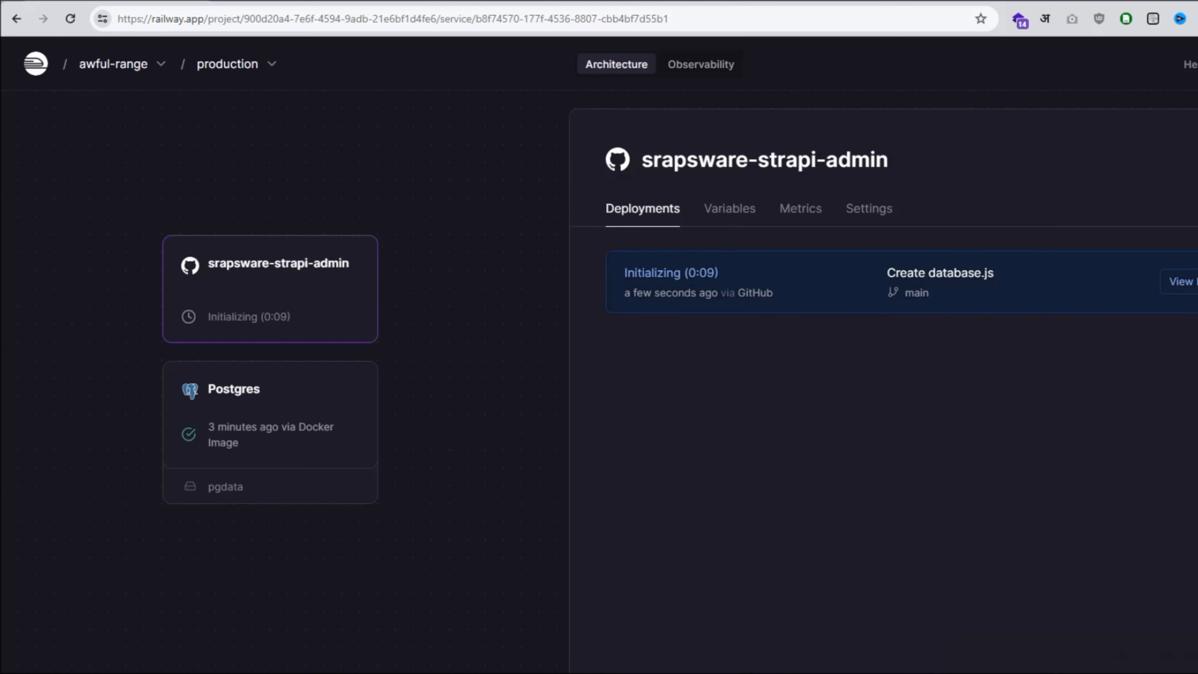
click(729, 208)
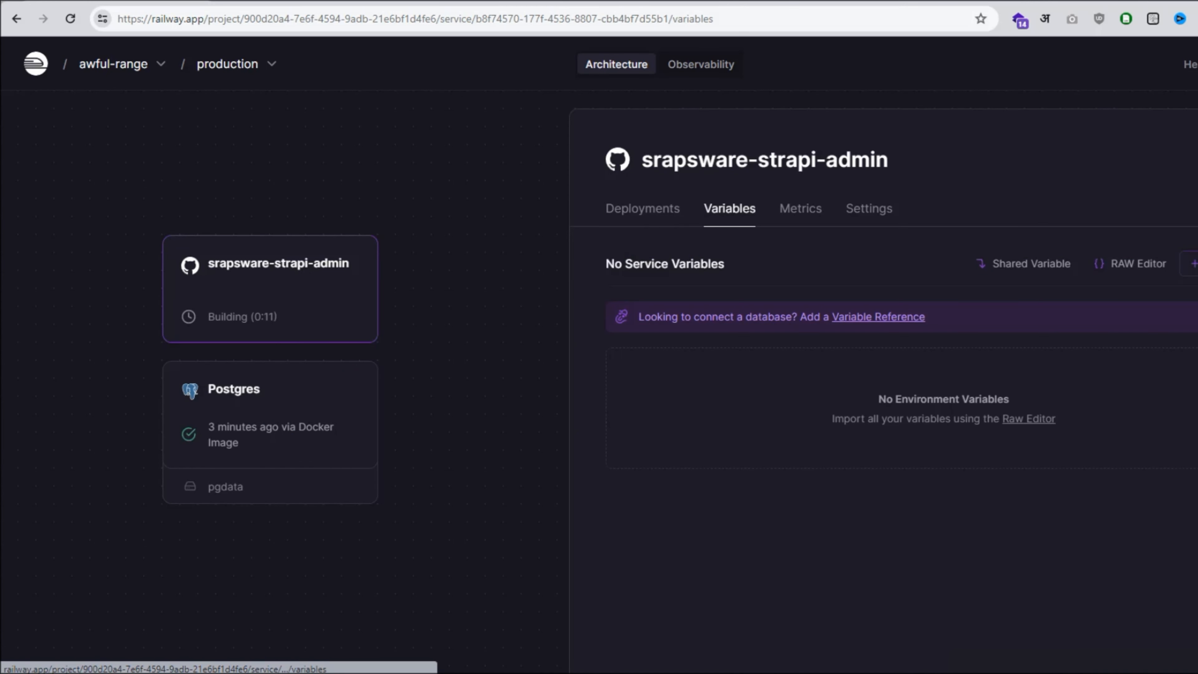
click(1130, 263)
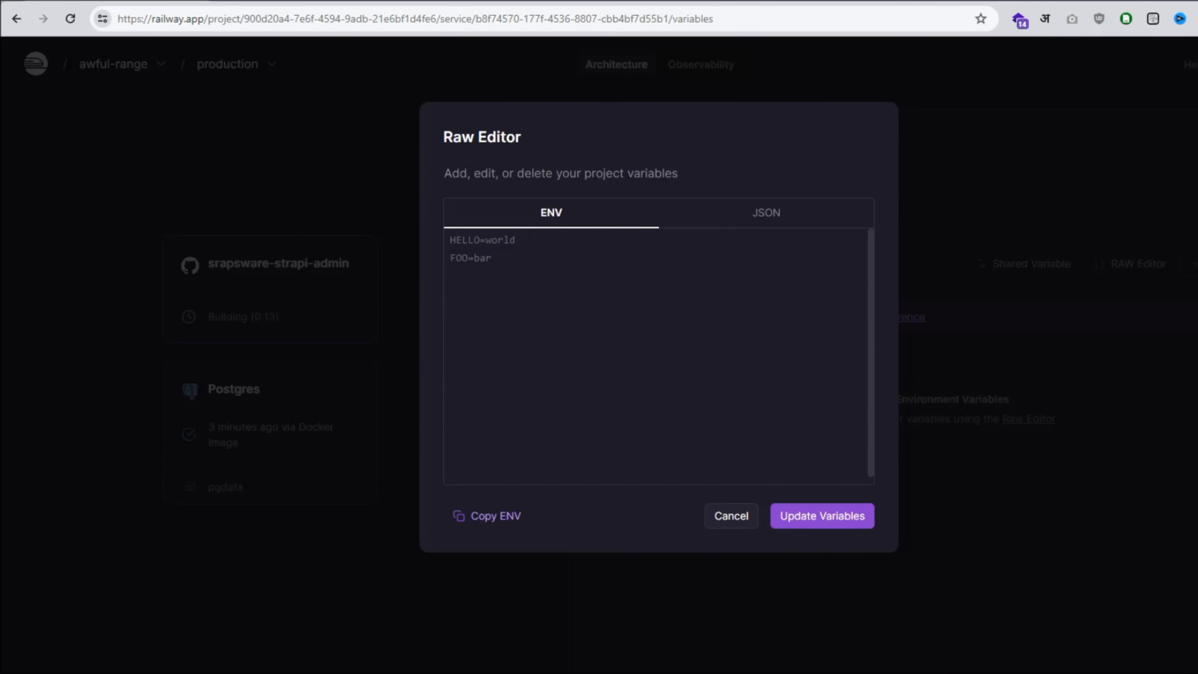
key(ctrl+v)
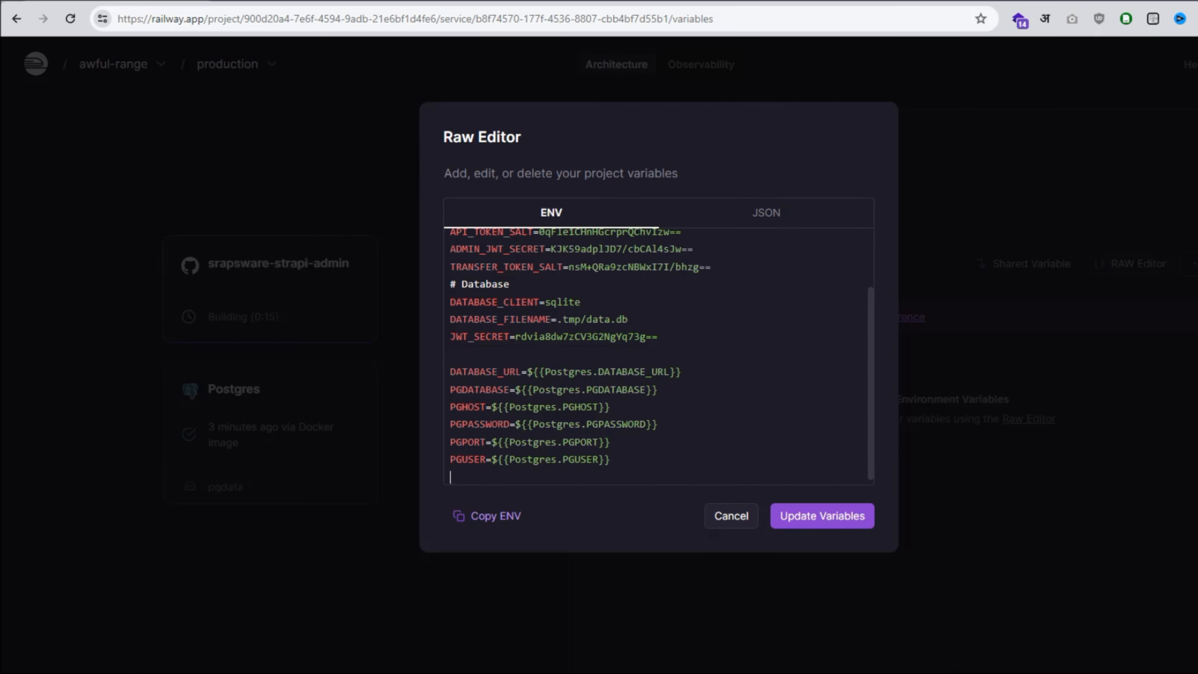
key(BackSpace)
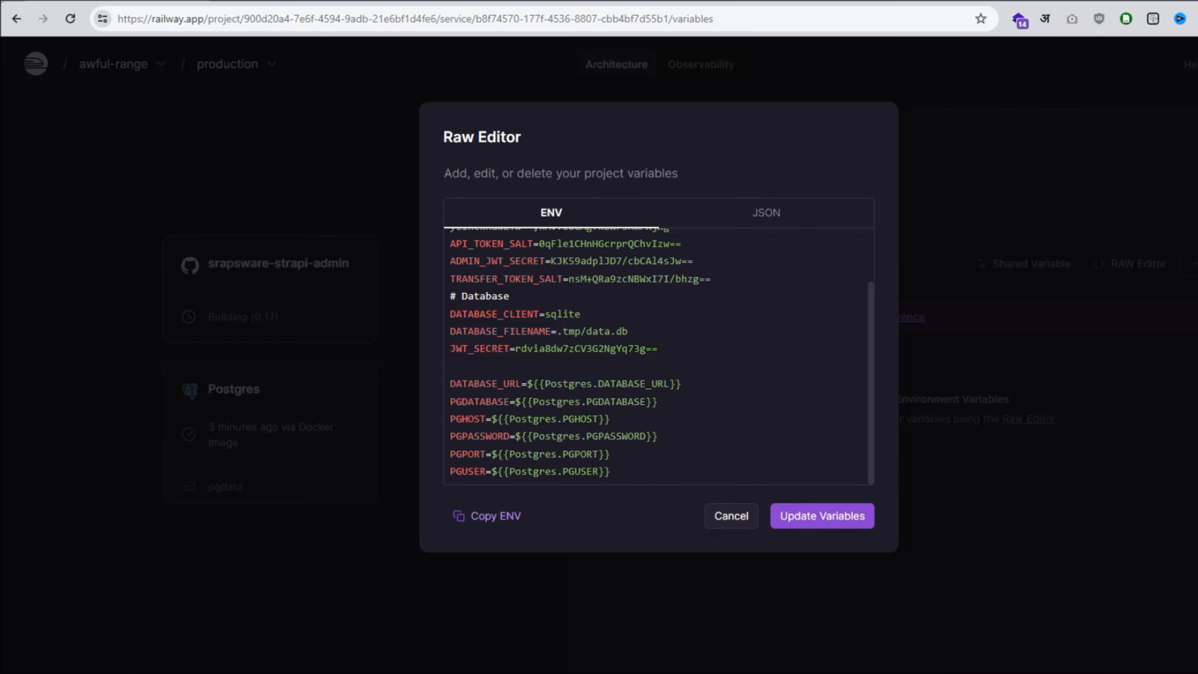
scroll(659, 356, up, 2)
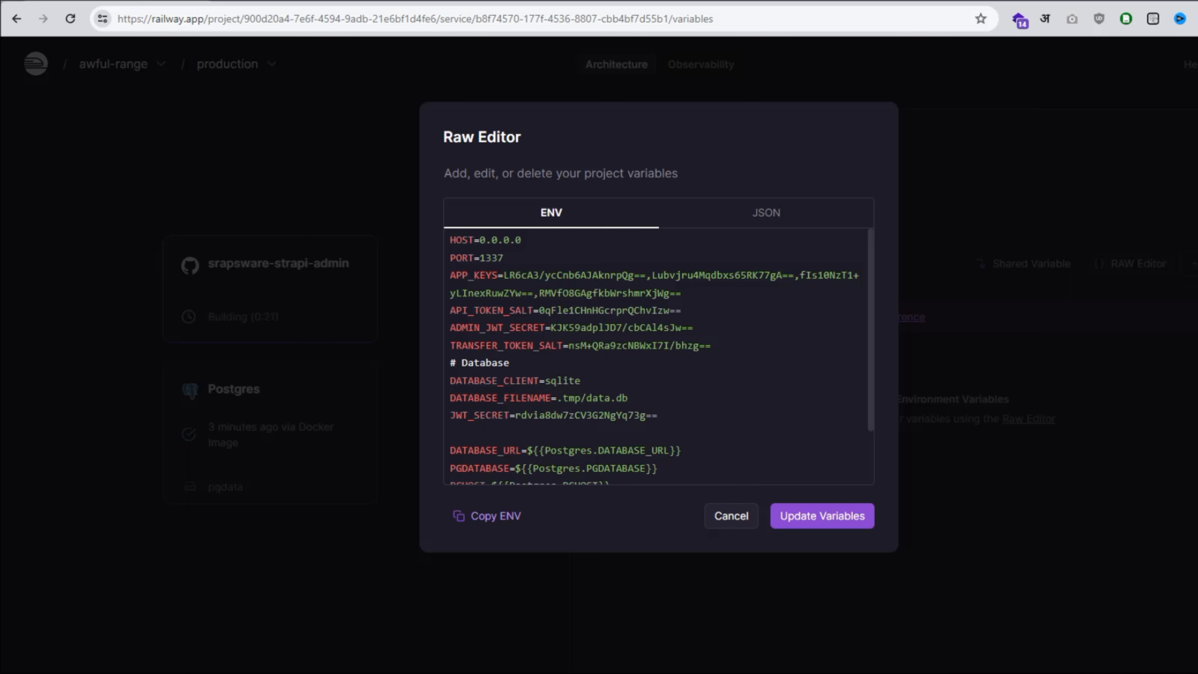
scroll(658, 357, down, 2)
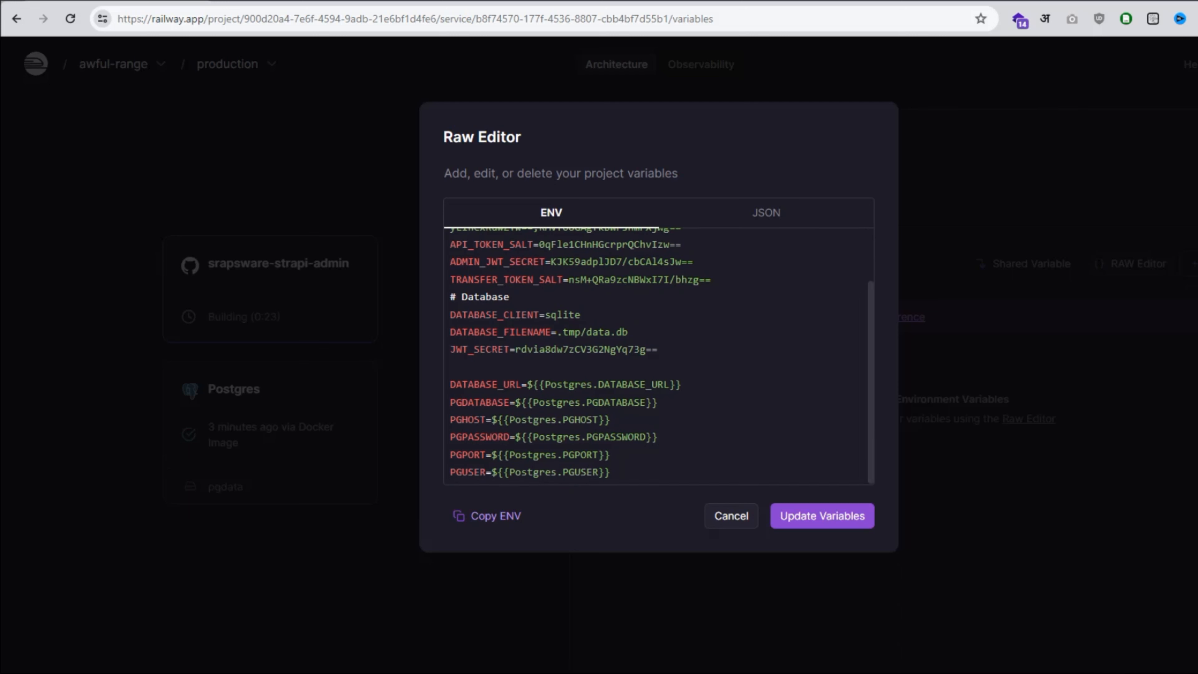
click(822, 515)
Reveal the PGPASSWORD, PGHOST and PGDATABASE service variables and compare them with the Postgres references in the local .env file.
scroll(822, 514, down, 3)
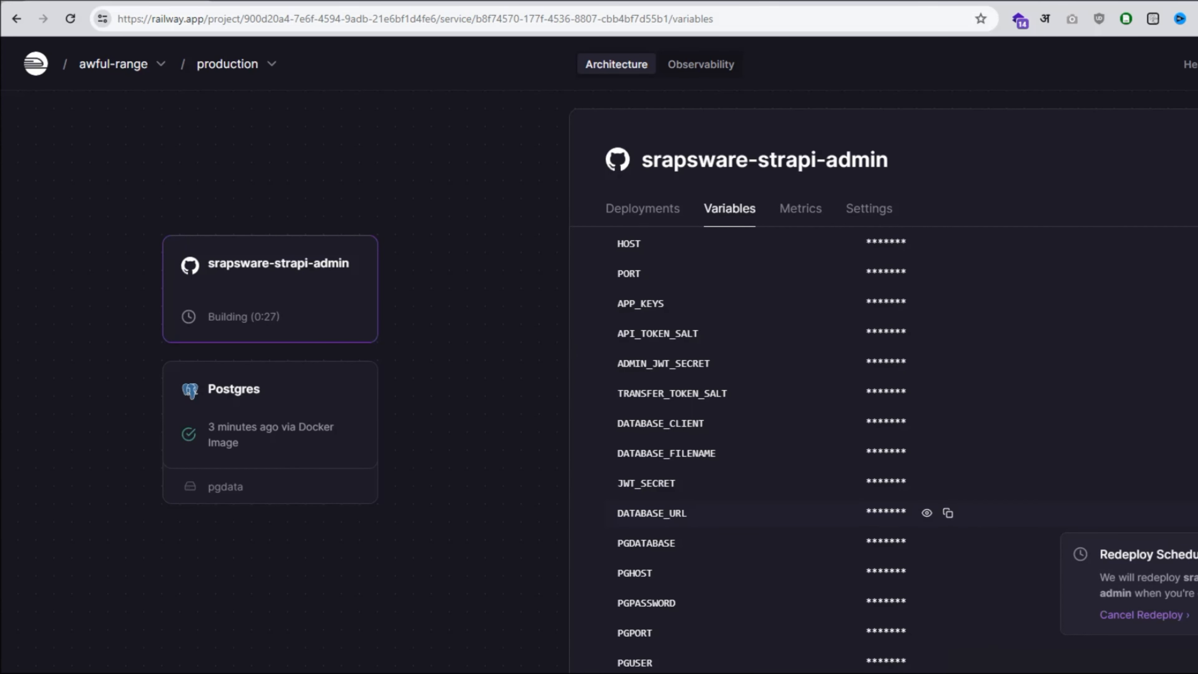
click(926, 603)
click(927, 573)
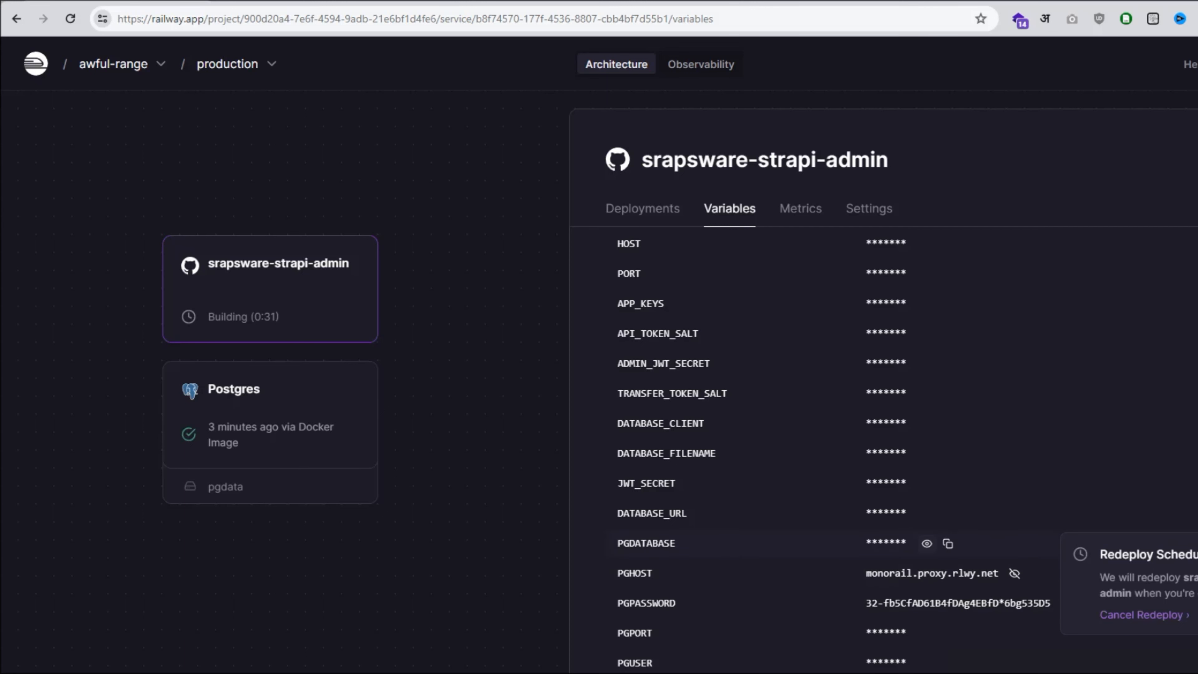
click(927, 543)
key(alt+Tab)
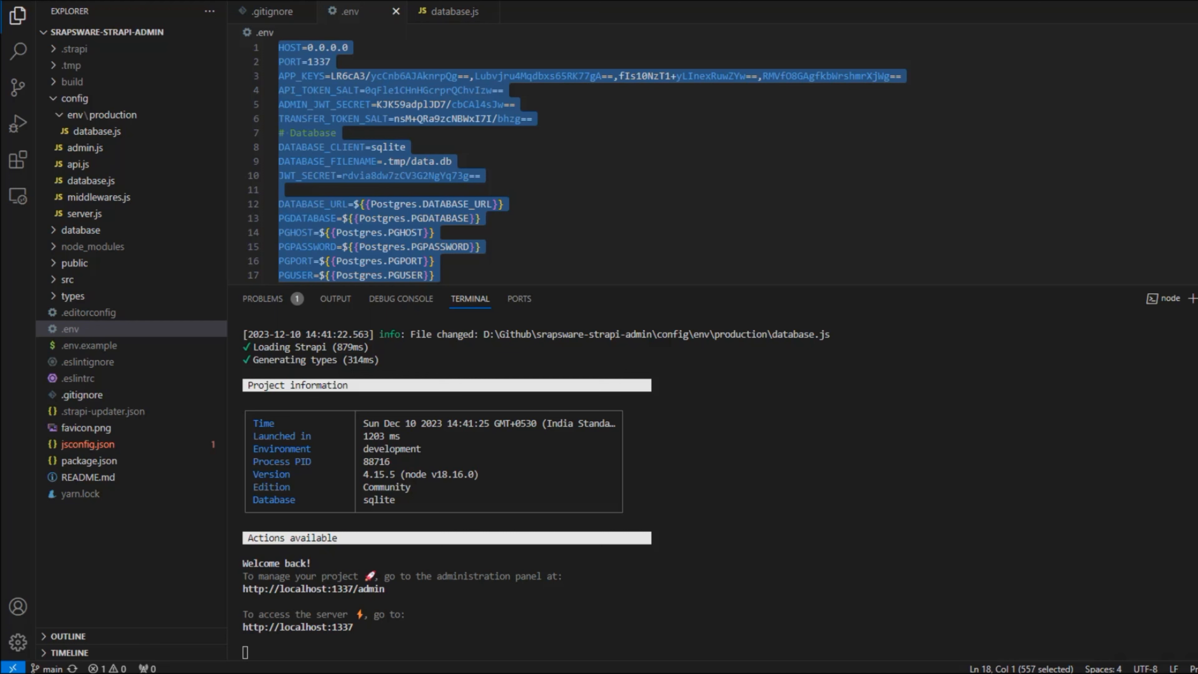
click(388, 203)
double_click(456, 204)
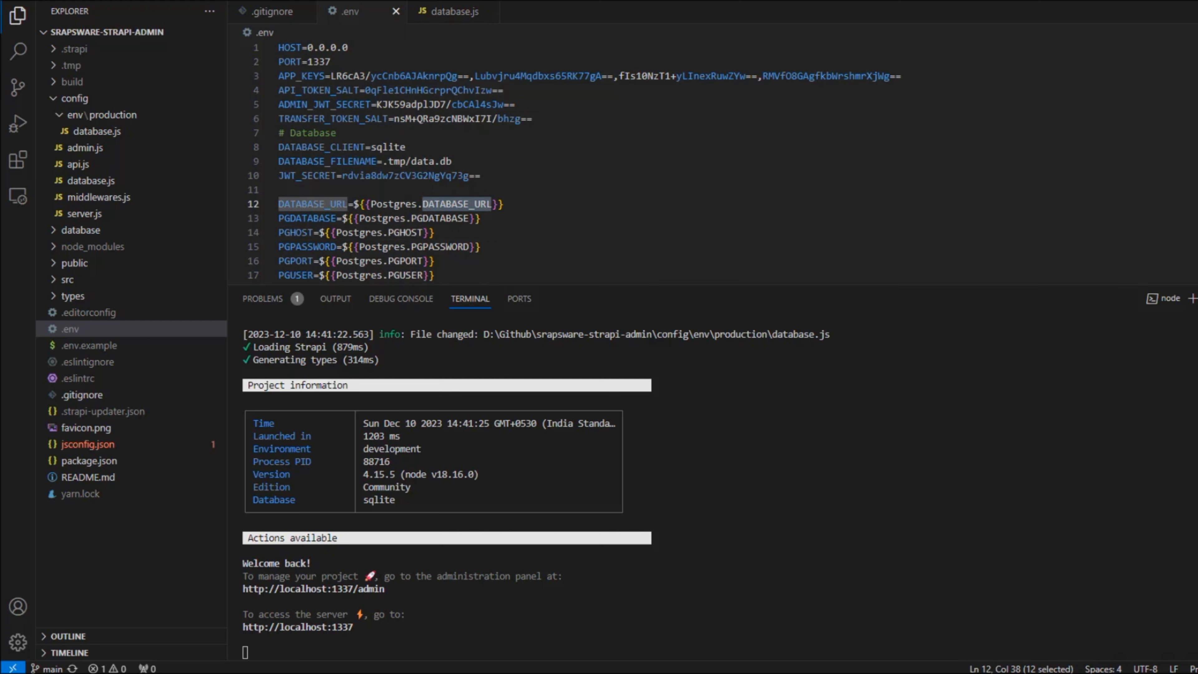
double_click(440, 247)
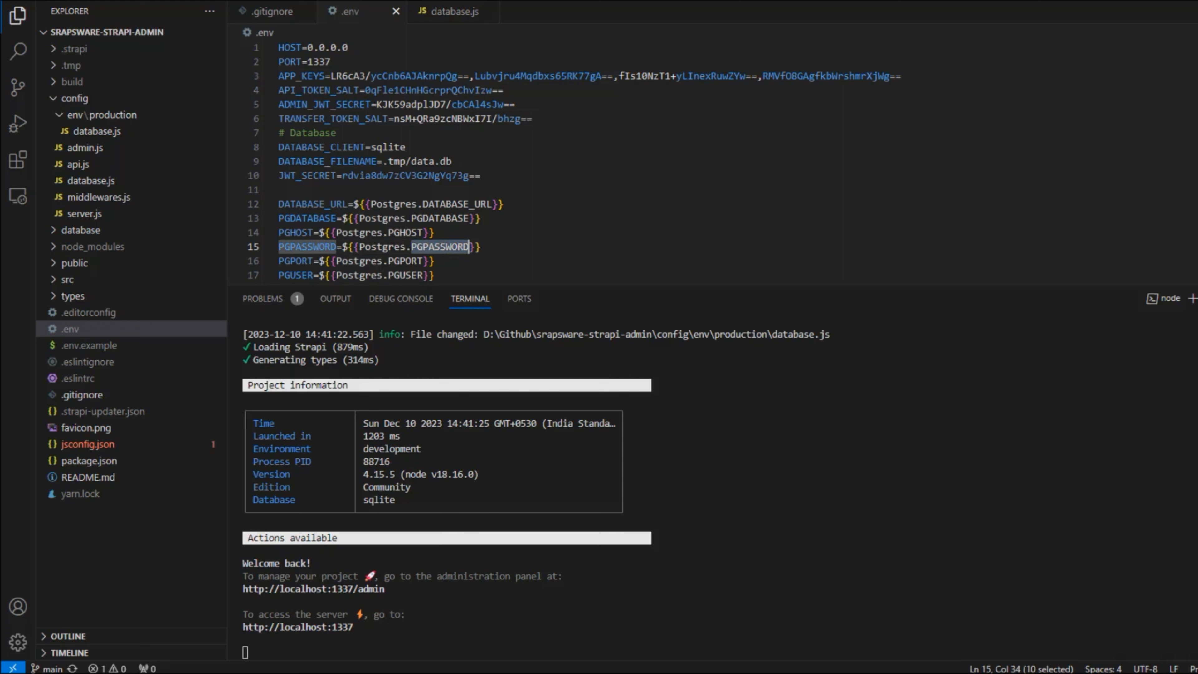
key(alt+Tab)
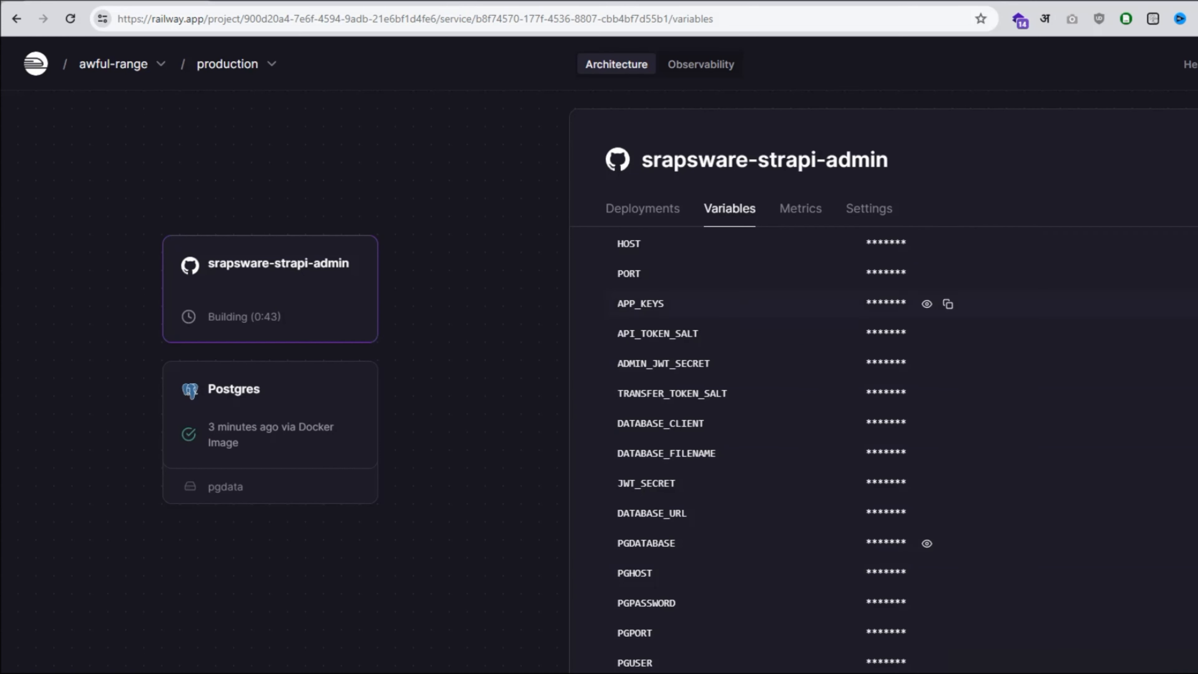
Check the service's deployments on Railway, and view the Content-Type Builder and Content Manager in the local Strapi admin.
click(643, 208)
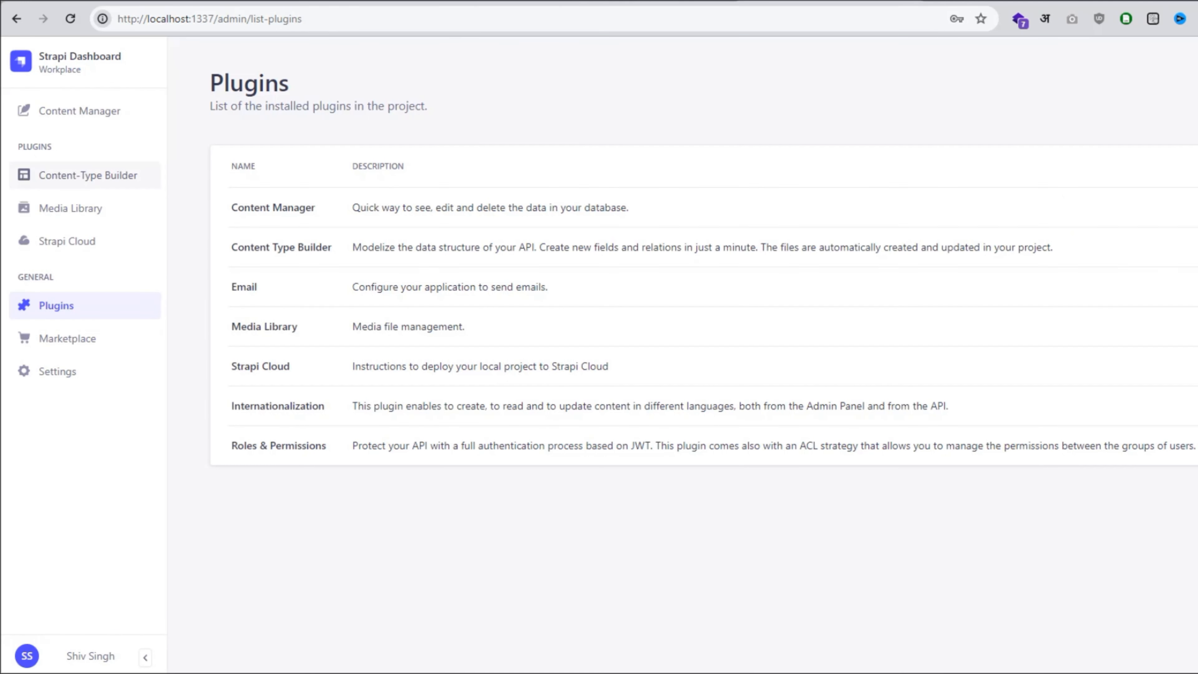
click(87, 175)
click(79, 110)
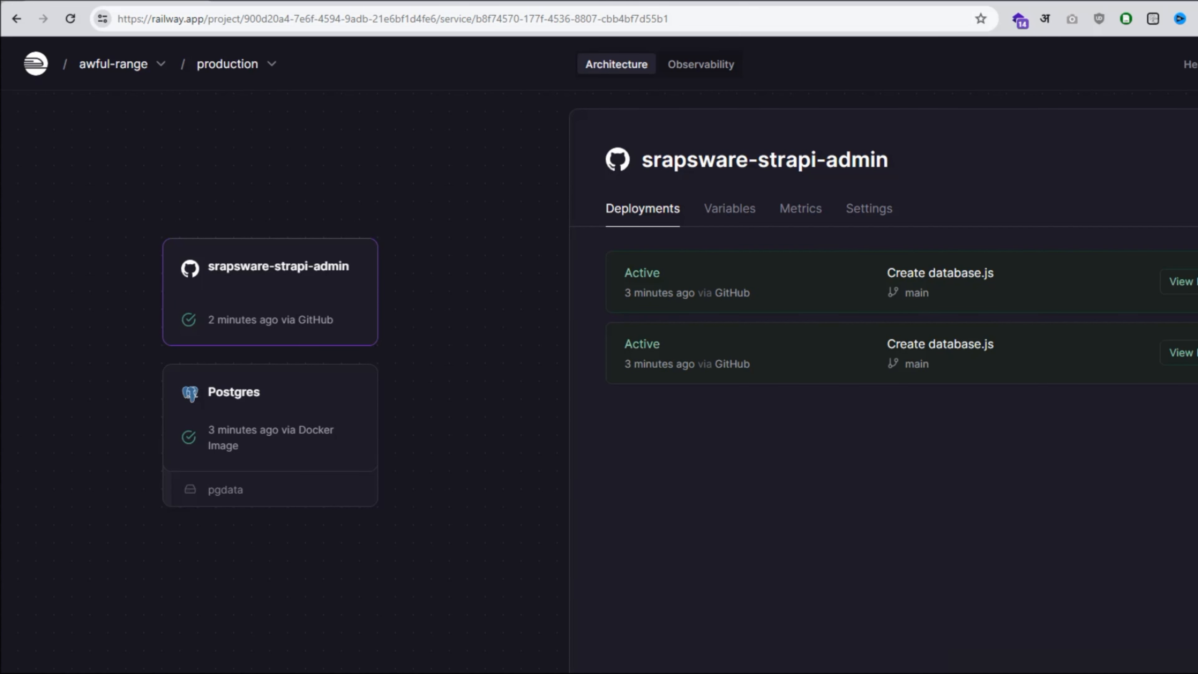
Generate a public Railway domain for the srapsware-strapi-admin service.
click(868, 208)
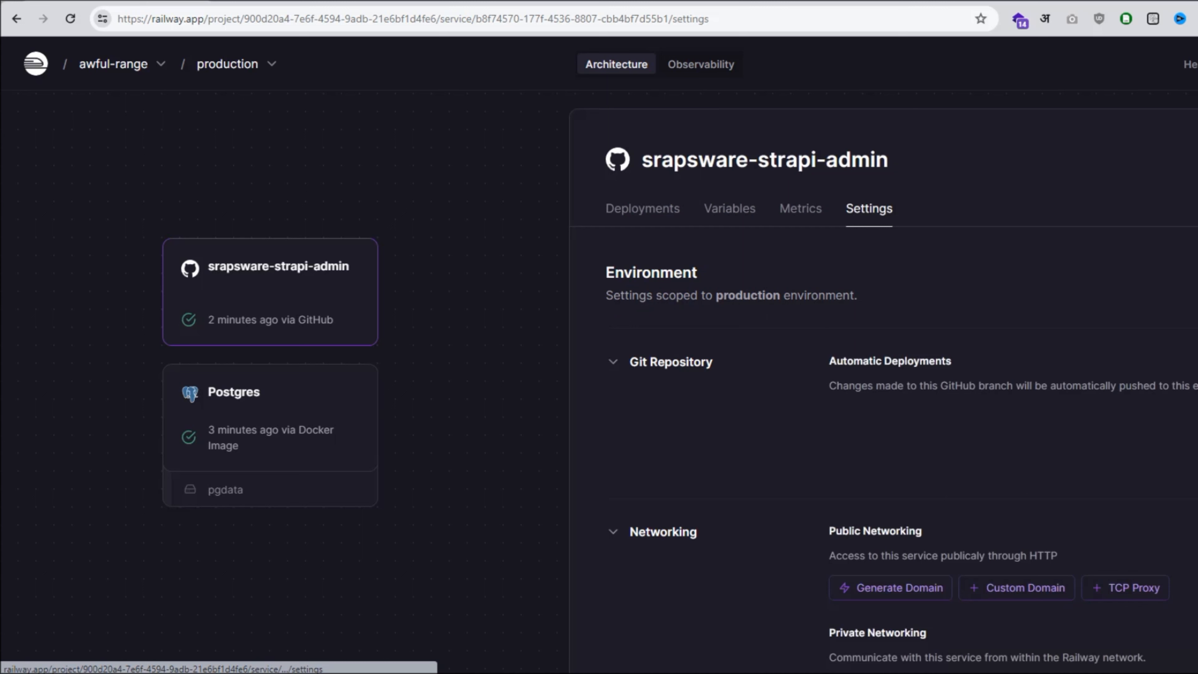
scroll(882, 449, down, 5)
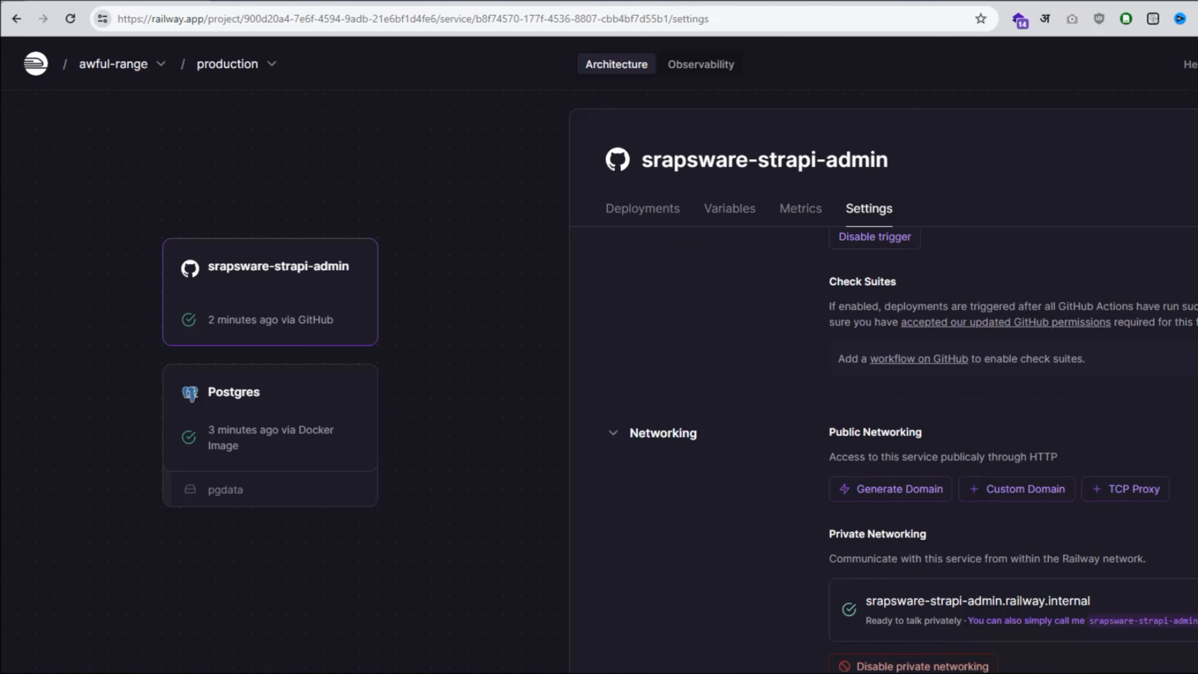
click(891, 414)
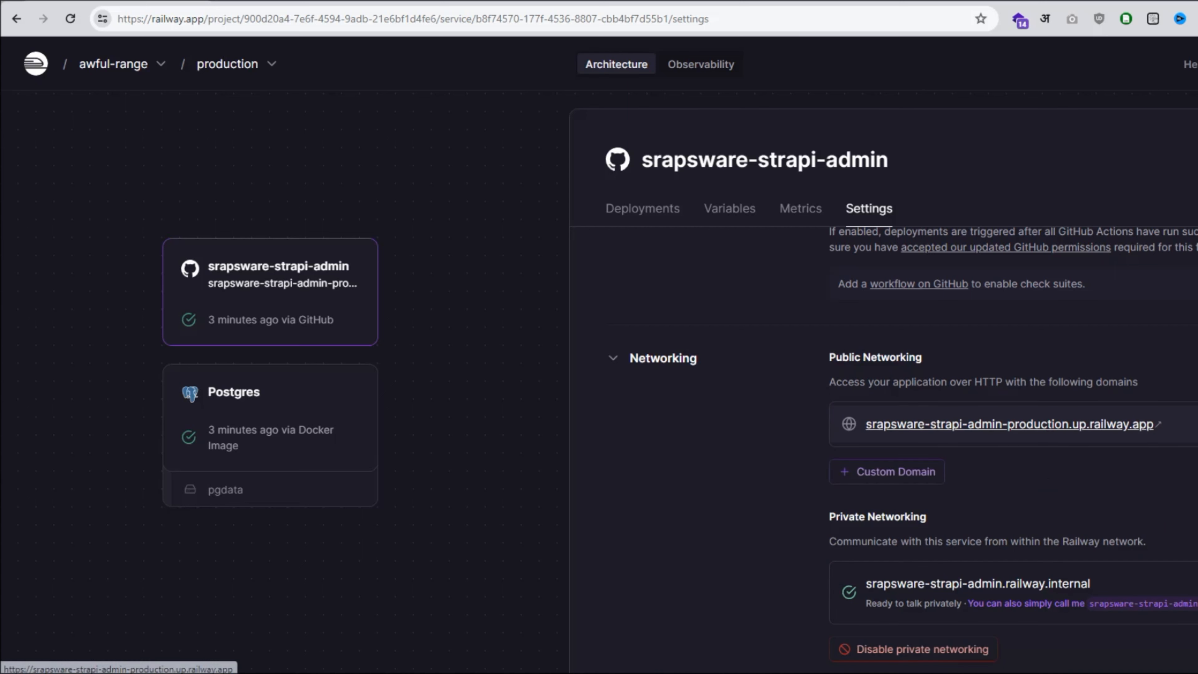
Open the service's generated public domain and reload the page to check the deployed server.
click(1009, 423)
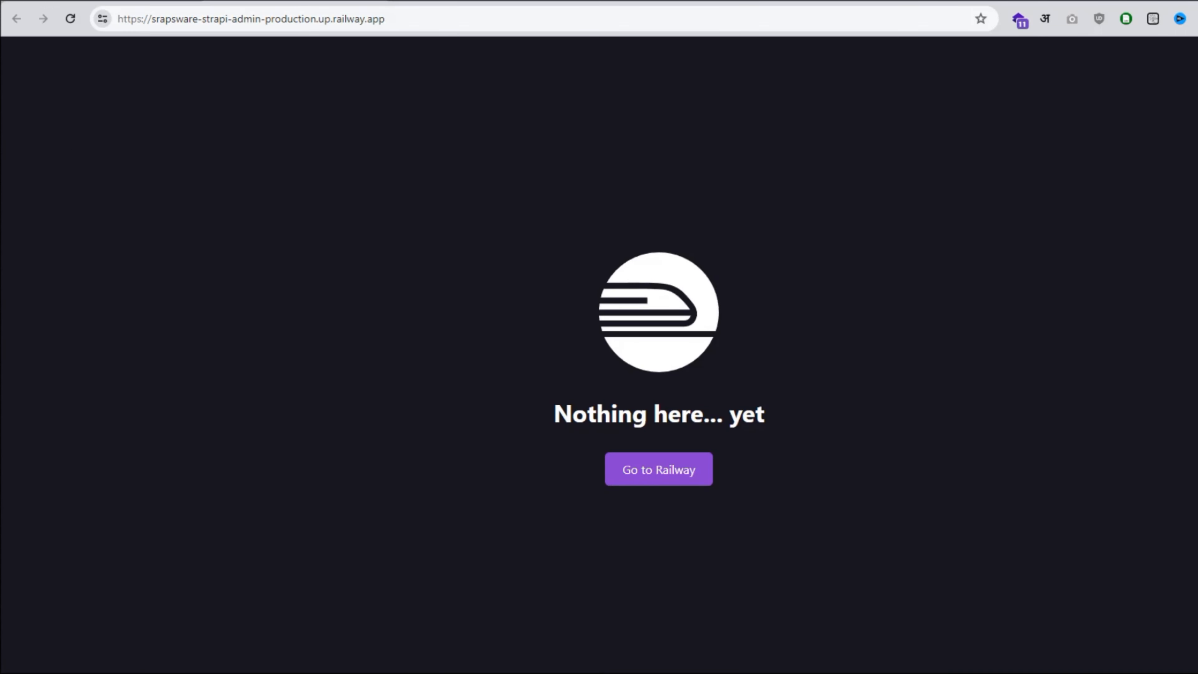
right_click(374, 166)
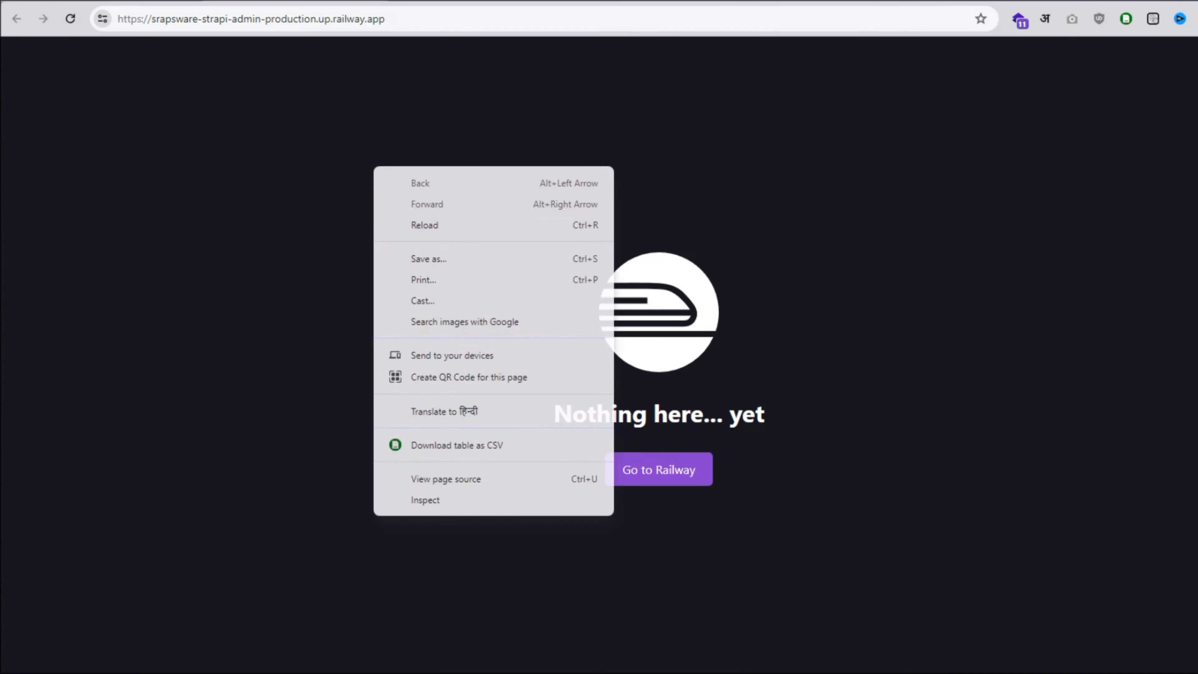
click(425, 224)
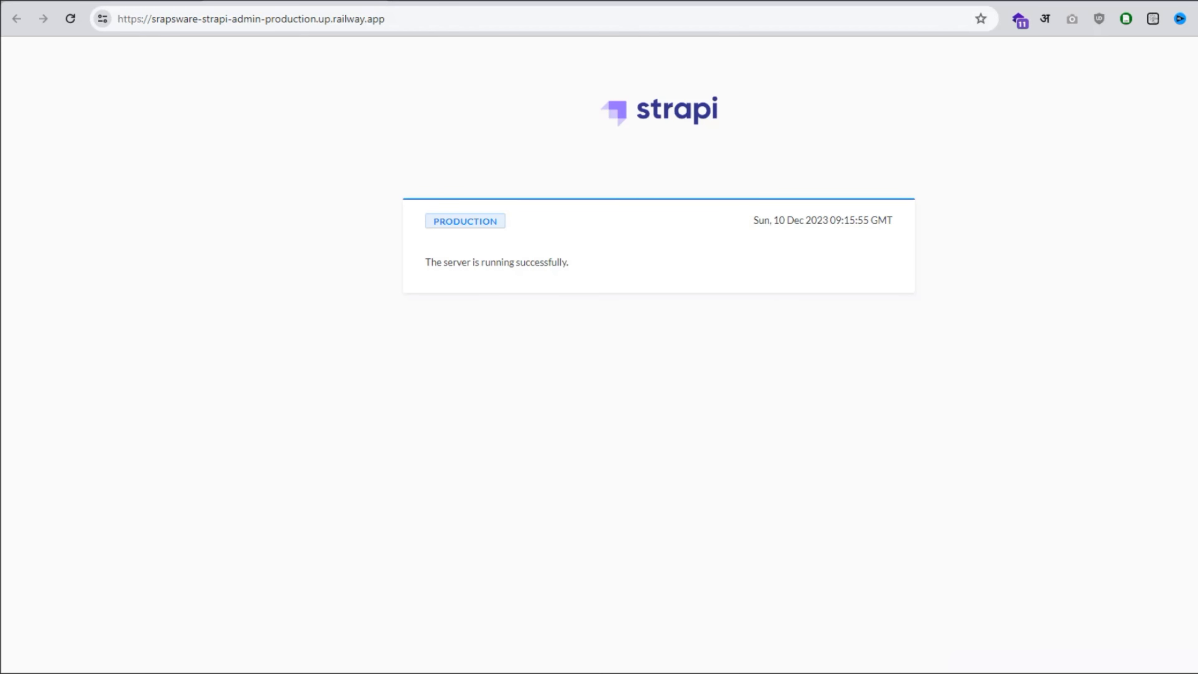
right_click(242, 84)
click(283, 138)
Go to the /admin path of the deployed srapsware-strapi-admin site.
click(392, 19)
click(392, 19)
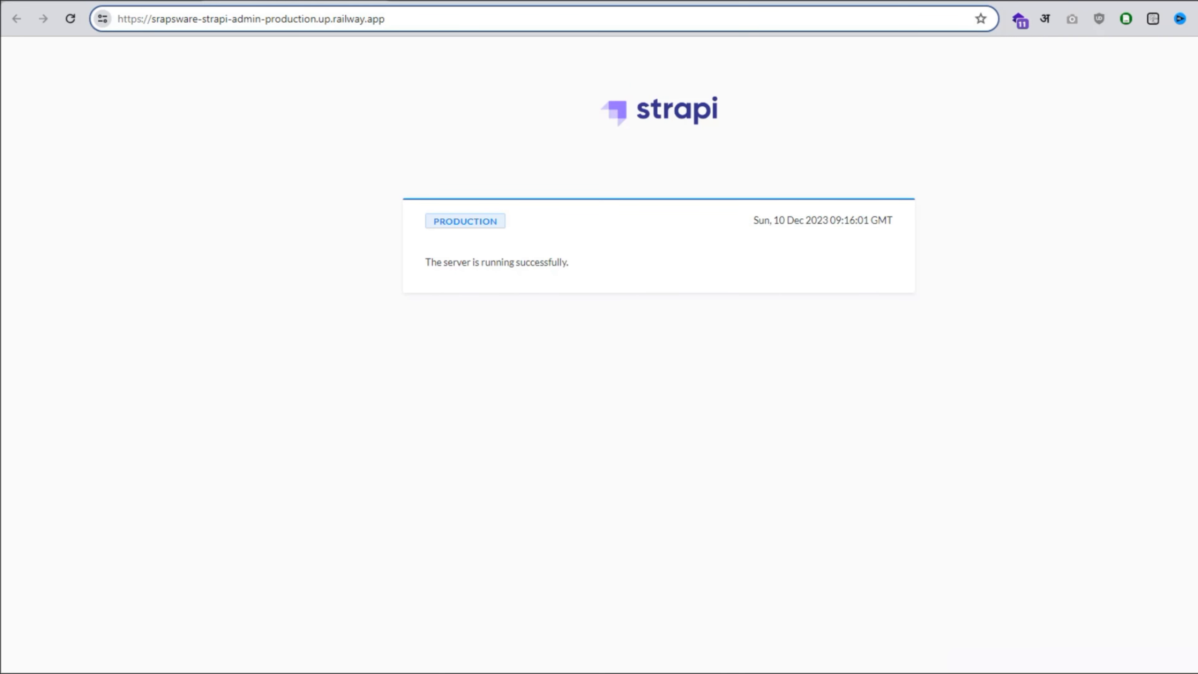
text(/admin)
key(Return)
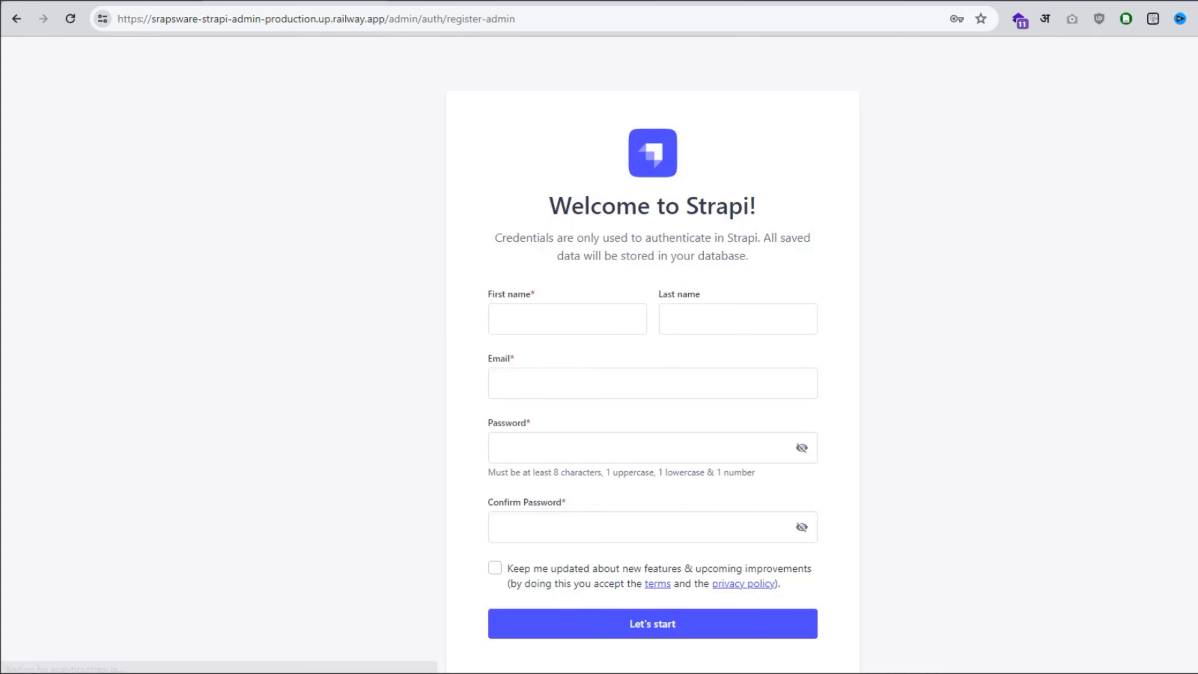
Register the Strapi administrator with the autofilled first name, last name and email, entering and confirming the account password, and submit the form.
click(568, 319)
key(Return)
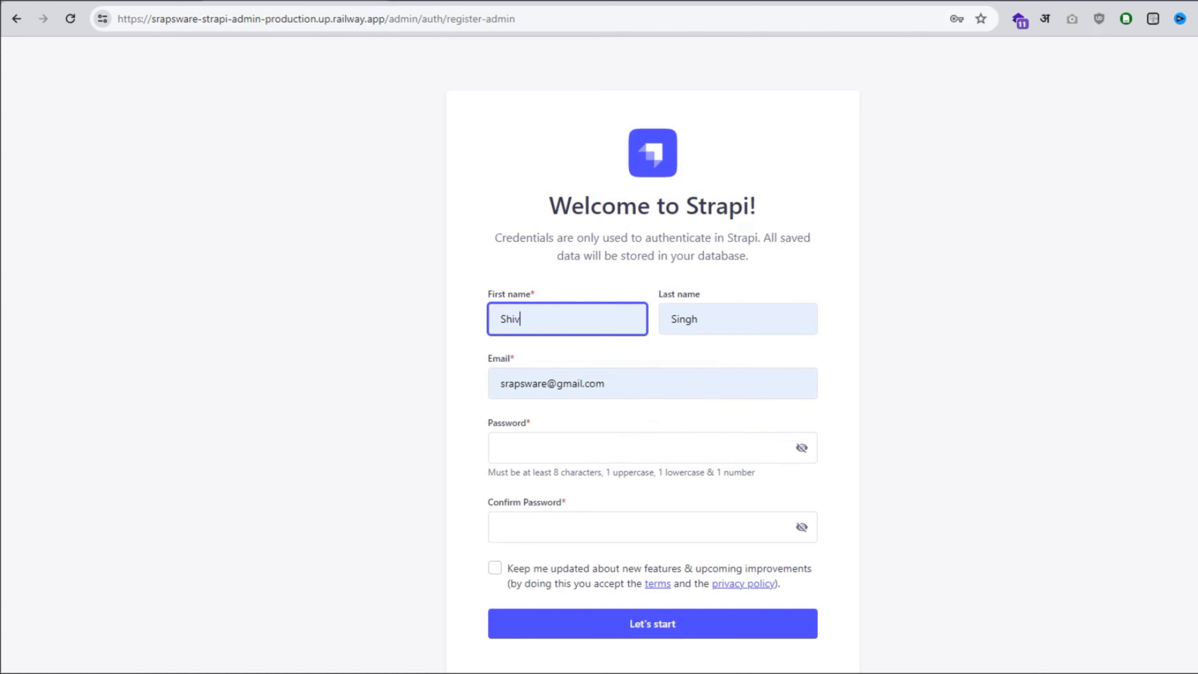
click(653, 448)
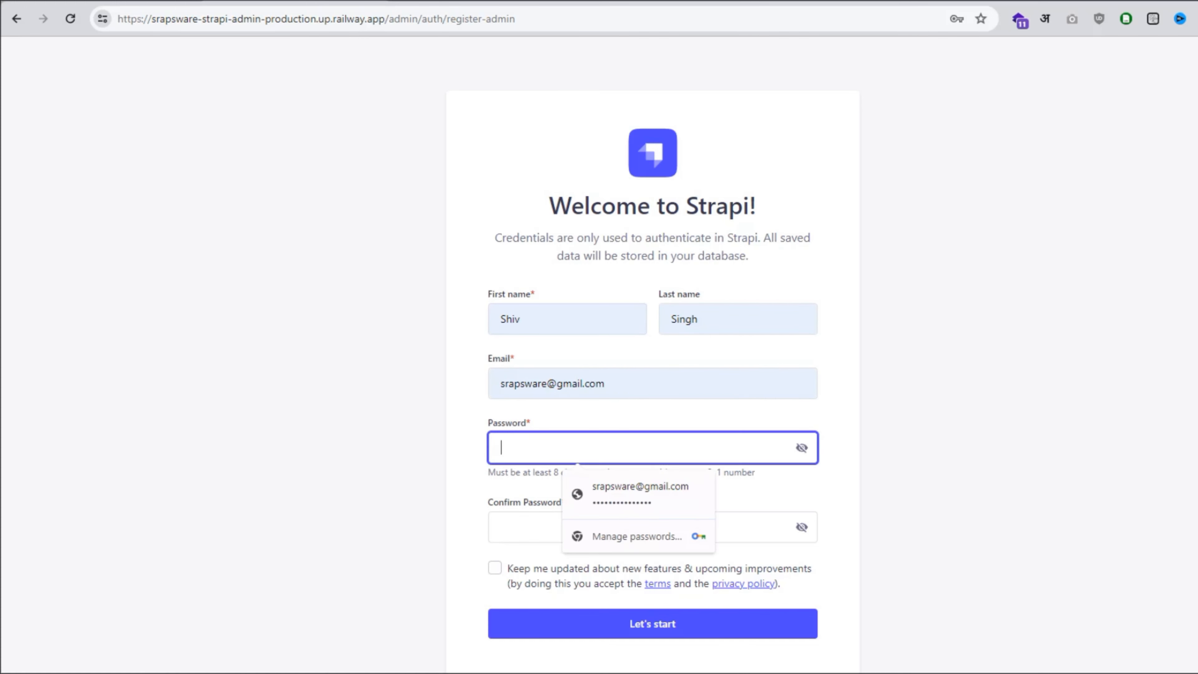
key(Return)
text(••••)
key(ctrl+a)
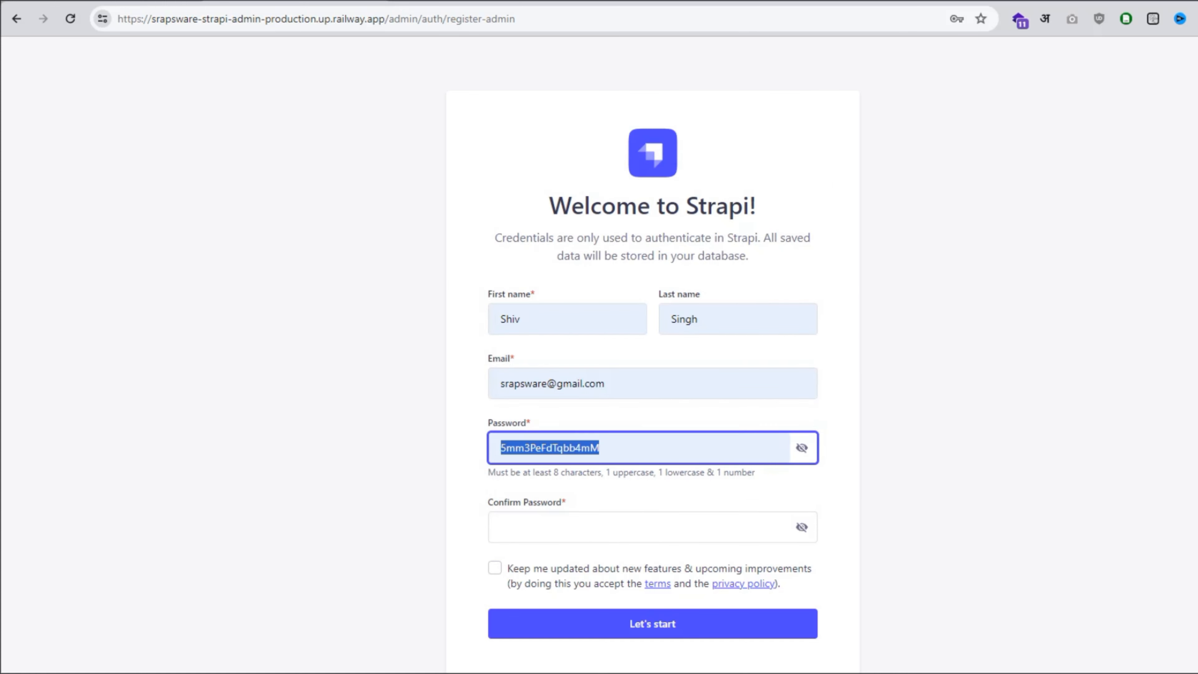
key(ctrl+c)
key(Tab)
key(ctrl+v)
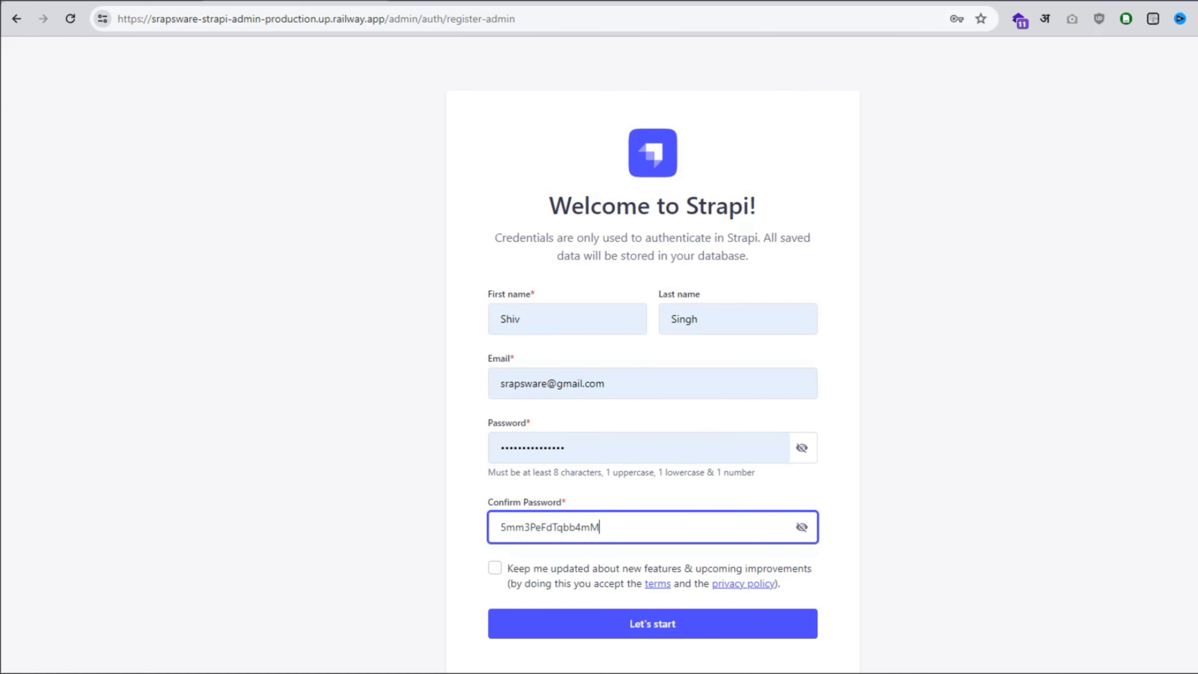
key(Return)
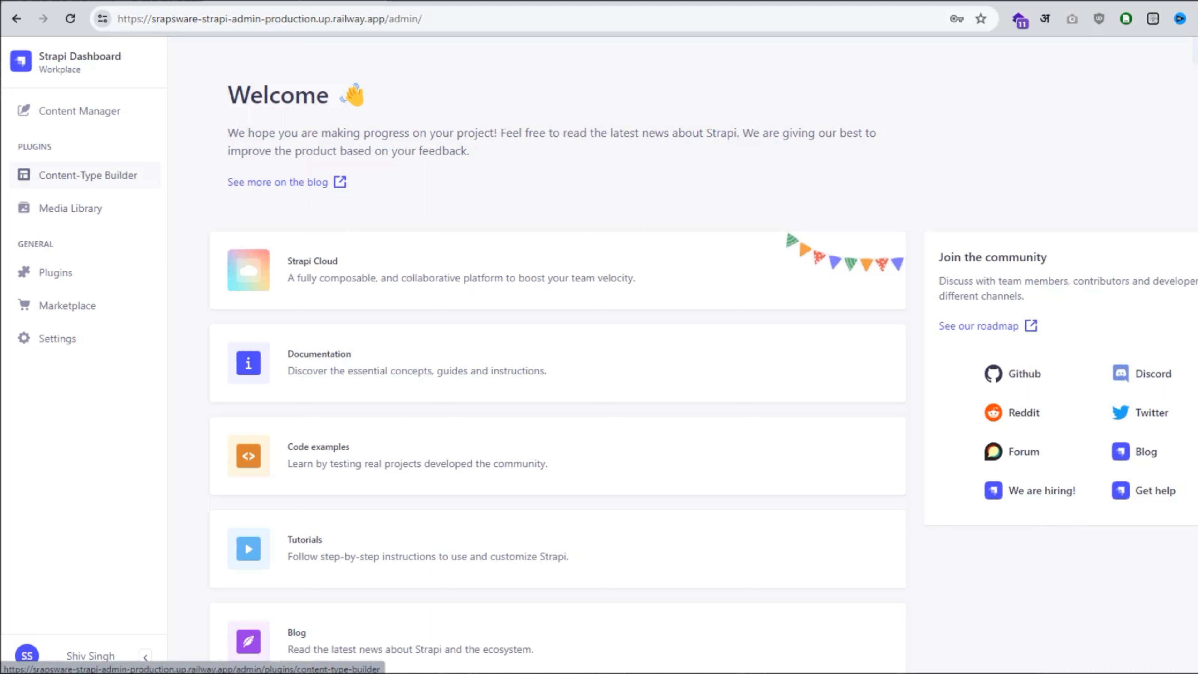
View the User collection type in the deployed site's Content Manager.
click(79, 110)
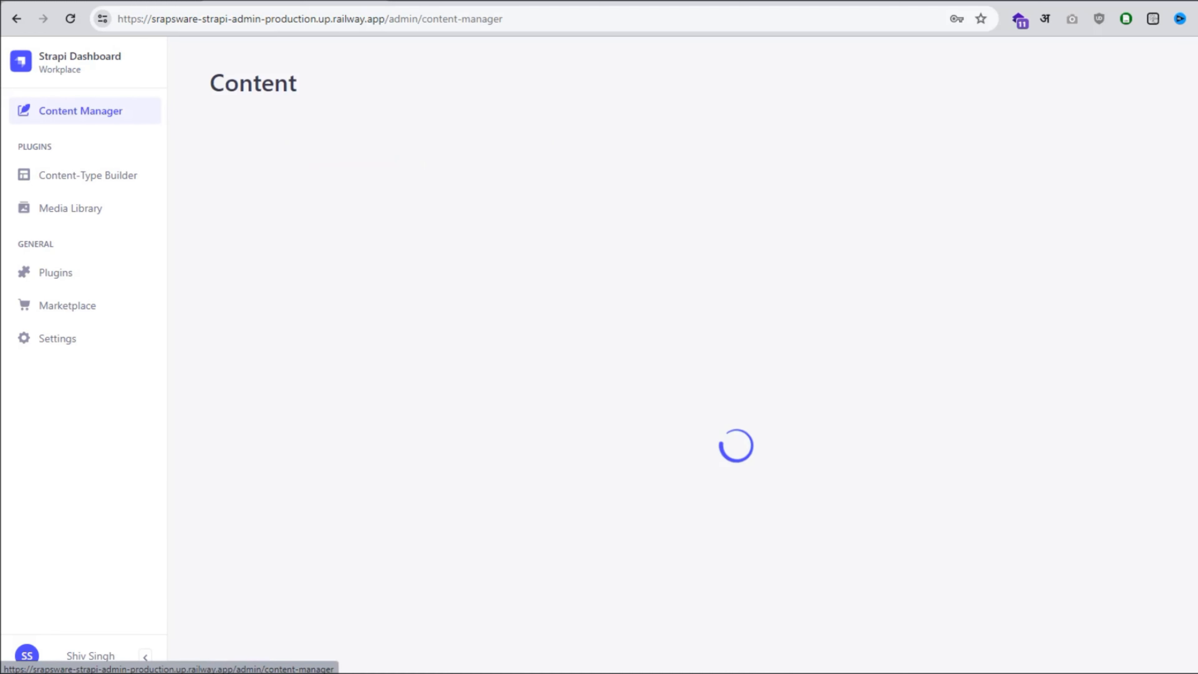
click(217, 172)
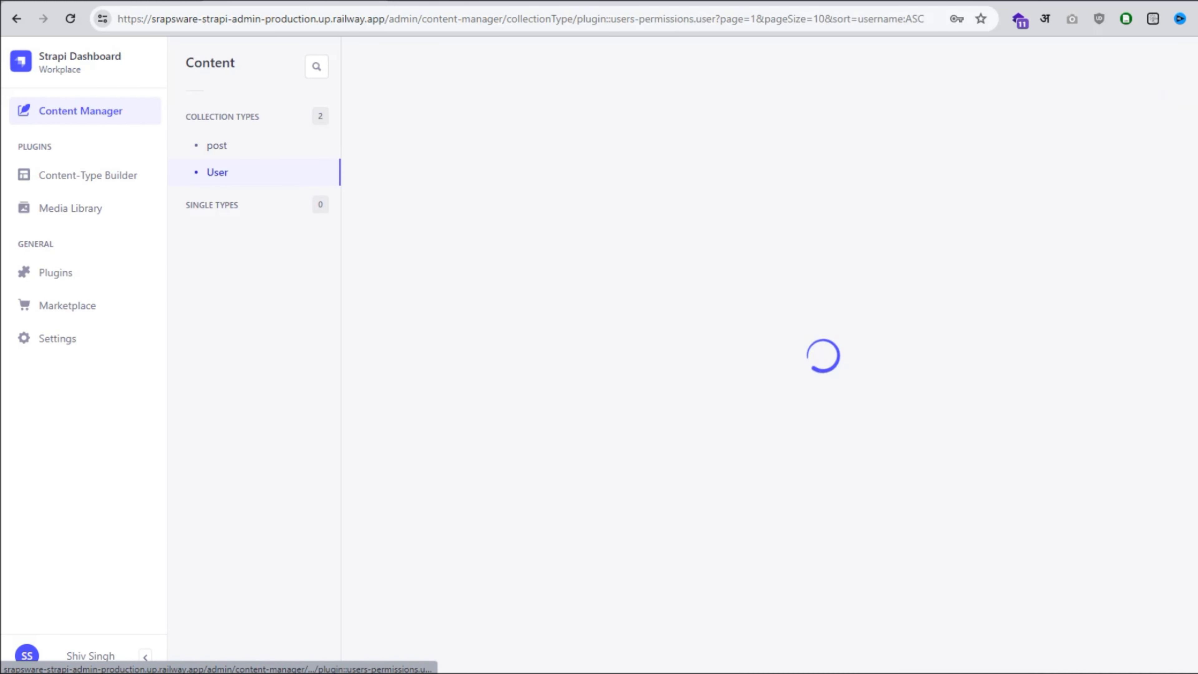
View the post collection in the deployed Content Manager and its fields in the Content-Type Builder.
click(217, 145)
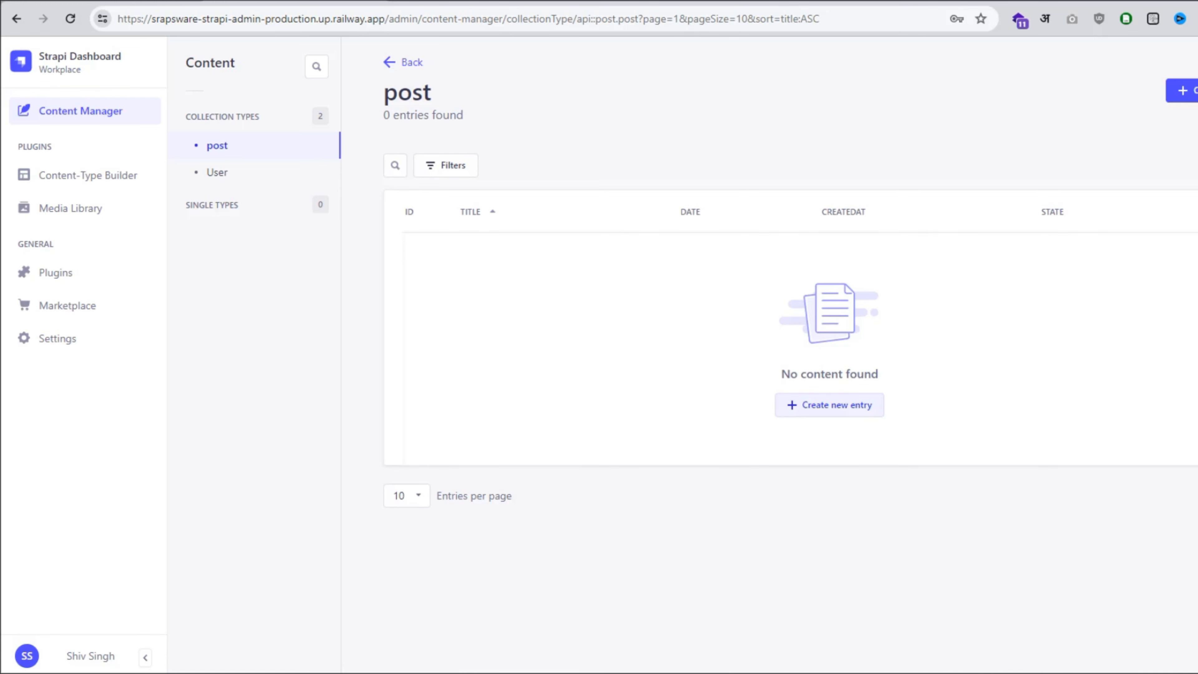
click(88, 175)
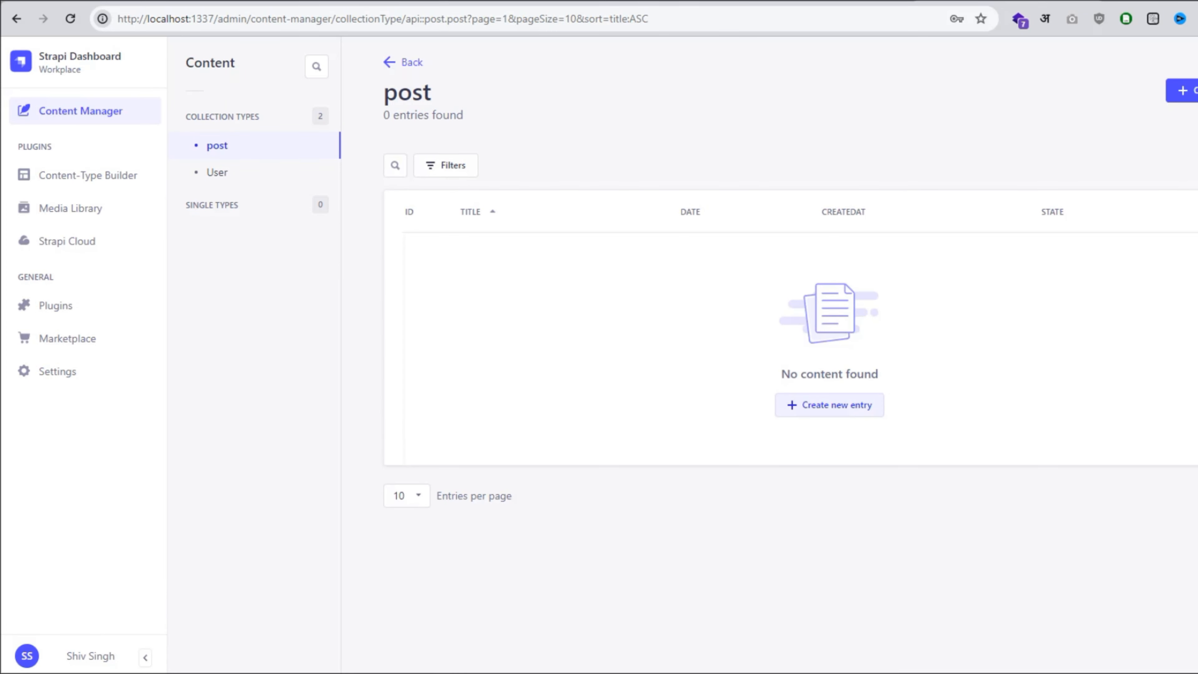
Create a collection type with the display name project in the localhost:1337 Strapi Content-Type Builder.
double_click(168, 19)
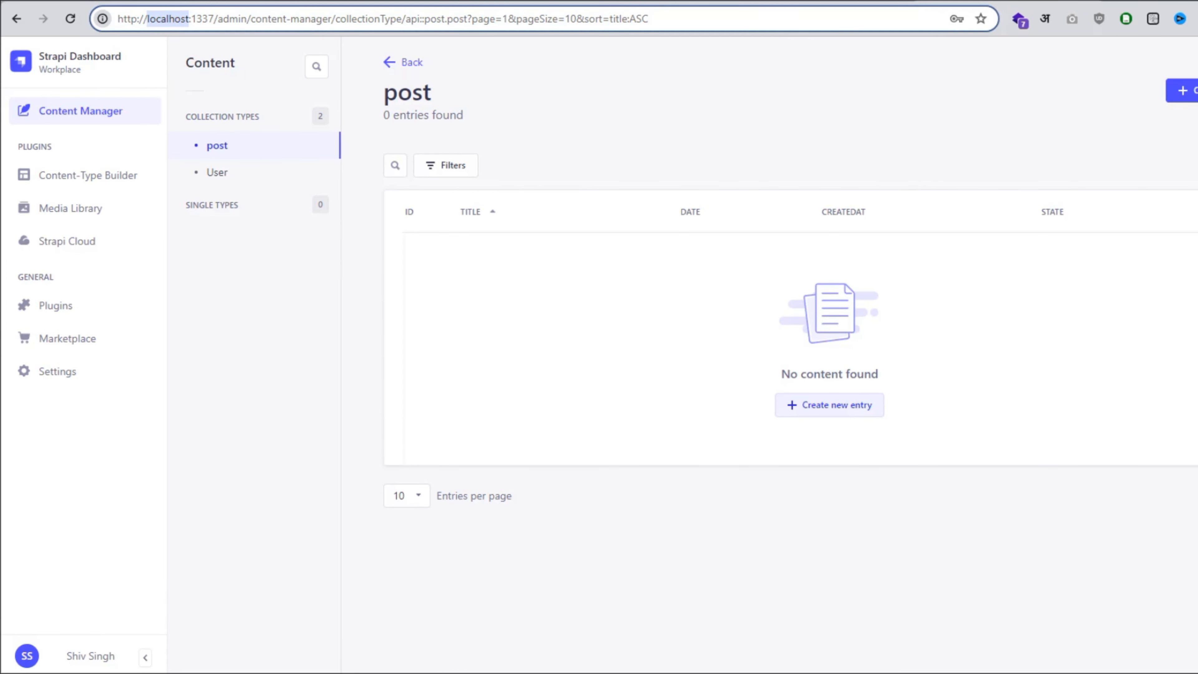
click(80, 111)
click(88, 175)
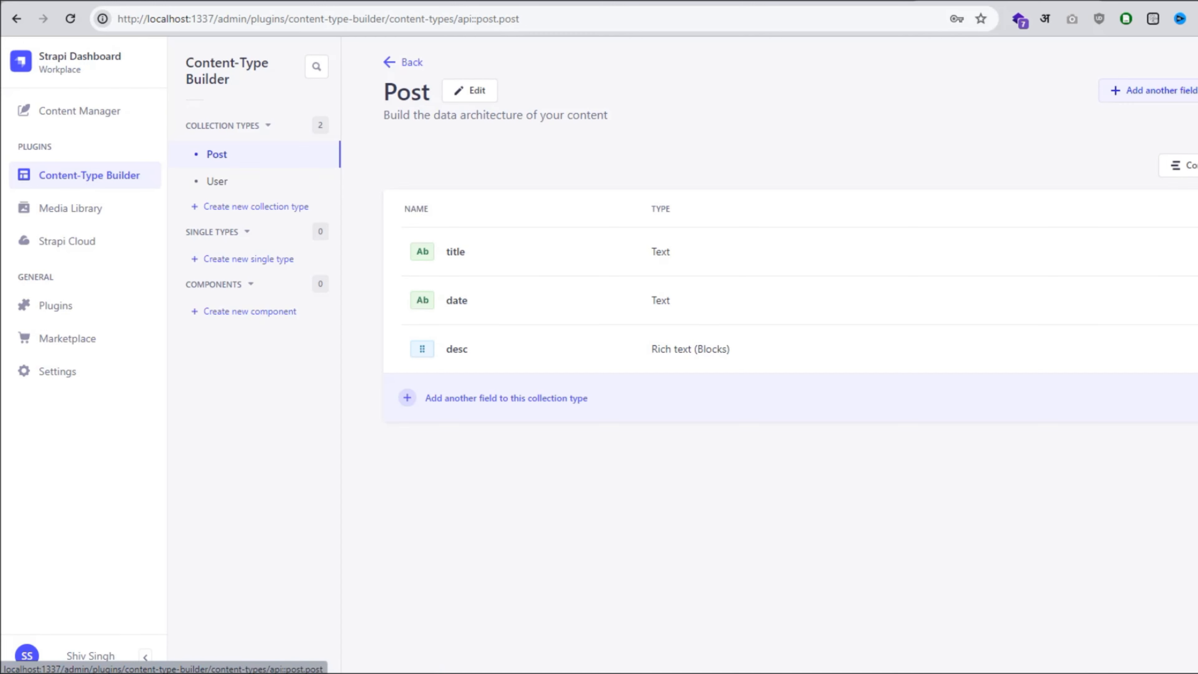
click(256, 206)
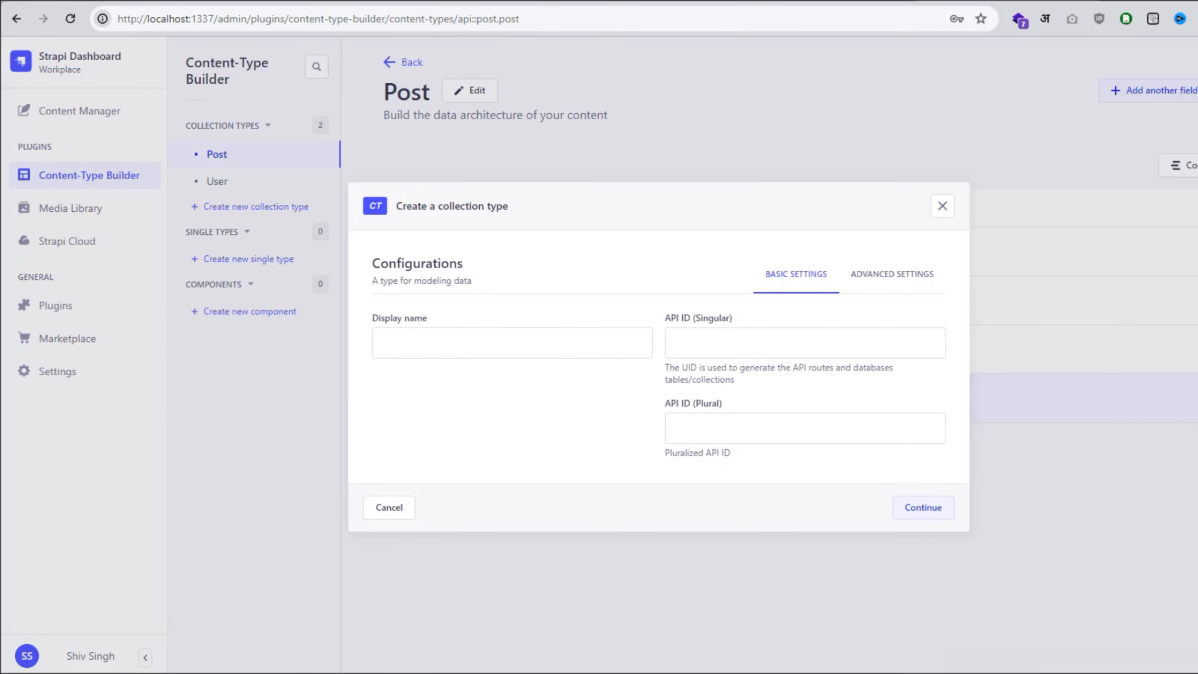
text(project)
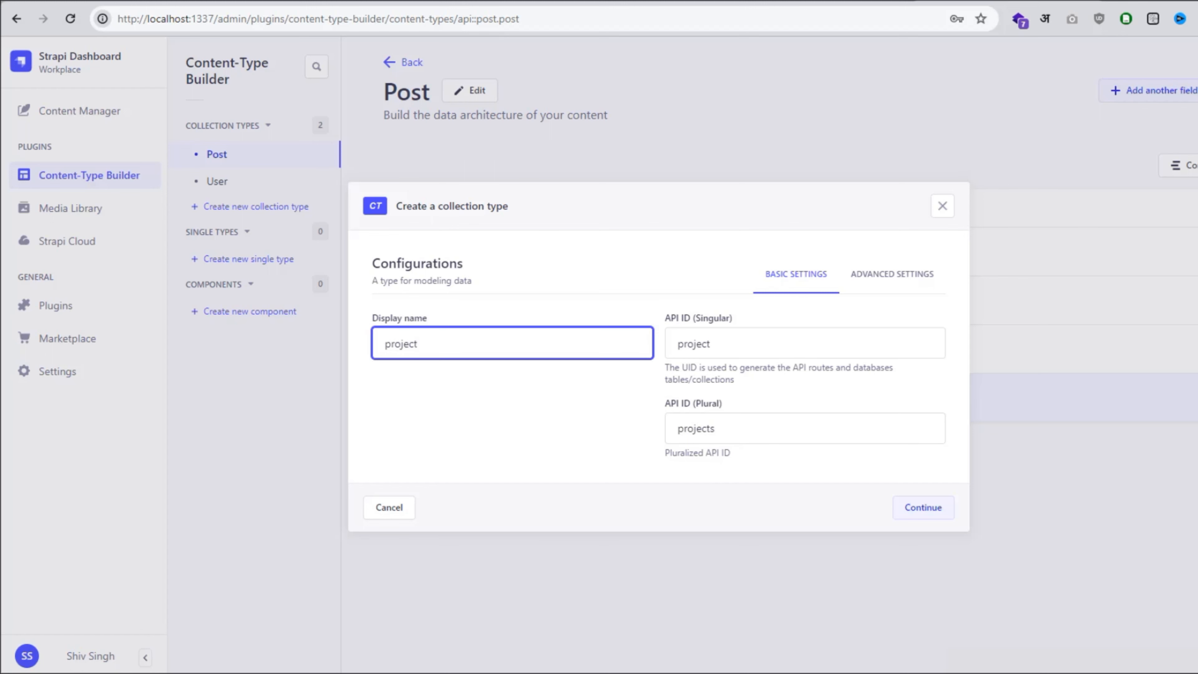
click(923, 507)
Add a short text field named title and a Rich text (Blocks) field named desc to the project type, and save it.
click(510, 297)
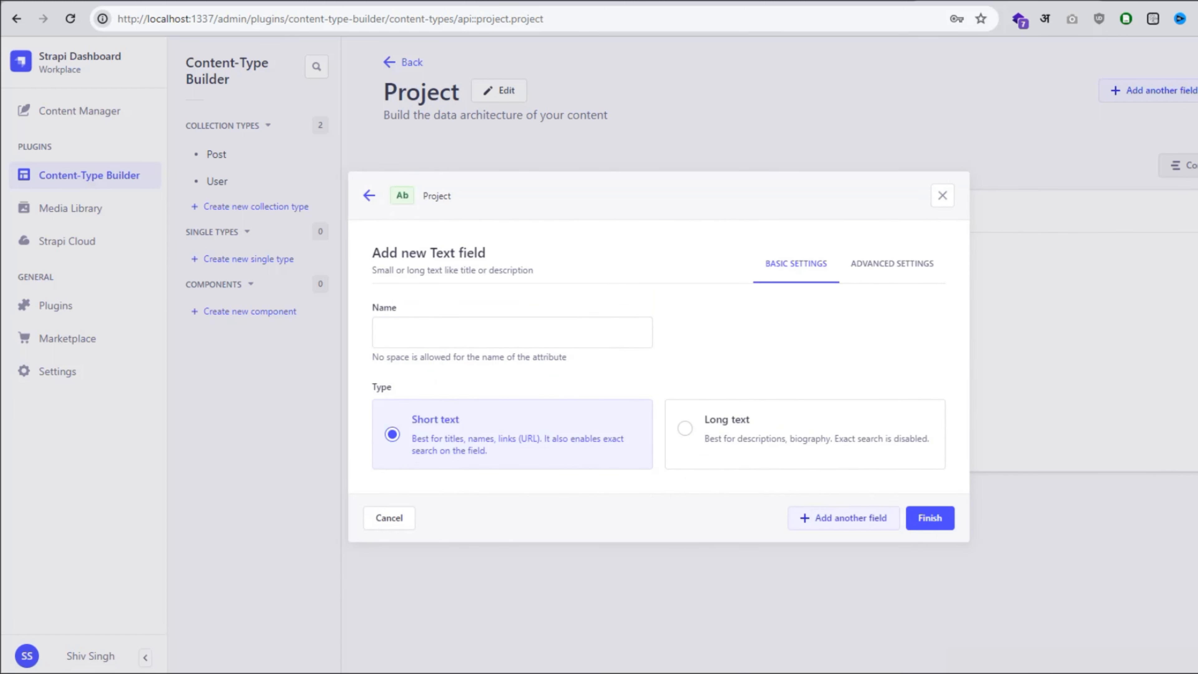
text(title)
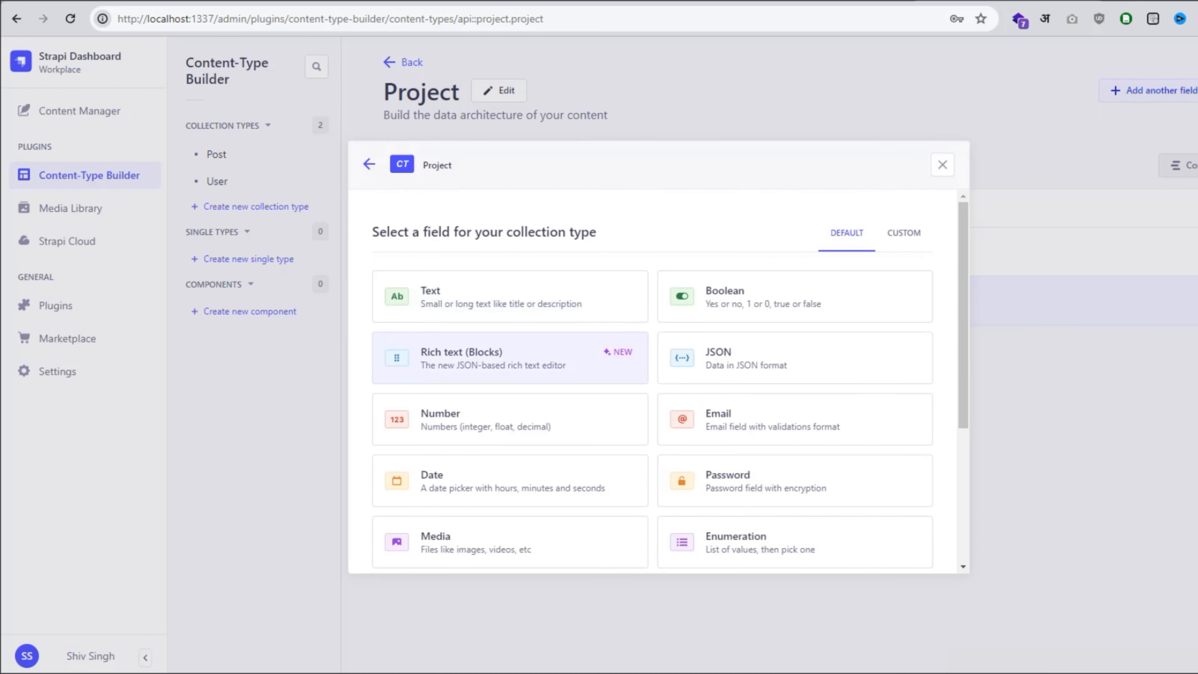
click(509, 358)
text(desc)
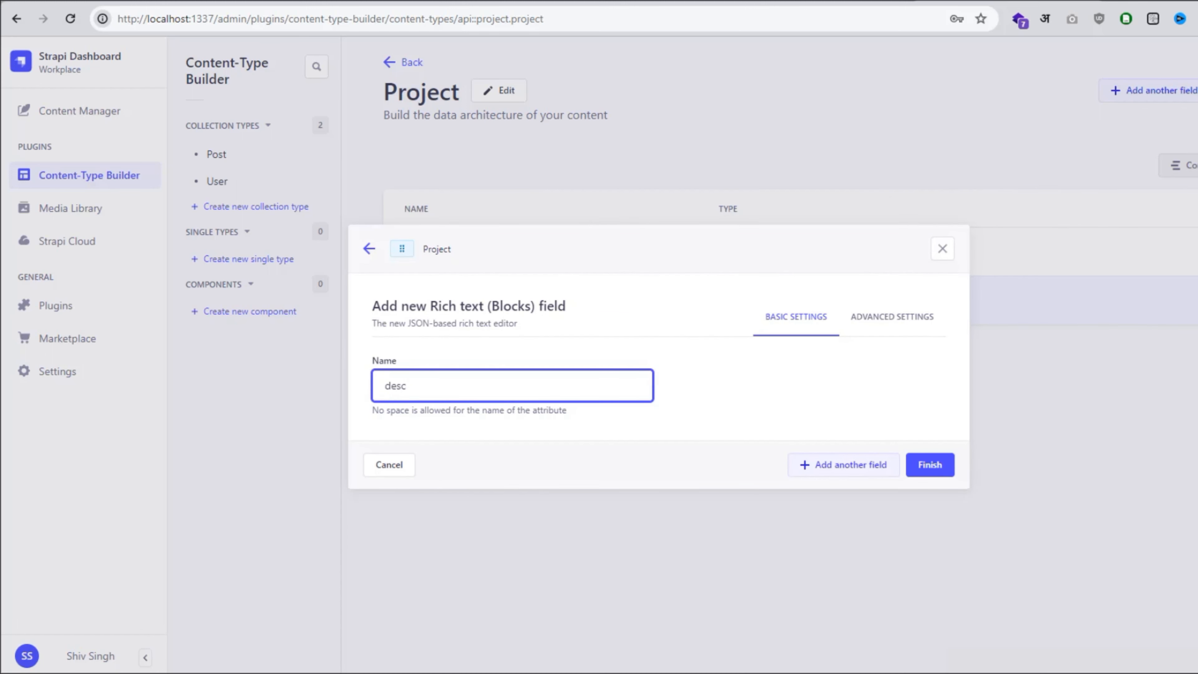
click(930, 465)
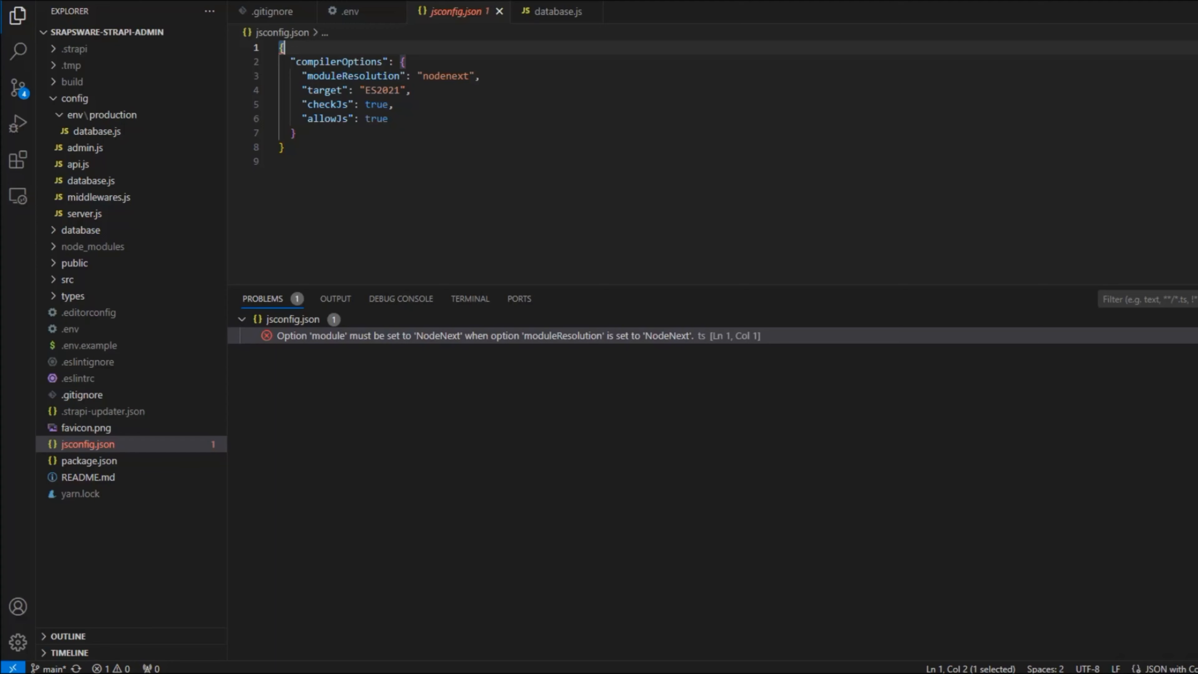
Switch to VS Code and check the local Strapi server's restart output in the terminal.
click(401, 298)
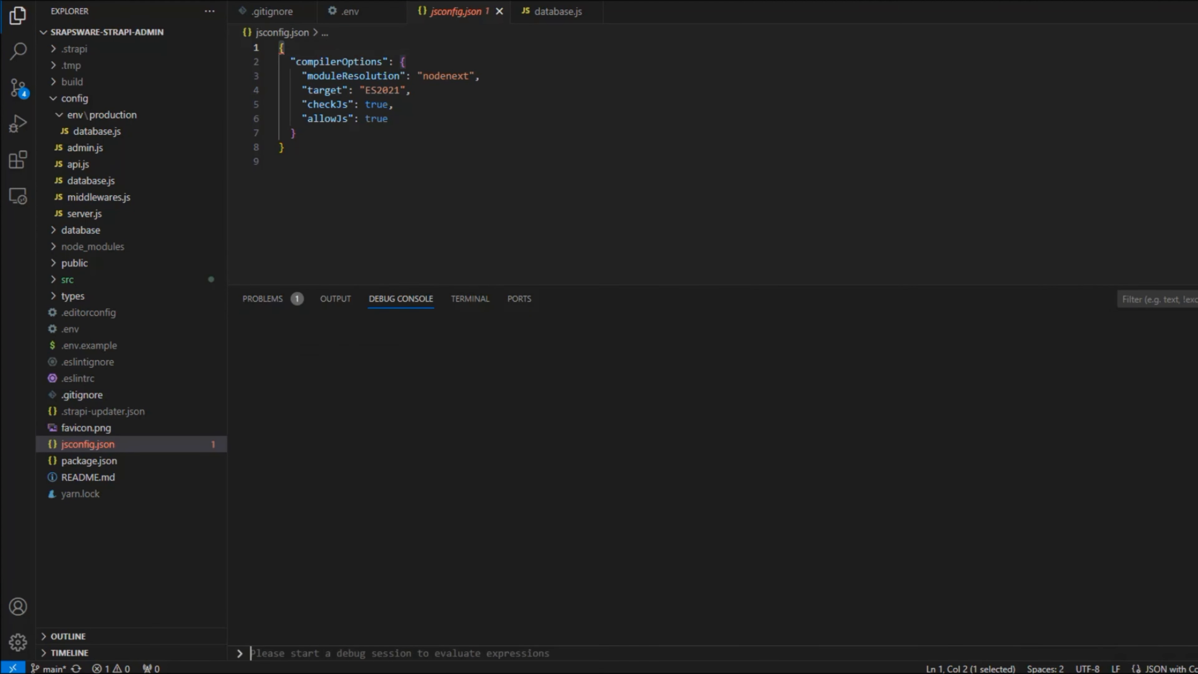
click(469, 299)
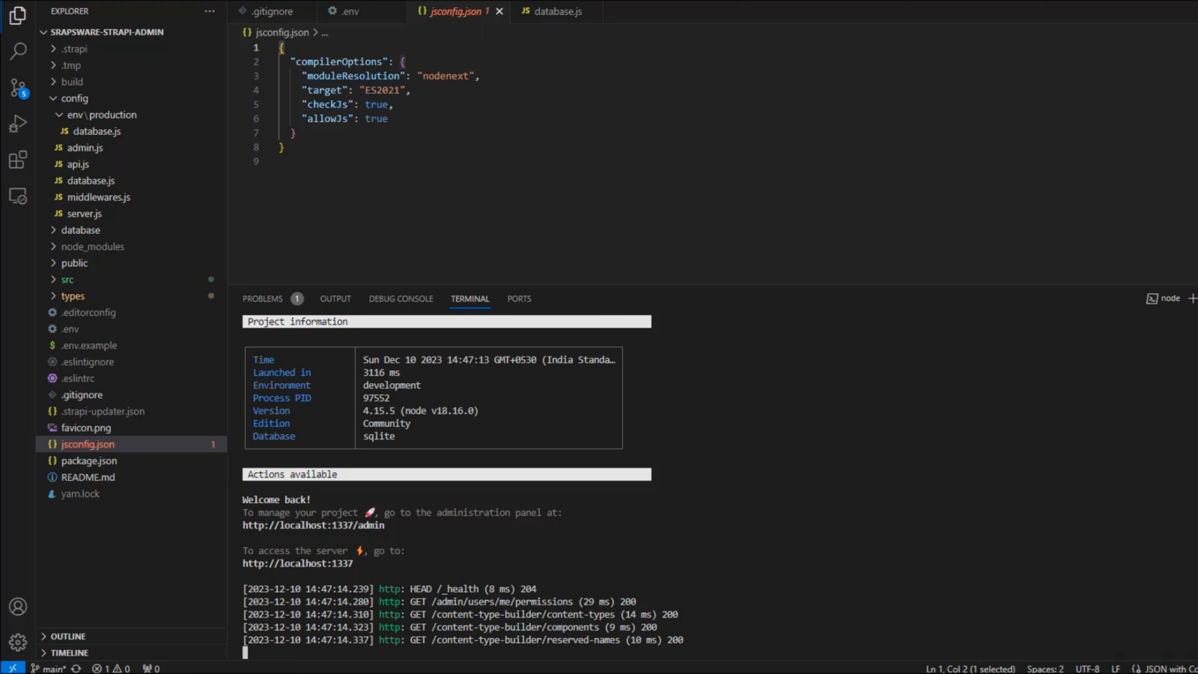
Return to the local Strapi admin in the browser and view the project collection in the Content Manager.
click(710, 673)
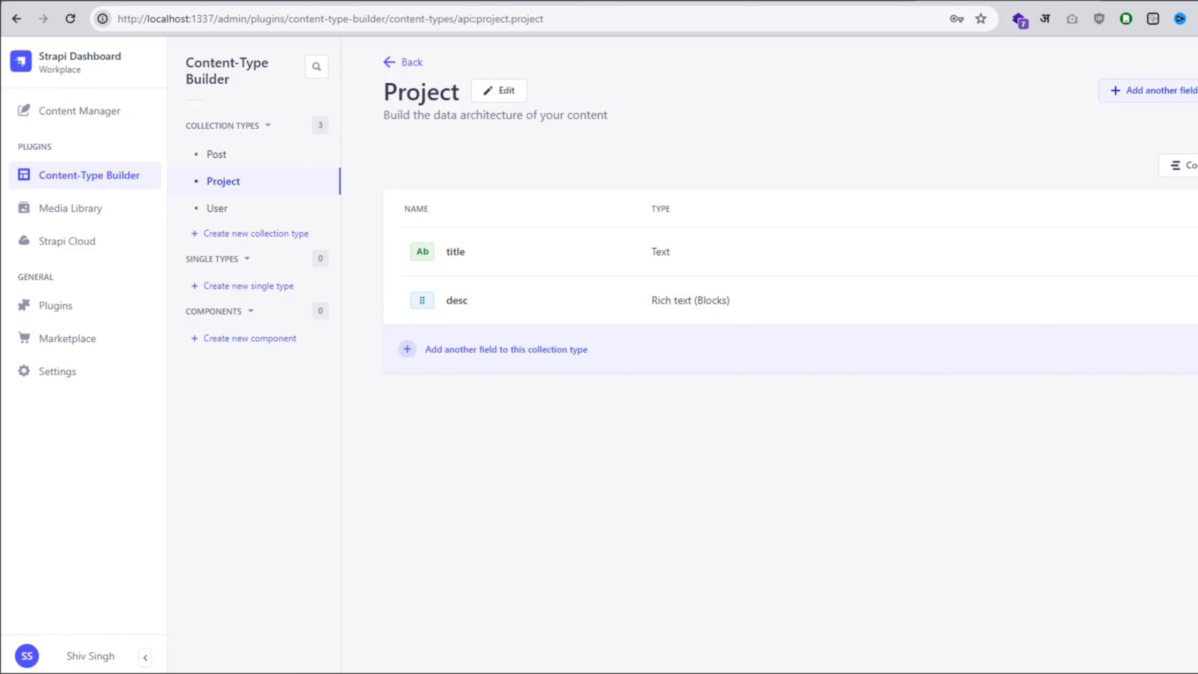
click(79, 110)
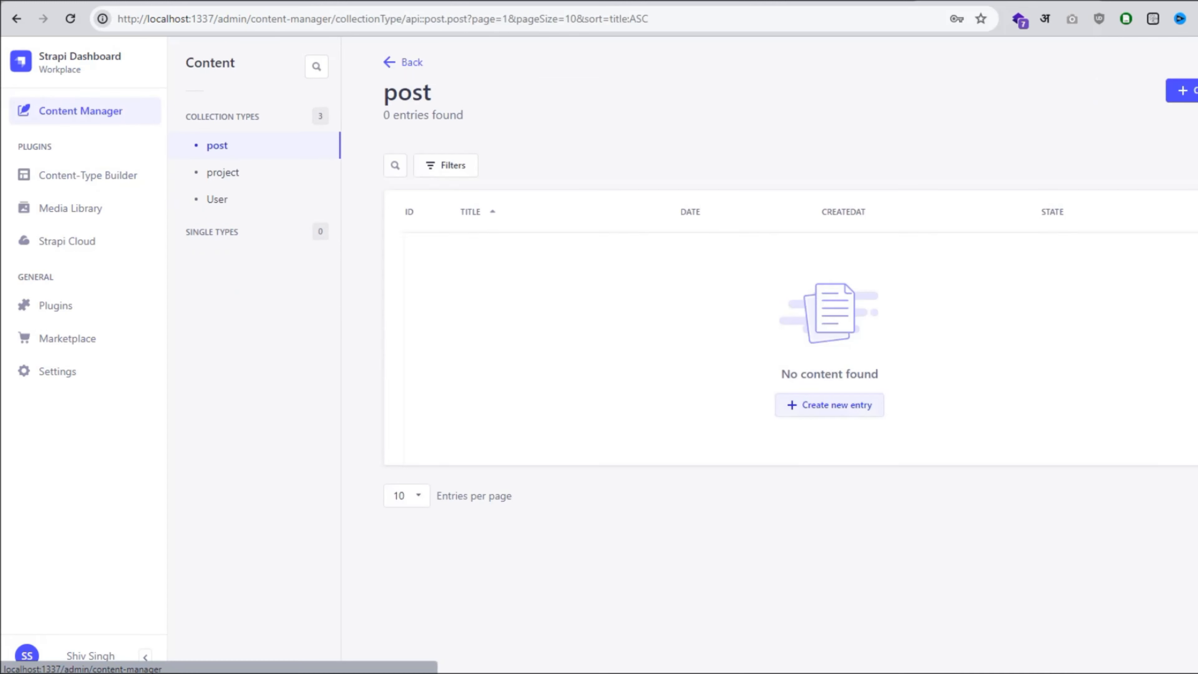
click(223, 172)
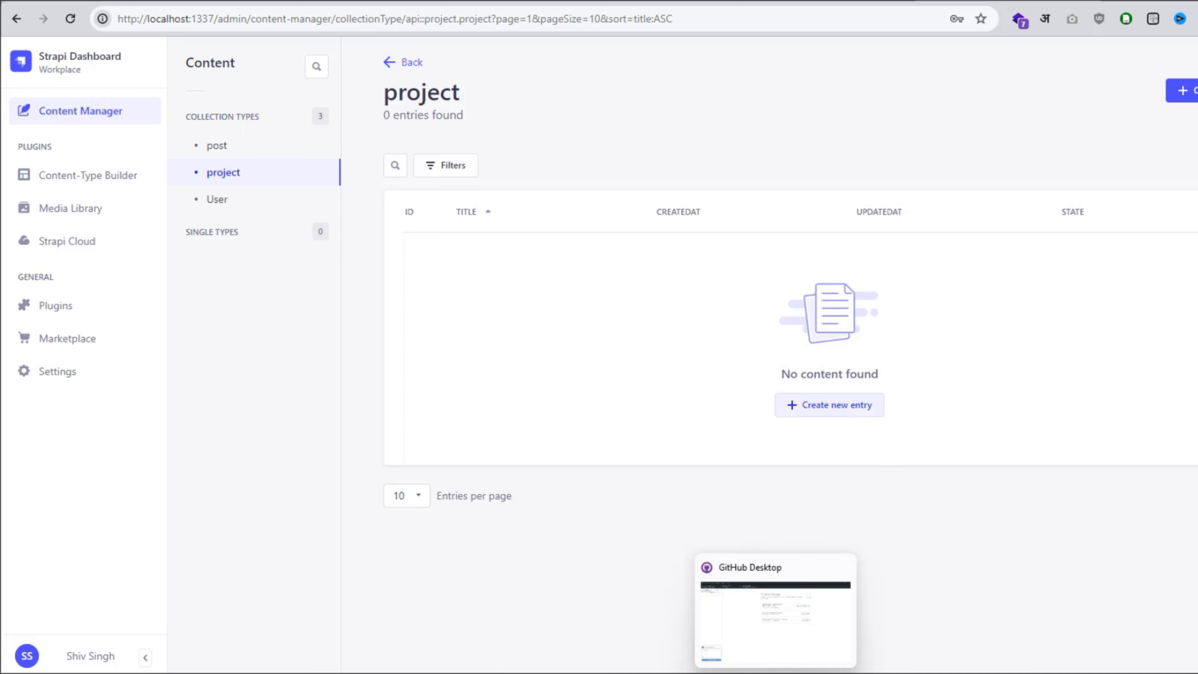
Switch to GitHub Desktop and examine the diffs of the changed project schema, controller, routes, service and contentTypes.d.ts files.
click(775, 673)
drag(187, 290, 318, 290)
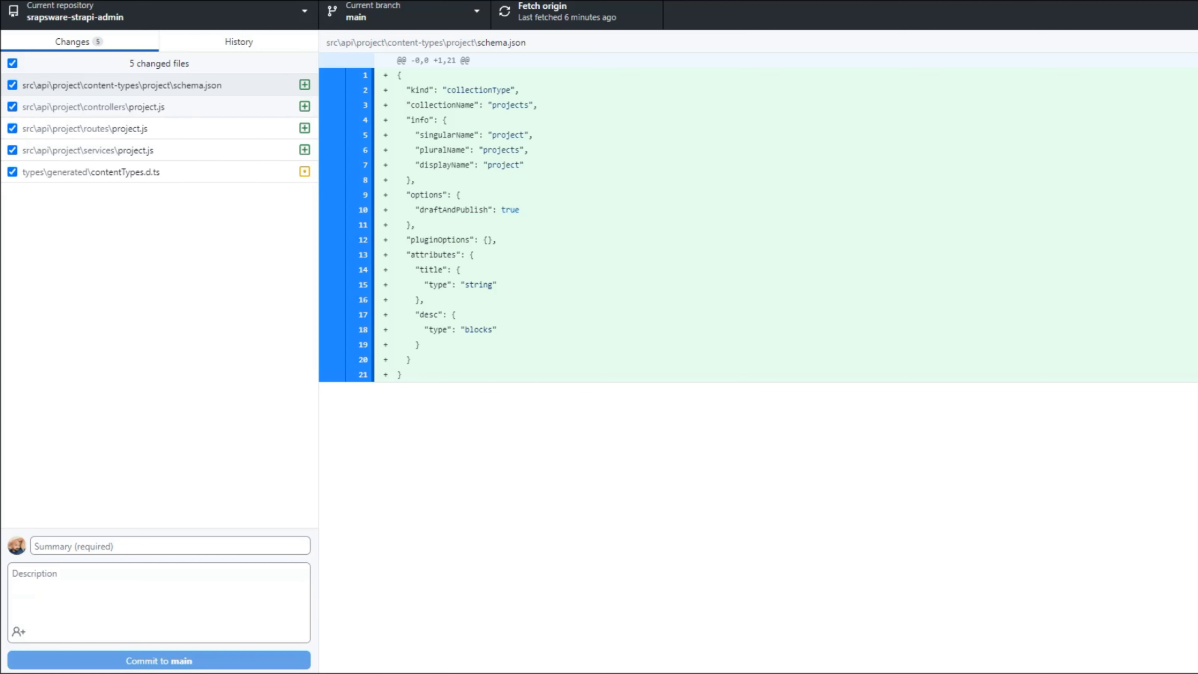
click(161, 107)
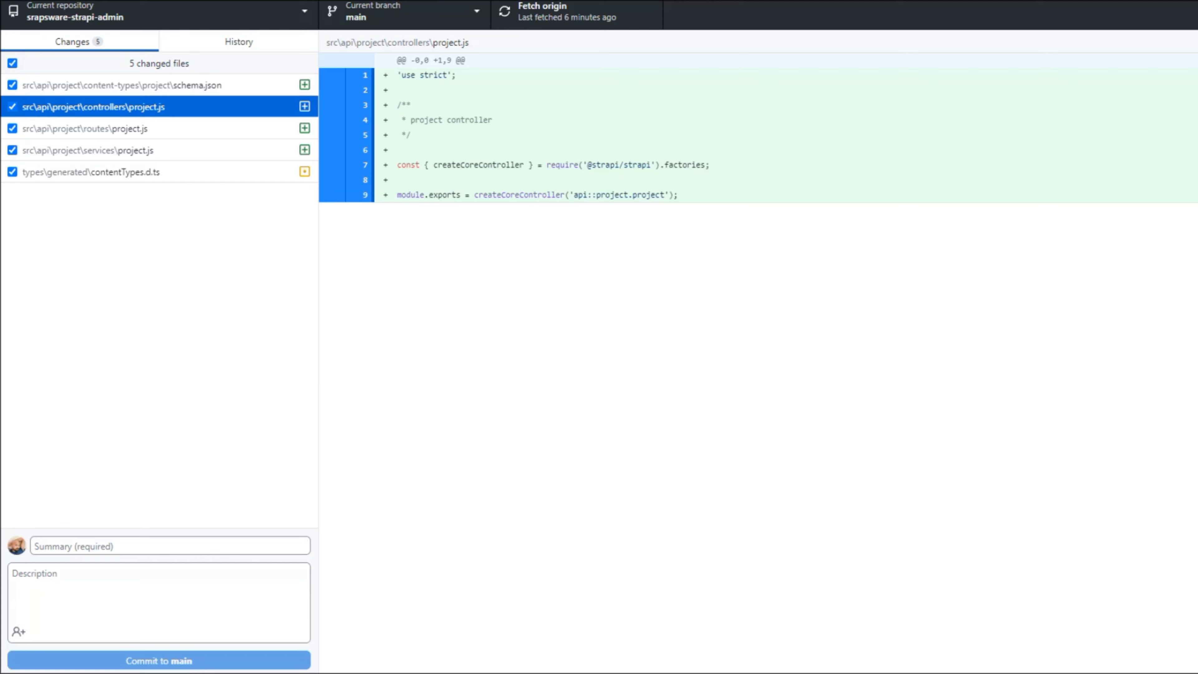
click(160, 86)
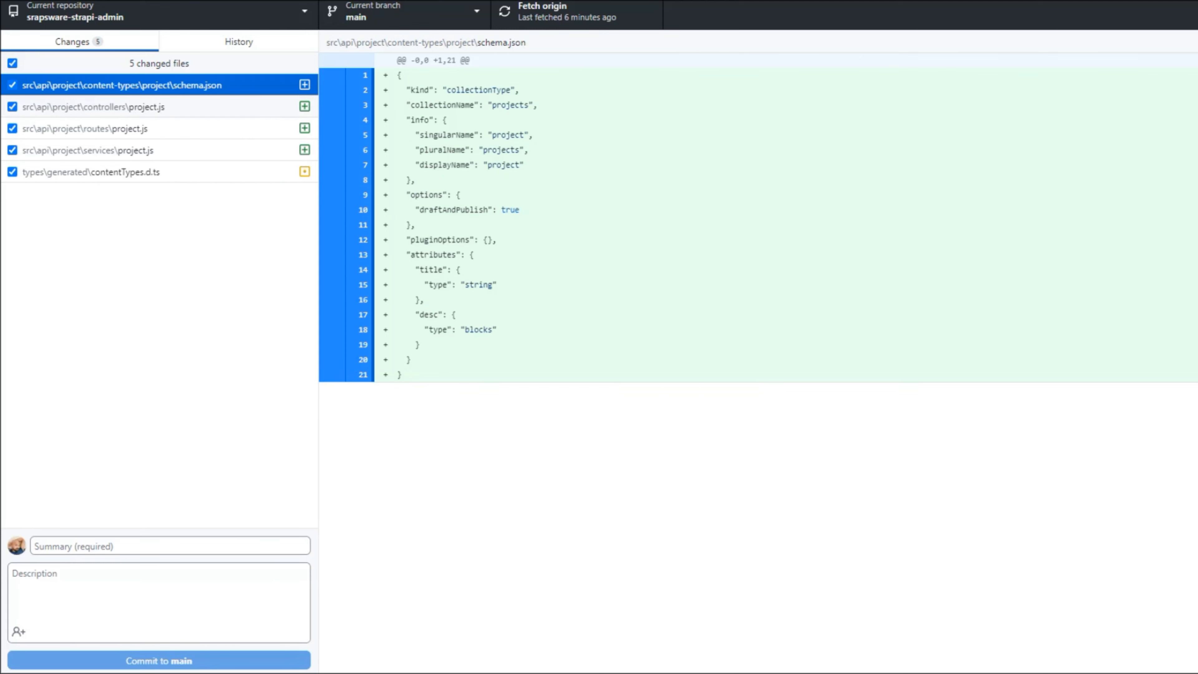
click(141, 107)
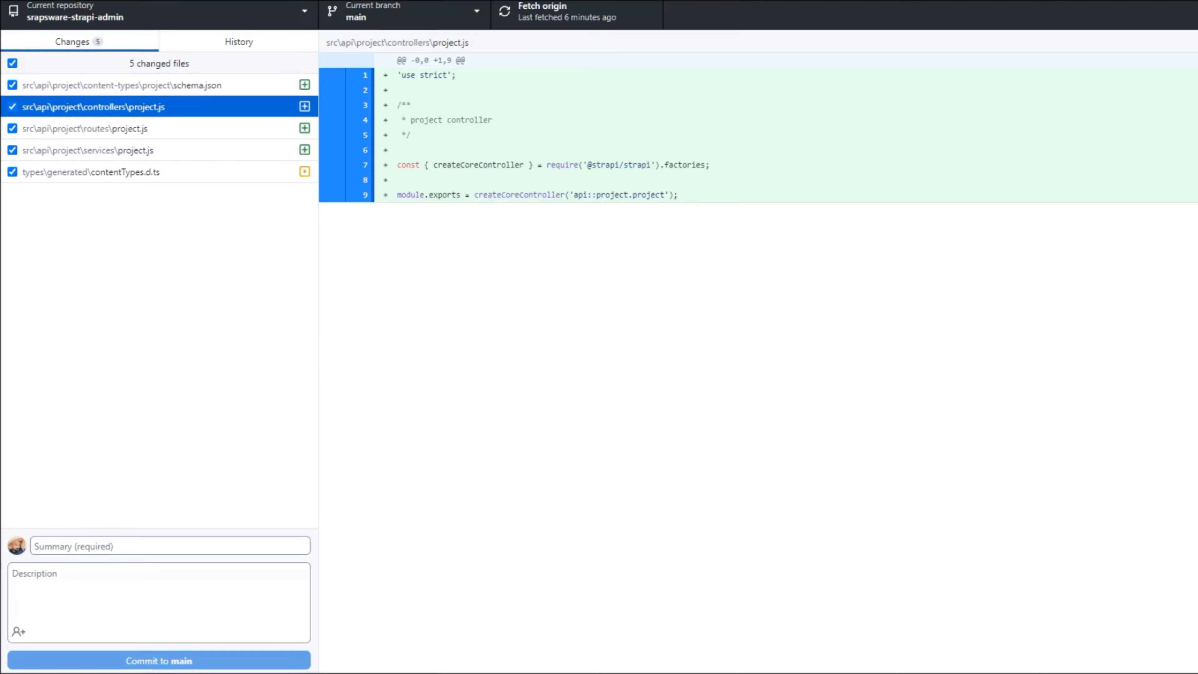
click(142, 129)
click(142, 151)
click(126, 173)
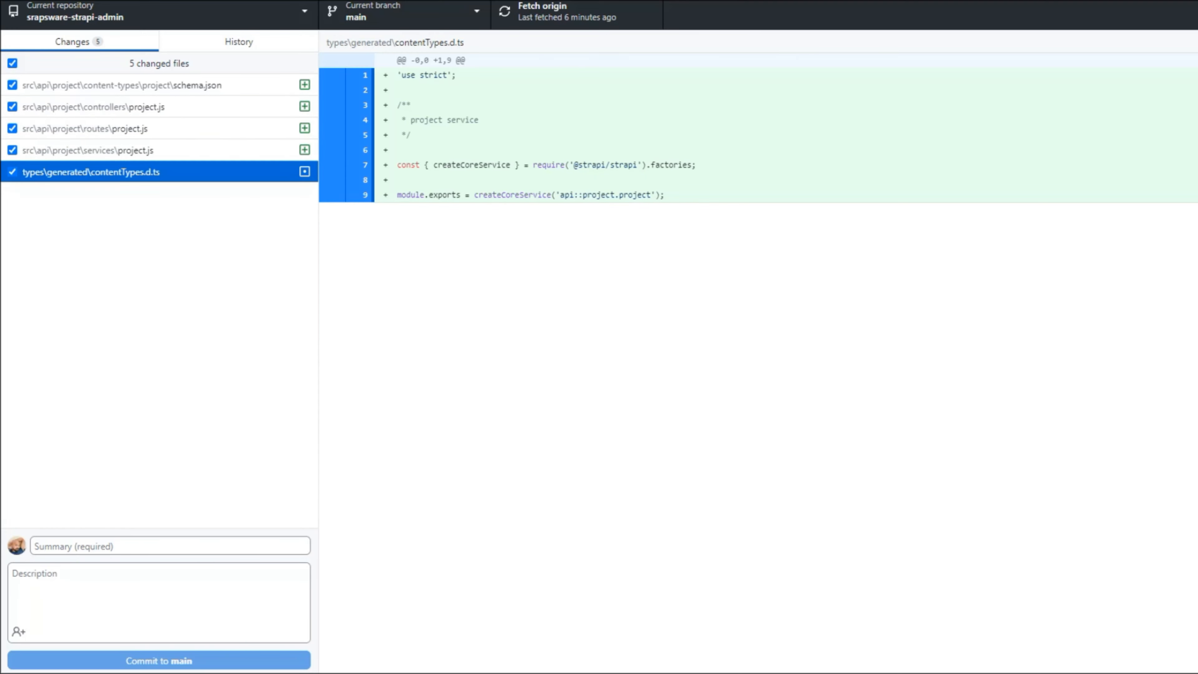
scroll(758, 363, down, 2)
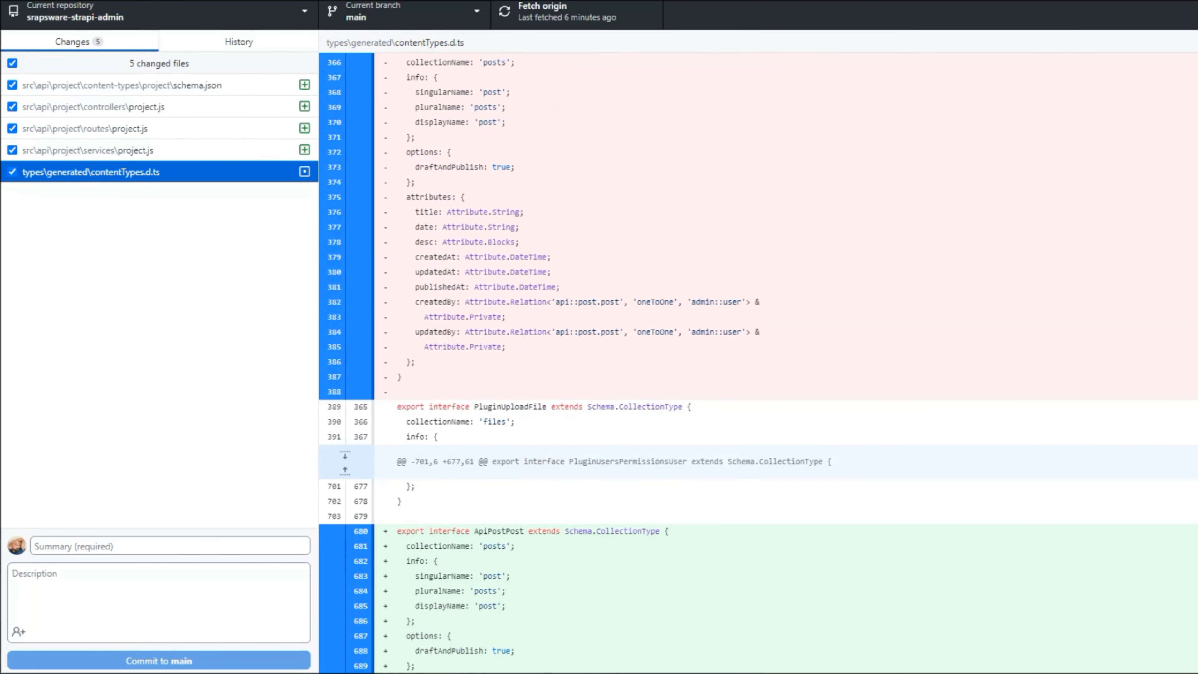
click(137, 150)
click(136, 129)
click(137, 107)
click(137, 129)
click(137, 107)
click(136, 86)
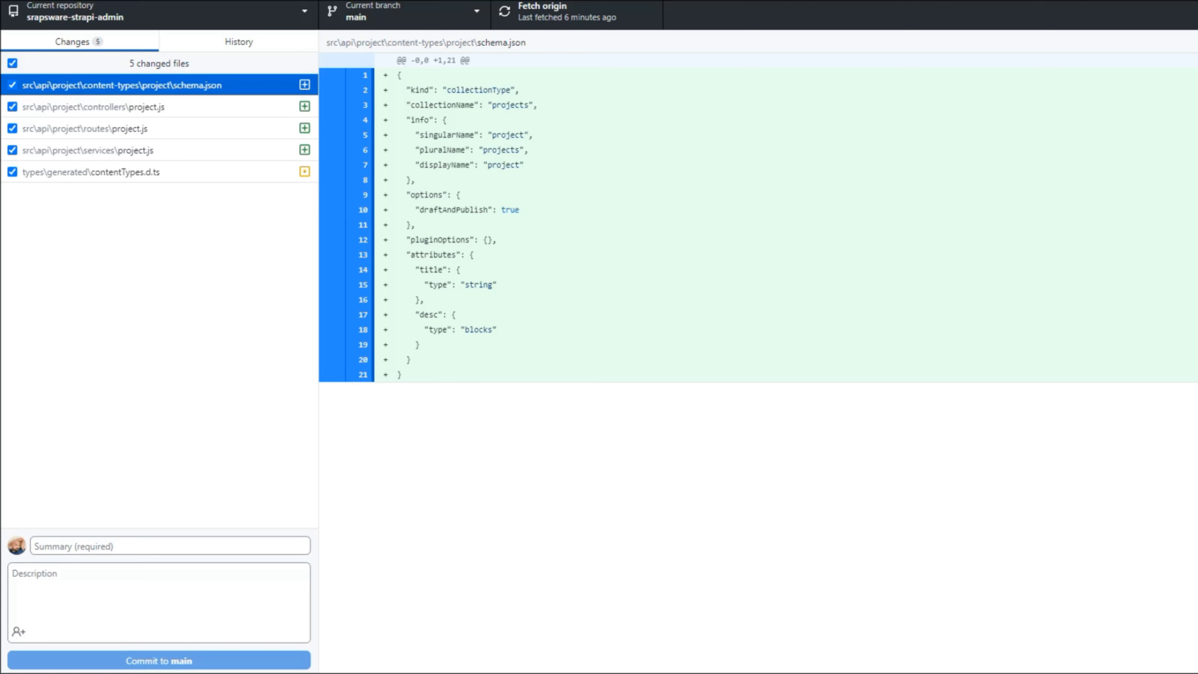
key(alt+Tab)
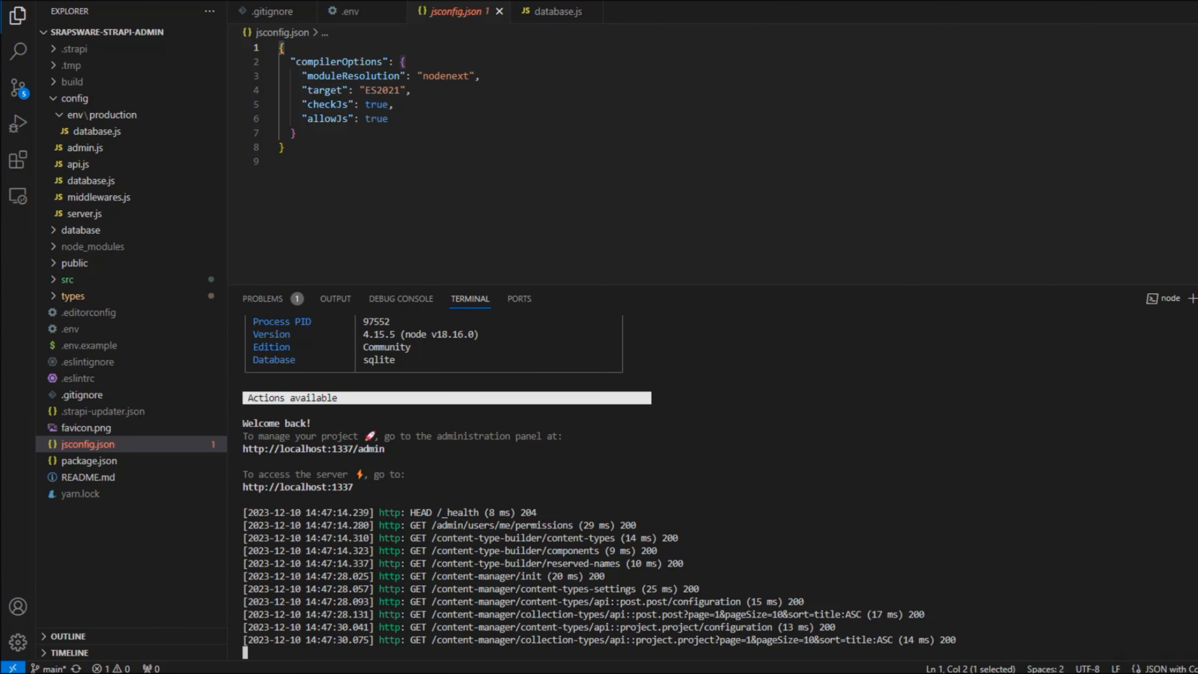
key(alt+Tab)
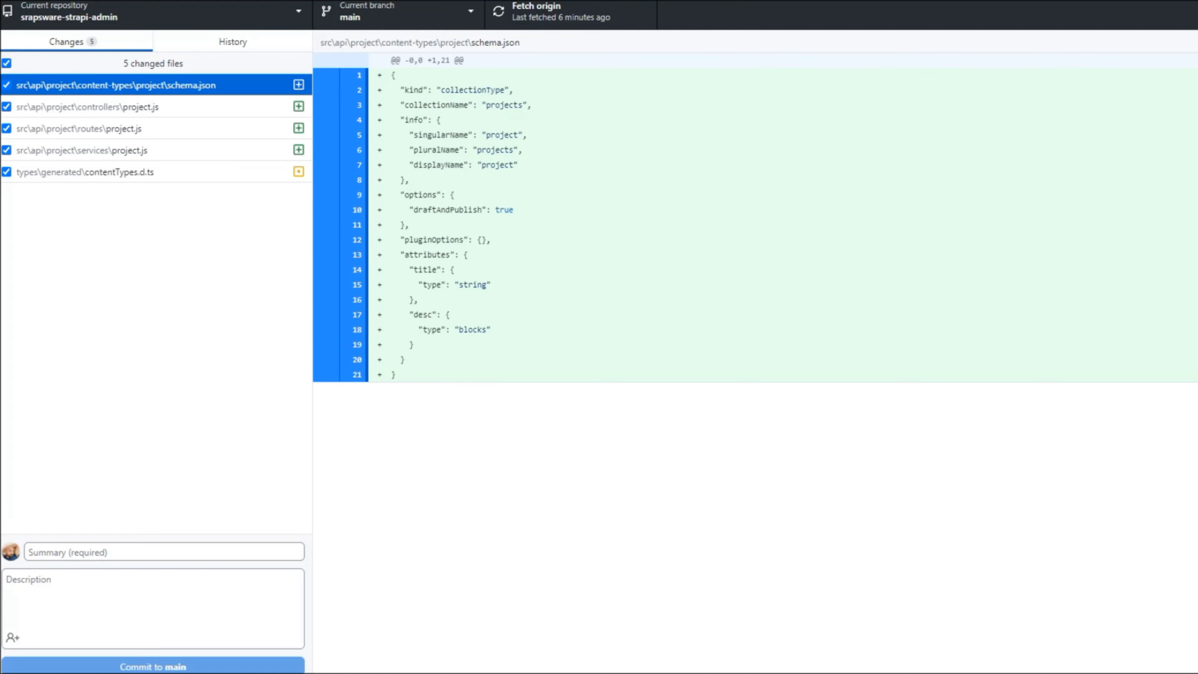
Commit the changed files to main with the summary "added project option" and push the commit to origin.
click(164, 551)
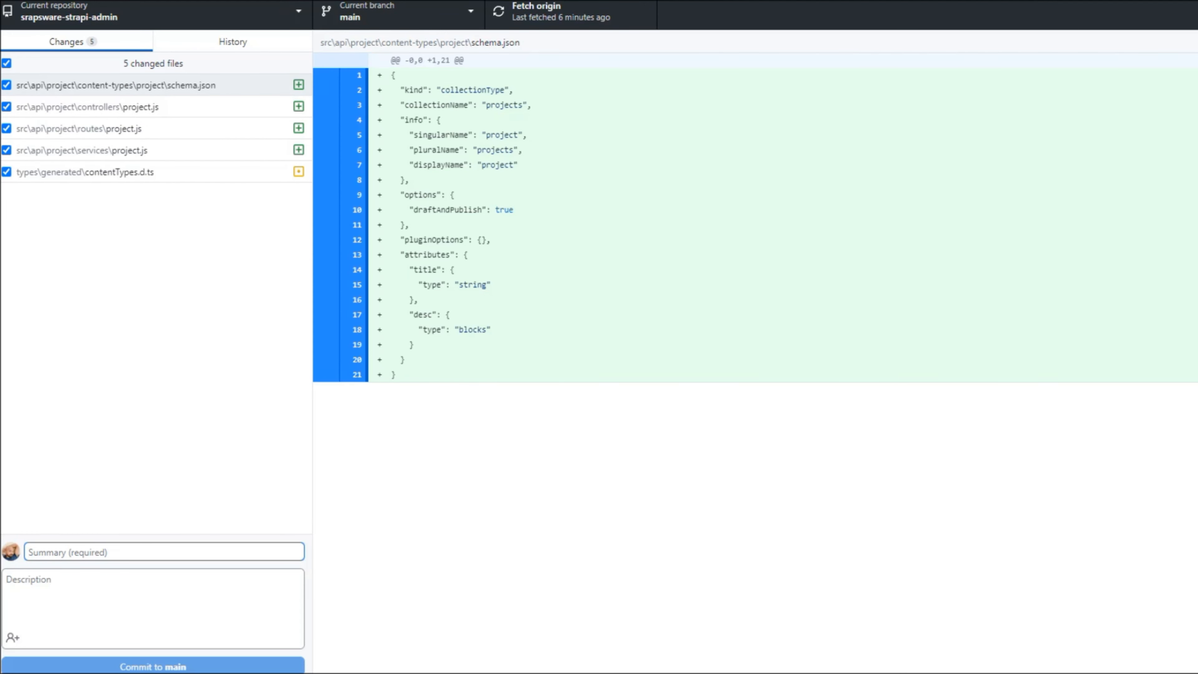
text(add)
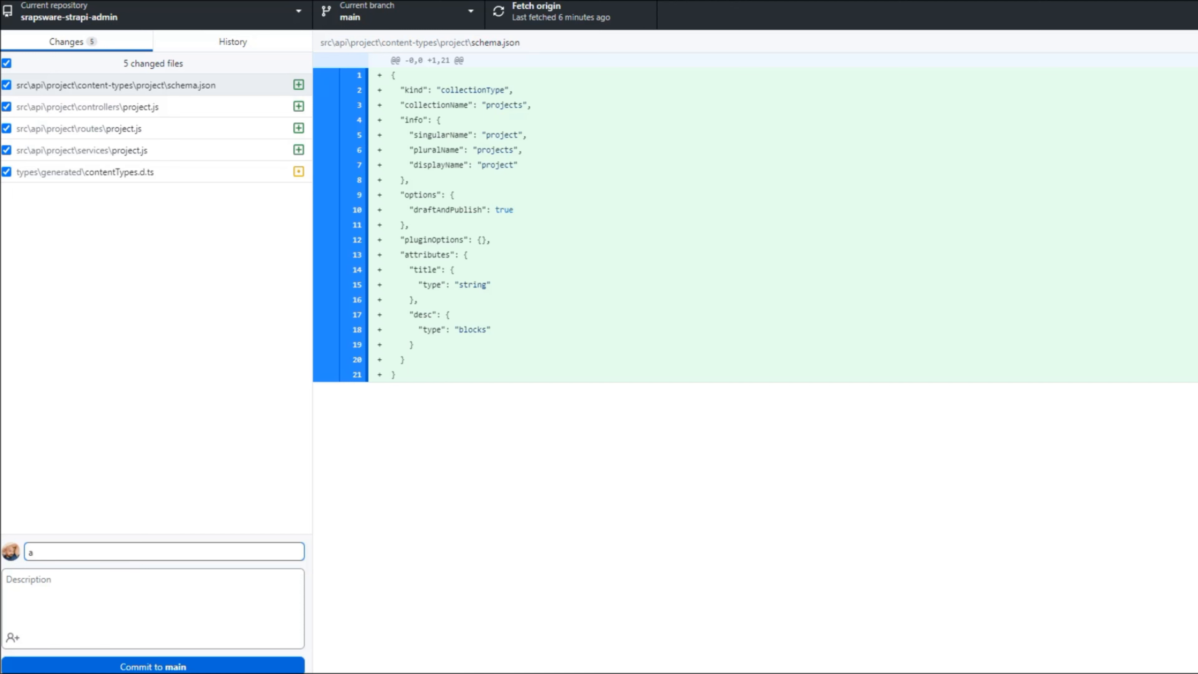
text(ed project option)
click(153, 666)
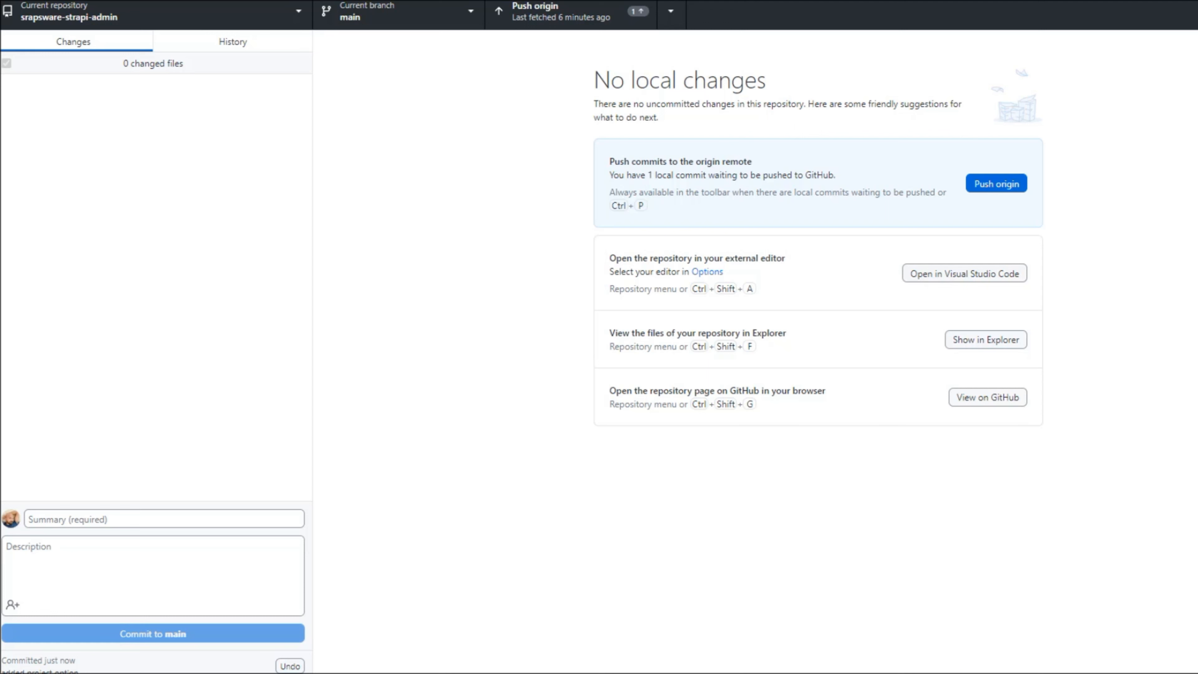
click(996, 184)
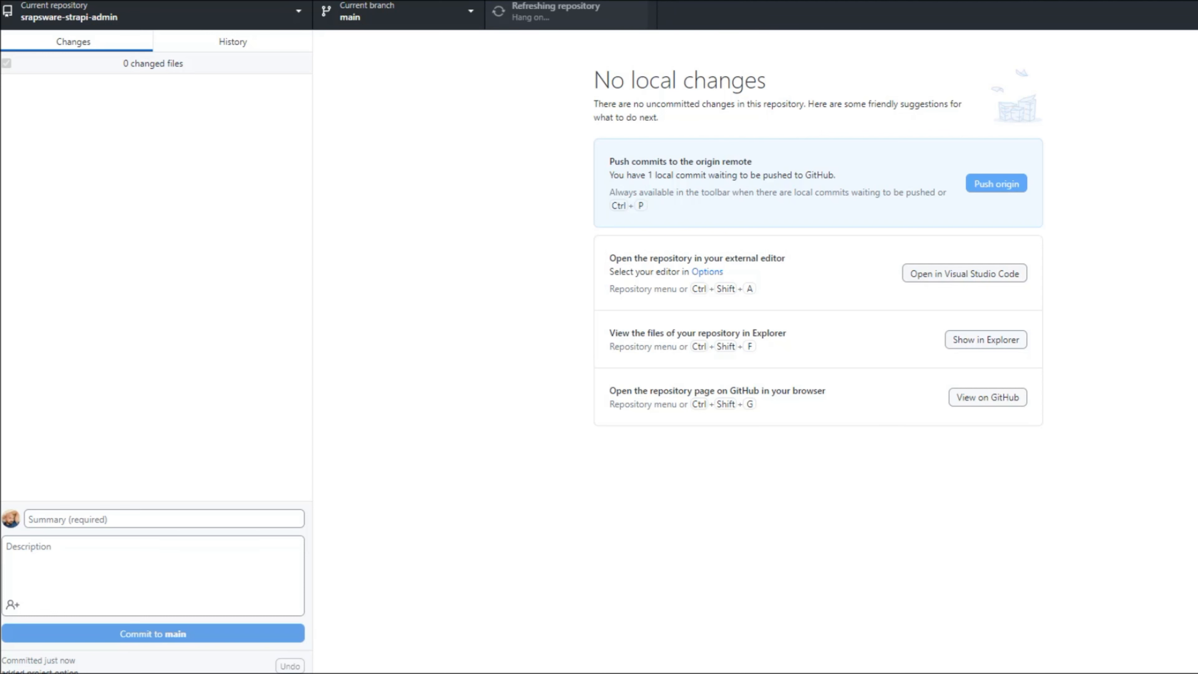
Switch to the Railway project in the browser and check the srapsware-strapi-admin service's deployments.
click(710, 673)
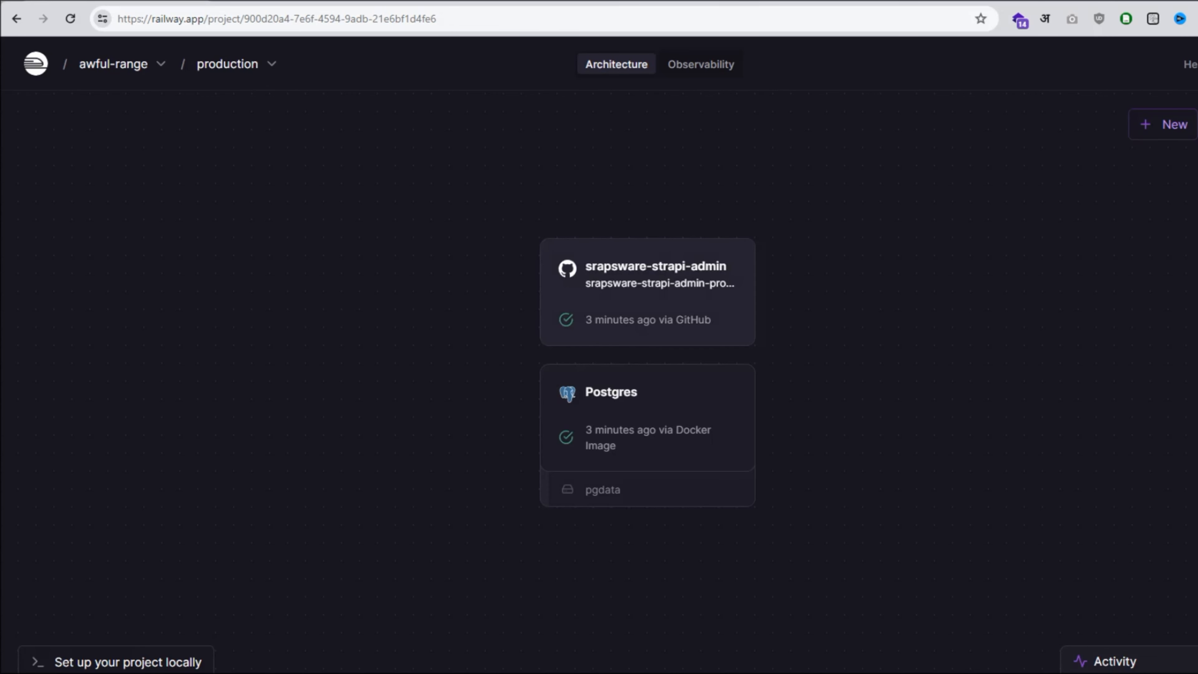
click(647, 284)
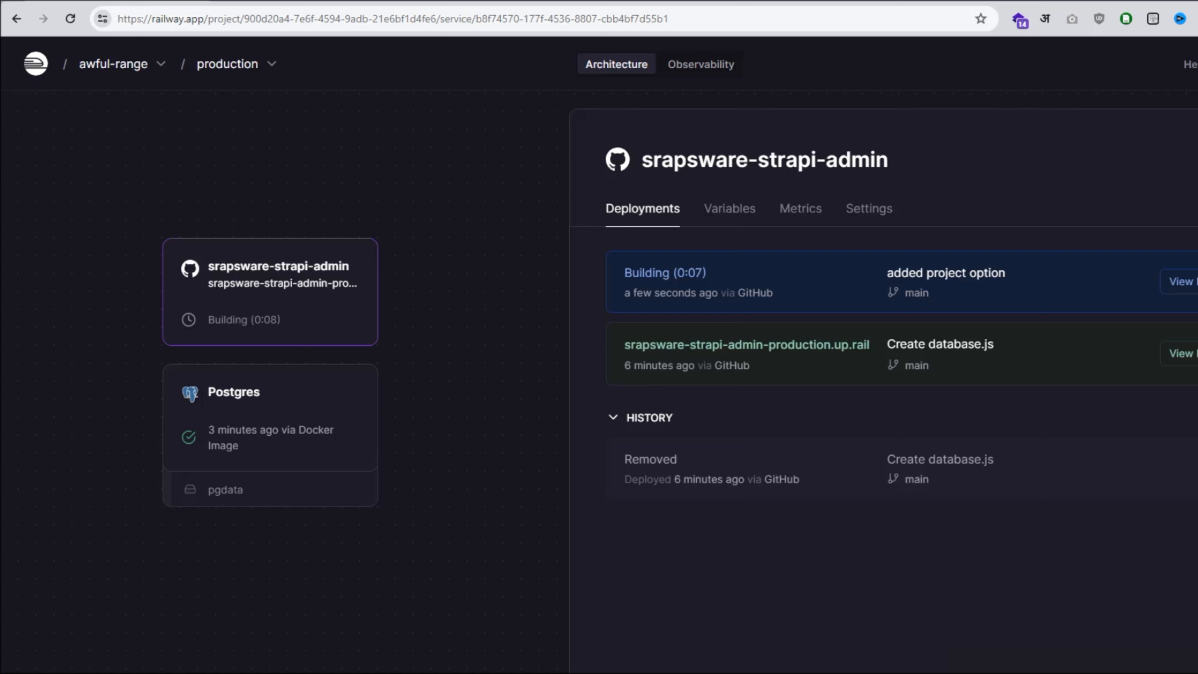
Reload the srapsware-strapi-admin repository page on GitHub and check the latest commit times of the src and types/generated folders.
key(ctrl+Tab)
scroll(103, 306, up, 6)
right_click(103, 307)
click(156, 364)
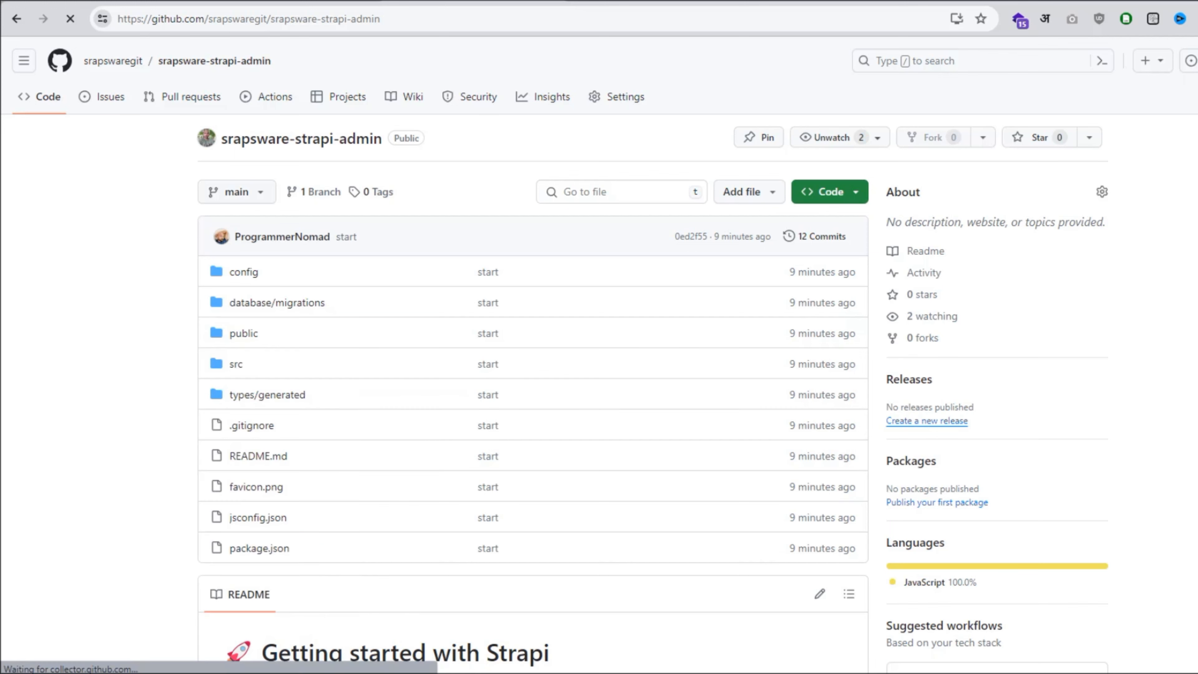
scroll(533, 330, down, 1)
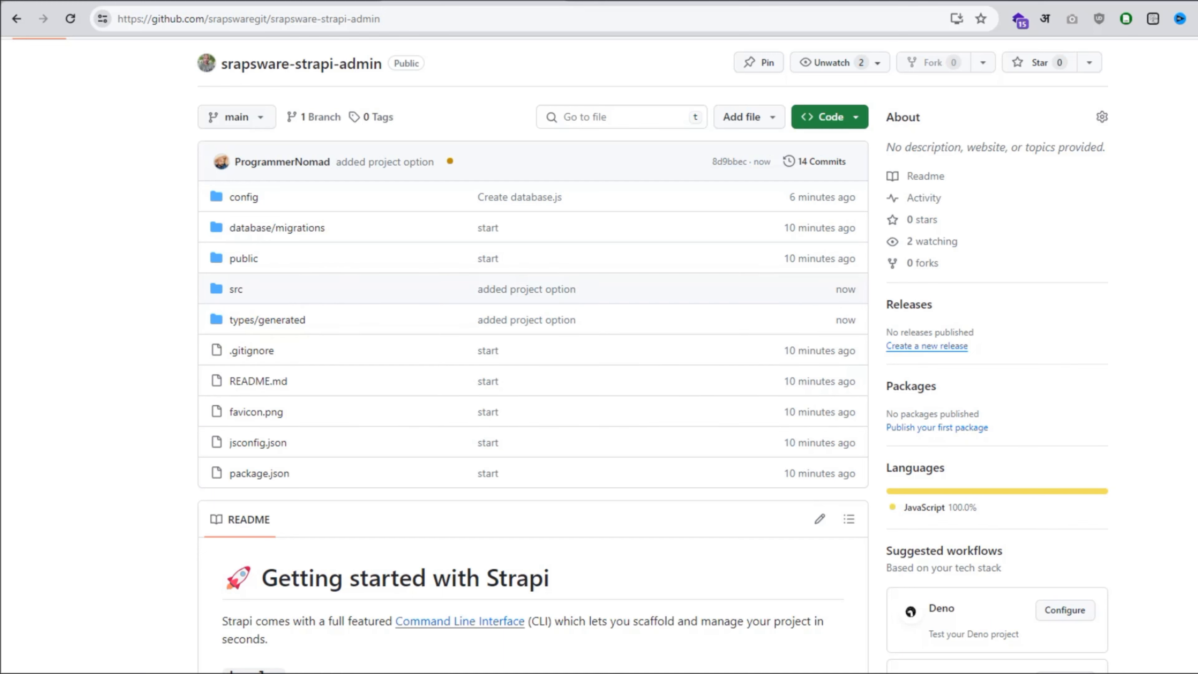
double_click(846, 289)
double_click(846, 320)
key(alt+Tab)
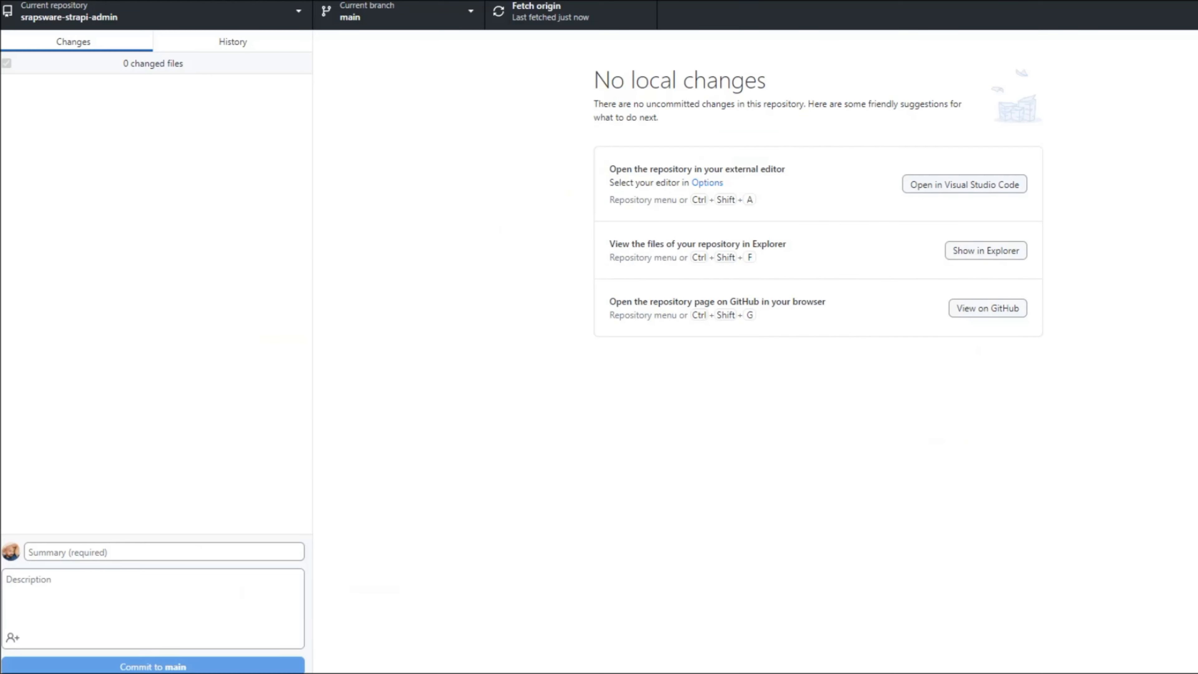
key(alt+Tab)
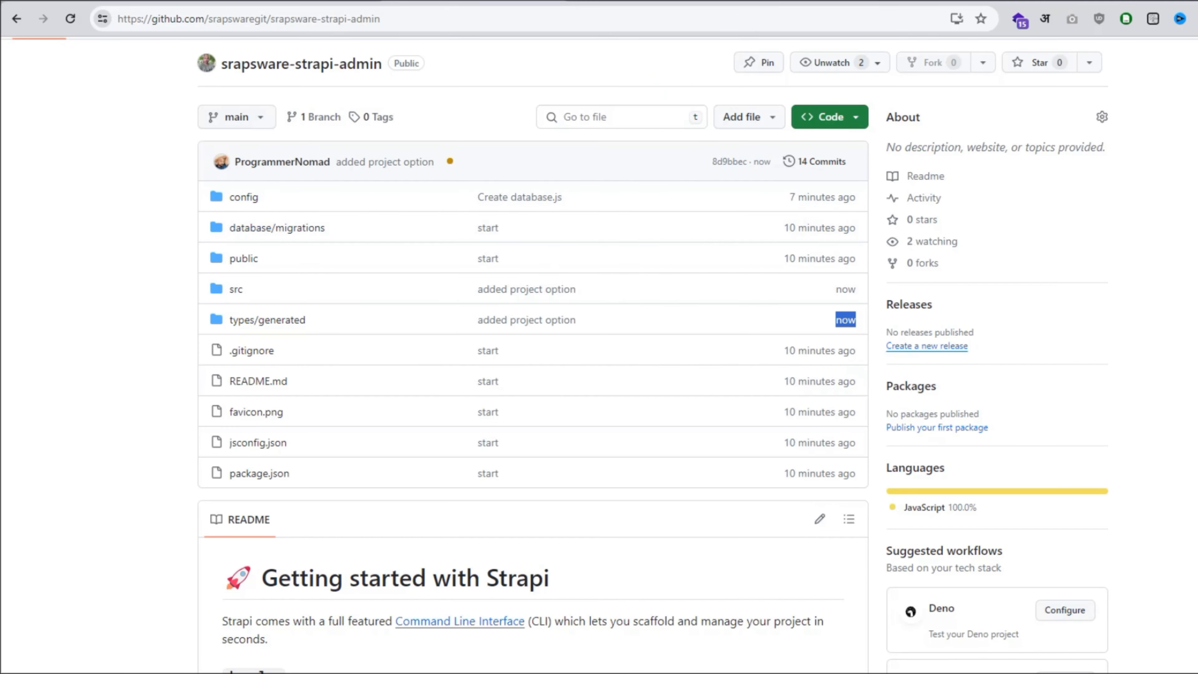
Switch to the production Strapi admin and review its address and the Post type's title, date and desc fields.
key(ctrl+Tab)
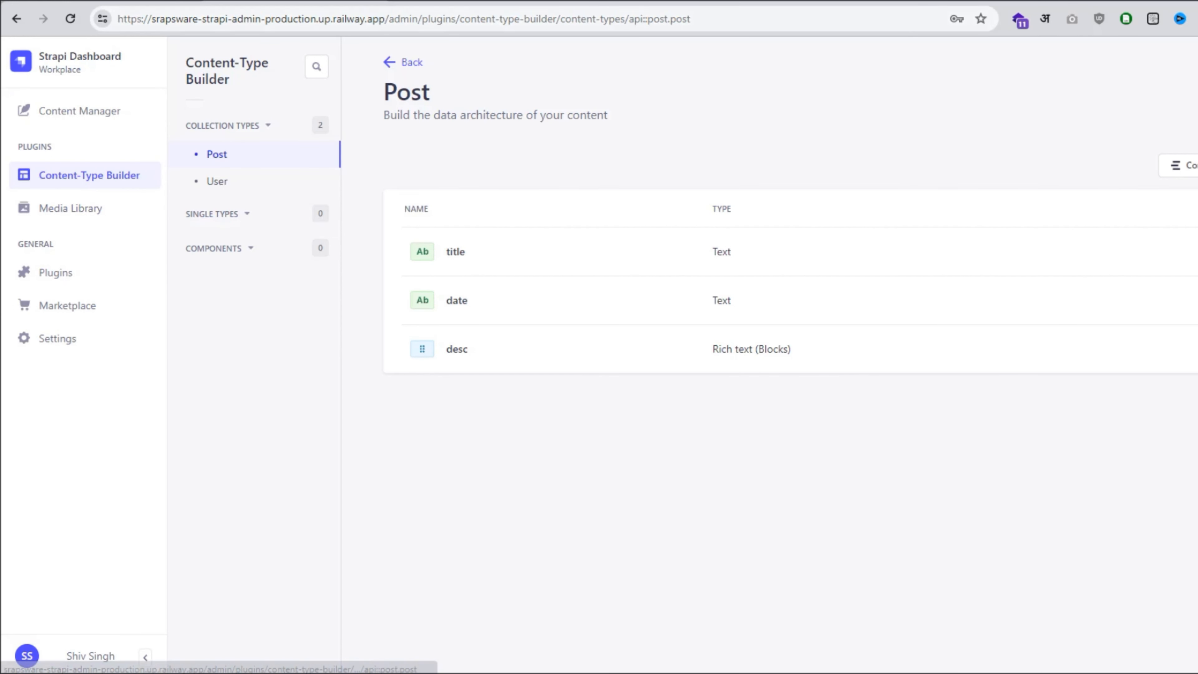
double_click(291, 19)
drag(386, 19, 117, 19)
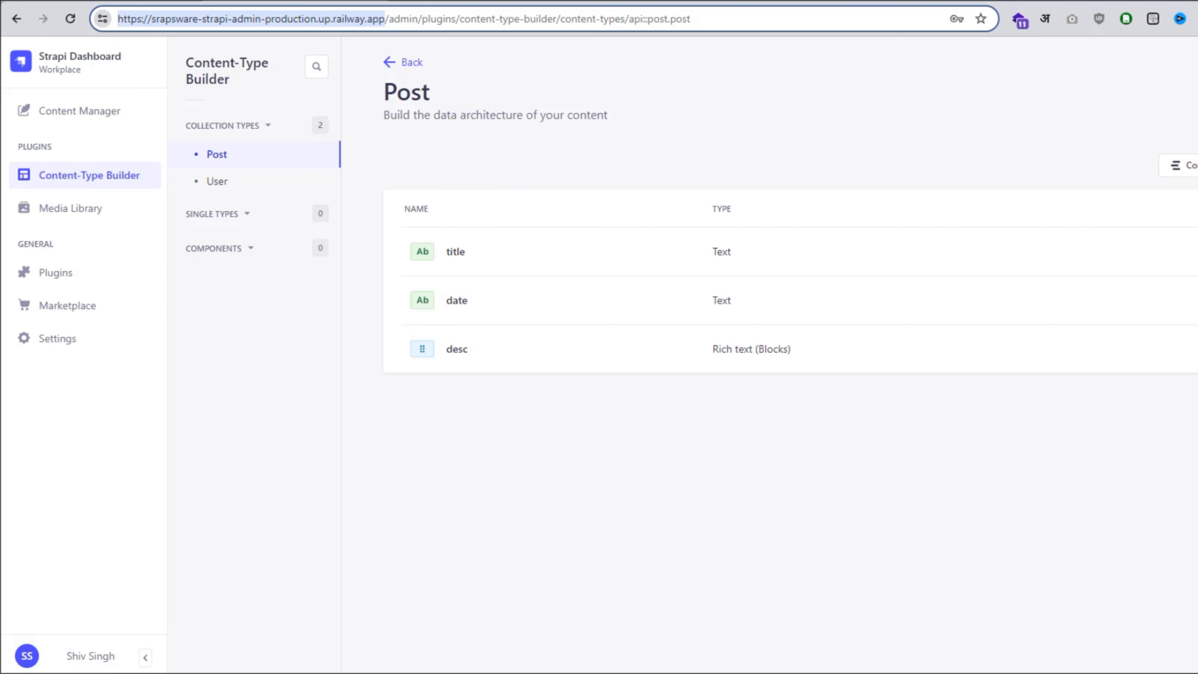
double_click(456, 252)
double_click(456, 301)
double_click(457, 350)
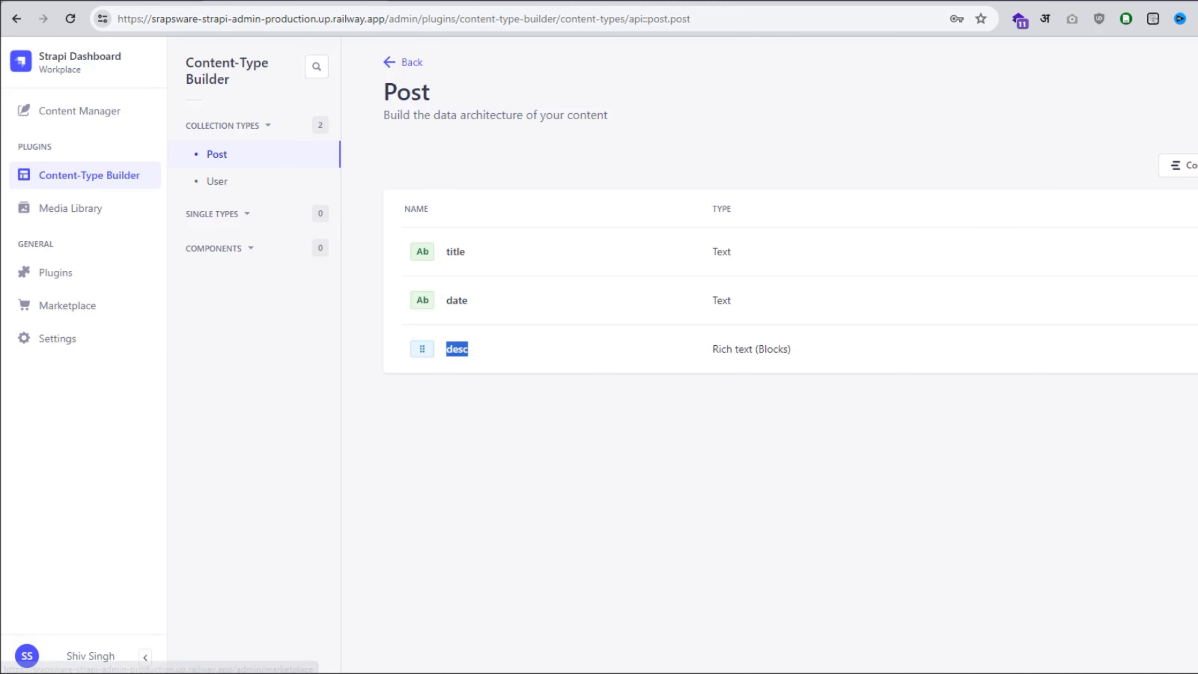
Switch to the Strapi website and look through its Solutions overview and home page.
key(ctrl+Tab)
key(ctrl+Tab)
scroll(599, 330, up, 3)
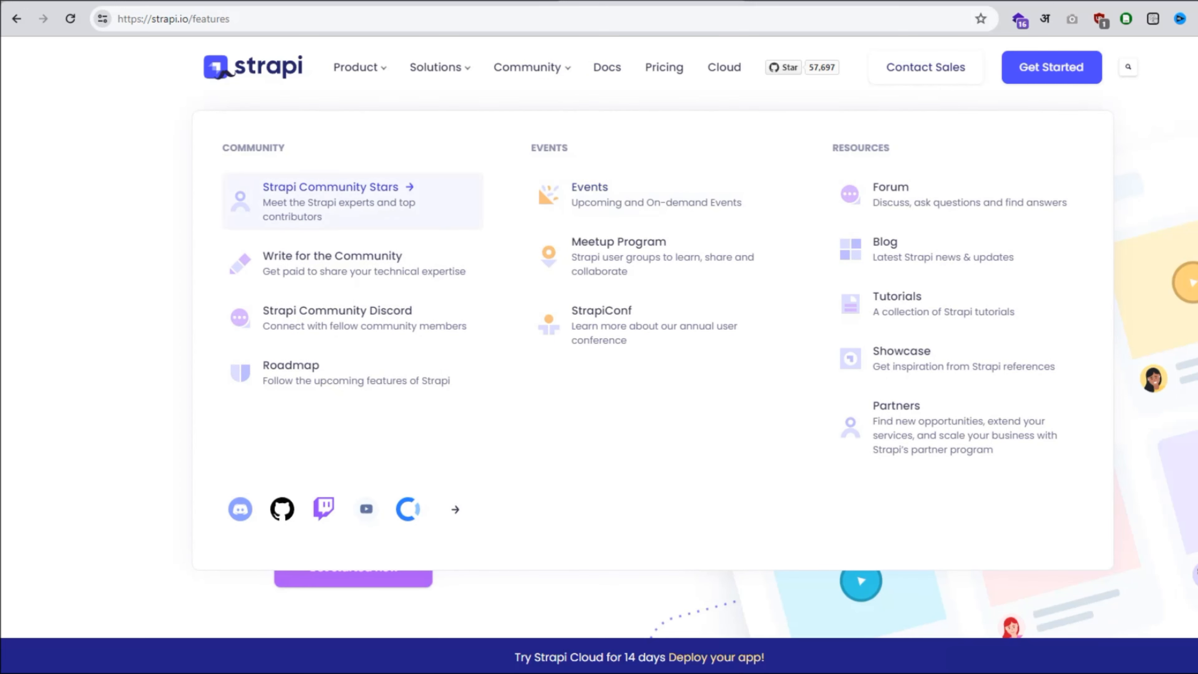
mouse_move(437, 67)
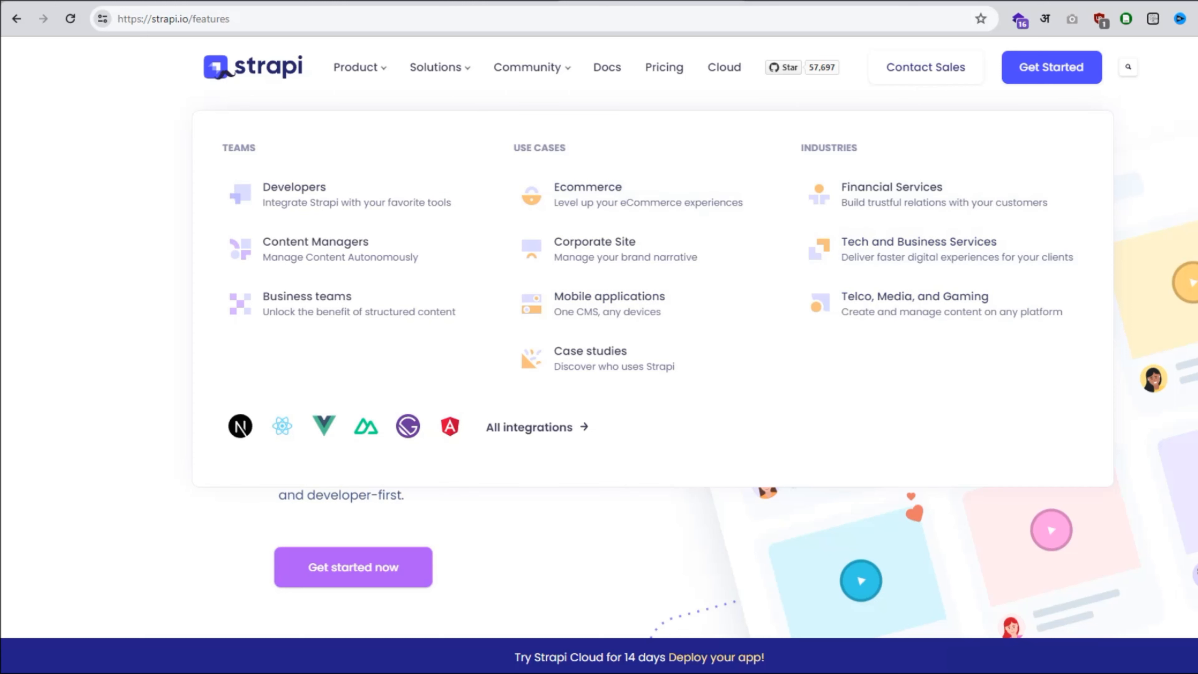
click(253, 67)
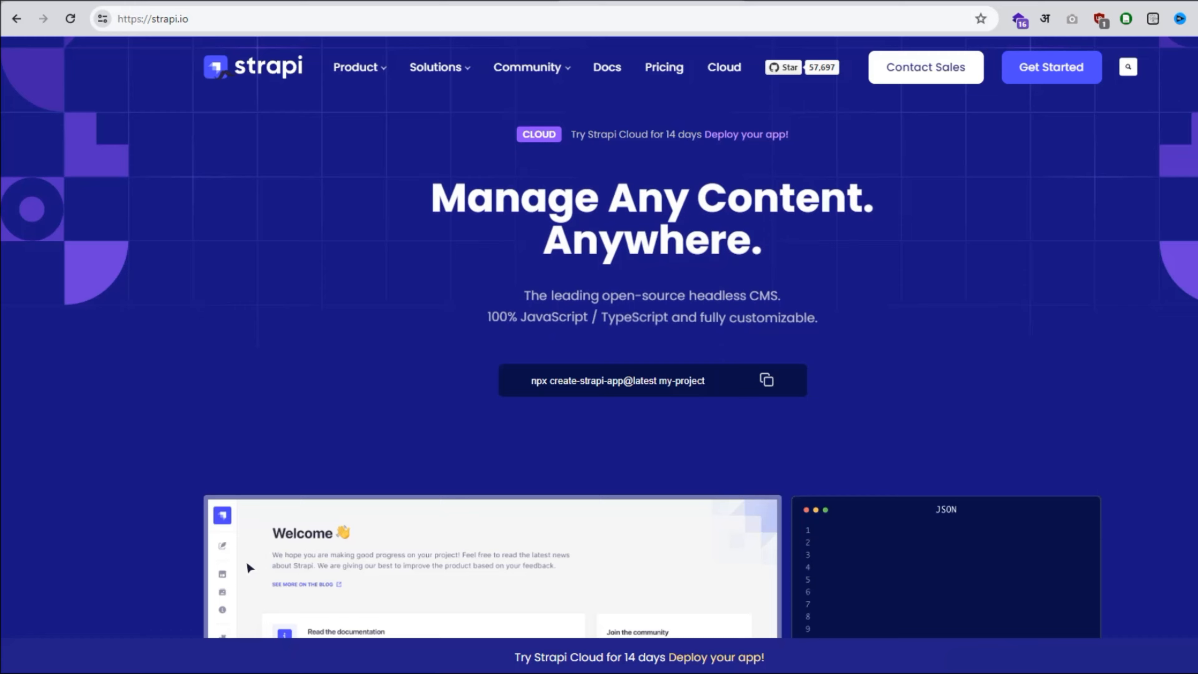
scroll(599, 354, down, 3)
scroll(599, 354, down, 10)
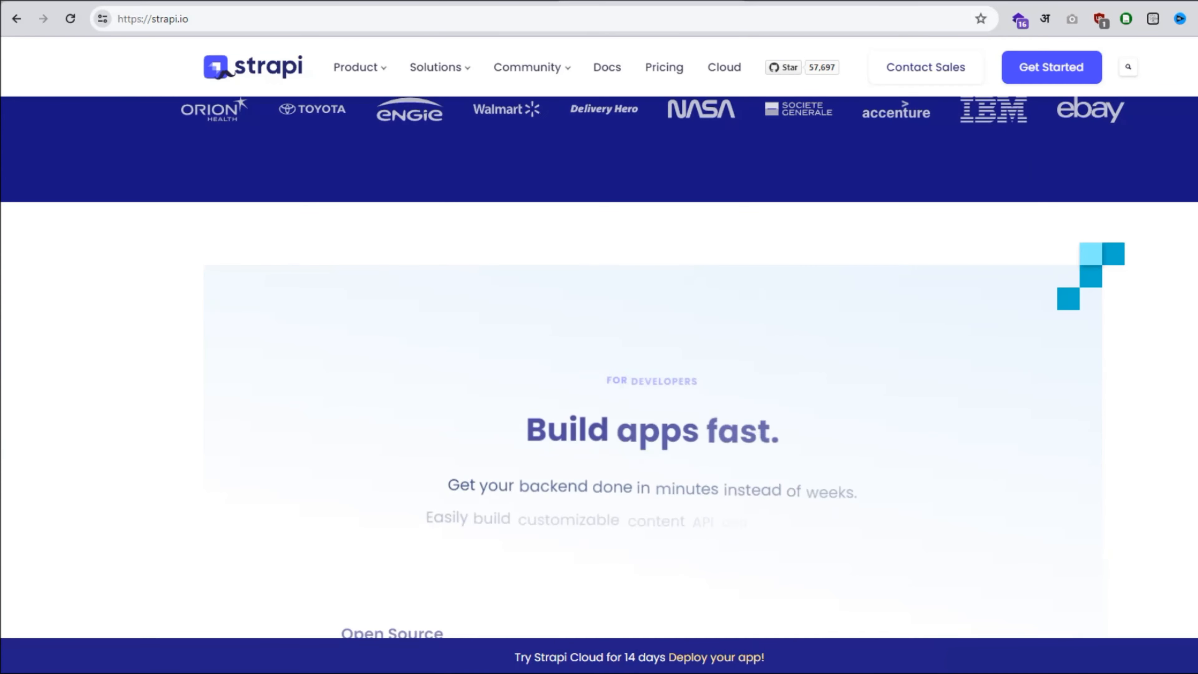
scroll(599, 353, up, 5)
scroll(599, 354, up, 6)
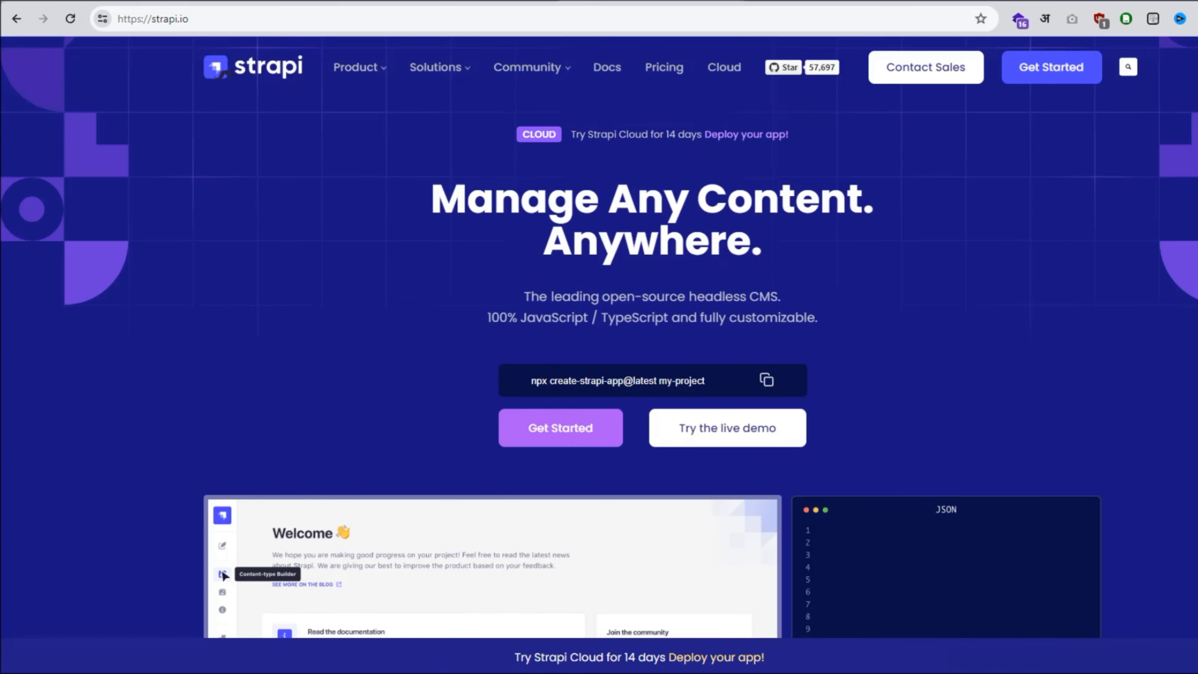
scroll(599, 354, down, 5)
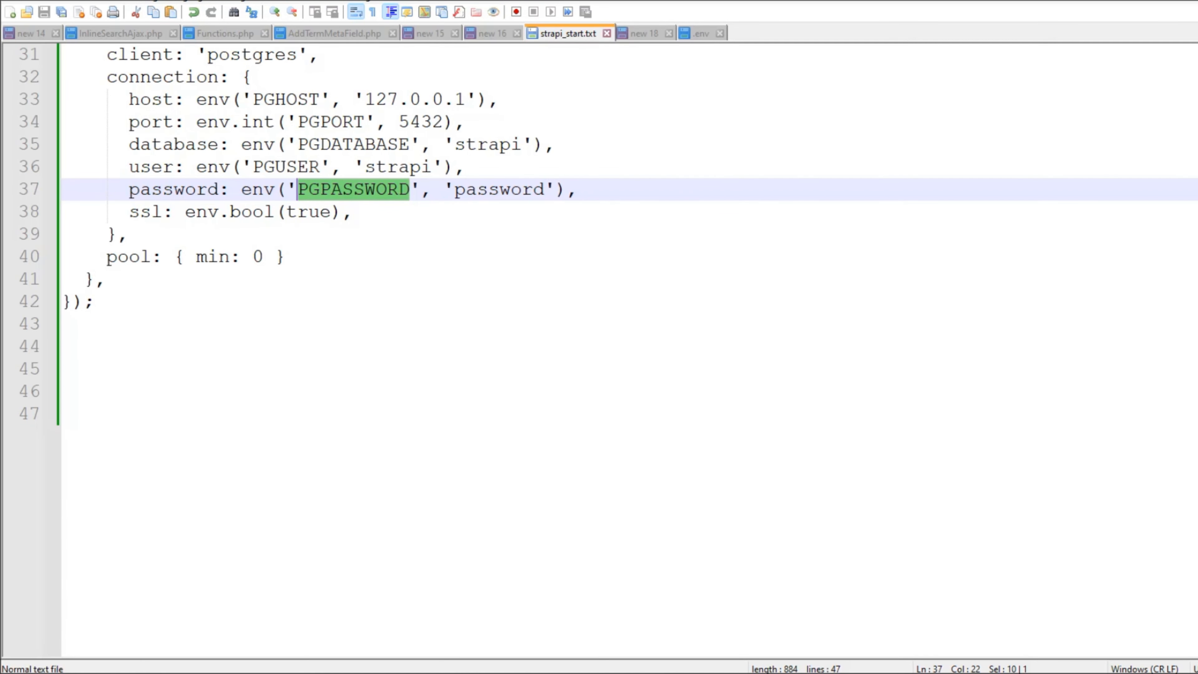
scroll(613, 349, up, 10)
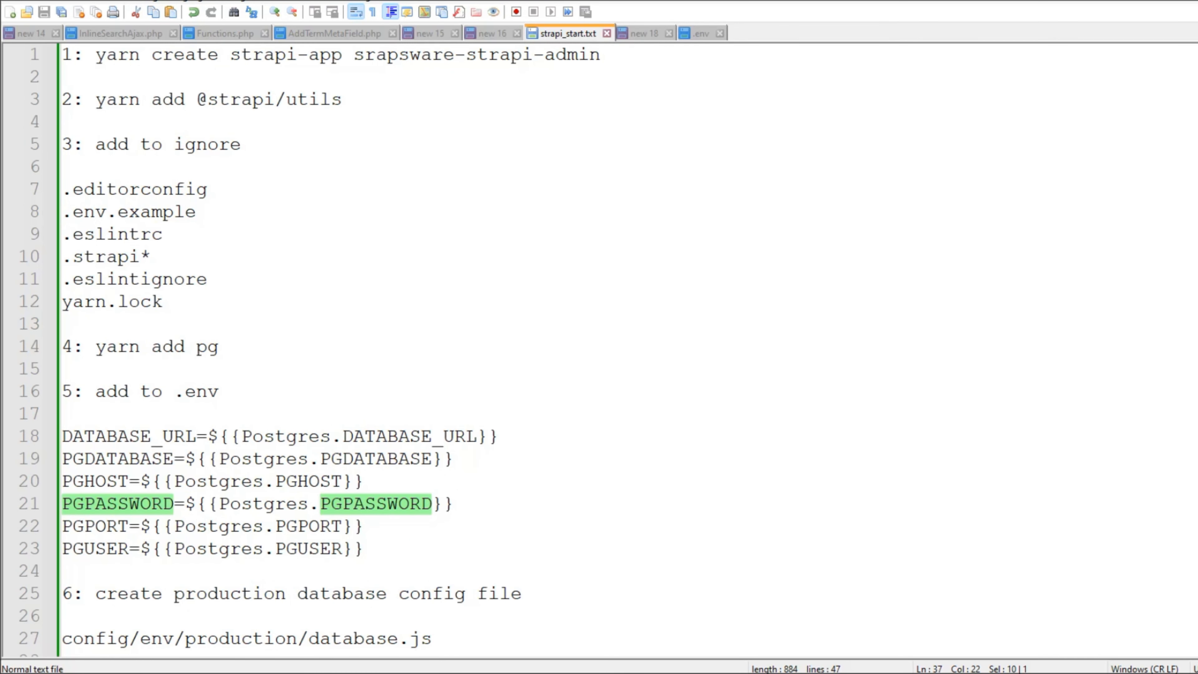
drag(241, 144, 95, 144)
drag(95, 99, 343, 100)
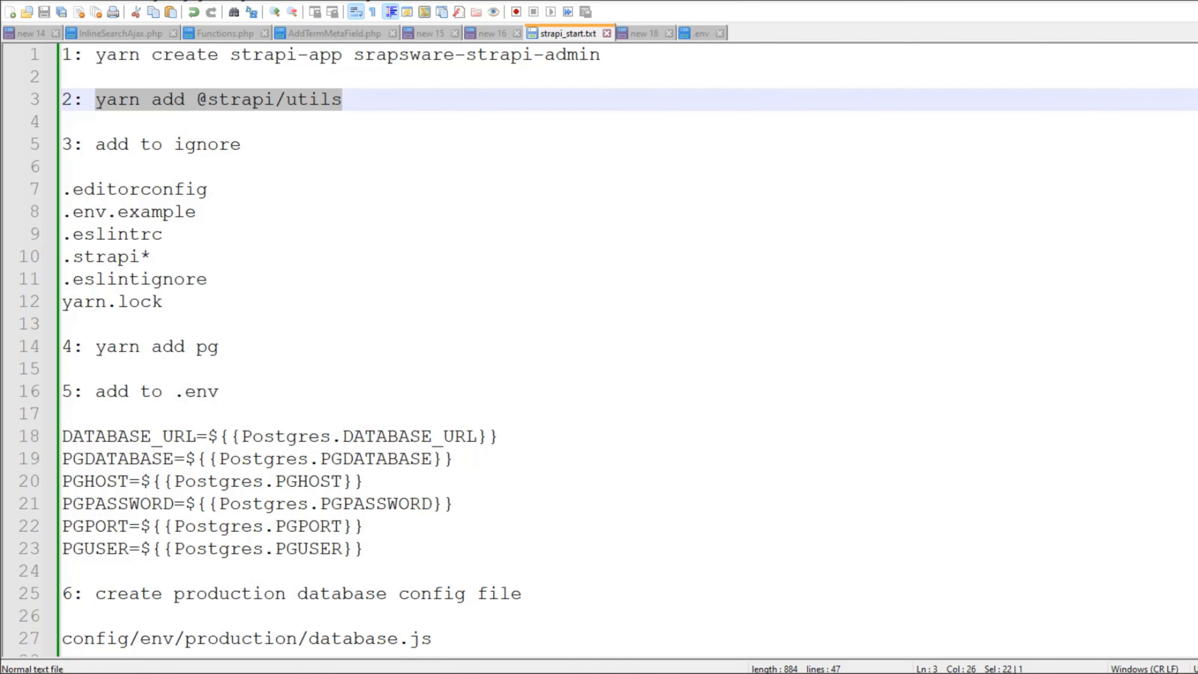
drag(163, 301, 63, 189)
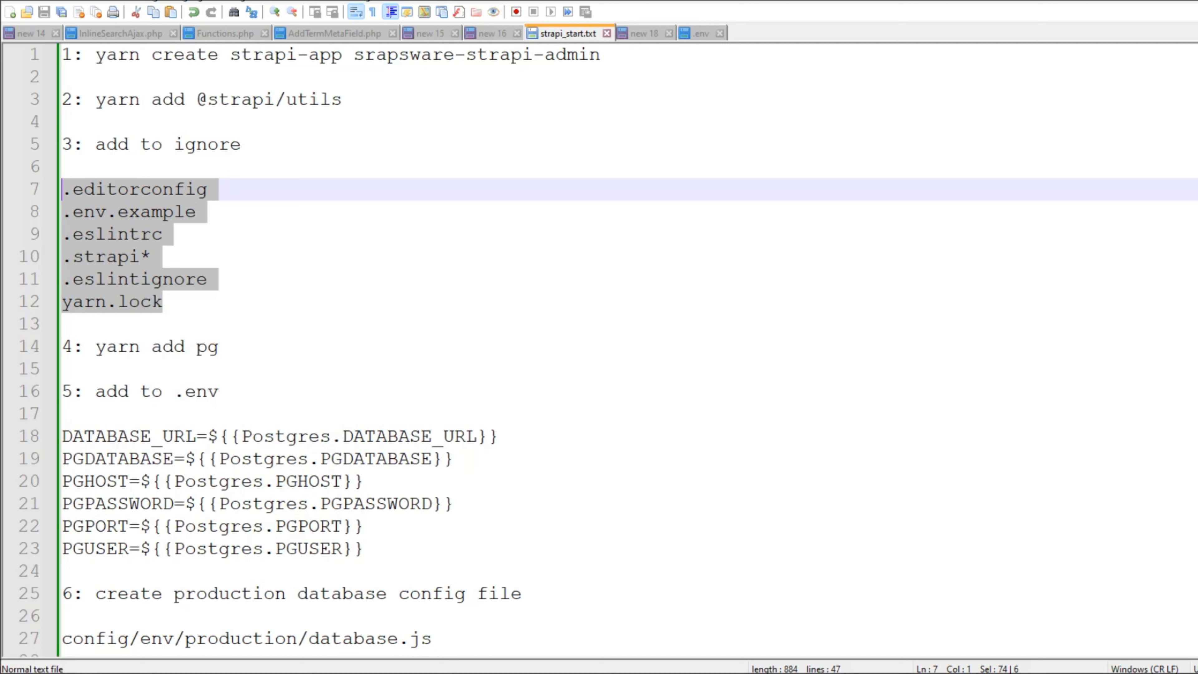
drag(162, 301, 63, 189)
drag(219, 347, 95, 347)
Review the Postgres .env variables and the config/env/production/database.js path in the setup notes.
scroll(599, 349, down, 3)
drag(365, 347, 62, 234)
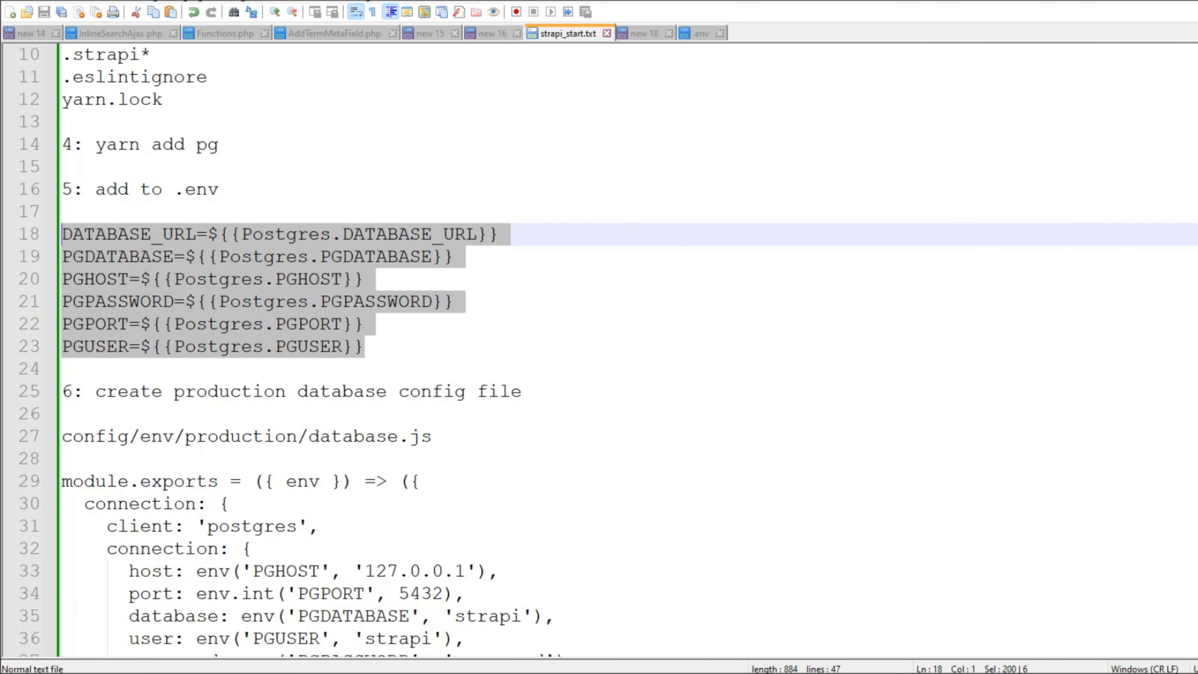
click(365, 347)
scroll(364, 347, down, 1)
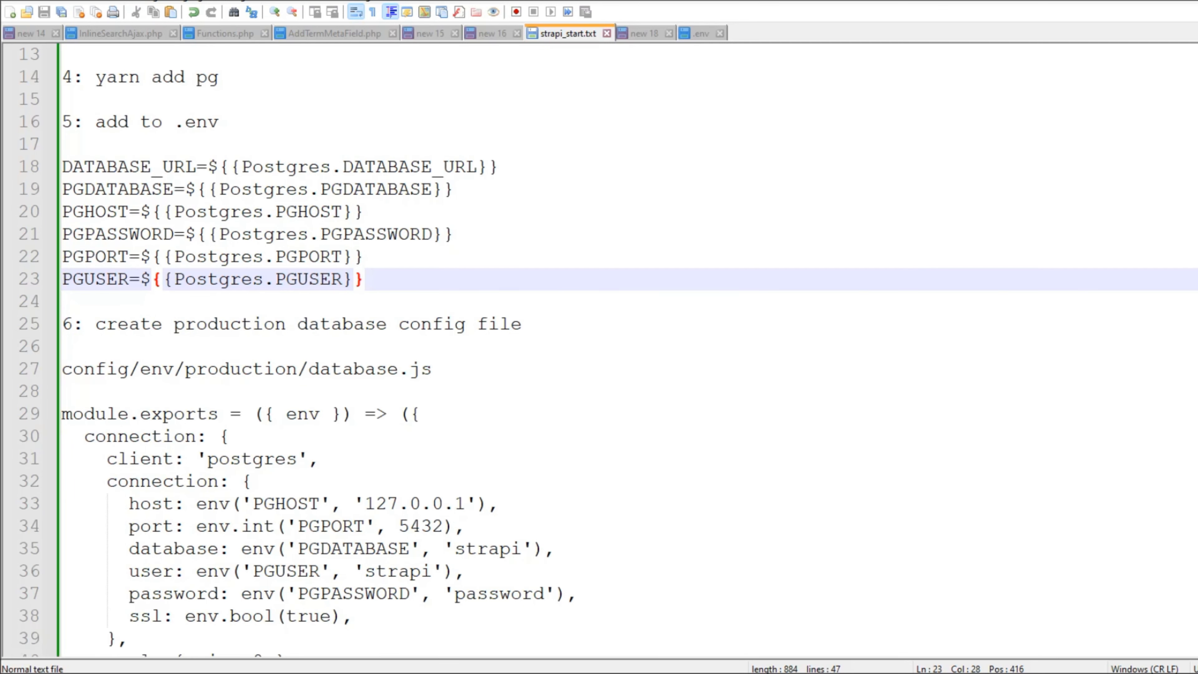
double_click(353, 369)
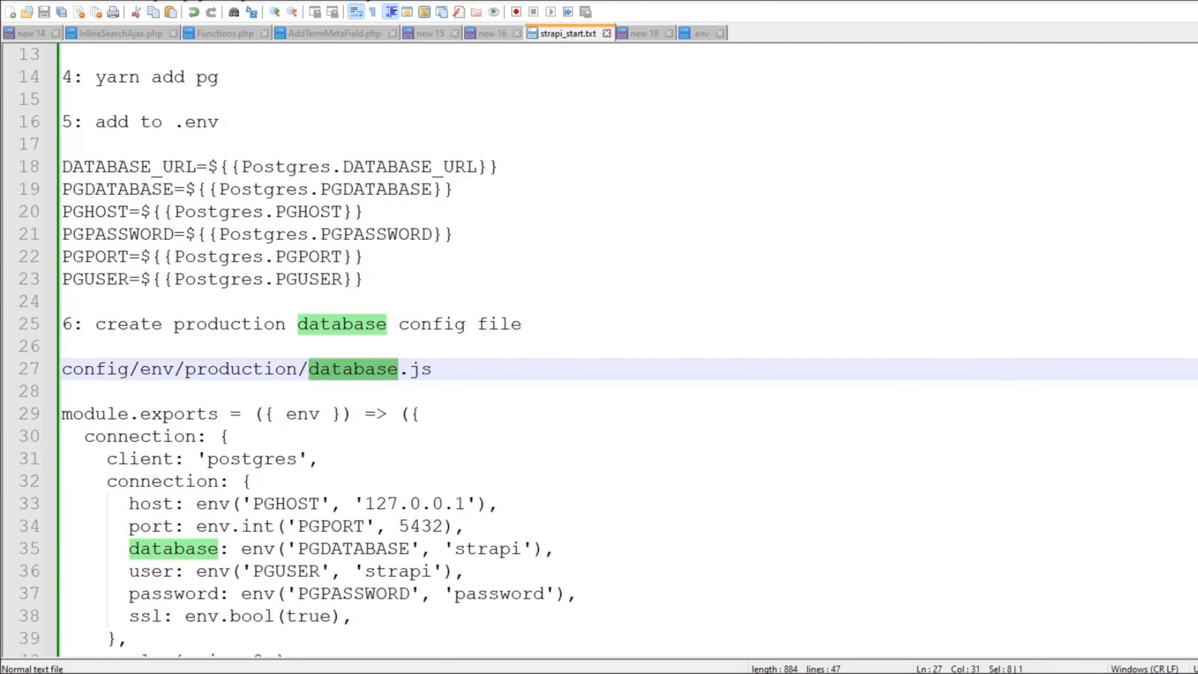
Open database.js from the project's config folder in VS Code and examine its database connection settings.
mouse_move(678, 672)
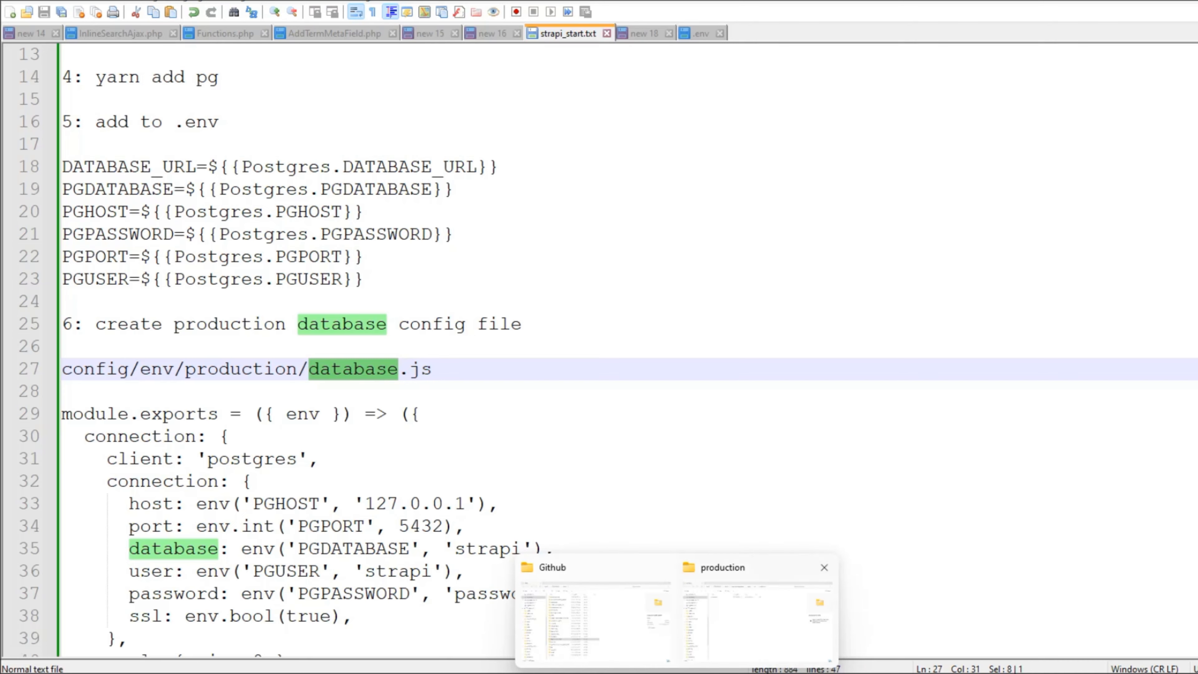
click(760, 623)
click(583, 14)
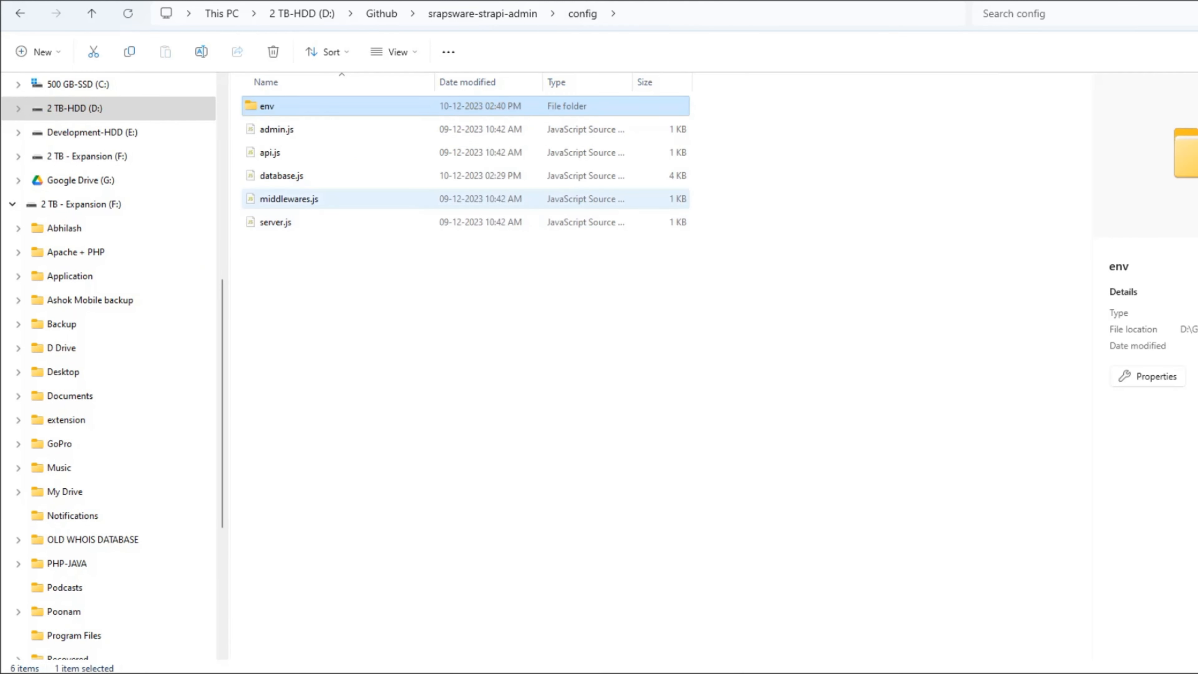
click(282, 176)
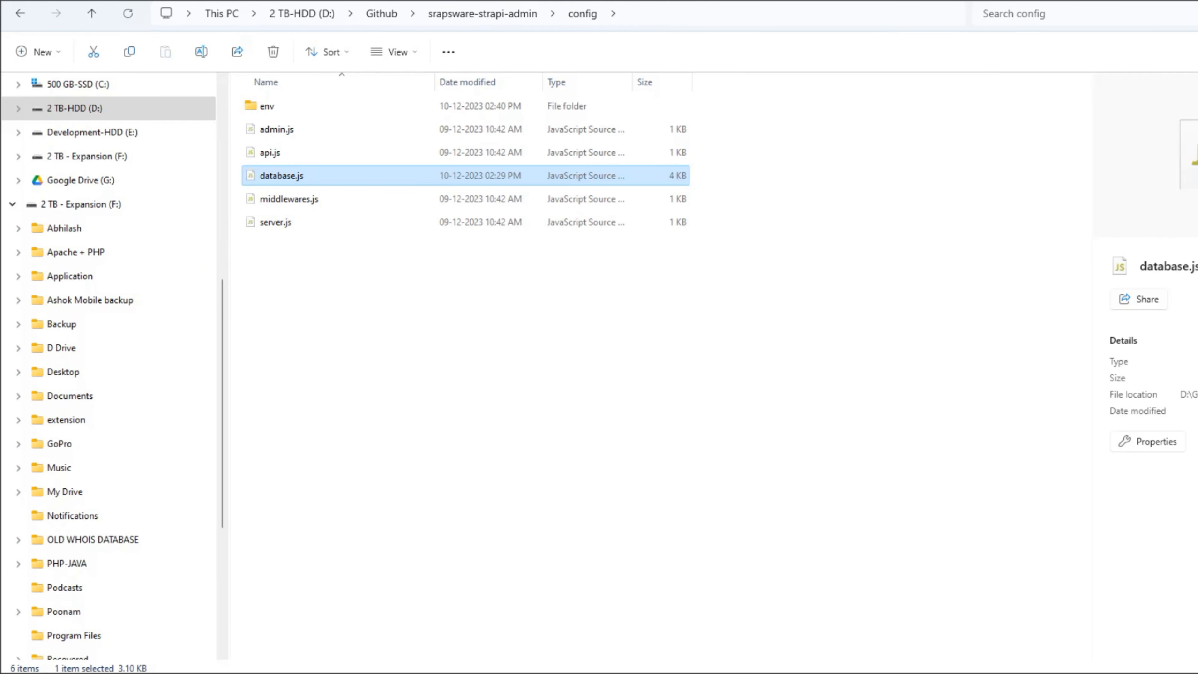
double_click(281, 176)
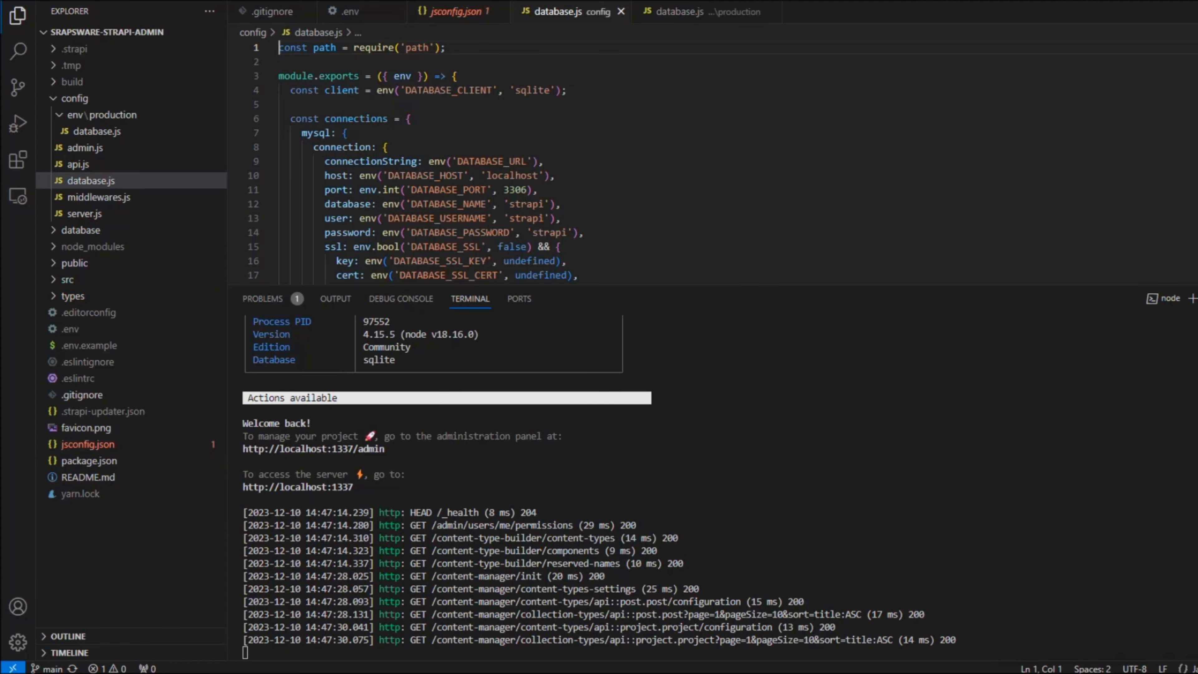
scroll(401, 189, down, 2)
scroll(415, 160, down, 1)
scroll(415, 161, up, 2)
scroll(415, 160, down, 2)
scroll(415, 161, up, 1)
scroll(415, 161, up, 2)
Browse to the config/env/production folder in File Explorer, then view its database.js in VS Code.
mouse_move(677, 673)
click(757, 619)
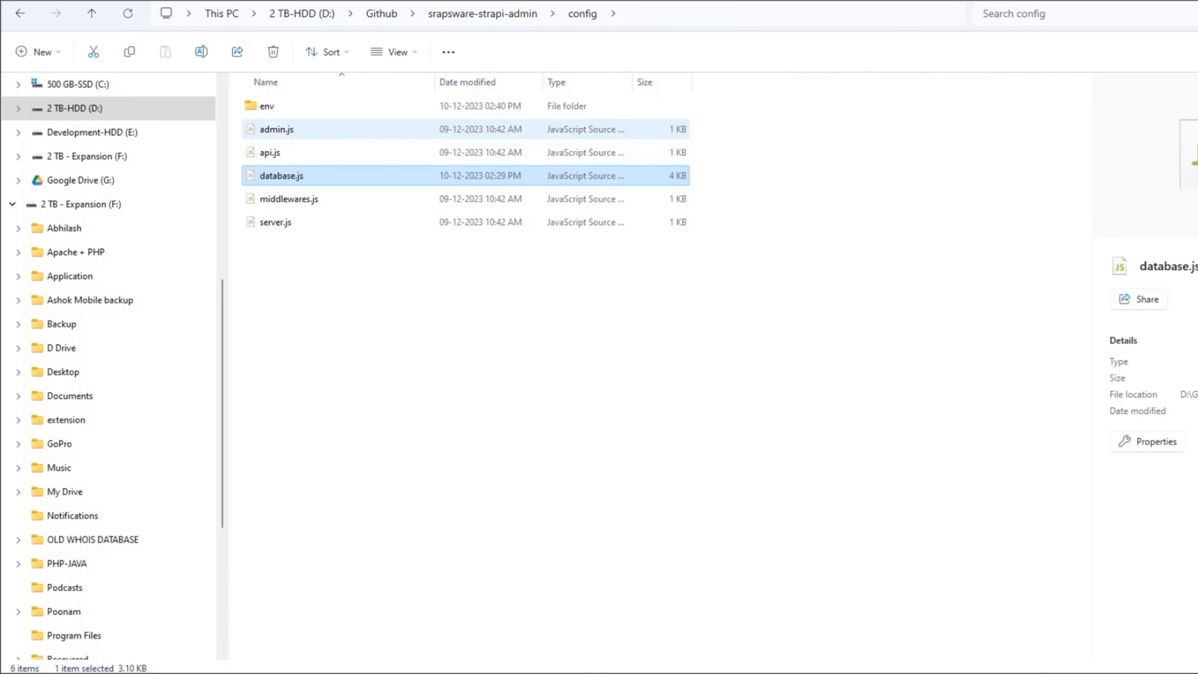
double_click(269, 105)
double_click(282, 106)
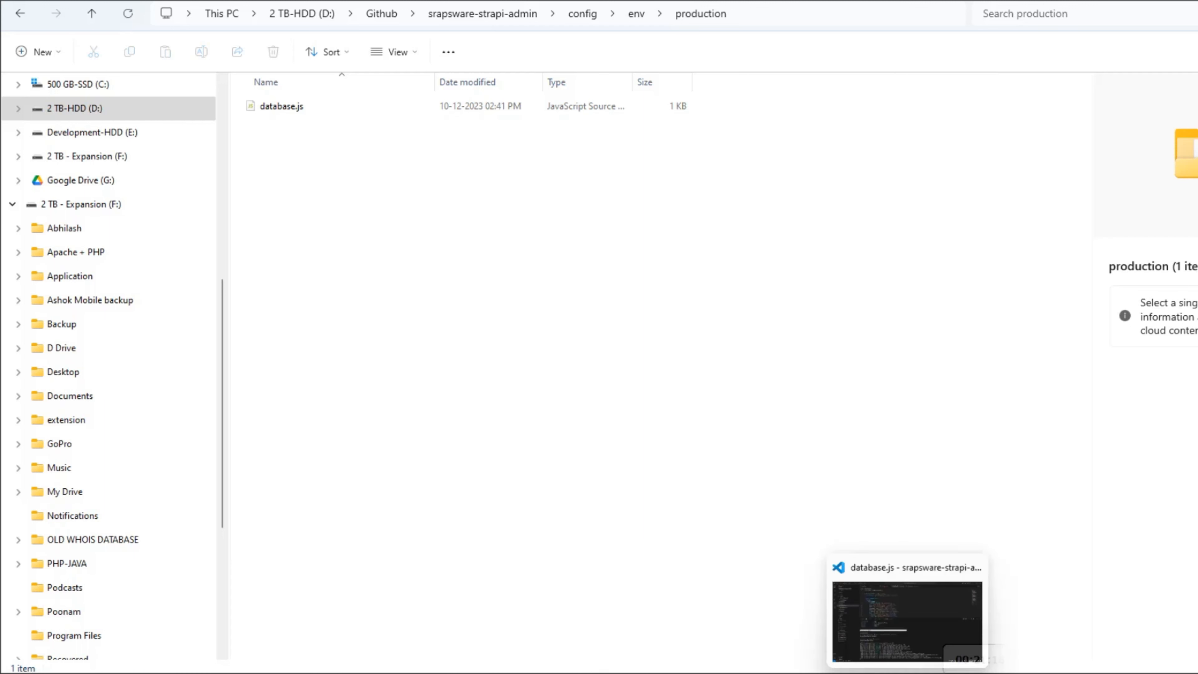
click(911, 672)
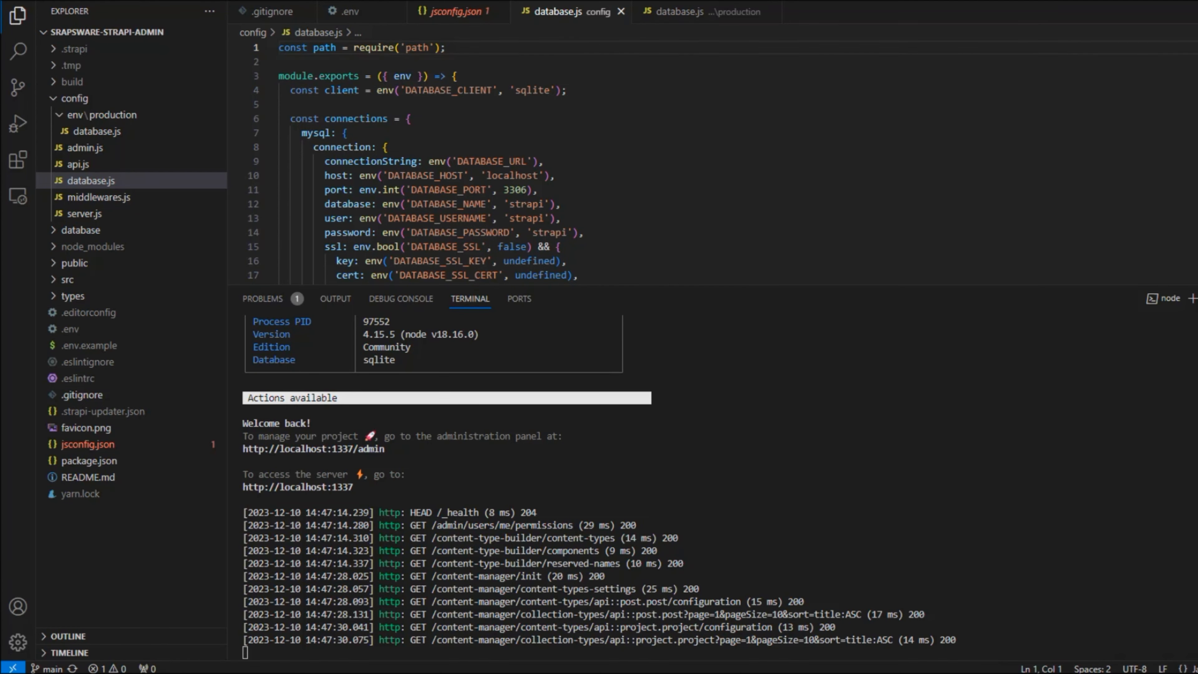
click(703, 11)
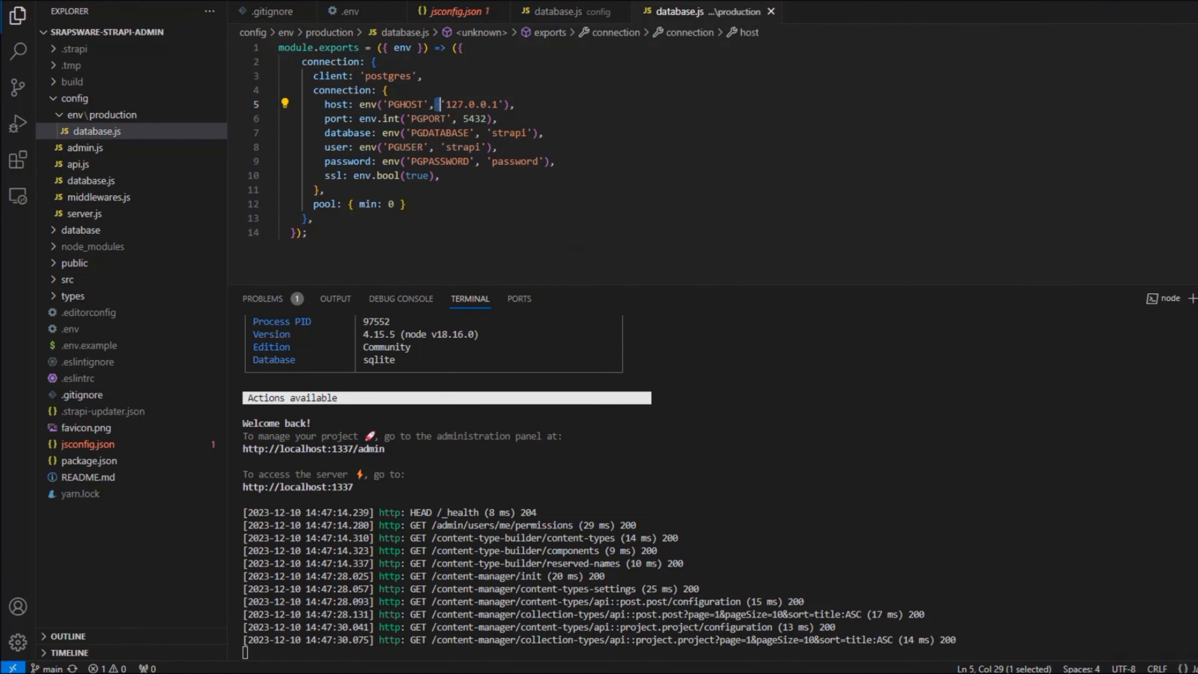
Switch to the Railway project in the browser and check the srapsware-strapi-admin deployment of "added project option".
key(alt+Tab)
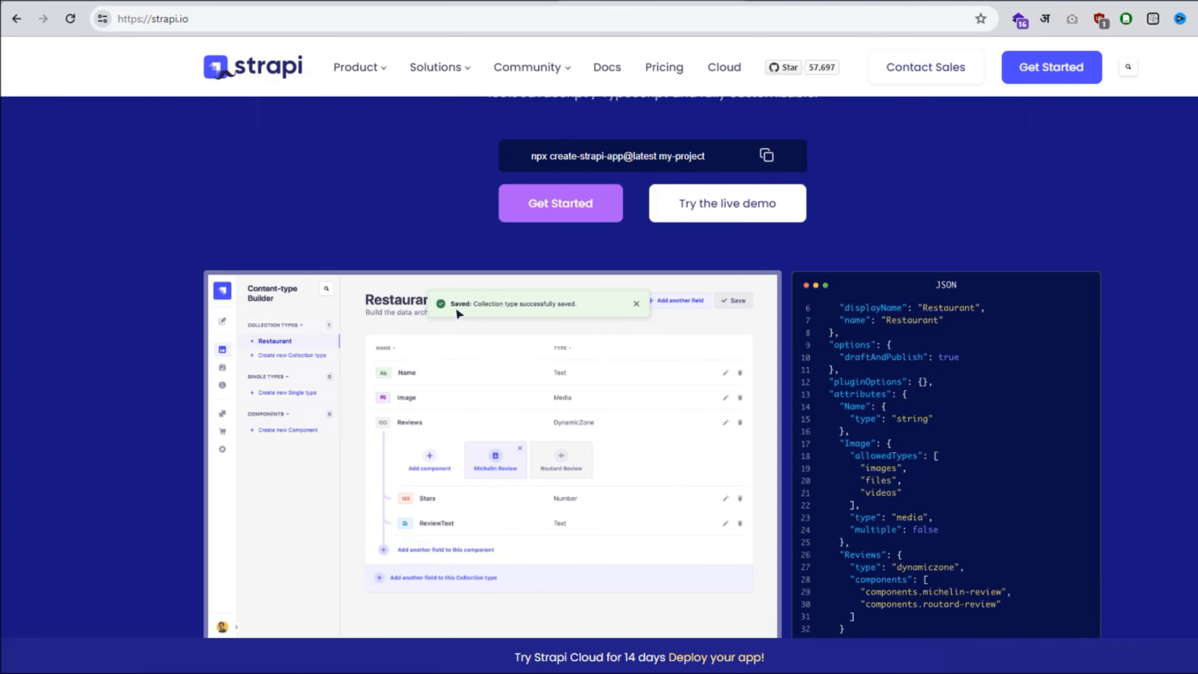
key(ctrl+shift+Tab)
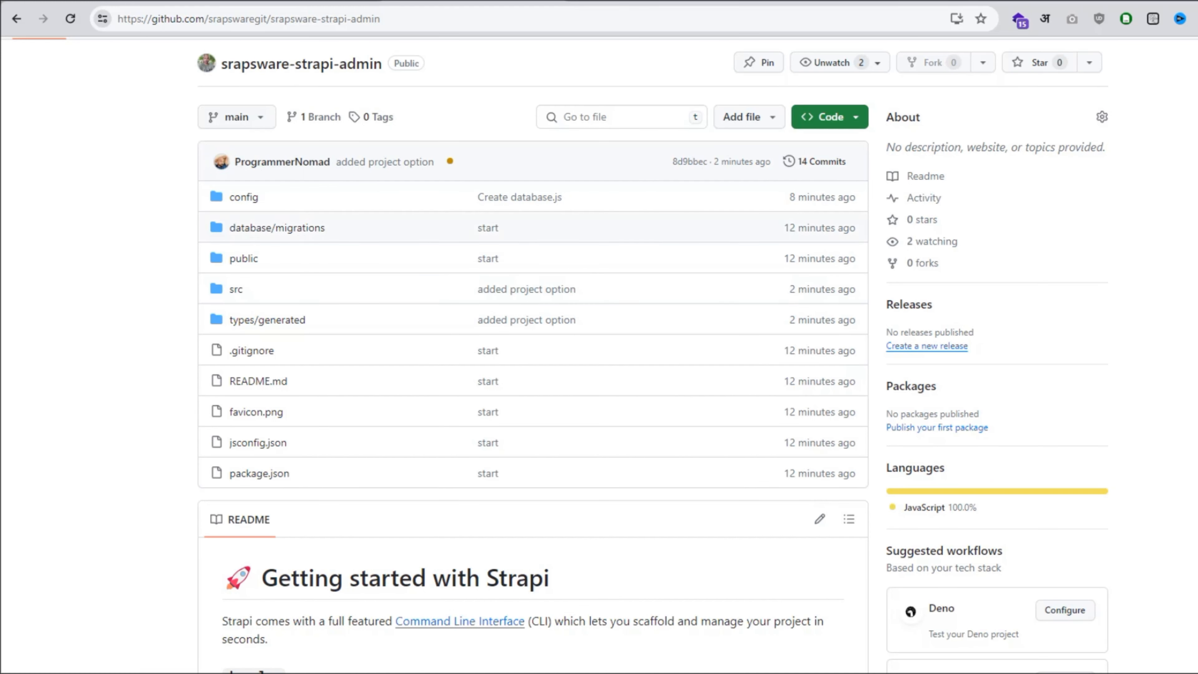
key(ctrl+shift+Tab)
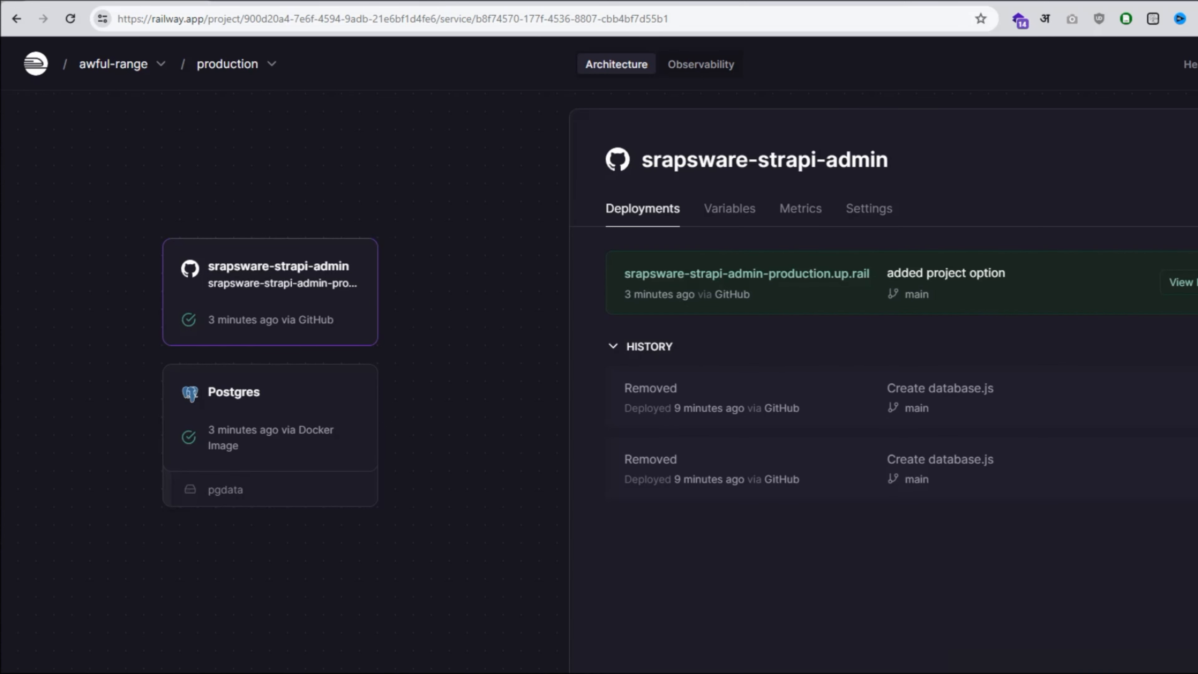
Reload the production Strapi admin and open the project collection in the Content Manager.
key(ctrl+Tab)
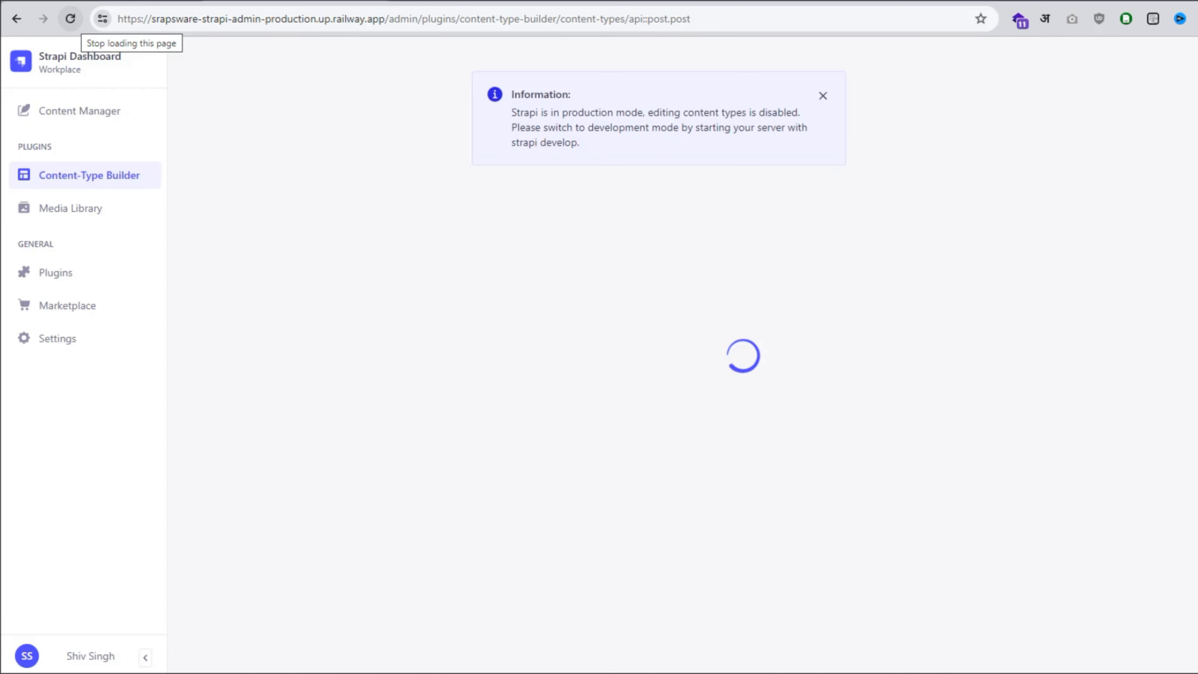
click(80, 110)
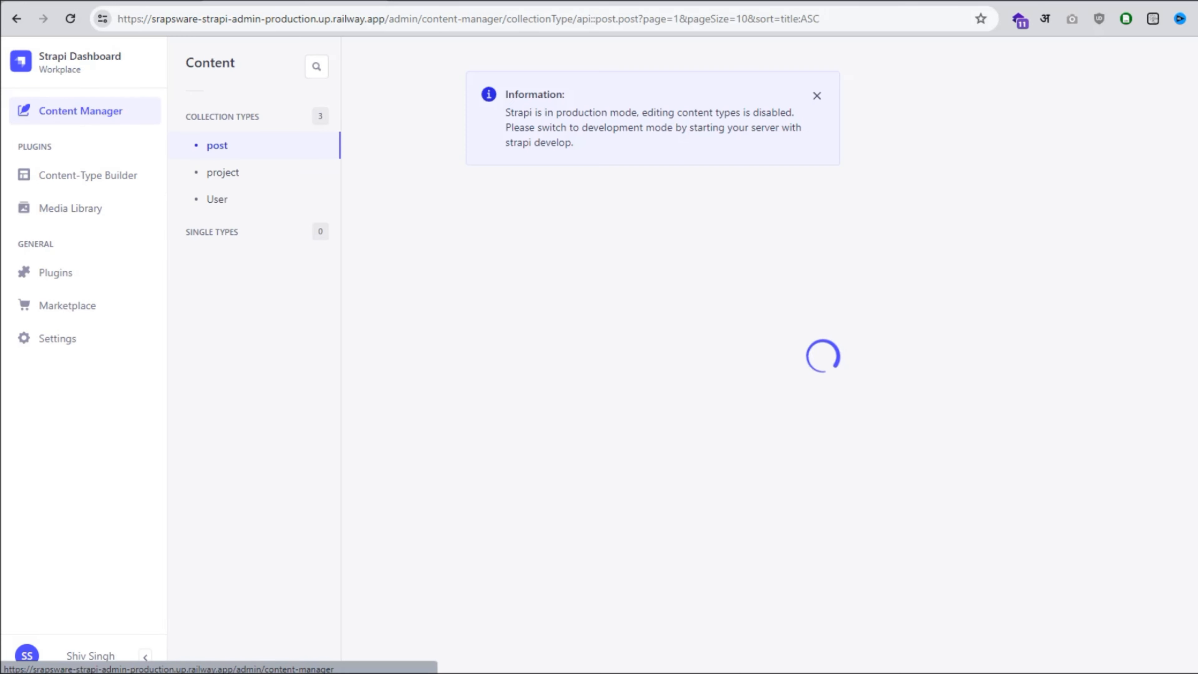
click(222, 172)
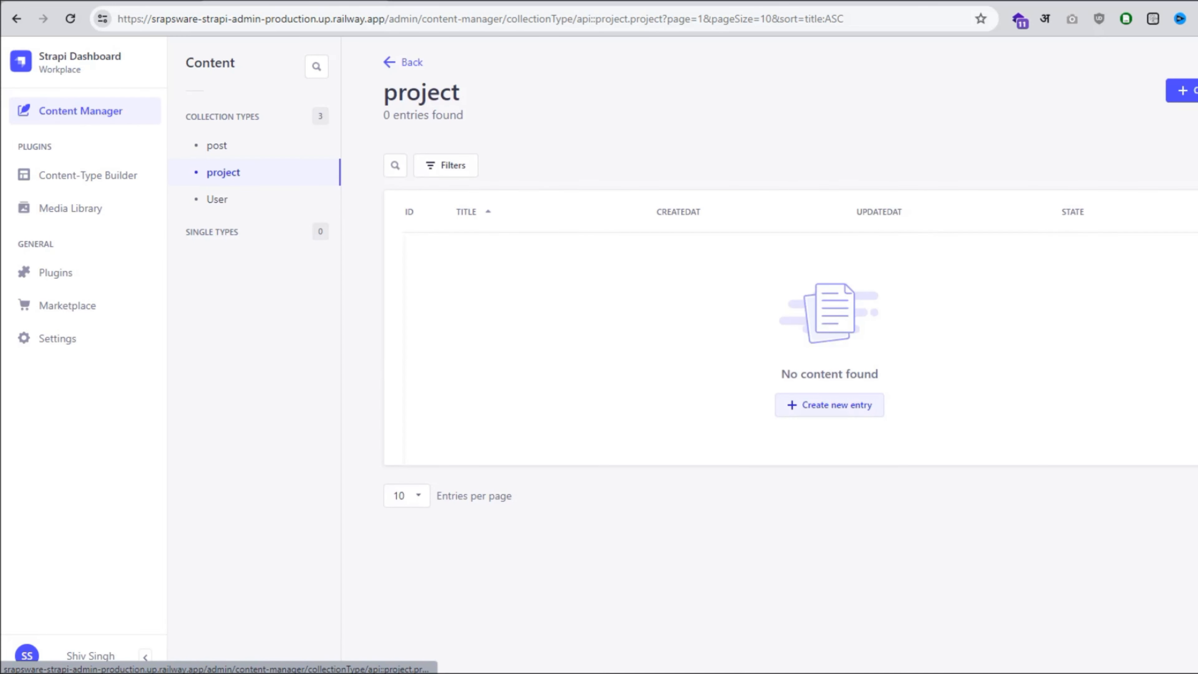
Create a project entry with the title "This is title" and the desc "This is description".
click(1183, 90)
click(554, 203)
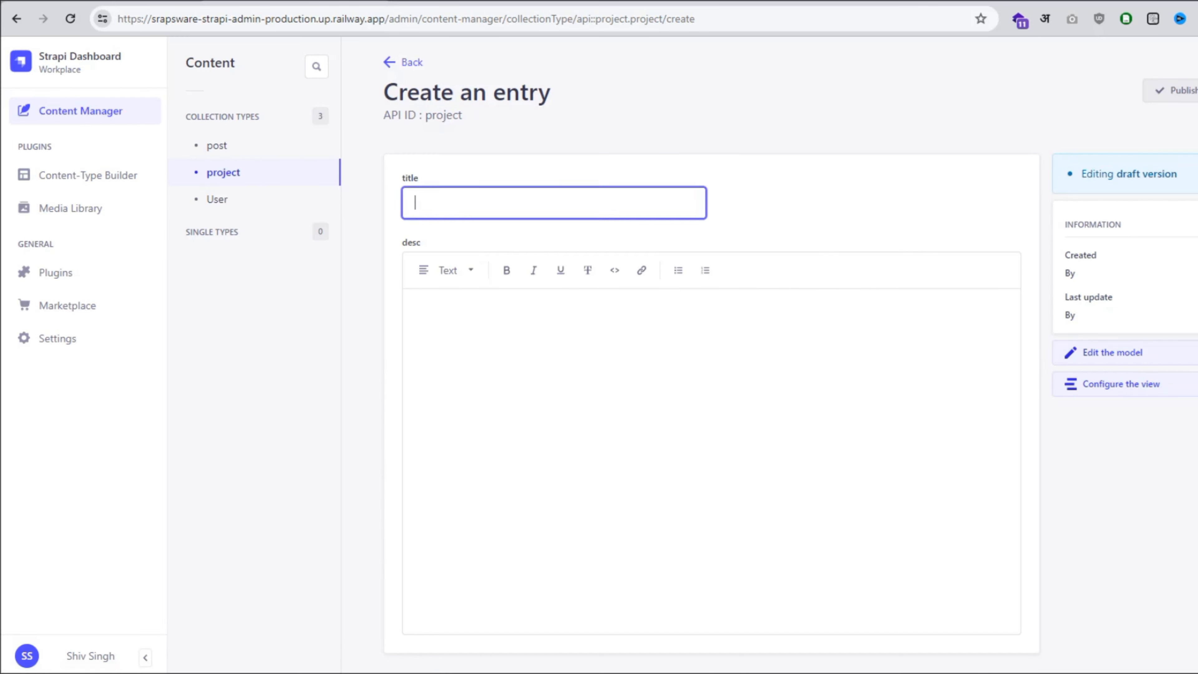
text(This )
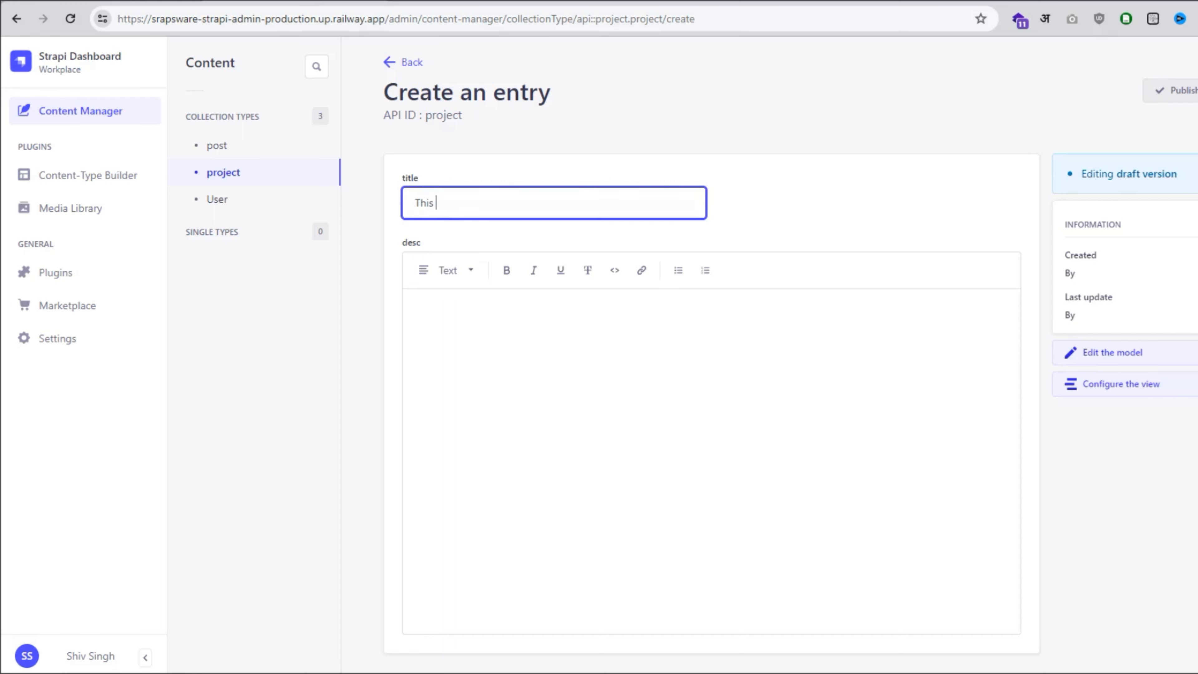
text(is title)
key(Tab)
key(Tab)
click(415, 306)
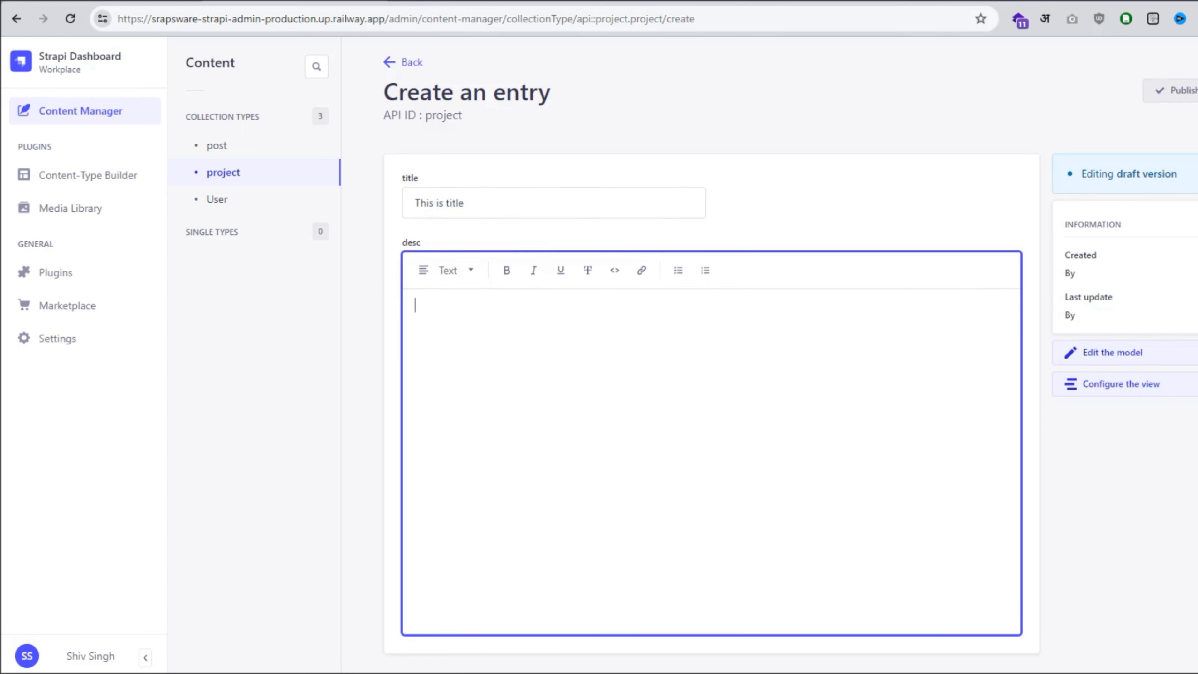
text(This is description)
Publish the new project entry and return to the project collection's entry list.
scroll(711, 406, down, 1)
click(1197, 72)
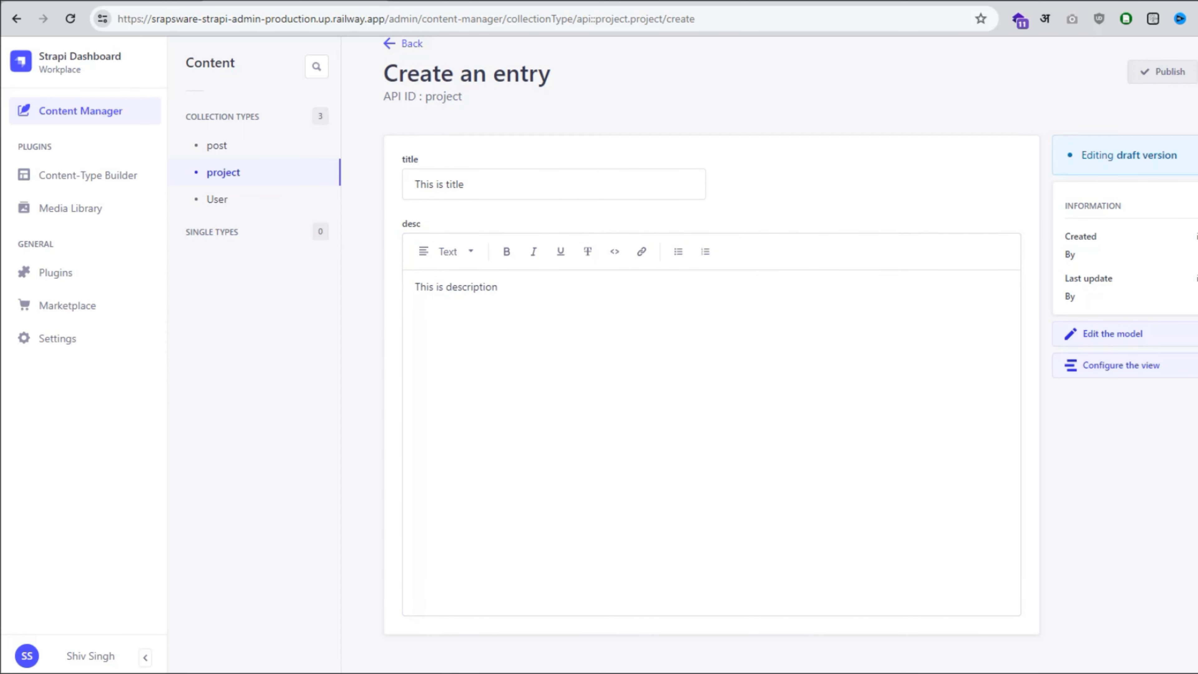
click(1179, 90)
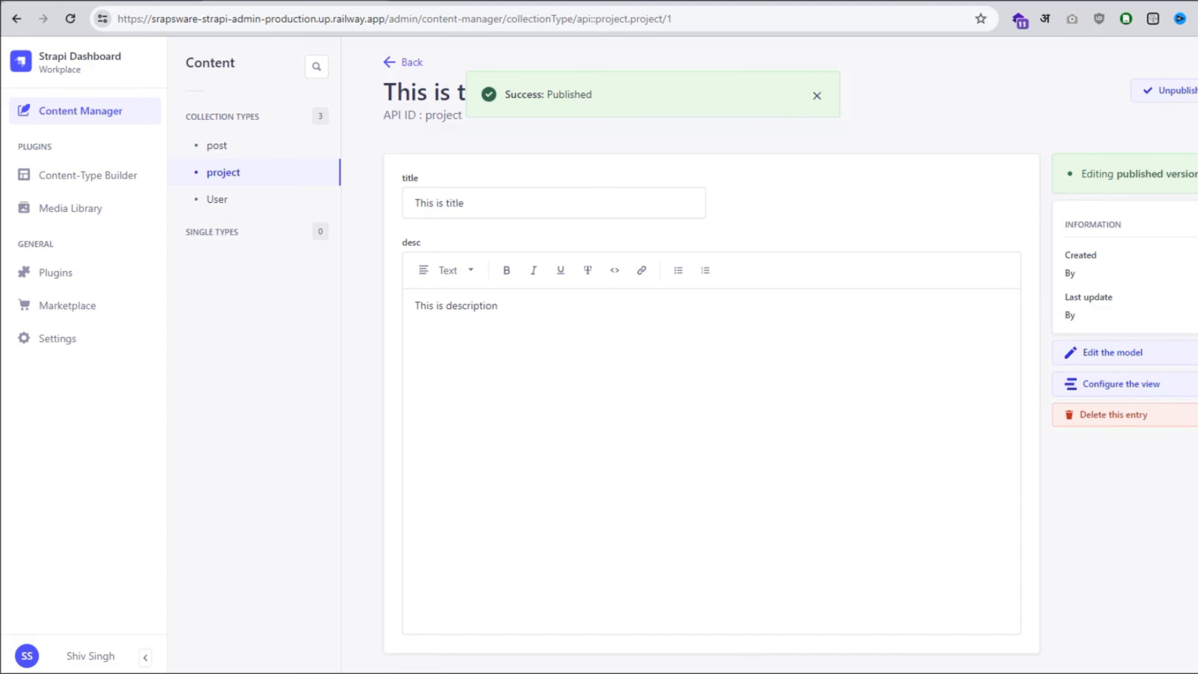
click(224, 173)
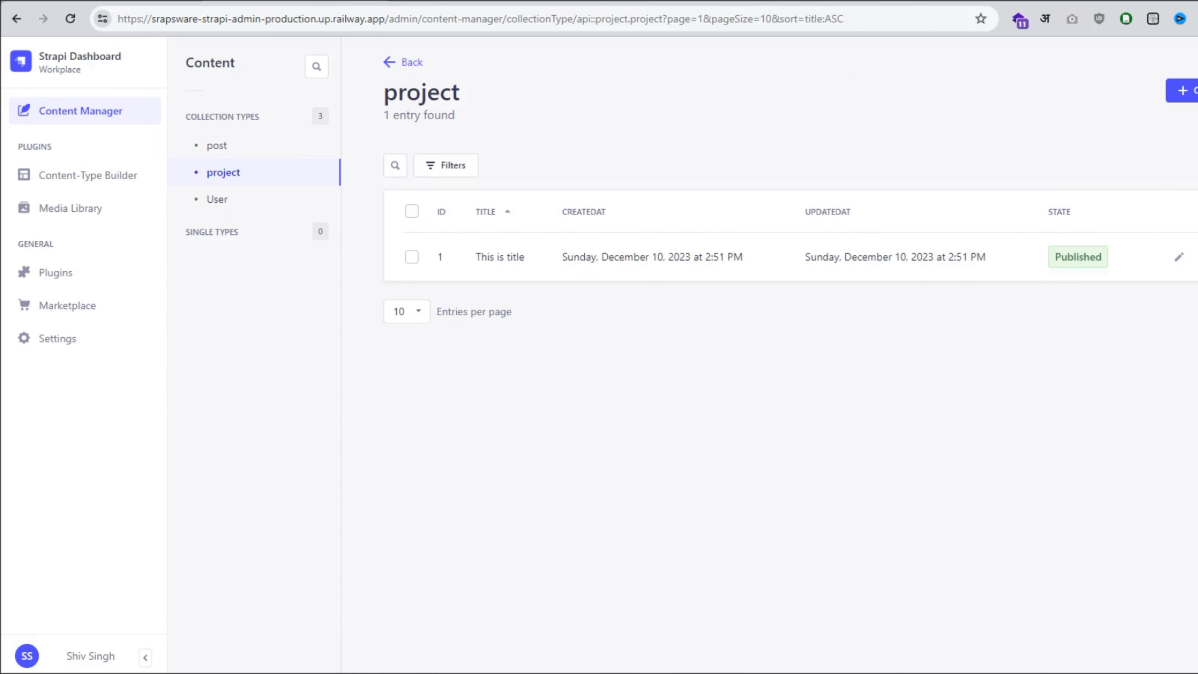